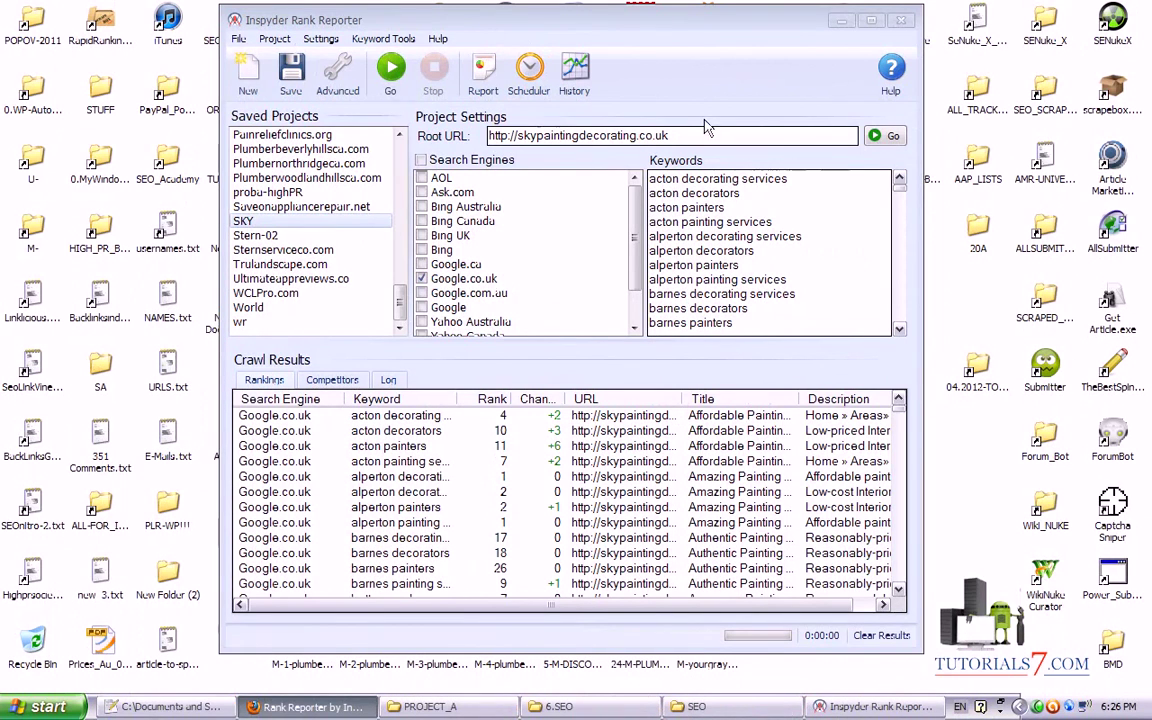
pyautogui.moveTo(232, 38)
pyautogui.mouseDown()
pyautogui.moveTo(396, 45)
pyautogui.moveTo(306, 5)
pyautogui.moveTo(222, 40)
pyautogui.mouseUp()
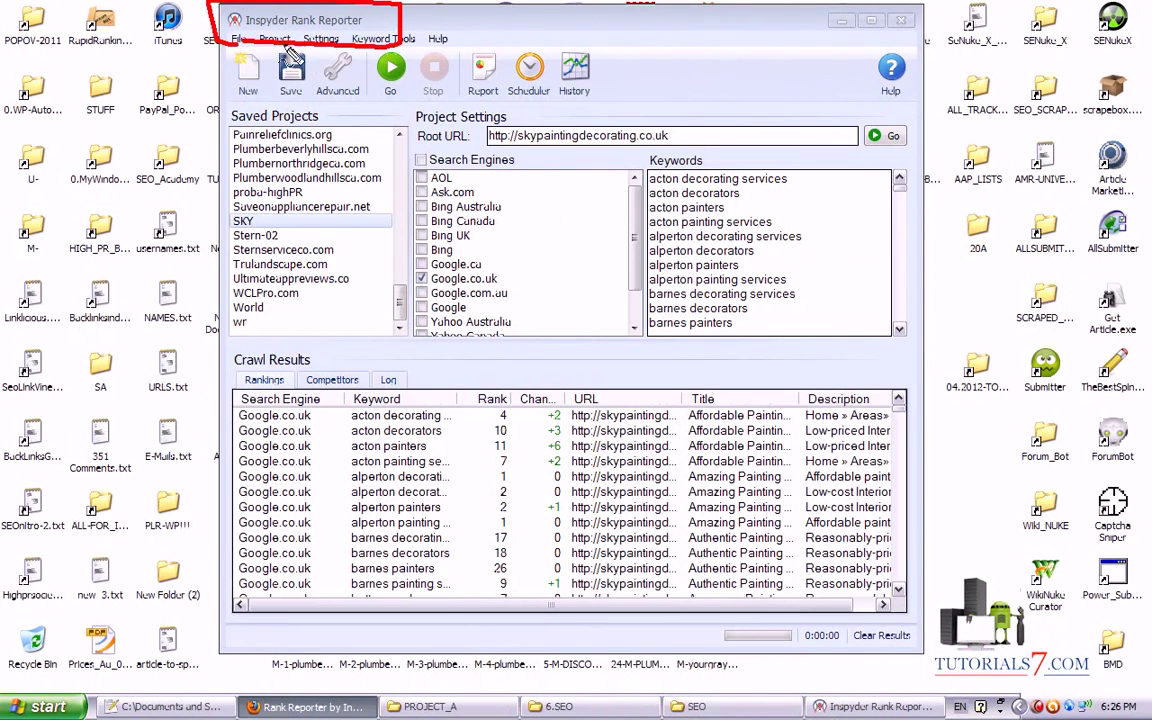
pyautogui.moveTo(322, 45); pyautogui.dragTo(456, 548)
pyautogui.moveTo(323, 46)
pyautogui.mouseDown()
pyautogui.moveTo(298, 80)
pyautogui.moveTo(362, 80)
pyautogui.moveTo(300, 81)
pyautogui.mouseUp()
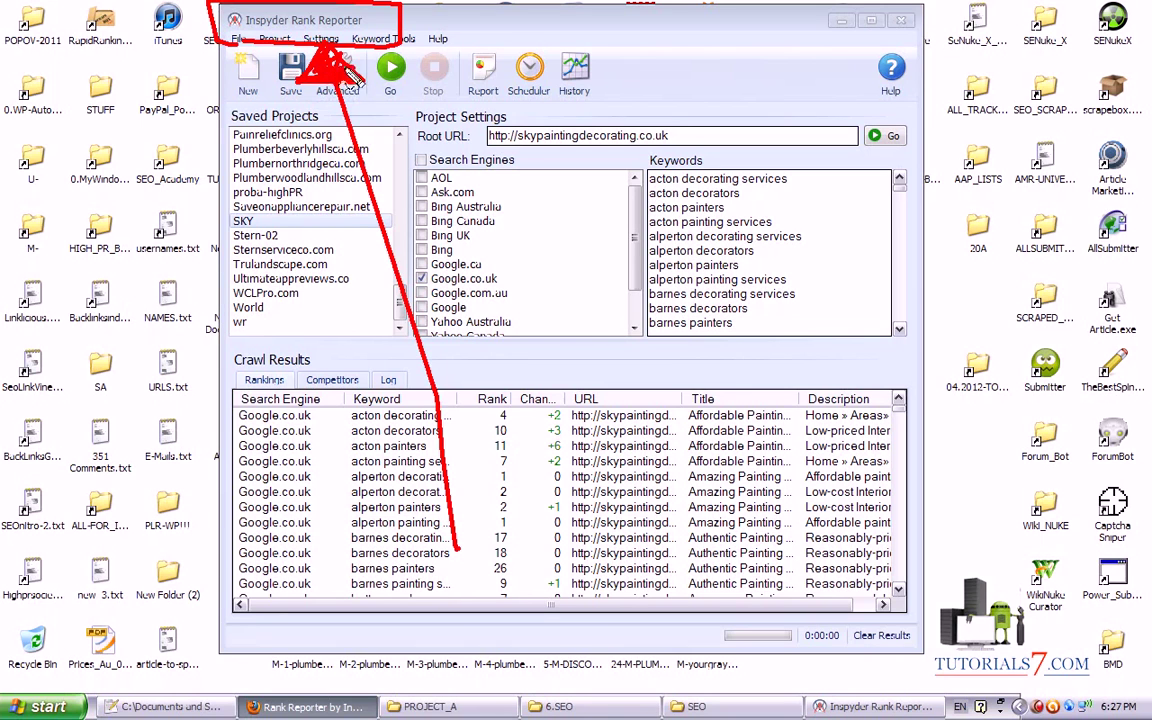
pyautogui.moveTo(338, 75); pyautogui.dragTo(323, 76)
pyautogui.press('Escape')
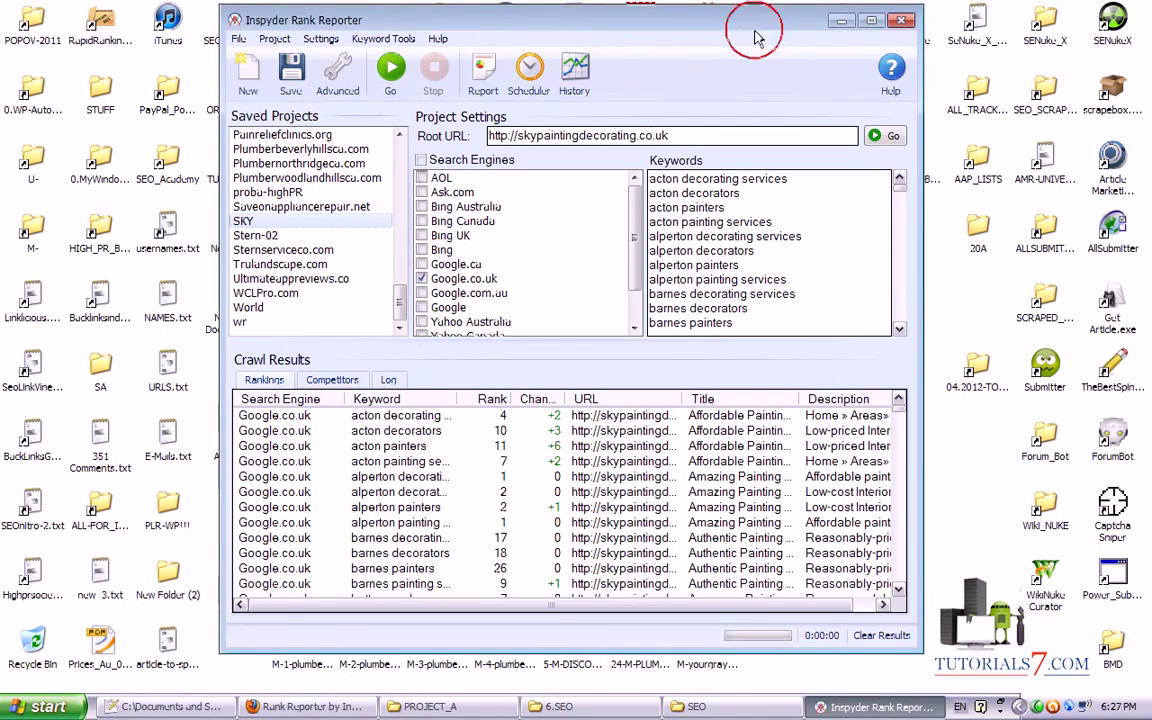
pyautogui.moveTo(749, 23); pyautogui.dragTo(766, 36)
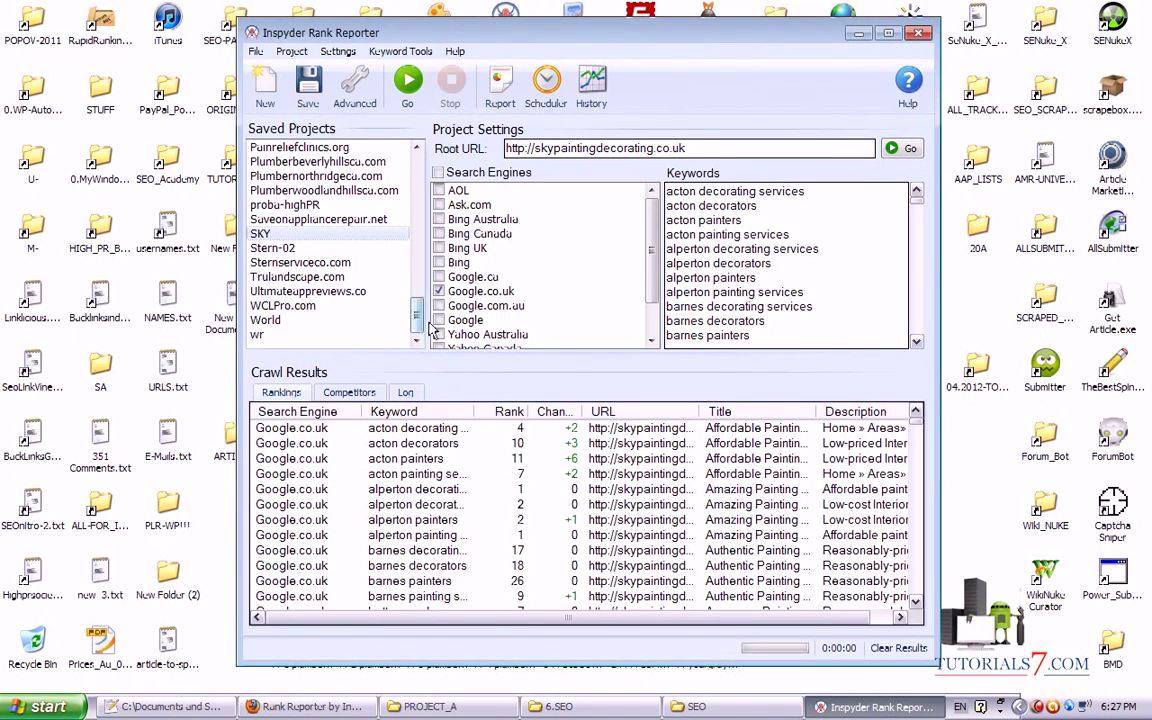
pyautogui.scroll(10, 395, 290)
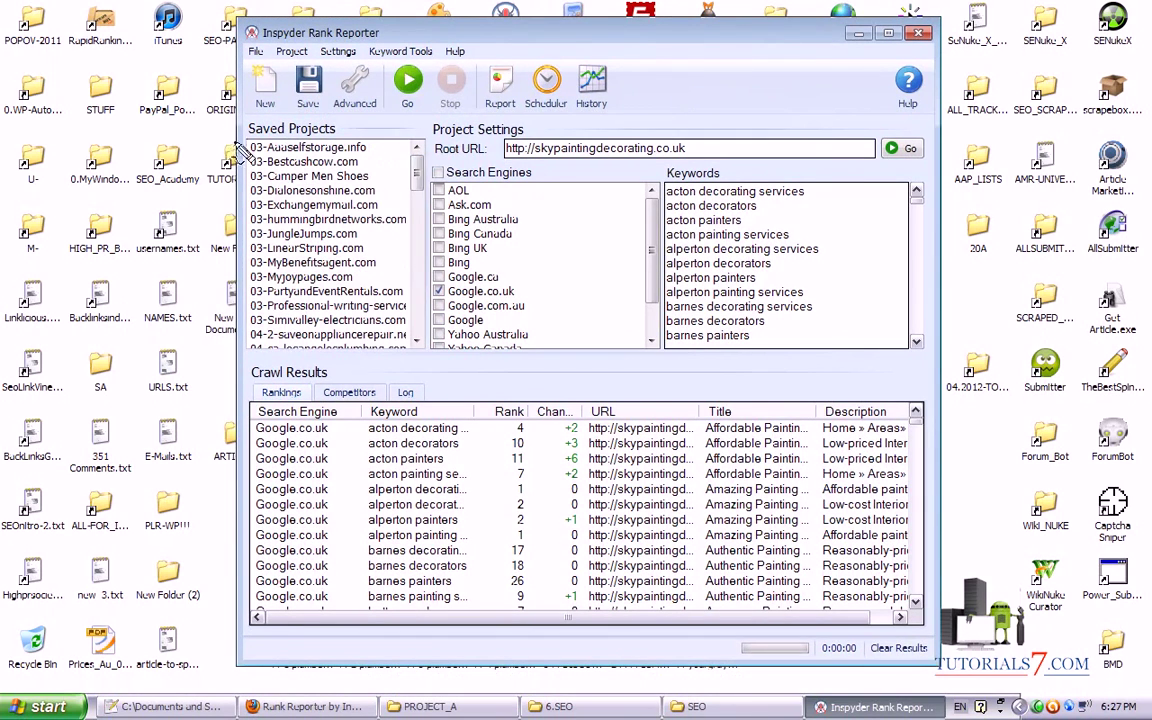
pyautogui.moveTo(416, 172)
pyautogui.mouseDown()
pyautogui.moveTo(412, 160)
pyautogui.moveTo(421, 290)
pyautogui.moveTo(416, 144)
pyautogui.mouseUp()
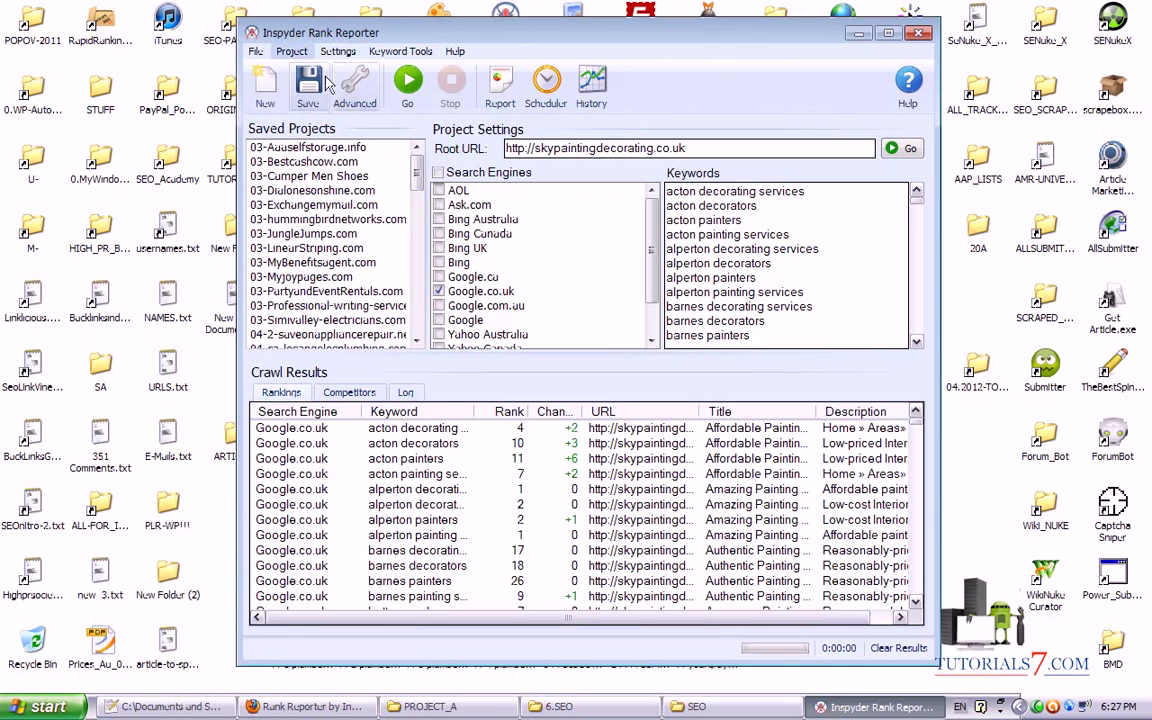
pyautogui.hotkey('ctrl', 'shift', 'd')
pyautogui.moveTo(447, 55)
pyautogui.mouseDown()
pyautogui.moveTo(493, 49)
pyautogui.moveTo(252, 48)
pyautogui.moveTo(258, 38)
pyautogui.mouseUp()
pyautogui.click(257, 52)
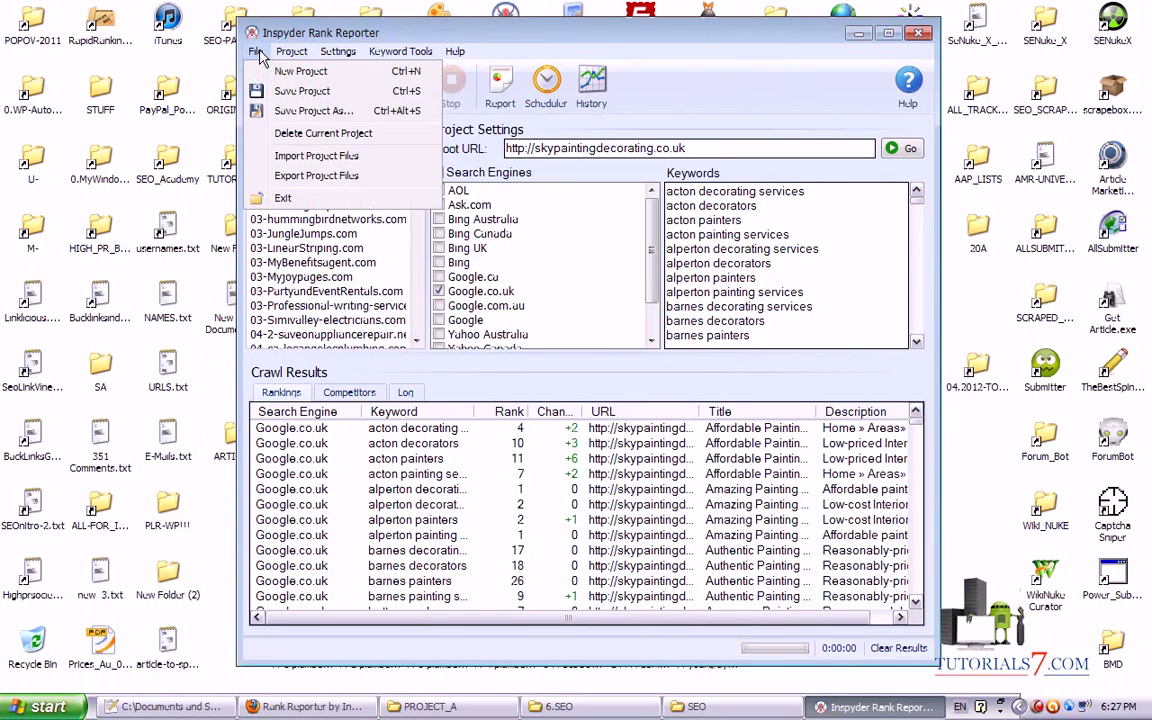
pyautogui.moveTo(260, 70)
pyautogui.mouseDown()
pyautogui.moveTo(342, 86)
pyautogui.moveTo(262, 68)
pyautogui.moveTo(298, 70)
pyautogui.mouseUp()
pyautogui.click(256, 54)
pyautogui.click(256, 55)
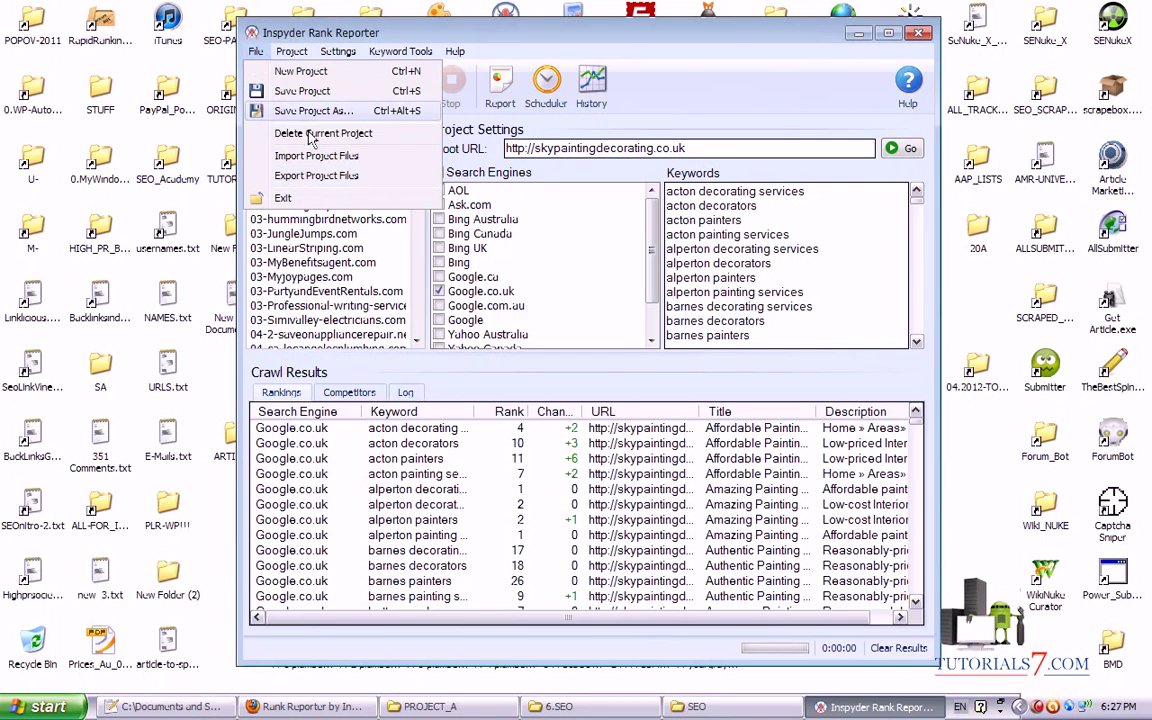
pyautogui.moveTo(292, 58)
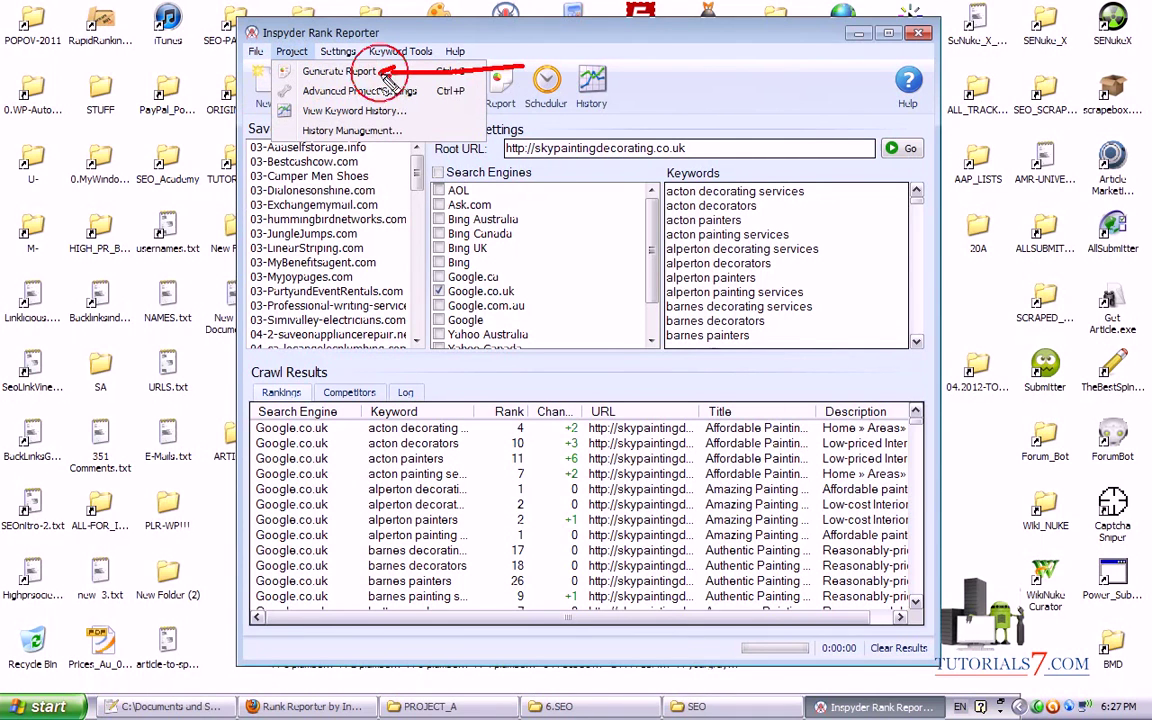
pyautogui.click(293, 55)
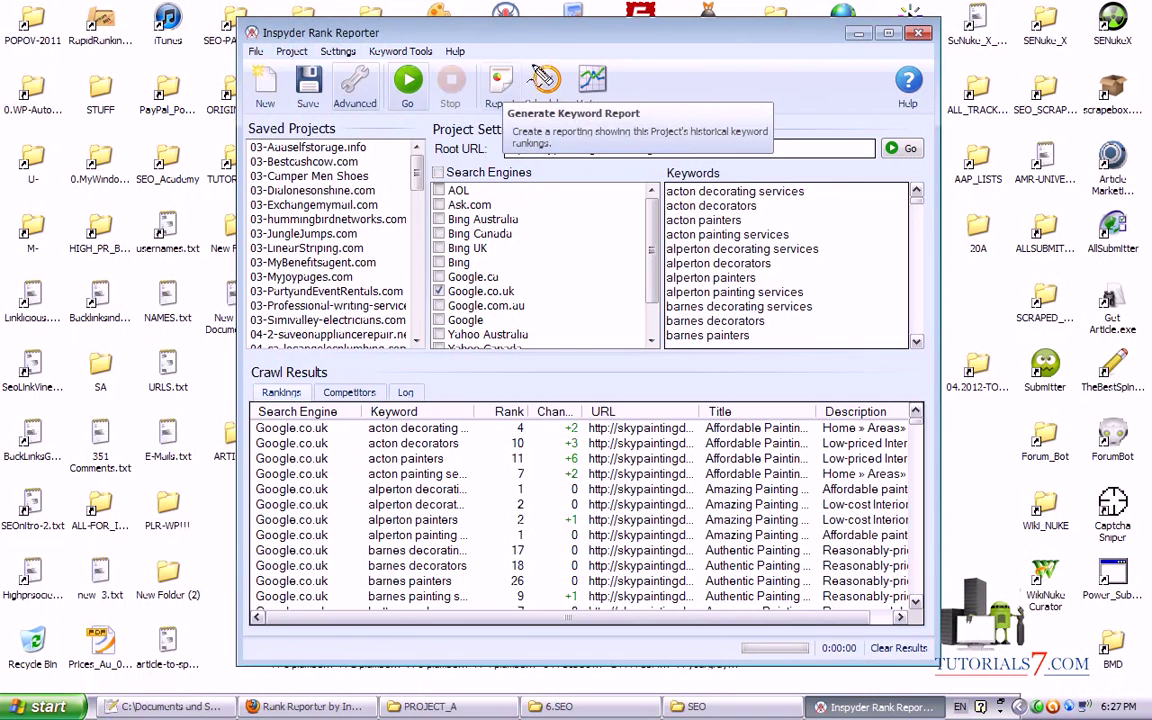
# Open the advanced project settings and review the keyword interval, result page interval, query timeout and scan depth options.
pyautogui.click(292, 53)
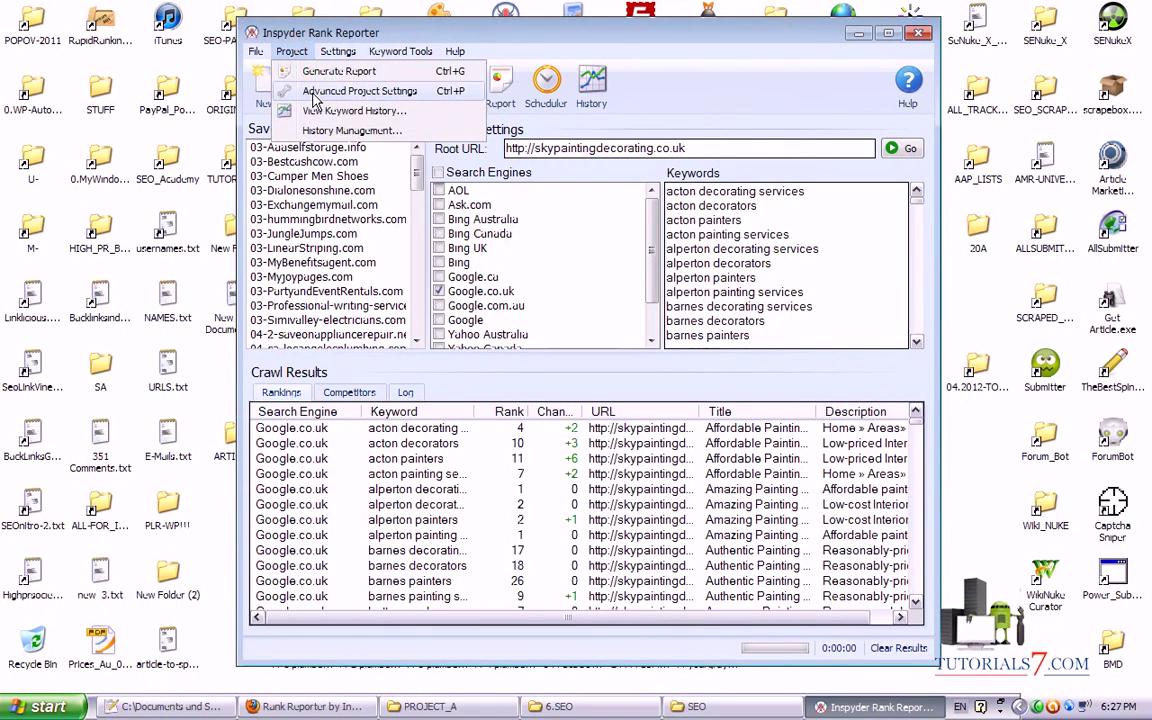
pyautogui.click(313, 92)
pyautogui.moveTo(490, 150); pyautogui.dragTo(432, 86)
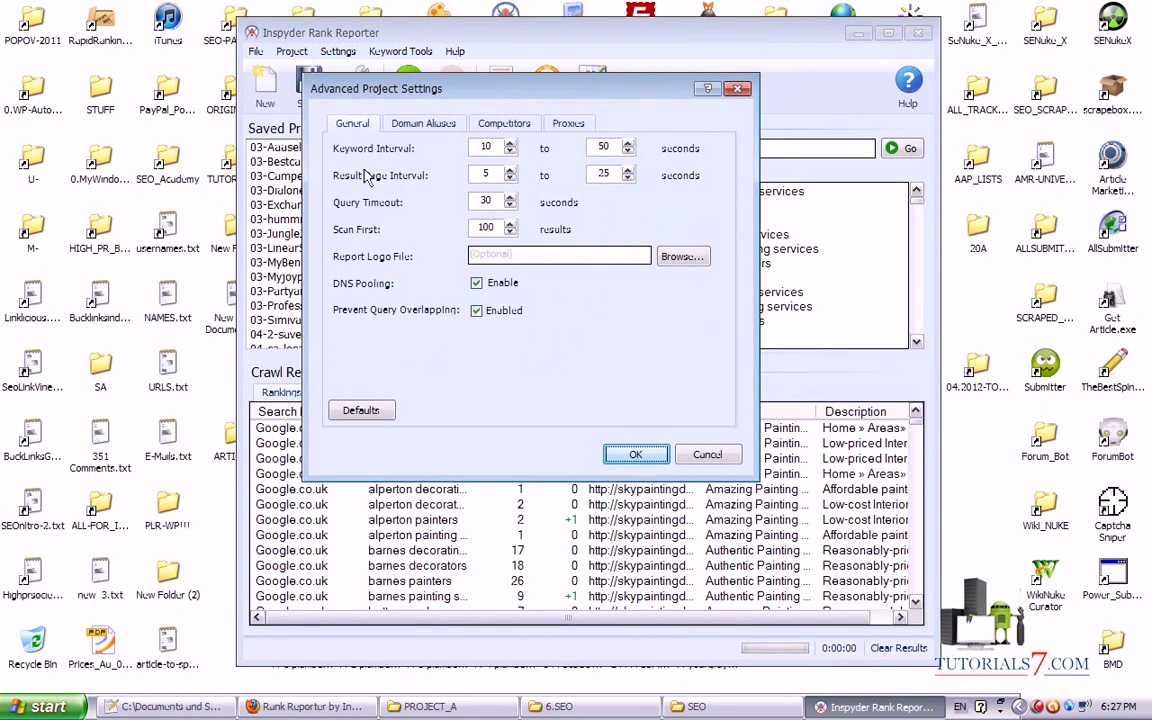
pyautogui.moveTo(333, 155); pyautogui.dragTo(457, 160)
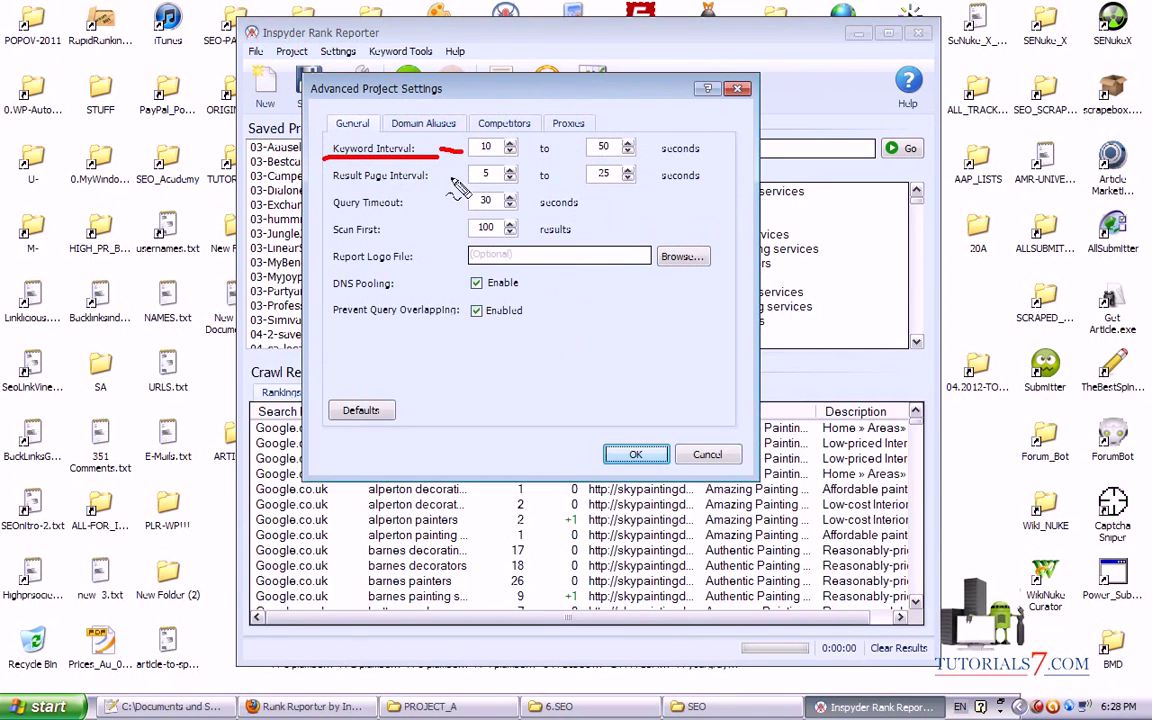
pyautogui.moveTo(449, 177); pyautogui.dragTo(465, 176)
pyautogui.moveTo(411, 206); pyautogui.dragTo(447, 208)
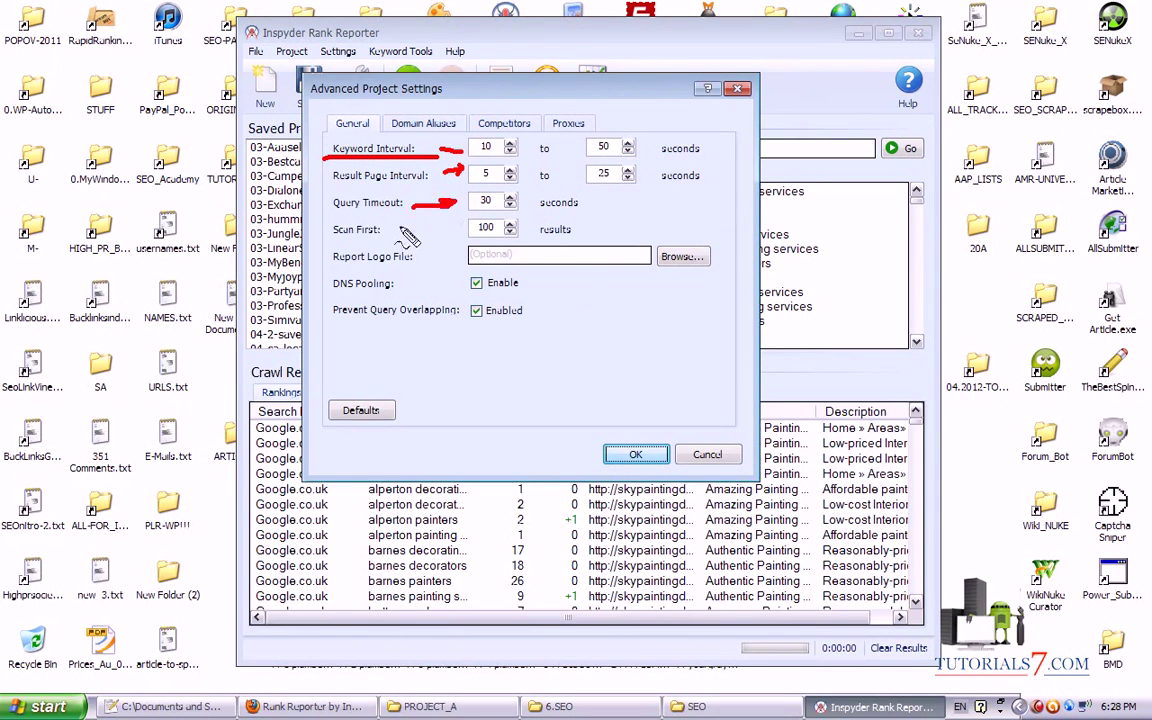
pyautogui.press('Escape')
pyautogui.moveTo(326, 240); pyautogui.dragTo(450, 238)
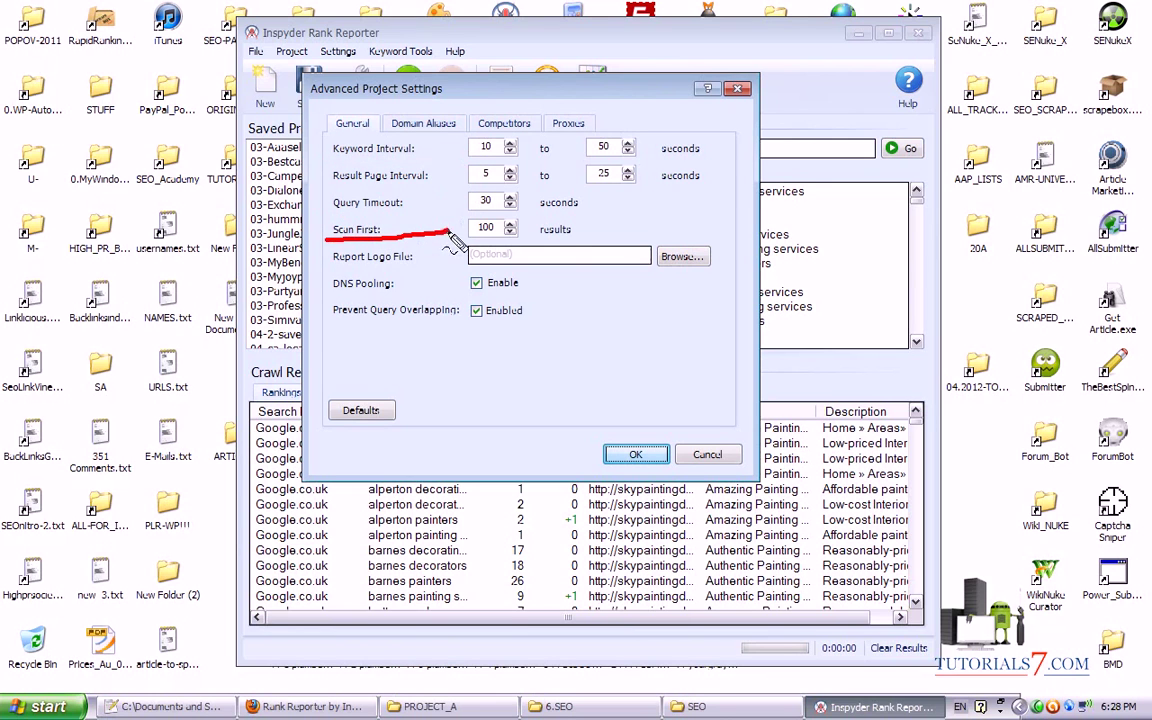
pyautogui.press('Escape')
# Try limiting the scan to the first 10 results, restore it to 100, and close the advanced project settings without saving.
pyautogui.click(512, 229)
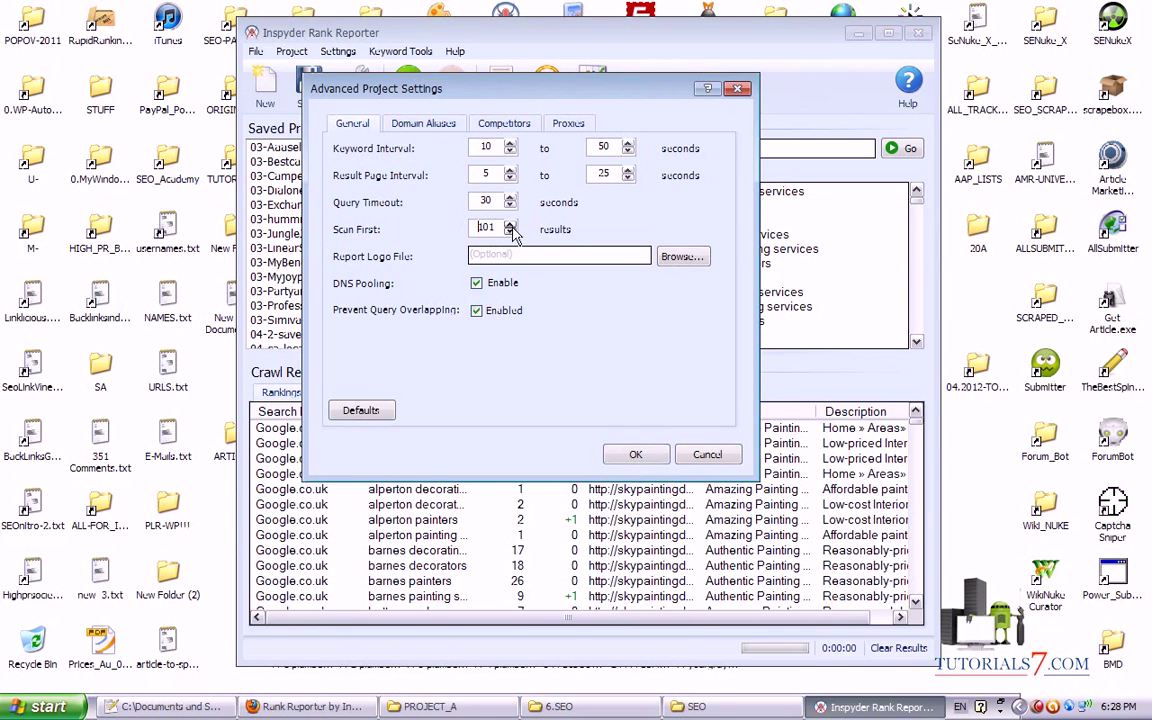
pyautogui.doubleClick(497, 228)
pyautogui.write('10')
pyautogui.moveTo(418, 236)
pyautogui.mouseDown()
pyautogui.moveTo(517, 248)
pyautogui.moveTo(465, 218)
pyautogui.moveTo(492, 243)
pyautogui.mouseUp()
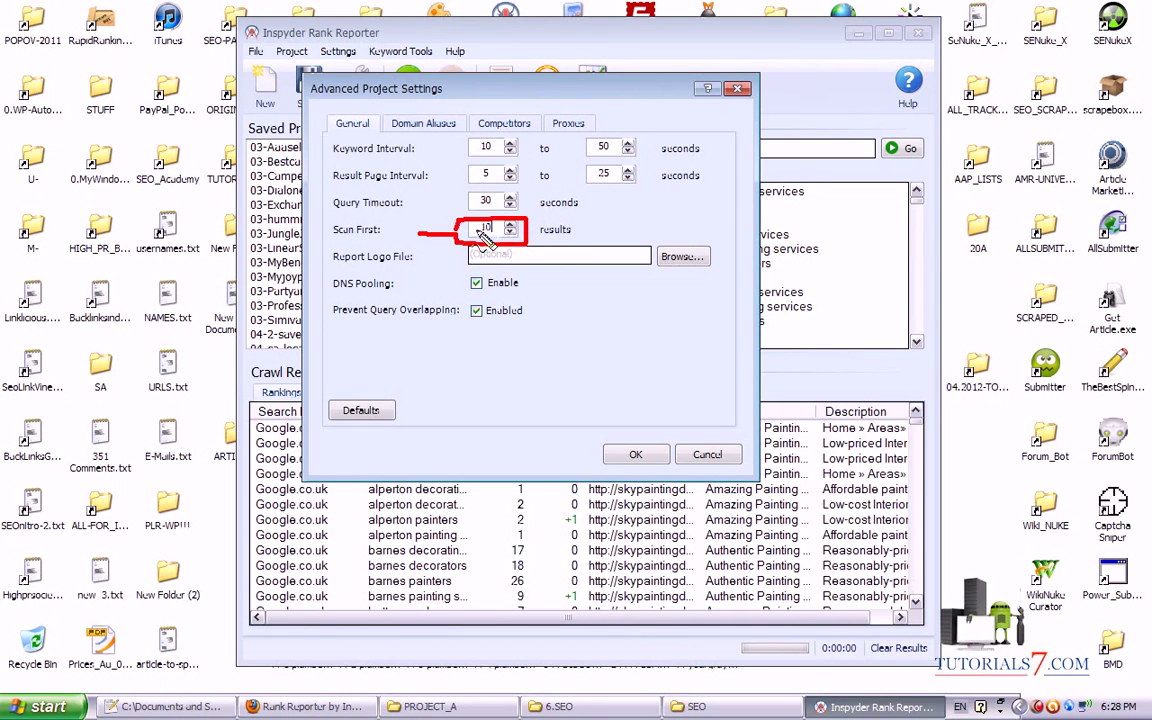
pyautogui.press('Escape')
pyautogui.doubleClick(498, 226)
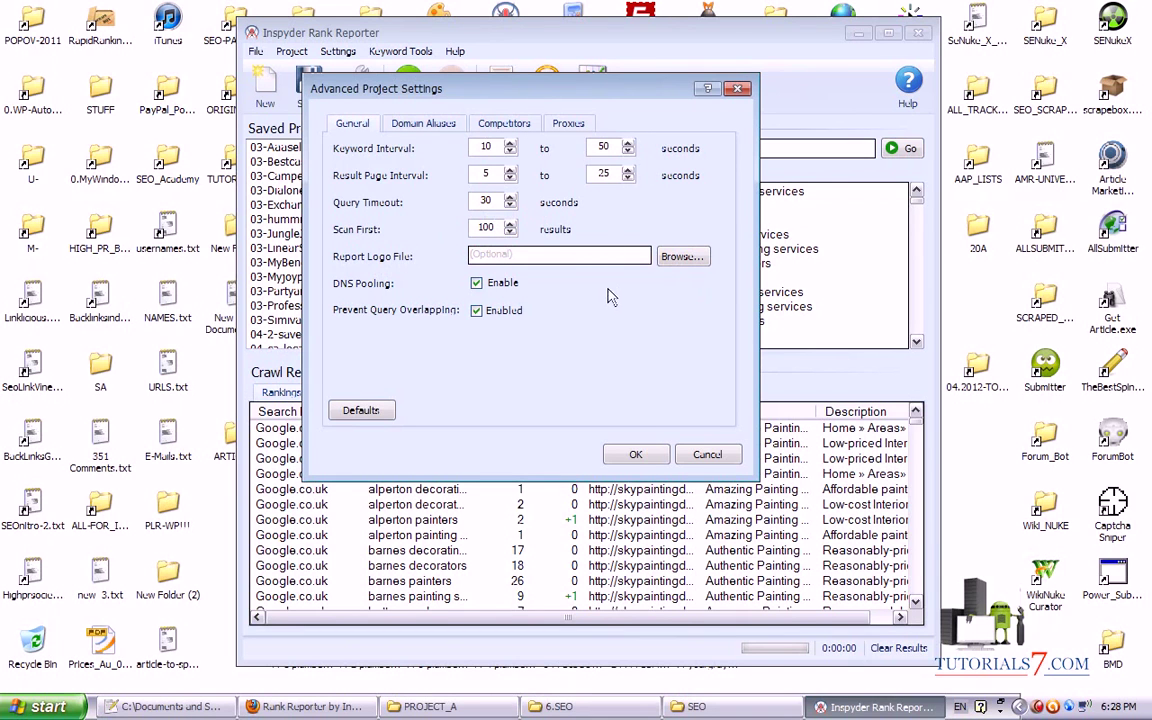
pyautogui.write('100')
pyautogui.moveTo(607, 418)
pyautogui.mouseDown()
pyautogui.moveTo(592, 350)
pyautogui.moveTo(560, 292)
pyautogui.mouseUp()
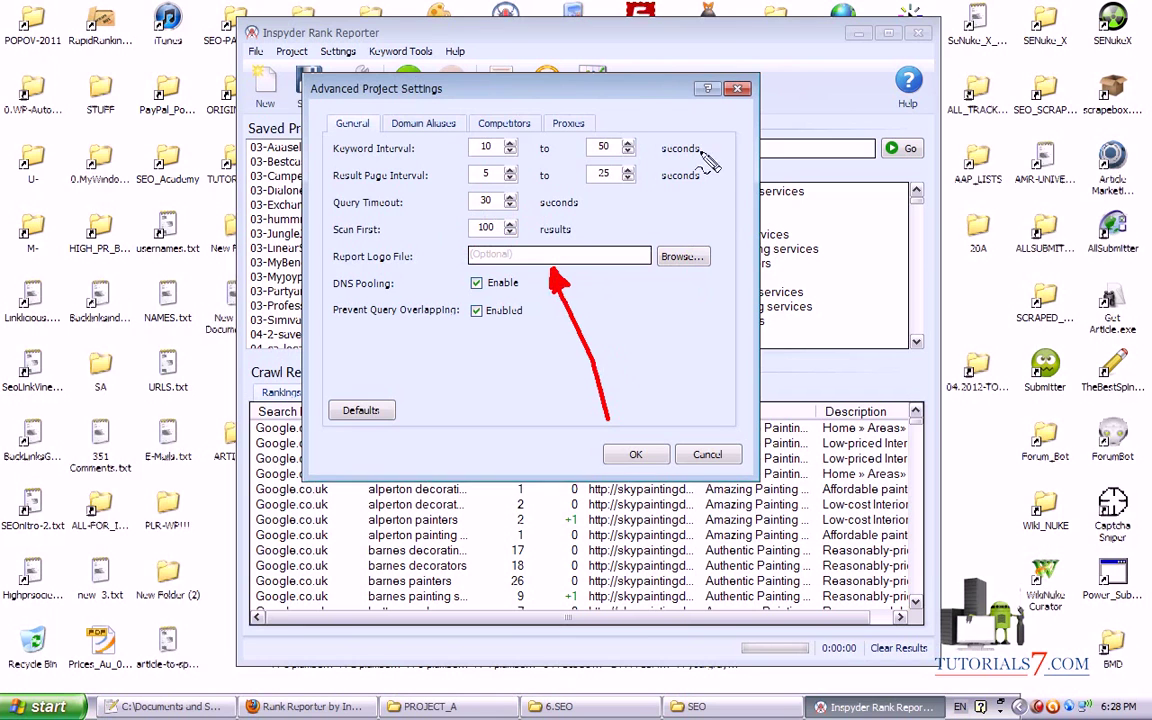
pyautogui.click(737, 88)
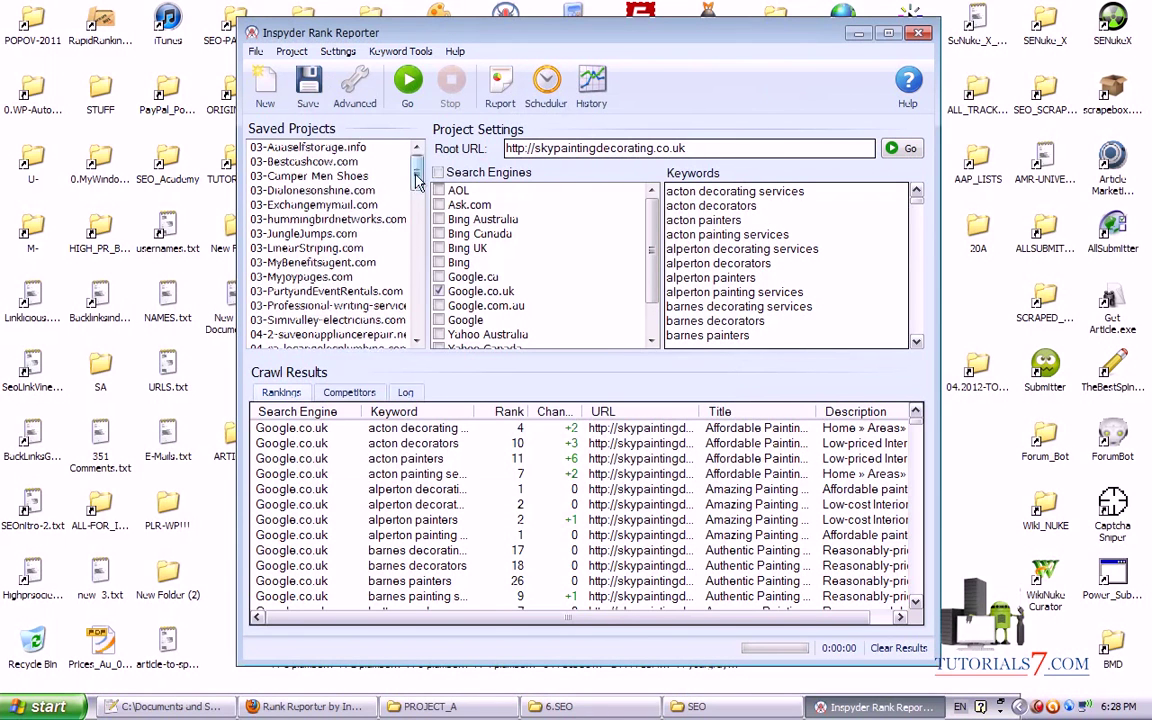
# Generate a PDF report of the SKY project's Google.co.uk daily rank history by search engine over 30 days, with charts and automatic opening turned off.
pyautogui.moveTo(418, 180); pyautogui.dragTo(425, 378)
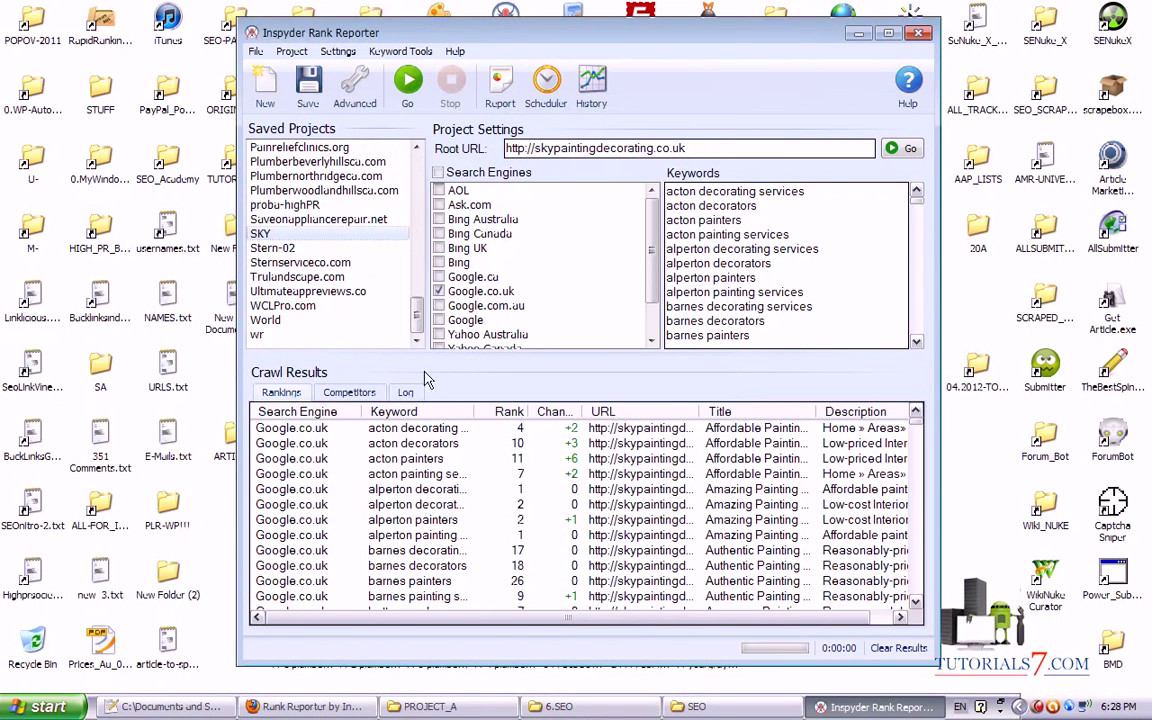
pyautogui.click(502, 105)
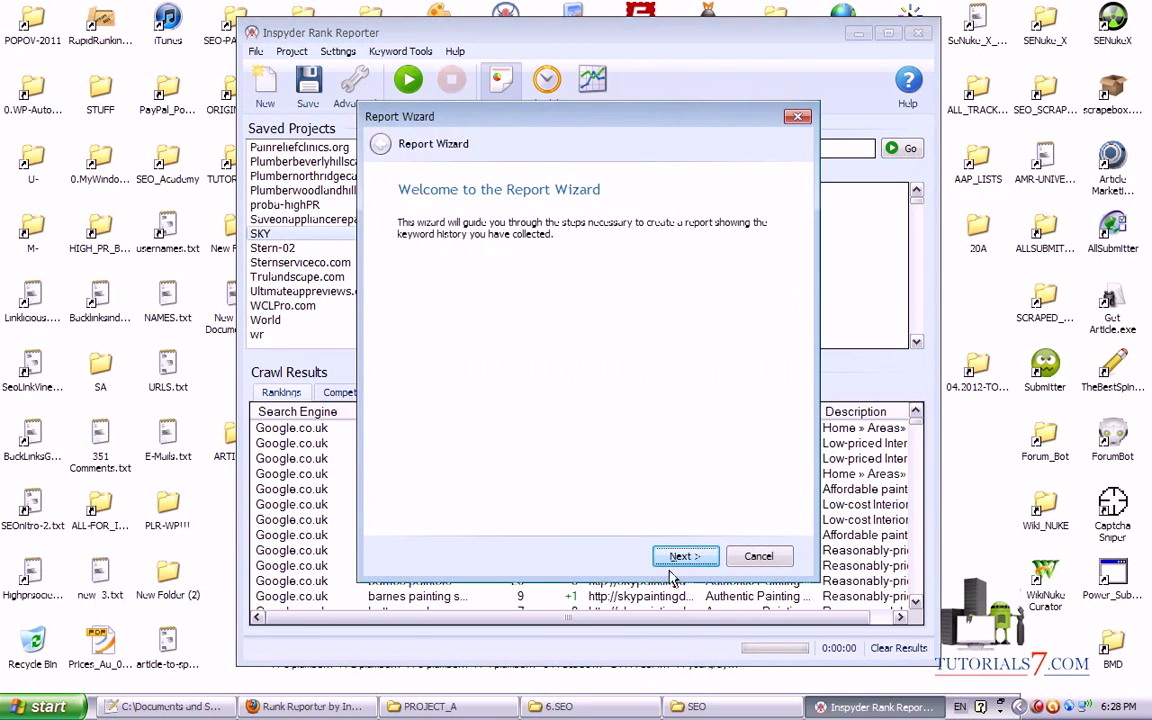
pyautogui.click(678, 557)
pyautogui.click(678, 556)
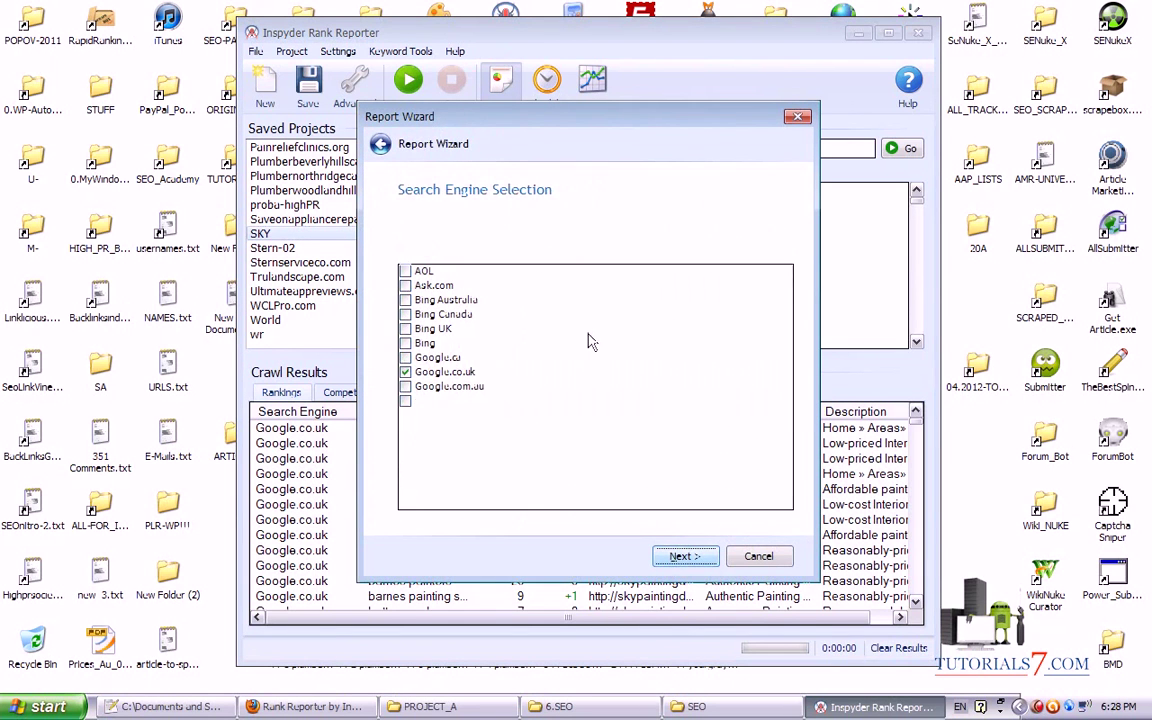
pyautogui.click(678, 556)
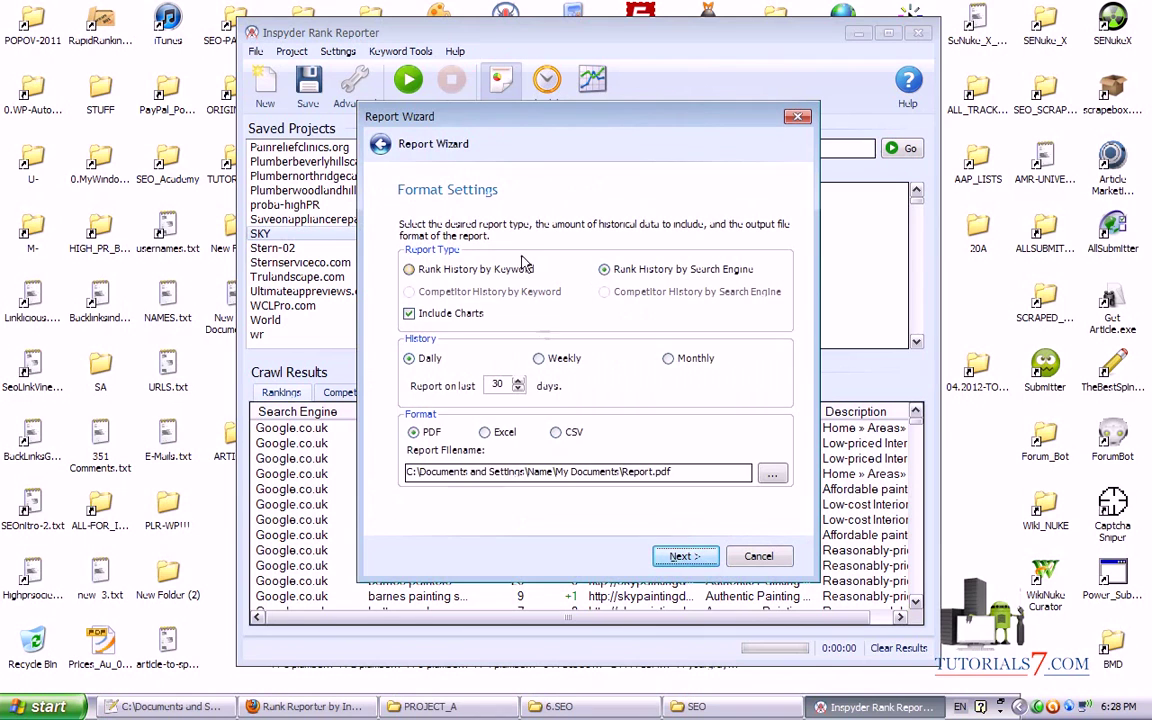
pyautogui.click(682, 558)
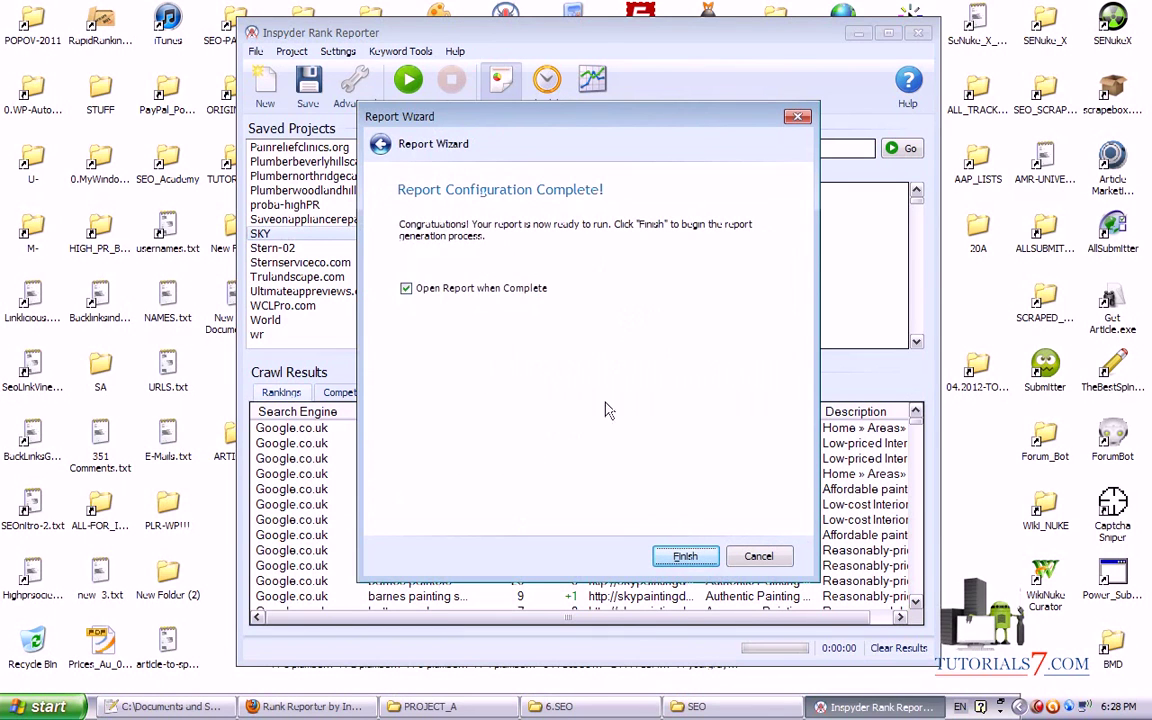
pyautogui.click(486, 289)
pyautogui.click(685, 556)
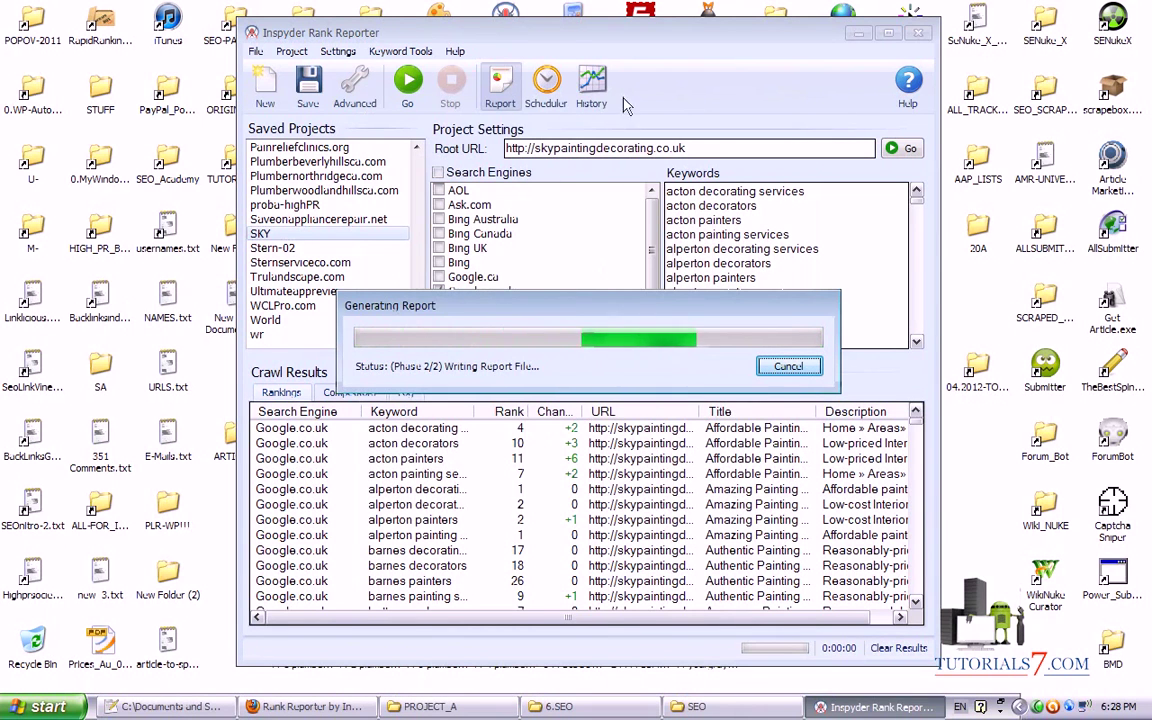
# Open the My Documents folder in a file window by way of My Computer, and minimise that window.
pyautogui.click(45, 706)
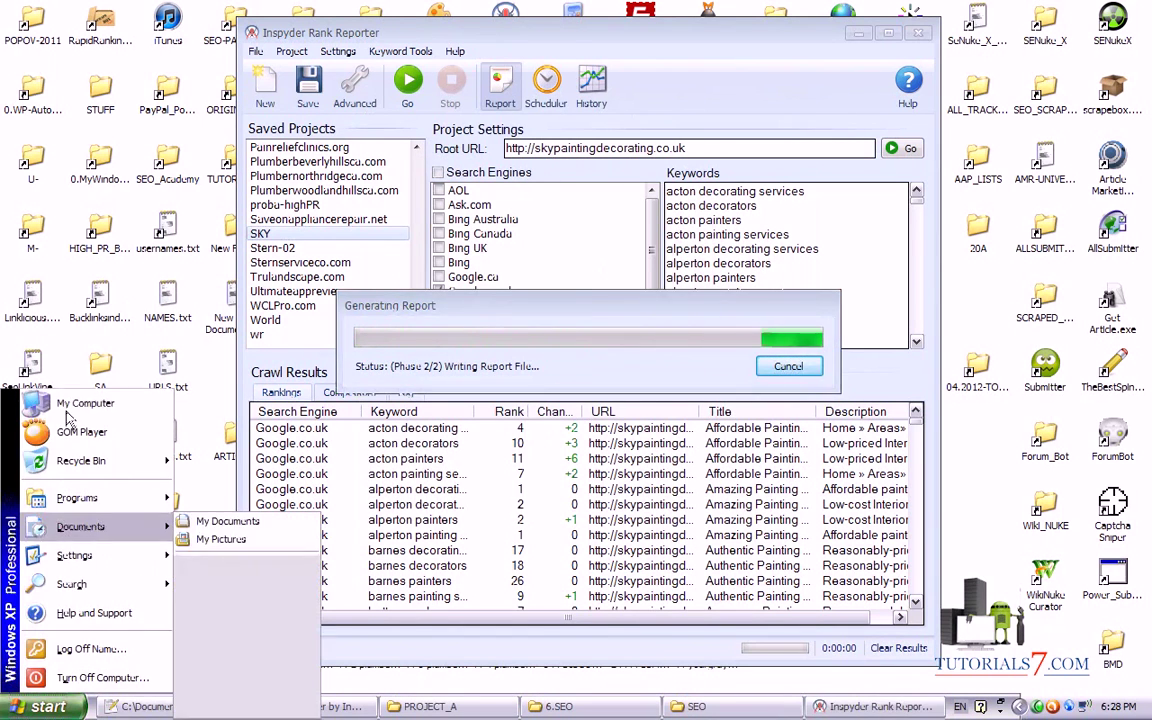
pyautogui.press('Escape')
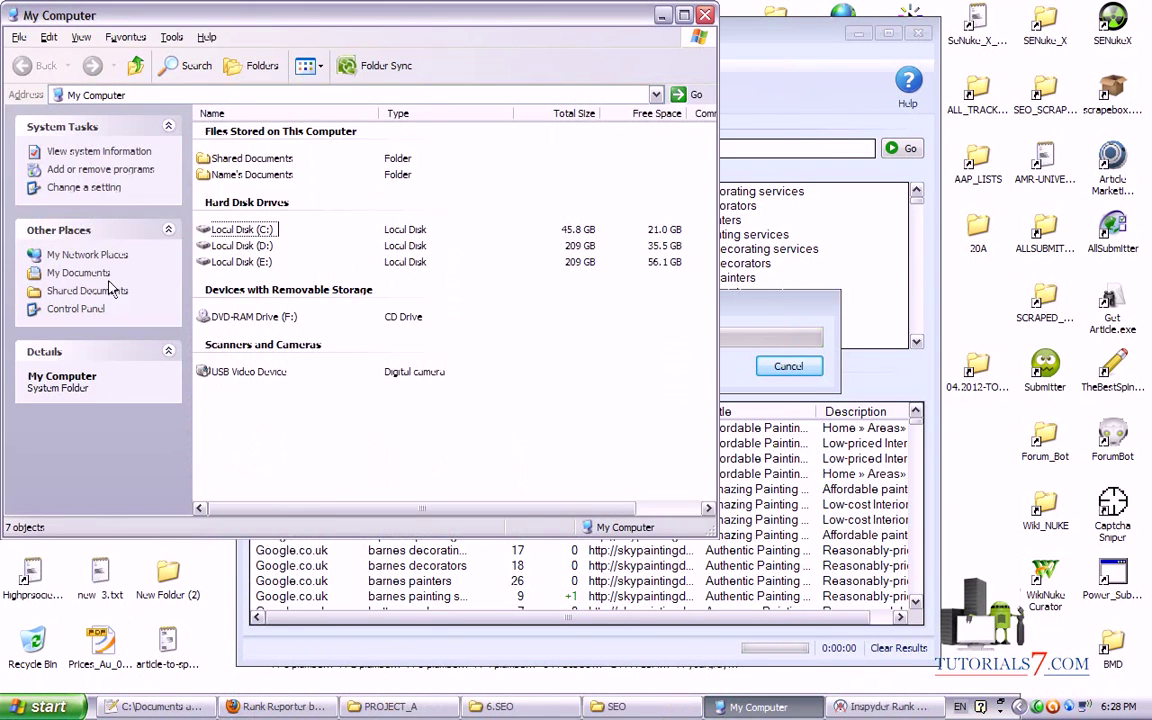
pyautogui.click(80, 274)
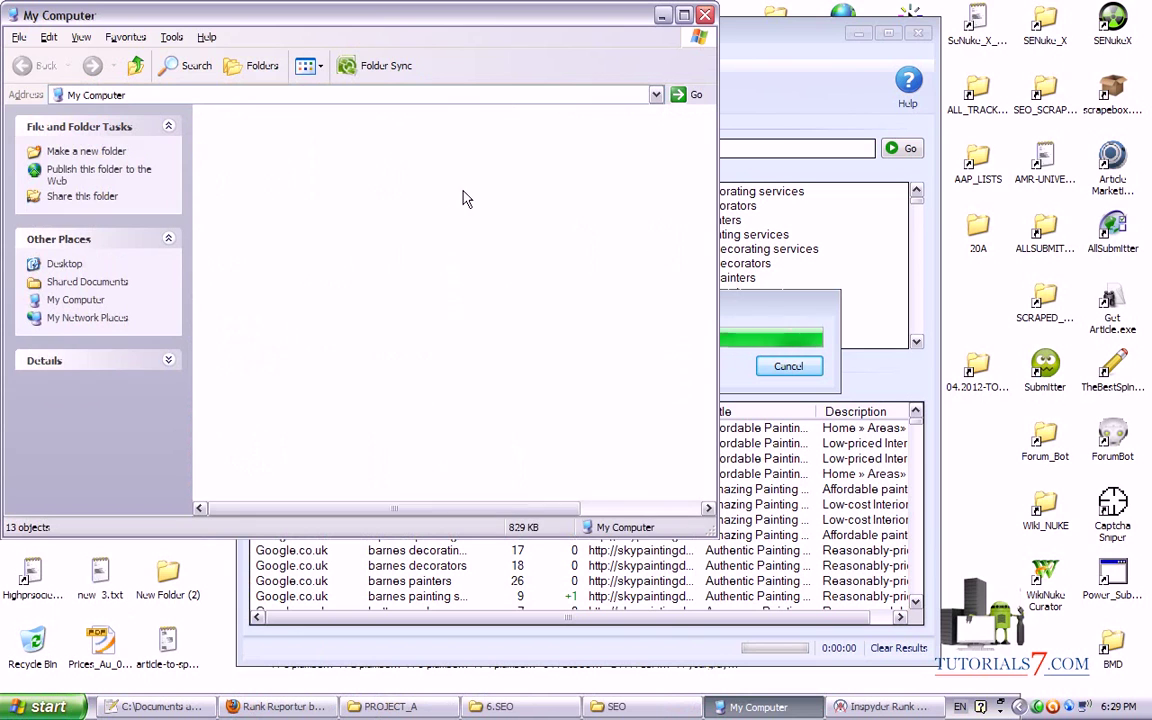
pyautogui.click(663, 17)
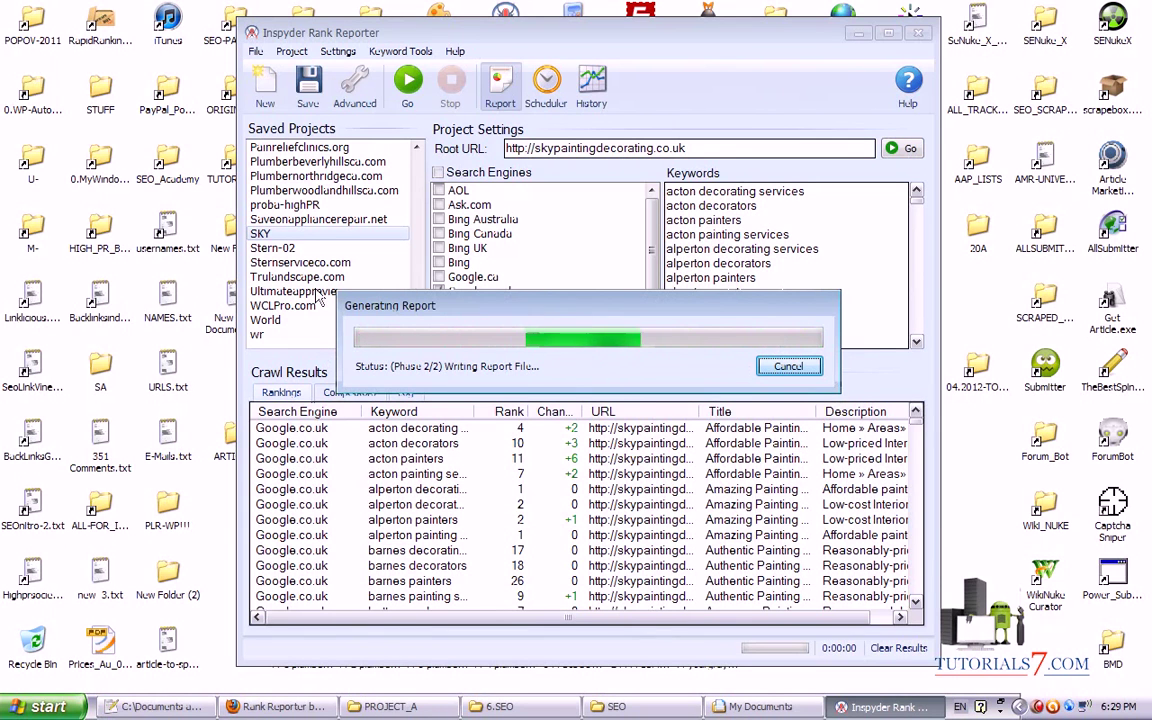
pyautogui.moveTo(432, 440)
pyautogui.mouseDown()
pyautogui.moveTo(378, 470)
pyautogui.moveTo(362, 520)
pyautogui.mouseUp()
pyautogui.moveTo(495, 450); pyautogui.dragTo(545, 545)
pyautogui.moveTo(500, 390); pyautogui.dragTo(455, 500)
pyautogui.moveTo(600, 360); pyautogui.dragTo(560, 510)
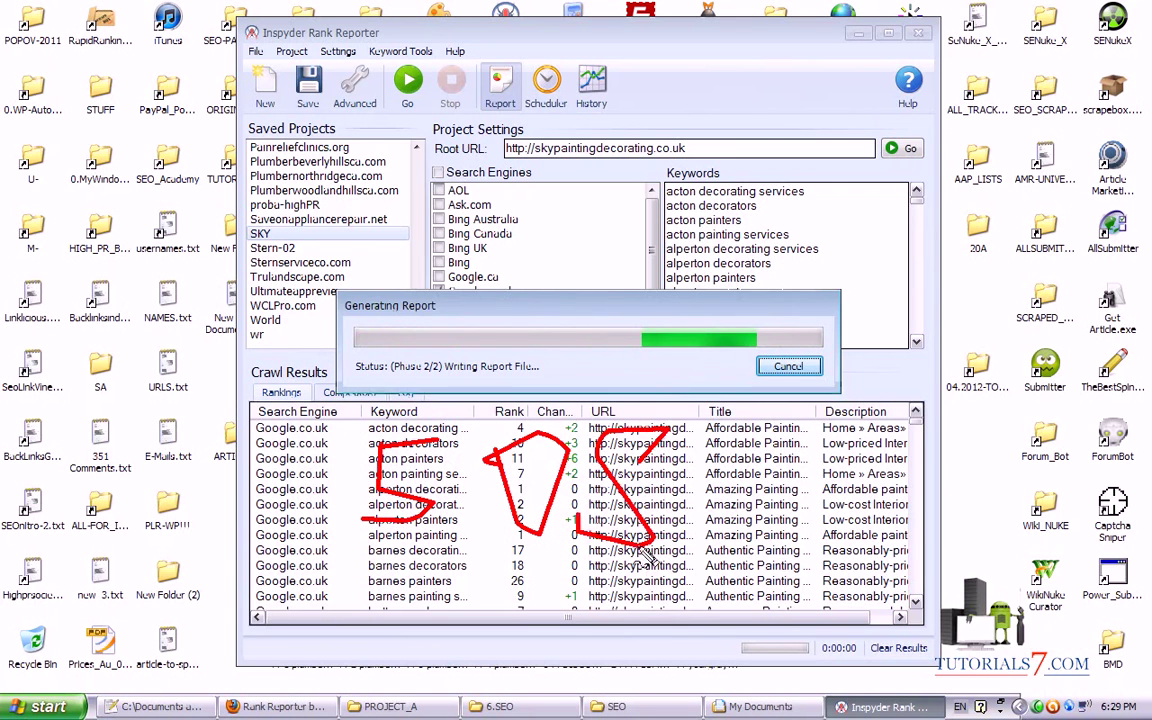
pyautogui.press('Escape')
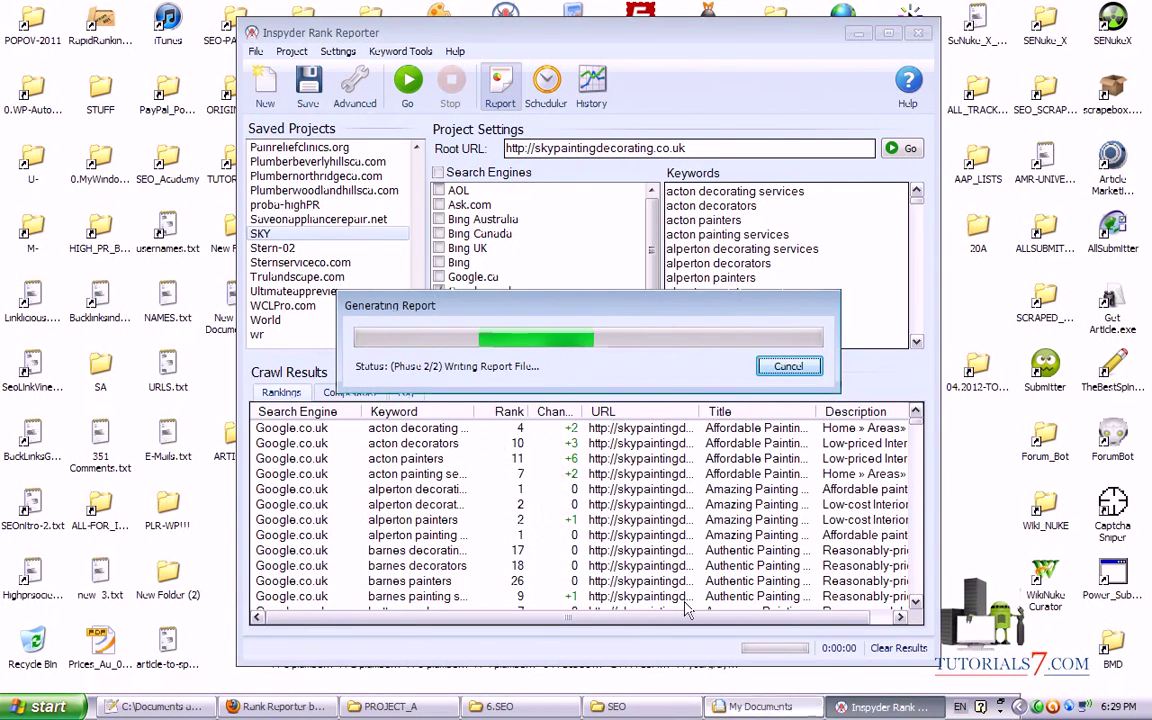
# Bring back the My Documents folder and open the generated Report.pdf in the PDF reader.
pyautogui.click(760, 706)
pyautogui.click(662, 15)
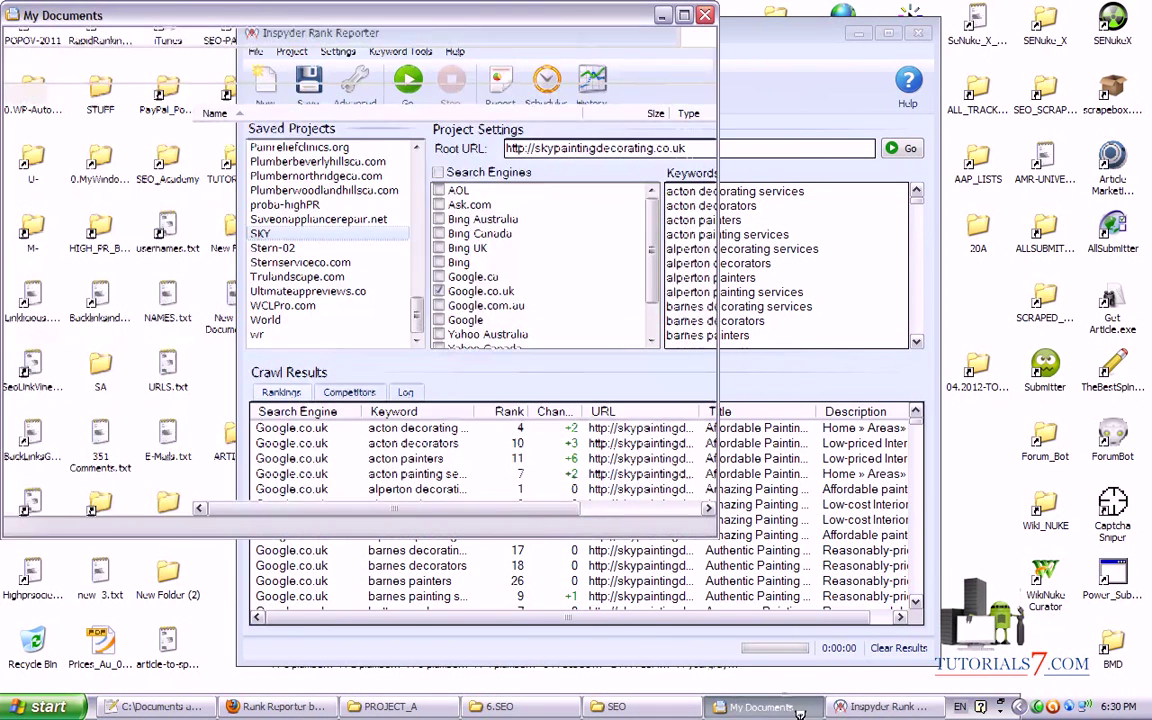
pyautogui.click(236, 332)
pyautogui.doubleClick(241, 331)
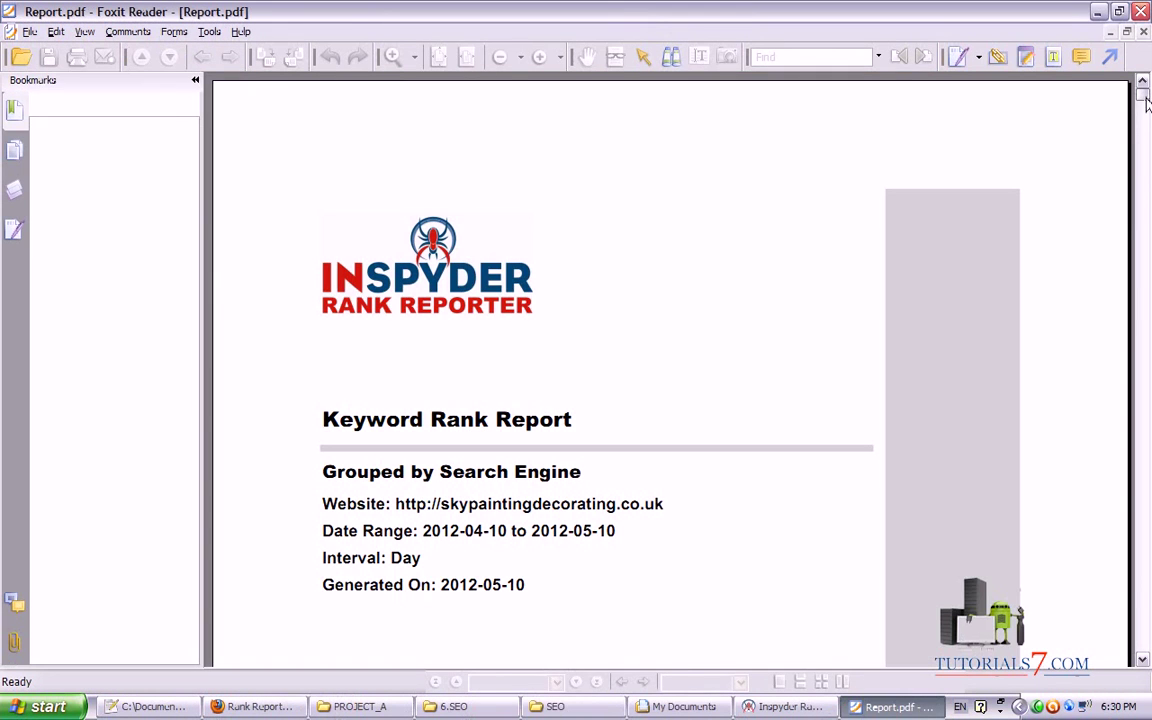
# Review the cover page of the keyword rank report and switch back to Inspyder Rank Reporter.
pyautogui.moveTo(285, 198)
pyautogui.mouseDown()
pyautogui.moveTo(591, 326)
pyautogui.moveTo(262, 197)
pyautogui.mouseUp()
pyautogui.moveTo(740, 185)
pyautogui.mouseDown()
pyautogui.moveTo(888, 136)
pyautogui.moveTo(668, 182)
pyautogui.moveTo(661, 249)
pyautogui.moveTo(608, 258)
pyautogui.mouseUp()
pyautogui.press('Escape')
pyautogui.hotkey('alt', 'Tab')
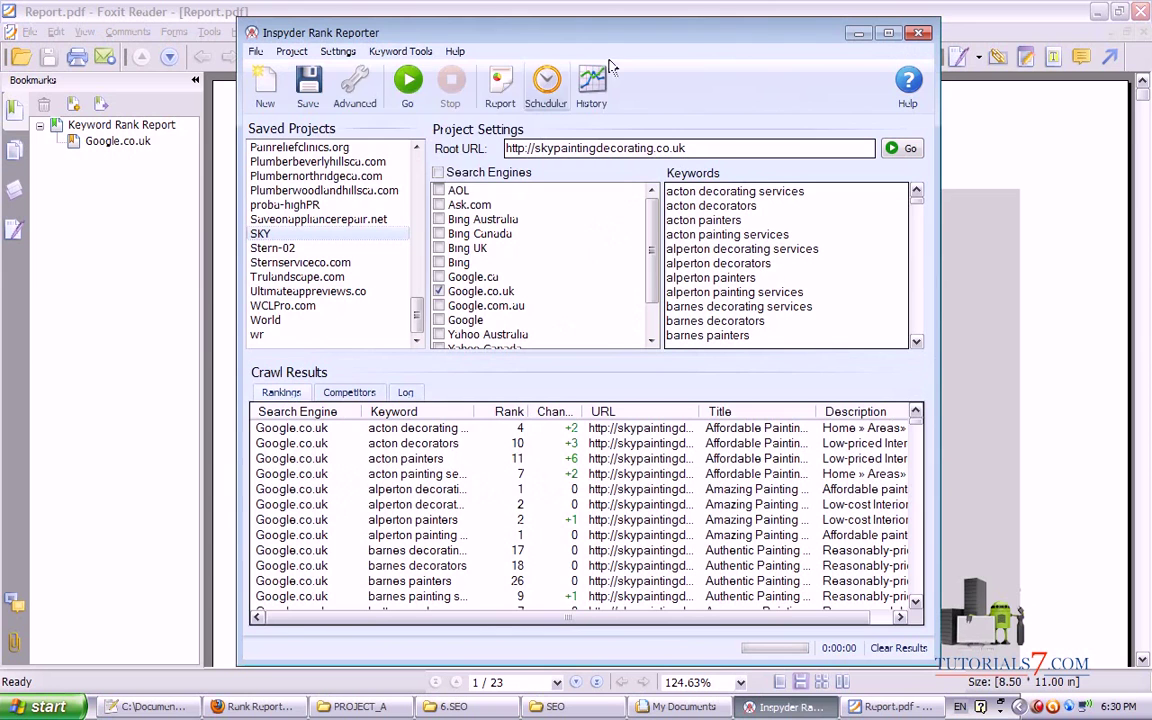
# Open the SKY project's advanced settings and review the general options, including browsing for a report logo file without choosing one.
pyautogui.click(337, 52)
pyautogui.moveTo(292, 51)
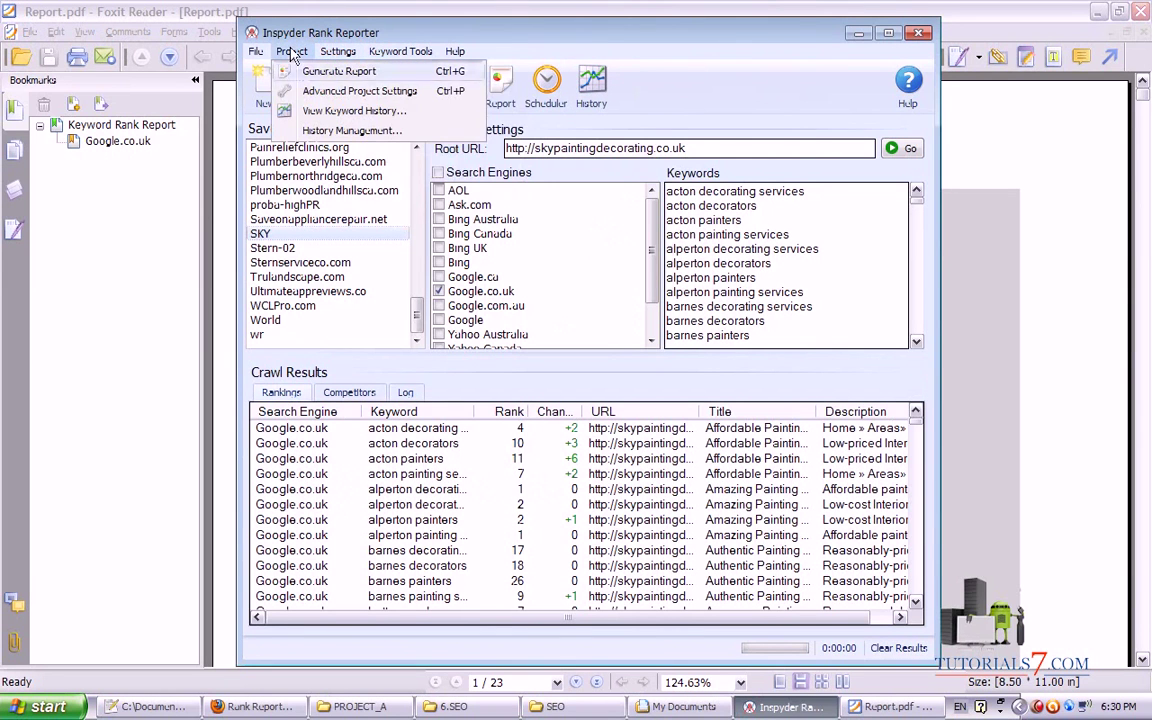
pyautogui.click(310, 97)
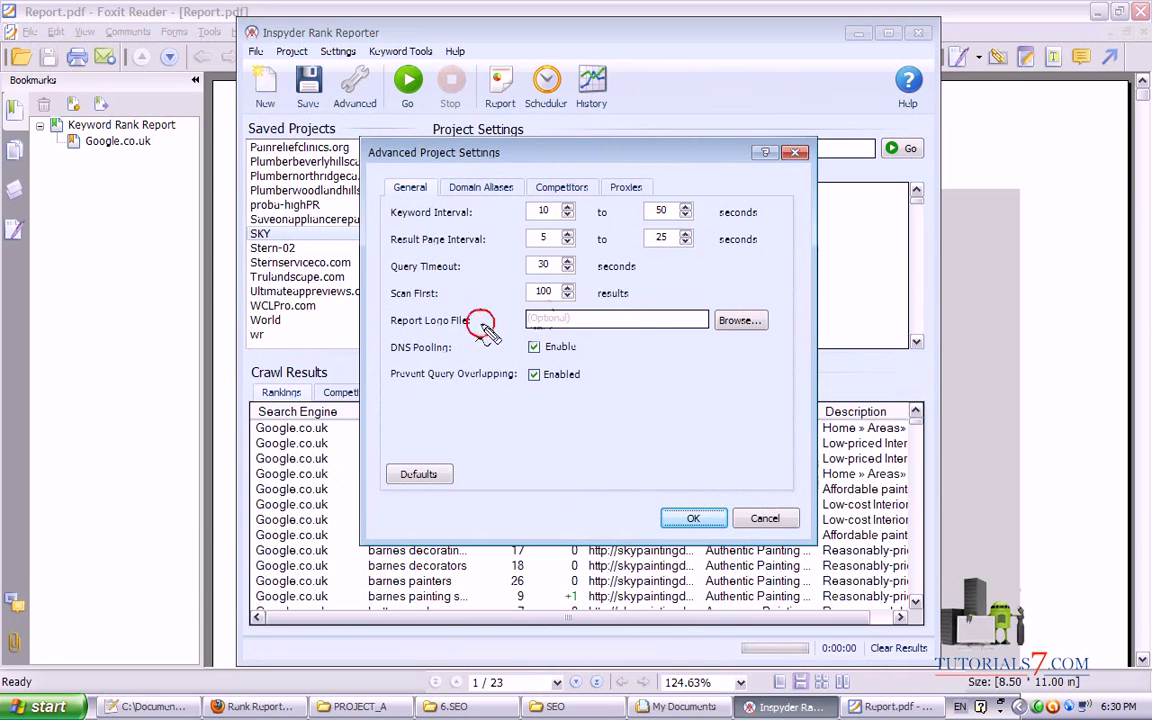
pyautogui.click(740, 321)
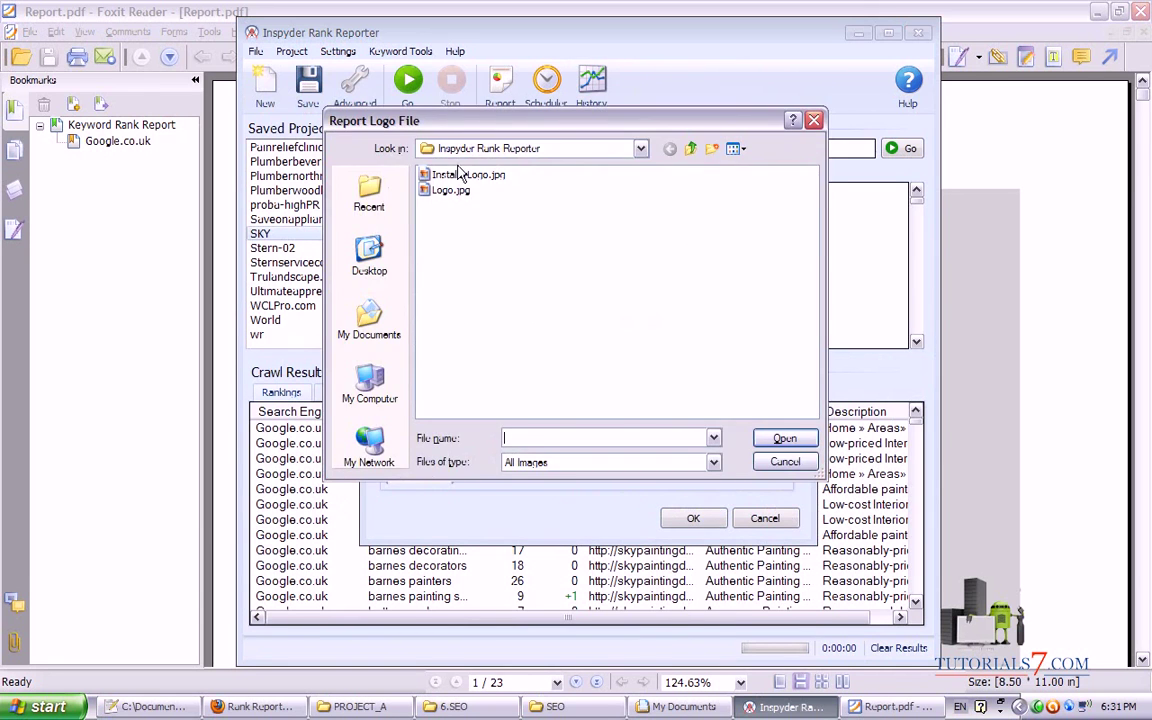
pyautogui.click(813, 121)
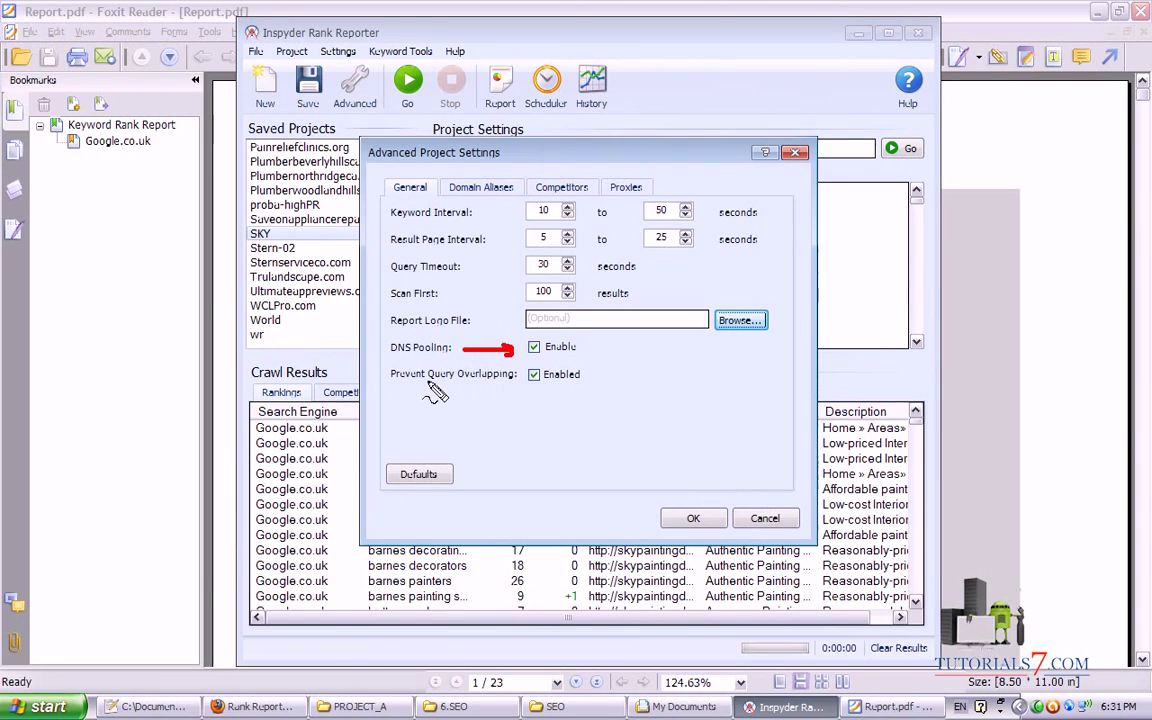
pyautogui.moveTo(458, 390)
pyautogui.mouseDown()
pyautogui.moveTo(462, 421)
pyautogui.moveTo(566, 404)
pyautogui.mouseUp()
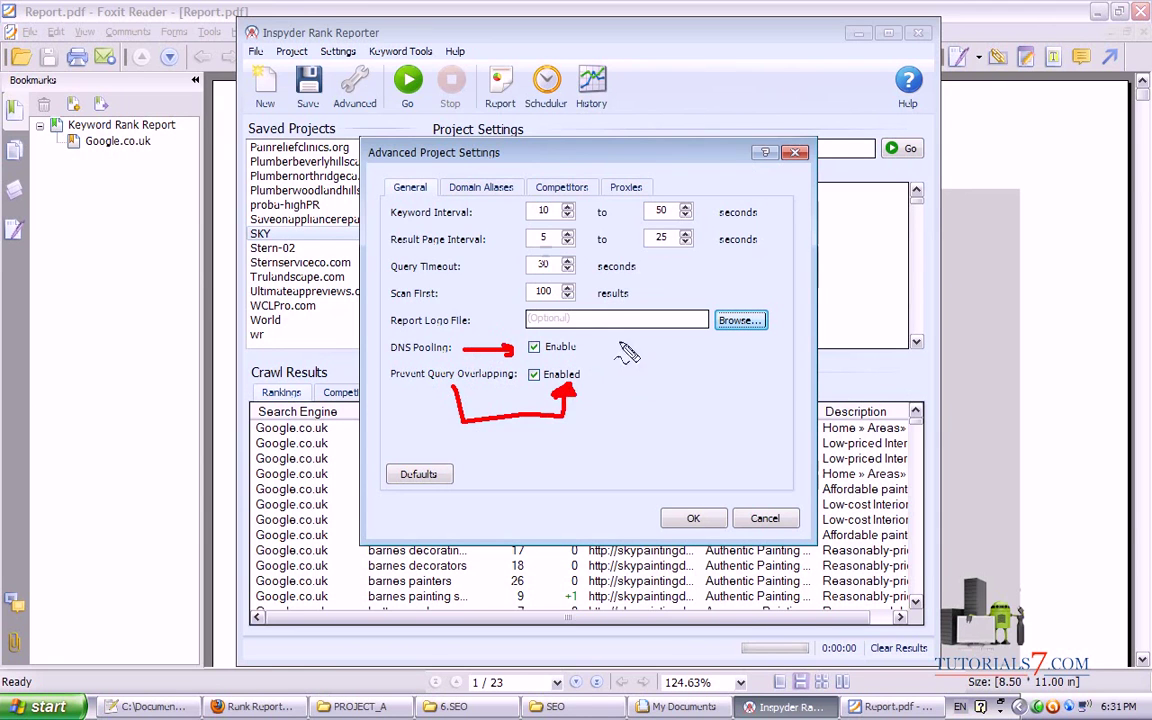
# Review the domain aliases, competitors and proxies sections of the SKY project's advanced settings.
pyautogui.click(477, 189)
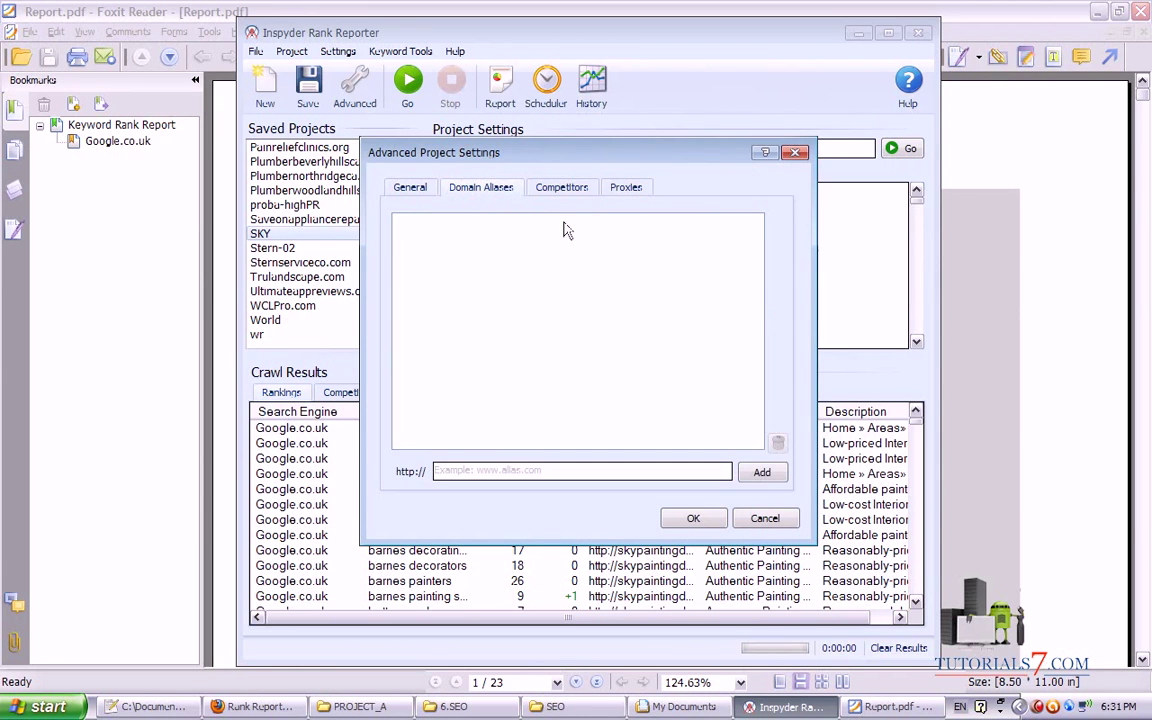
pyautogui.click(561, 190)
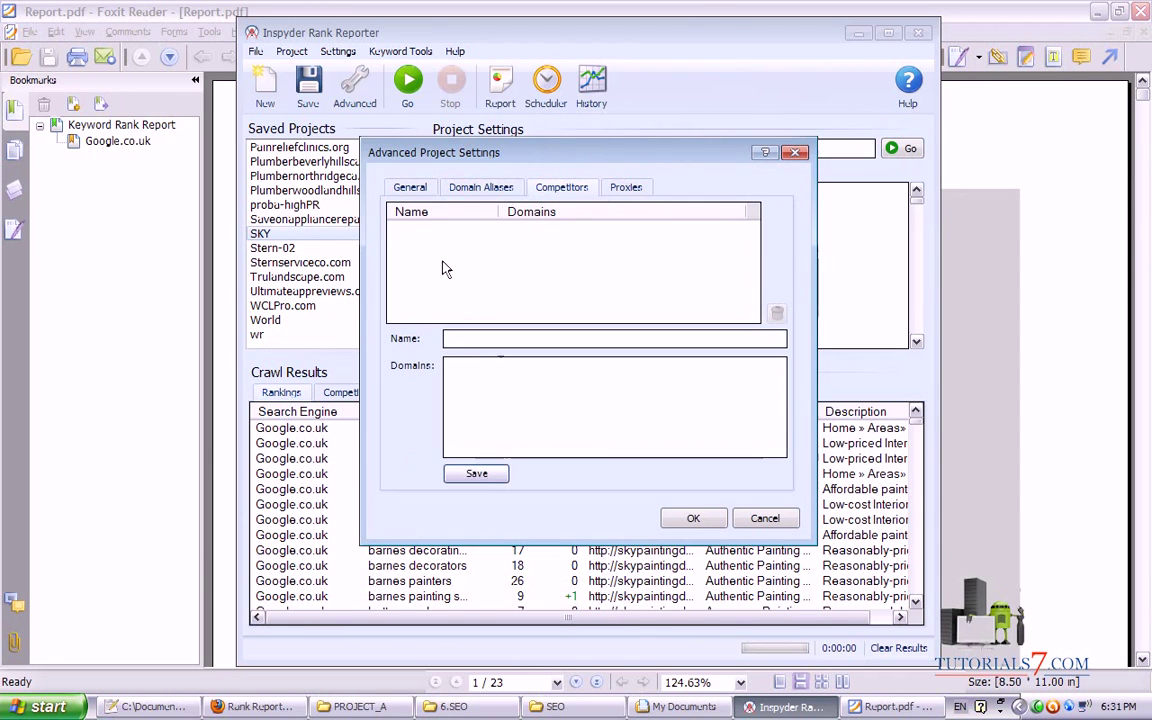
pyautogui.click(545, 399)
pyautogui.click(640, 193)
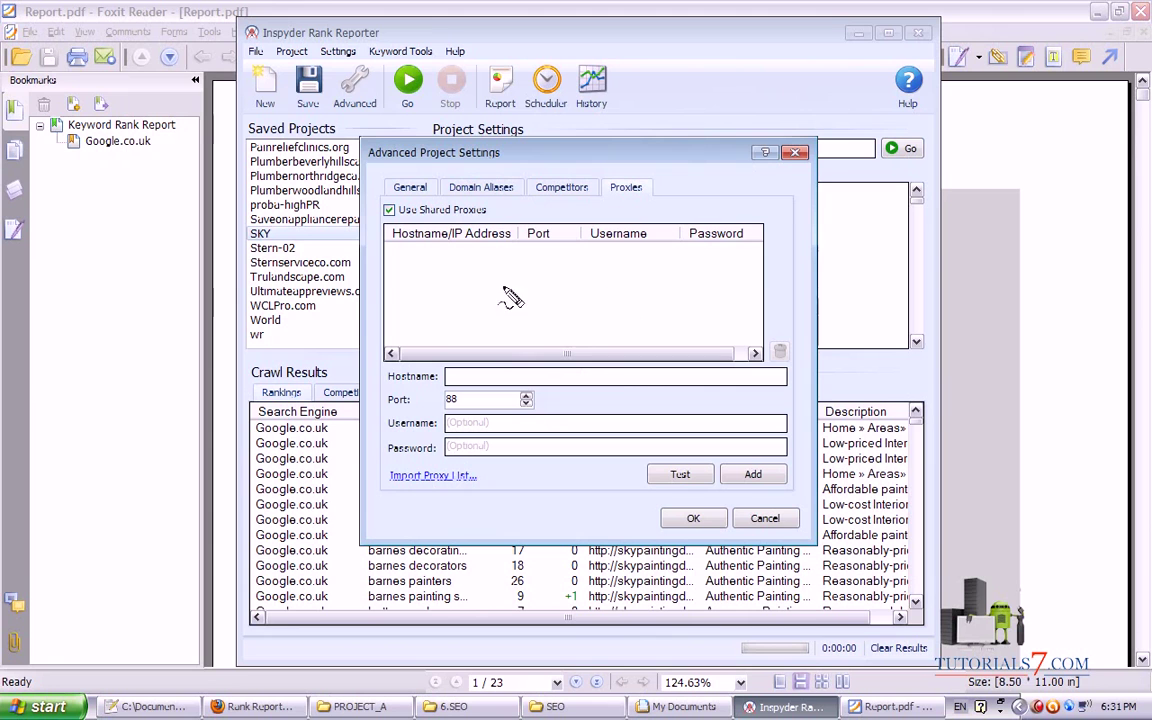
pyautogui.moveTo(478, 245)
pyautogui.mouseDown()
pyautogui.moveTo(463, 276)
pyautogui.moveTo(481, 253)
pyautogui.mouseUp()
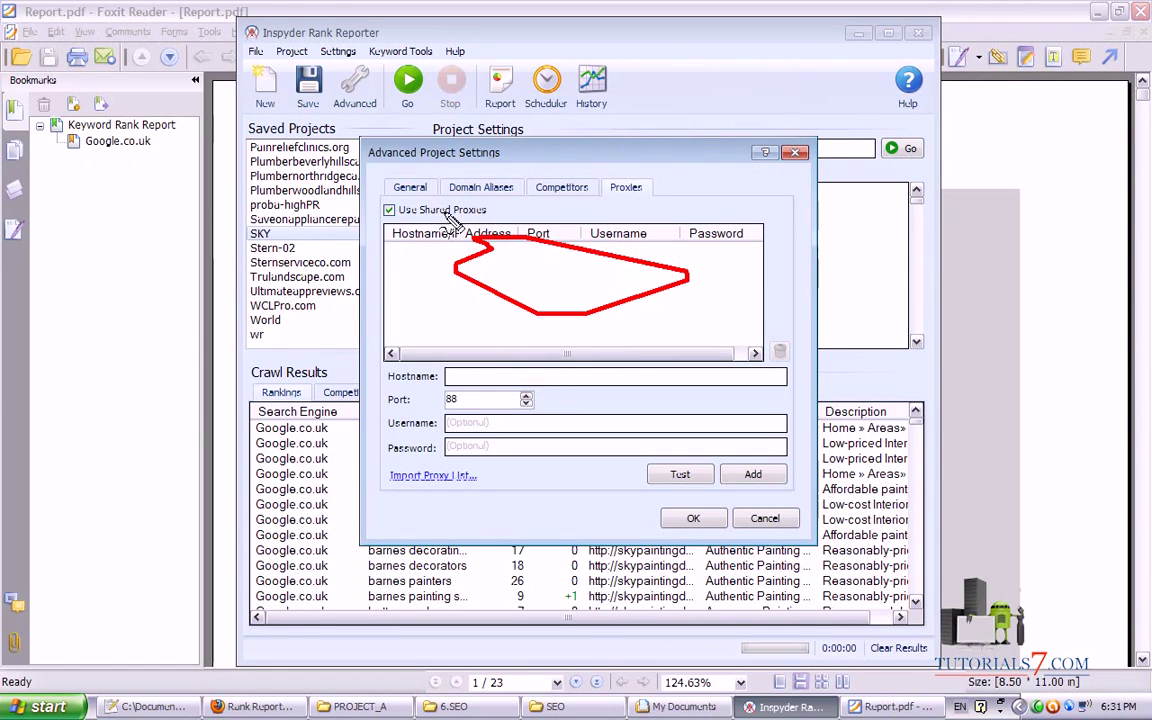
pyautogui.moveTo(366, 223); pyautogui.dragTo(487, 251)
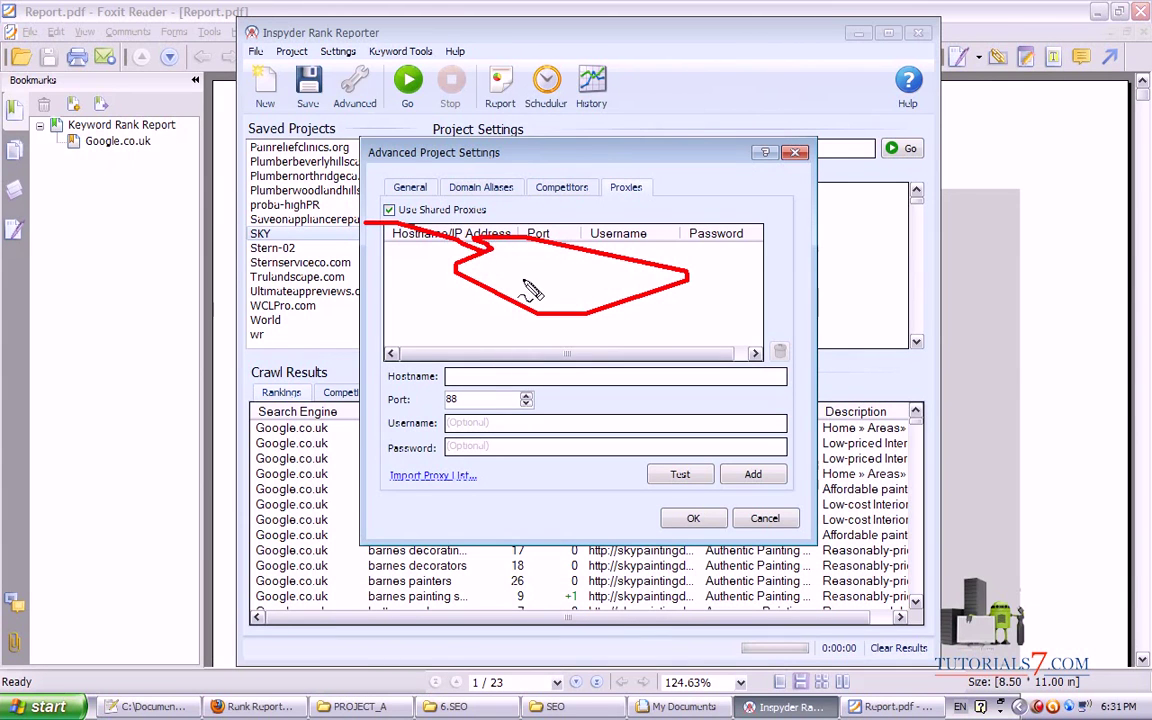
pyautogui.moveTo(753, 210)
pyautogui.mouseDown()
pyautogui.moveTo(753, 263)
pyautogui.moveTo(694, 278)
pyautogui.moveTo(717, 291)
pyautogui.mouseUp()
pyautogui.moveTo(755, 212)
pyautogui.mouseDown()
pyautogui.moveTo(810, 316)
pyautogui.moveTo(746, 381)
pyautogui.moveTo(607, 420)
pyautogui.mouseUp()
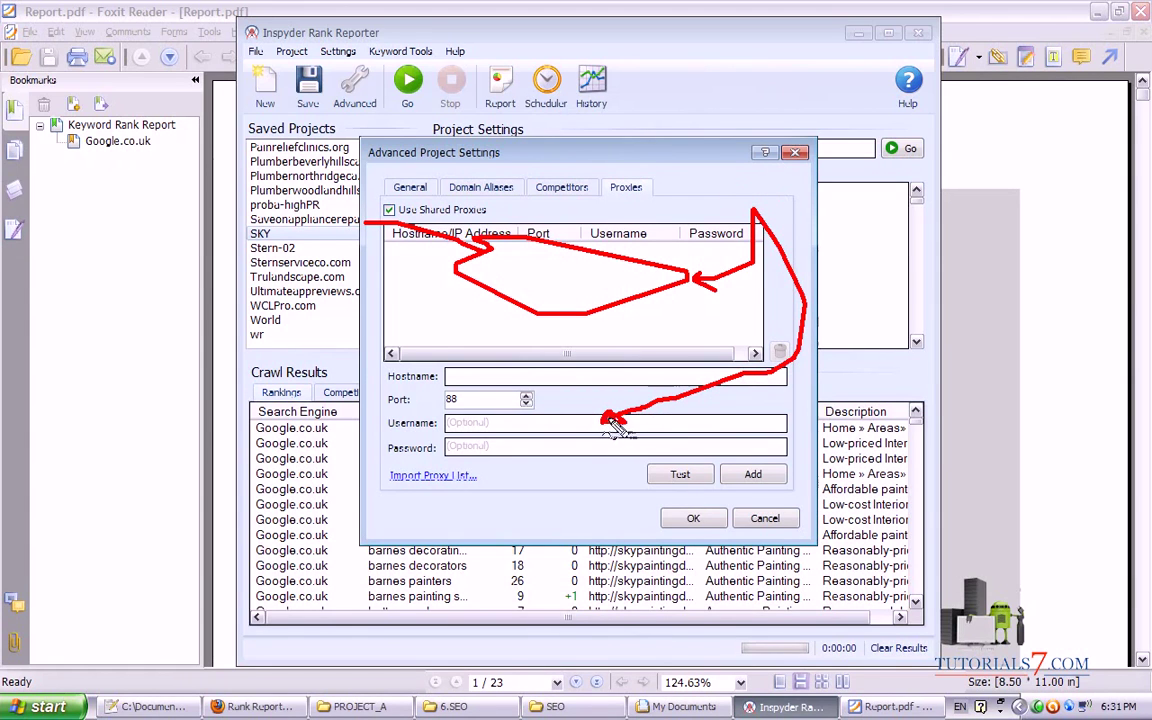
pyautogui.moveTo(752, 211)
pyautogui.mouseDown()
pyautogui.moveTo(722, 447)
pyautogui.moveTo(686, 450)
pyautogui.mouseUp()
pyautogui.moveTo(755, 214)
pyautogui.mouseDown()
pyautogui.moveTo(640, 325)
pyautogui.moveTo(517, 405)
pyautogui.mouseUp()
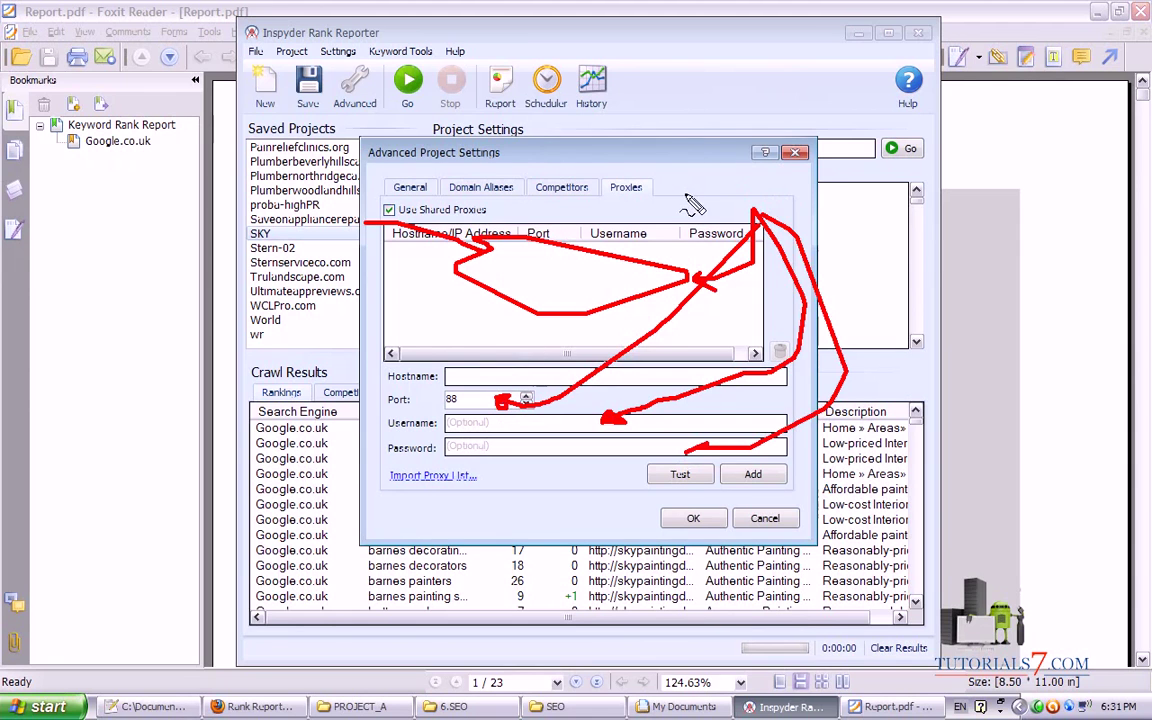
pyautogui.press('Escape')
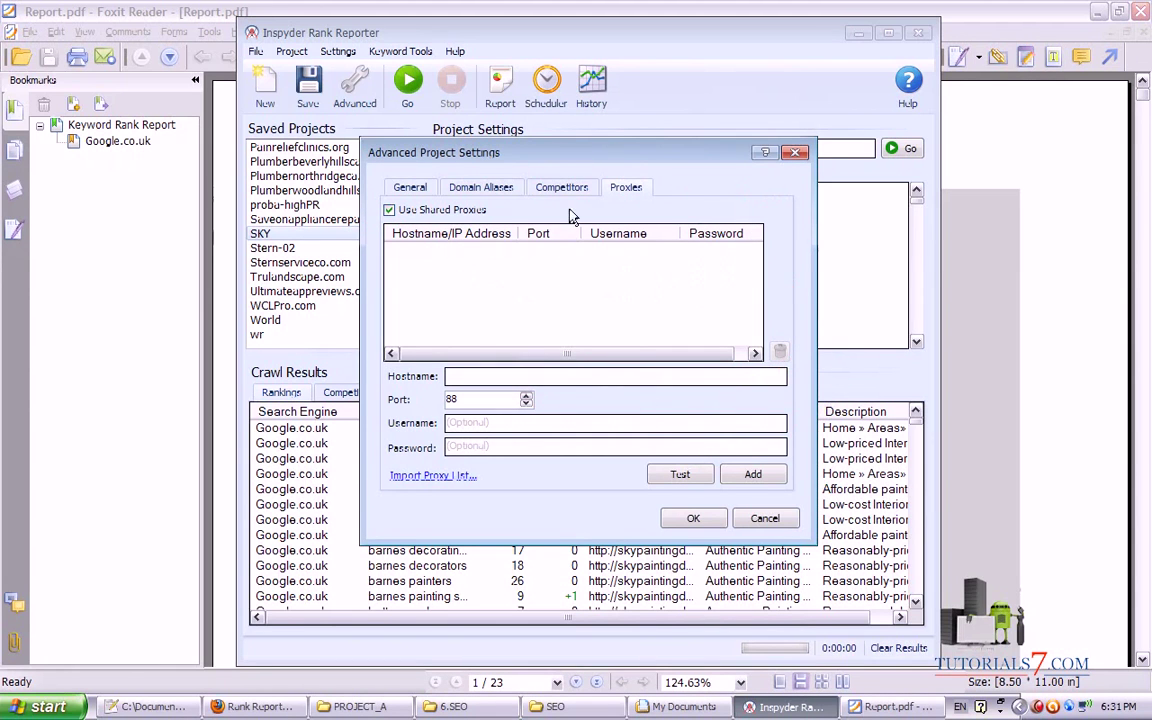
# Turn off the use of shared proxies for the SKY project and save the advanced settings.
pyautogui.click(389, 209)
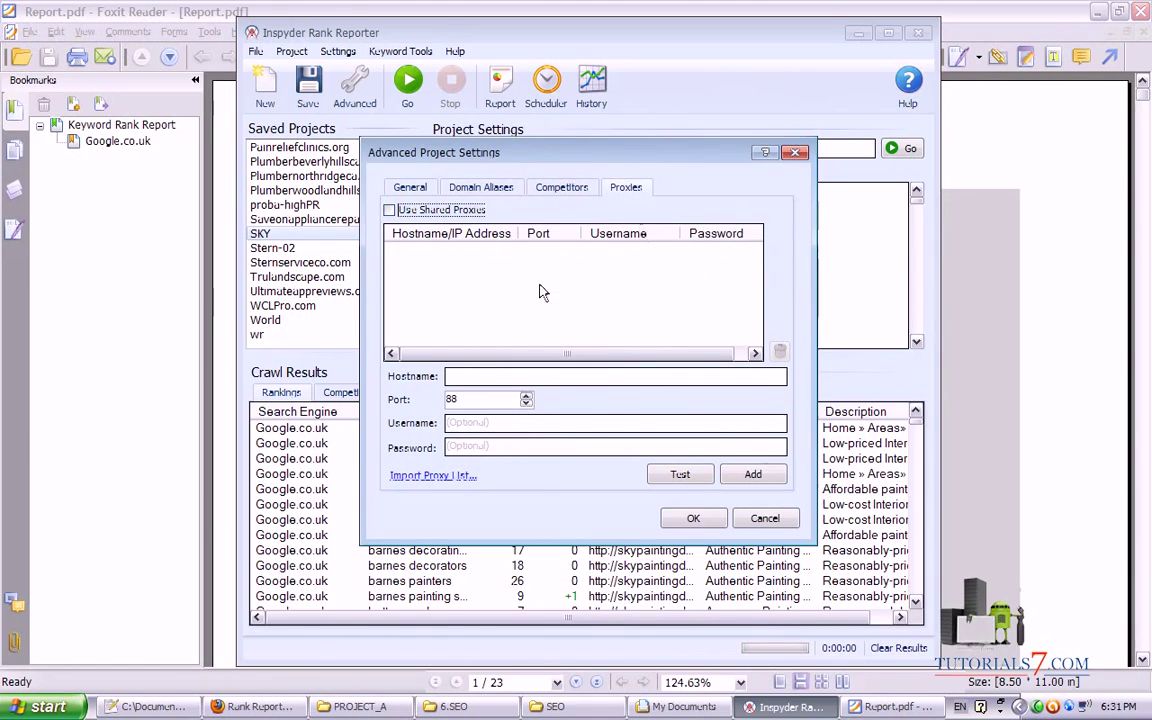
pyautogui.click(693, 520)
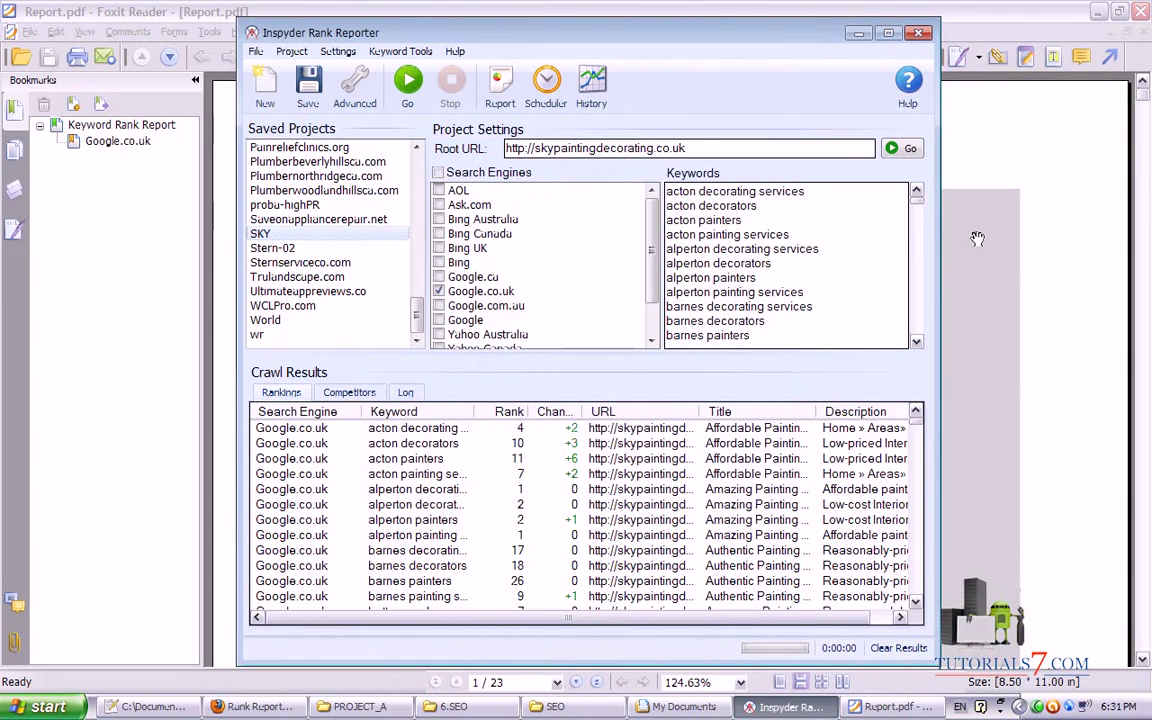
# View the SKY project's keyword rank history graph in the History Browser and close it.
pyautogui.click(337, 52)
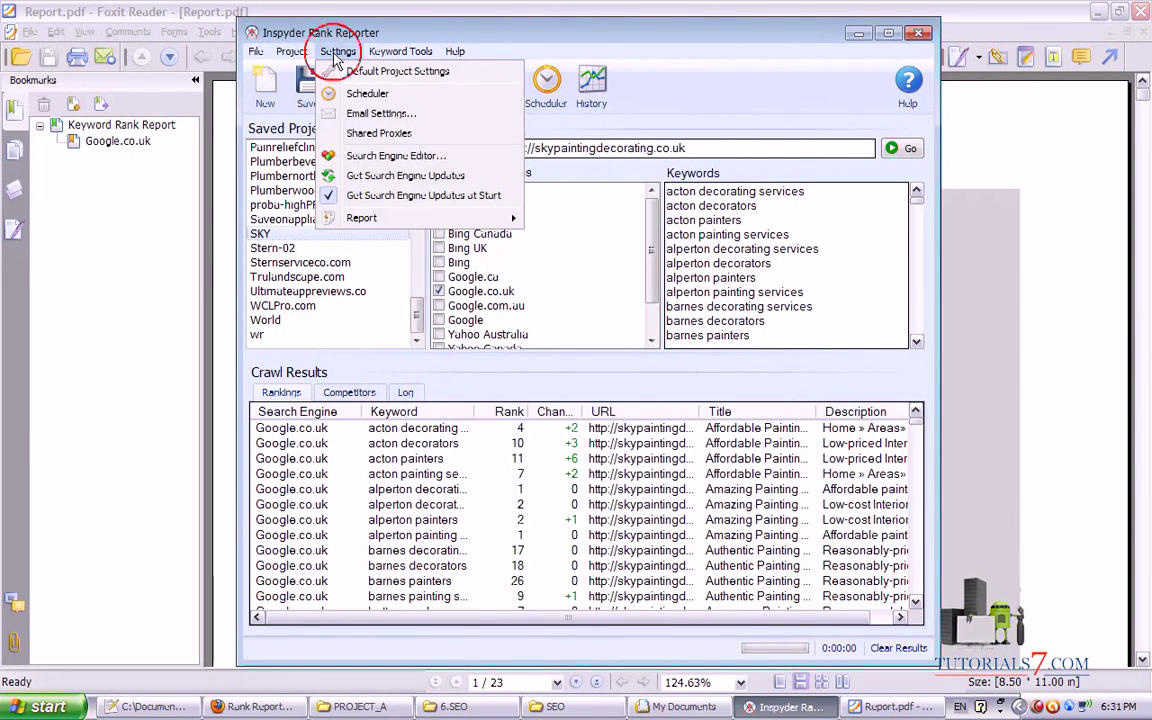
pyautogui.moveTo(292, 52)
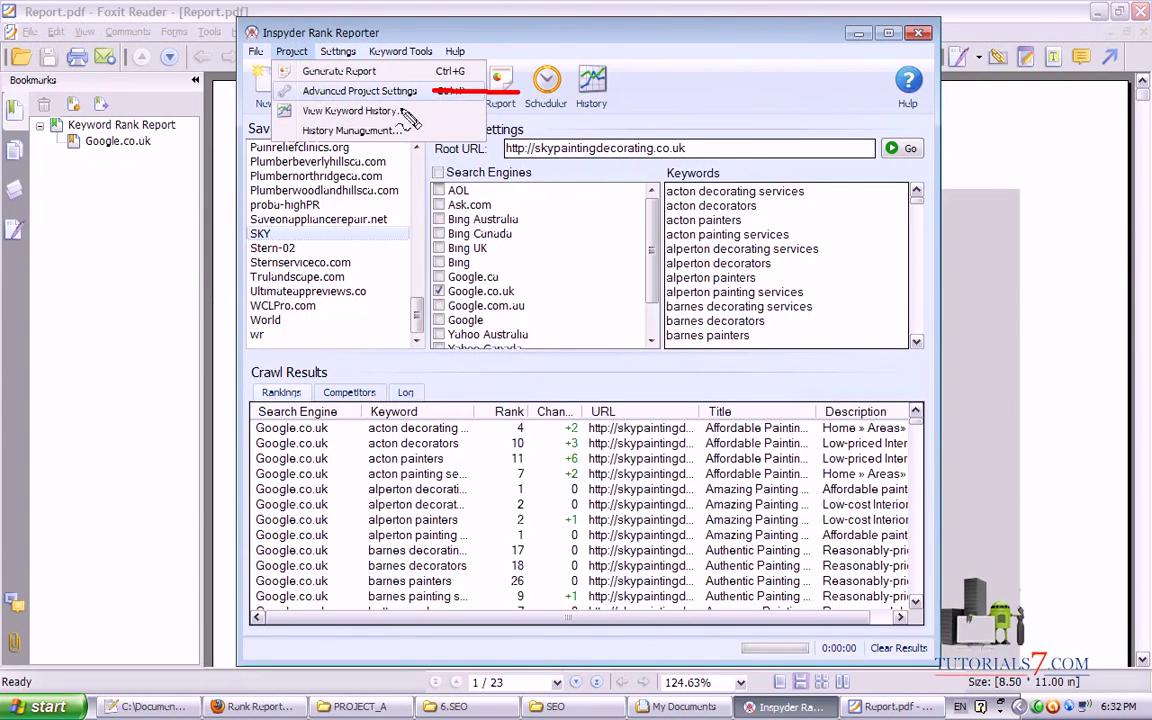
pyautogui.press('Escape')
pyautogui.click(288, 54)
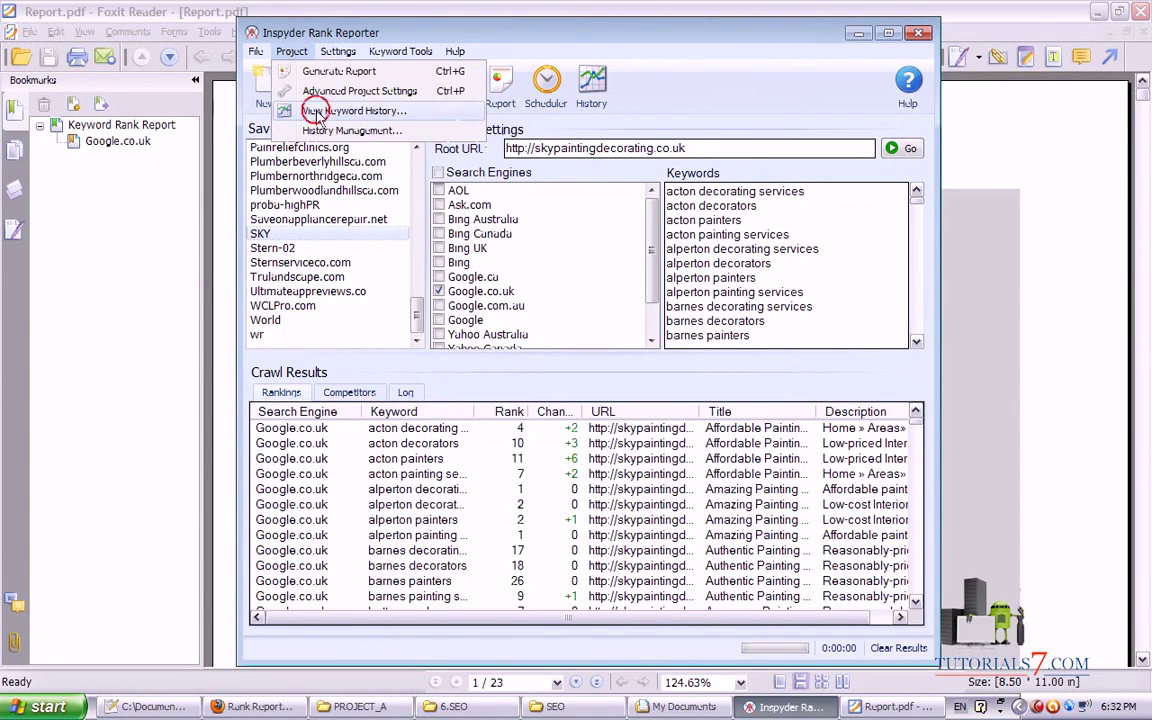
pyautogui.click(318, 112)
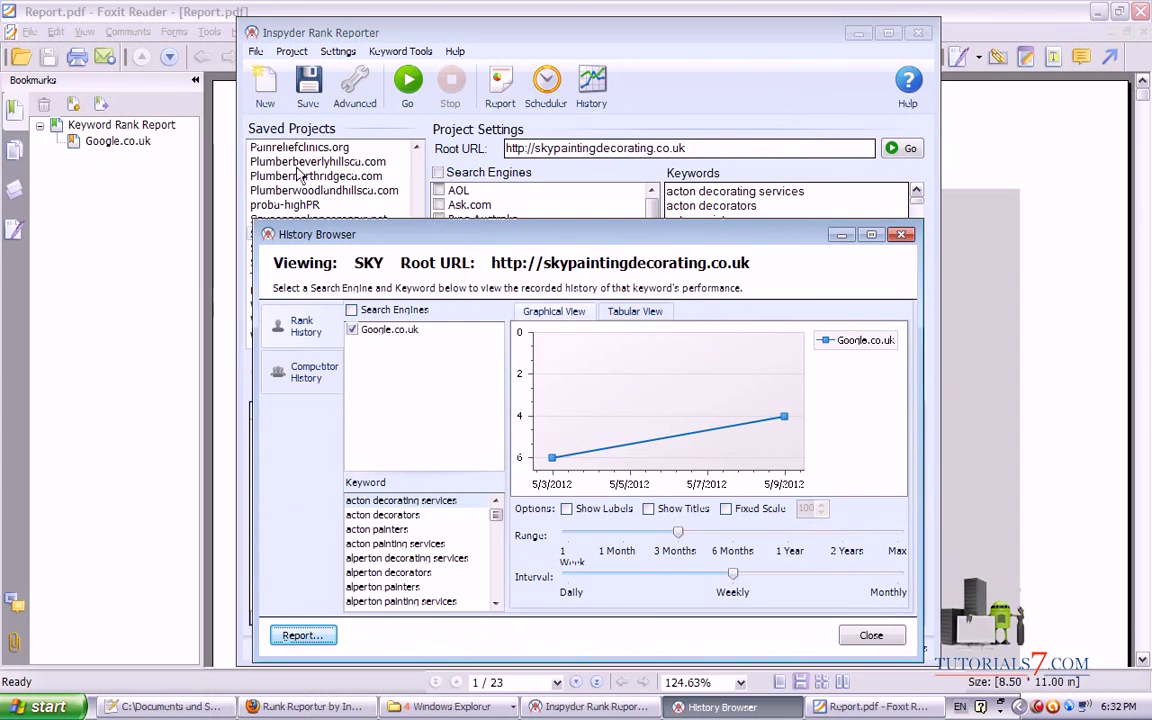
pyautogui.moveTo(178, 90); pyautogui.dragTo(268, 166)
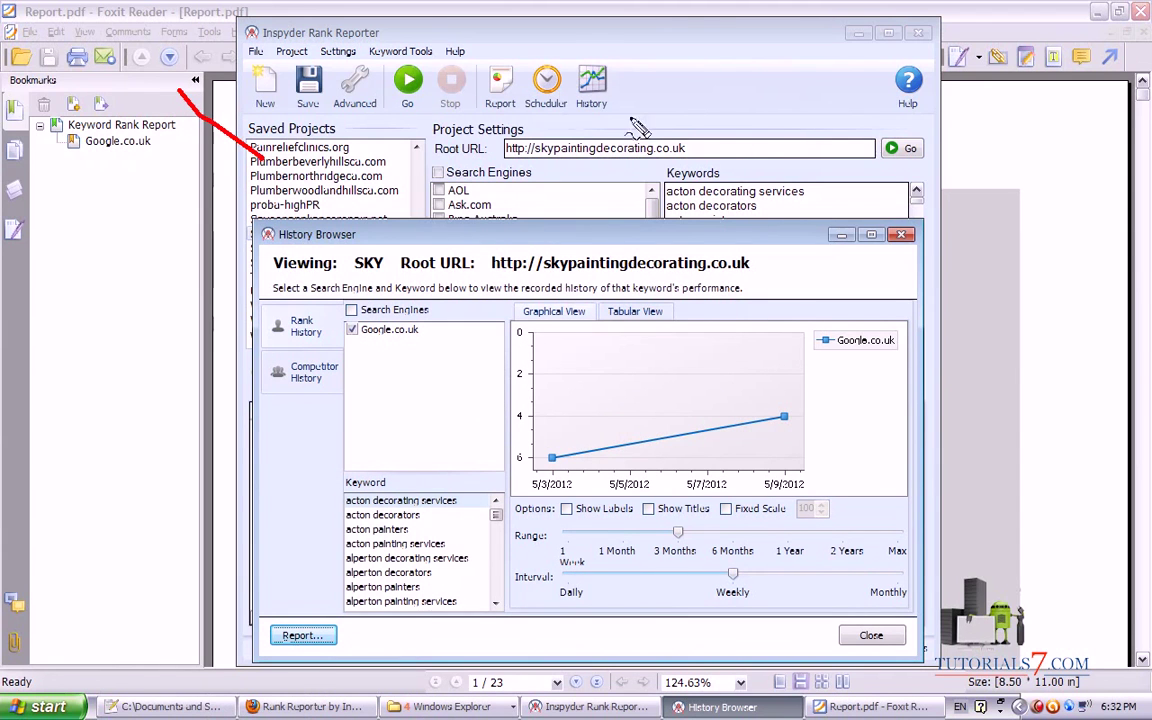
pyautogui.moveTo(580, 95)
pyautogui.mouseDown()
pyautogui.moveTo(625, 40)
pyautogui.moveTo(595, 120)
pyautogui.mouseUp()
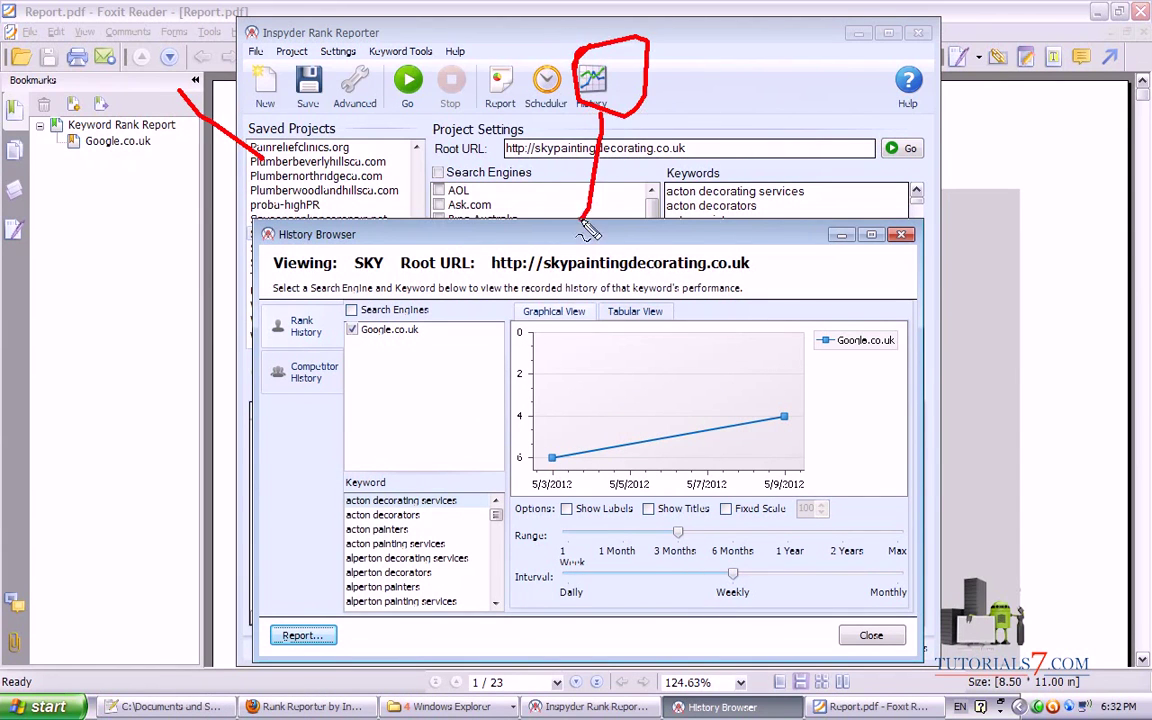
pyautogui.click(901, 234)
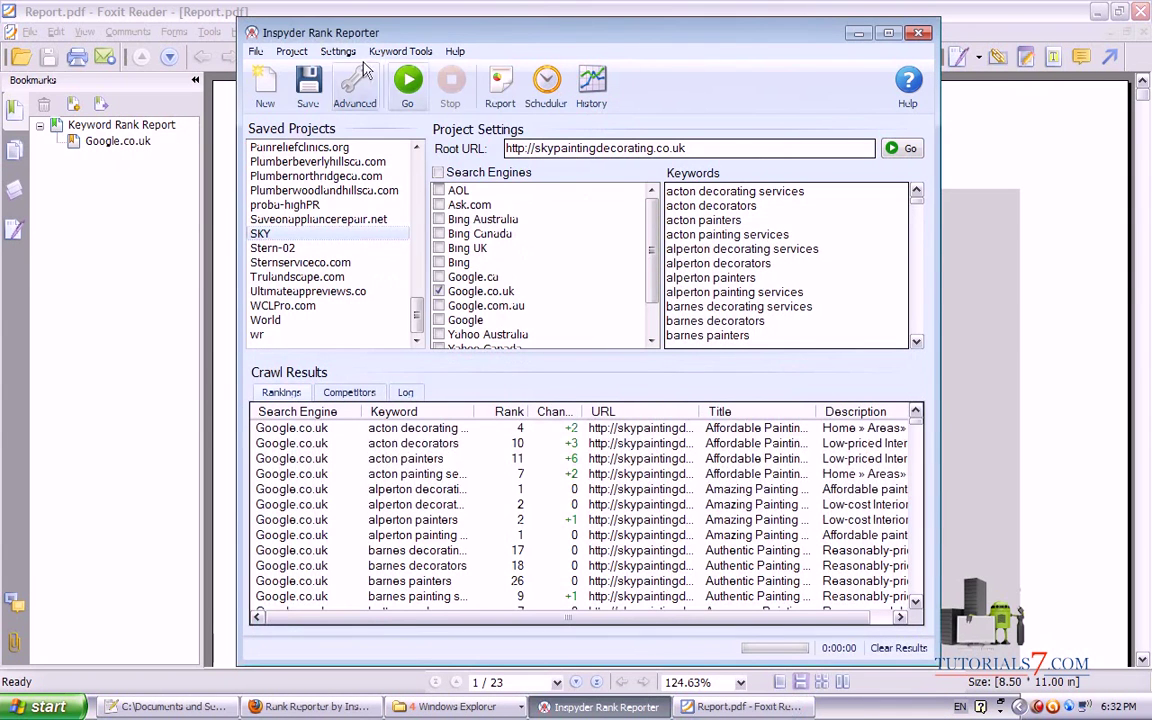
# Open History Management, review its competitors, keywords, search engines and old history sections, and close it.
pyautogui.click(324, 55)
pyautogui.moveTo(291, 51)
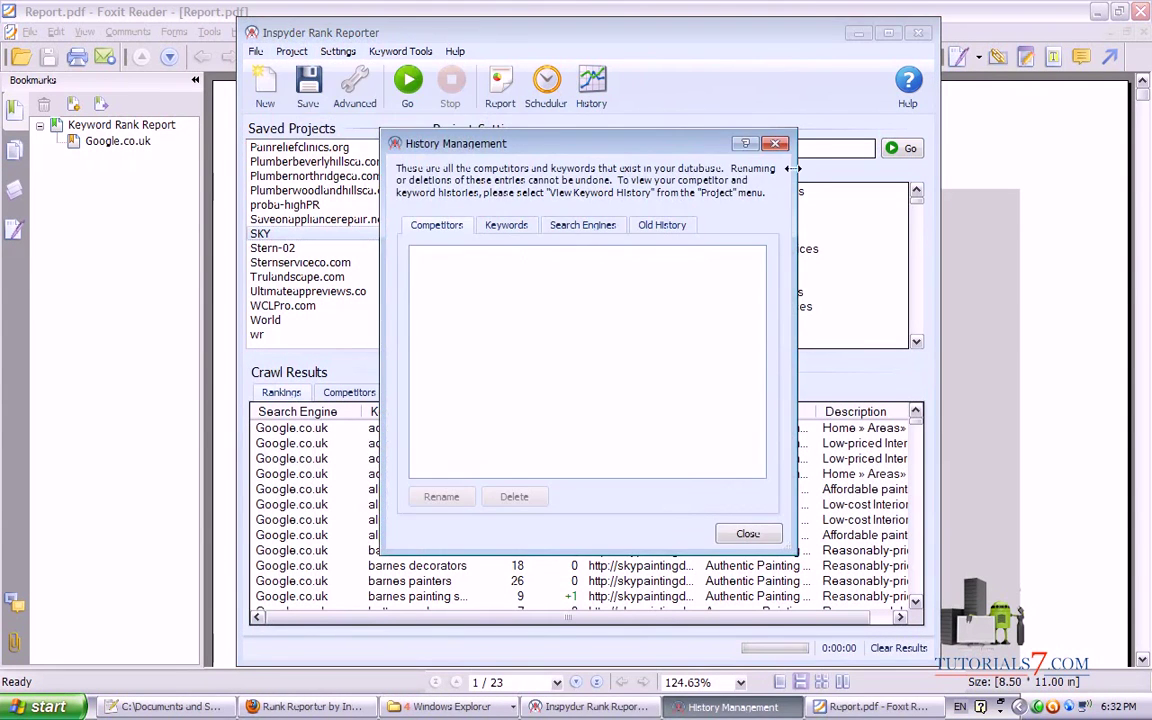
pyautogui.click(503, 228)
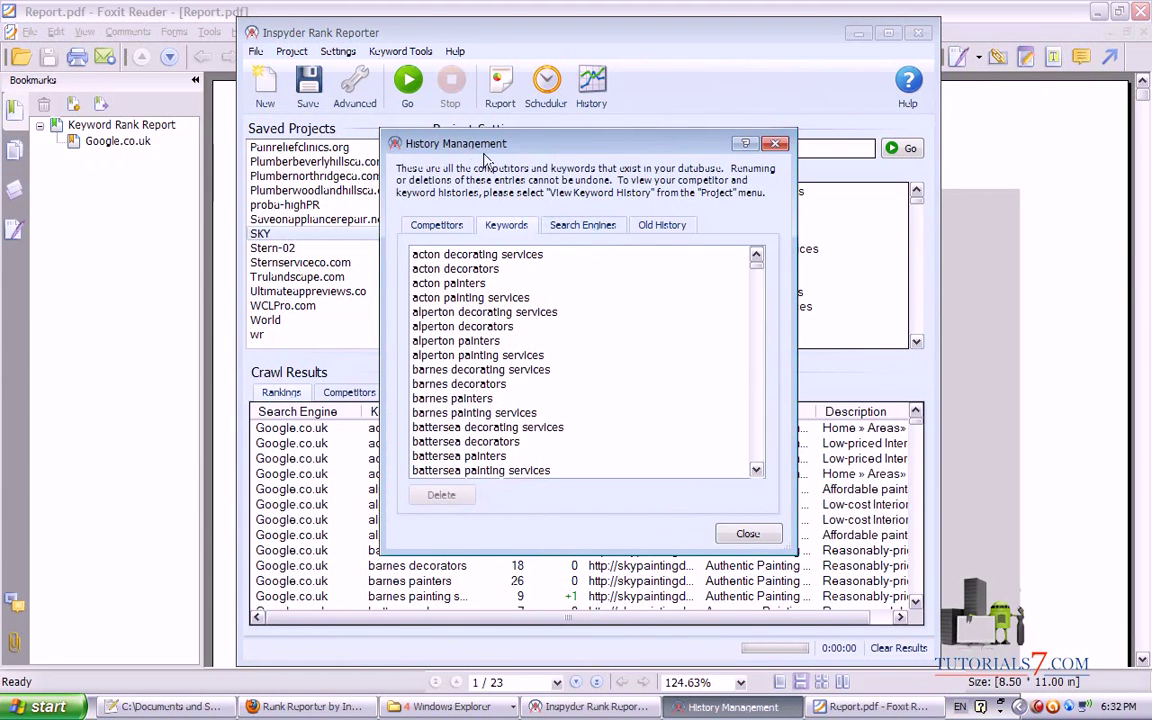
pyautogui.click(590, 227)
pyautogui.click(660, 226)
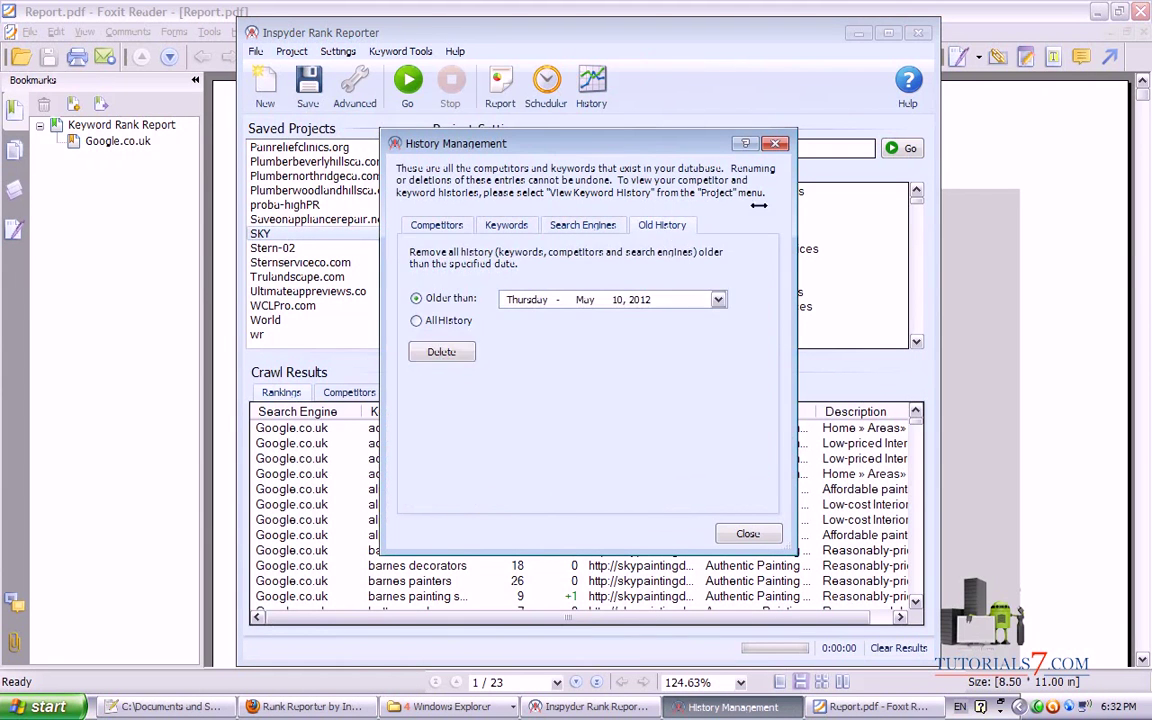
pyautogui.click(776, 144)
# Open Default Project Settings, review the general, competitors and proxies options for new projects, and close the dialog.
pyautogui.click(400, 51)
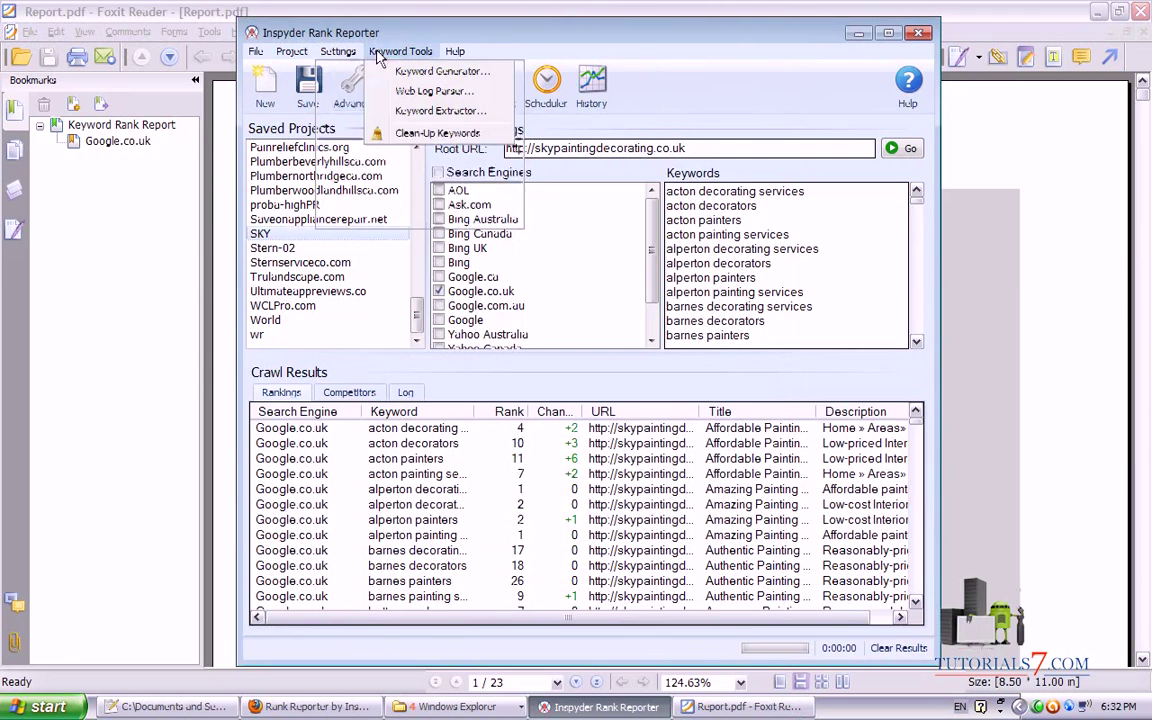
pyautogui.moveTo(328, 55)
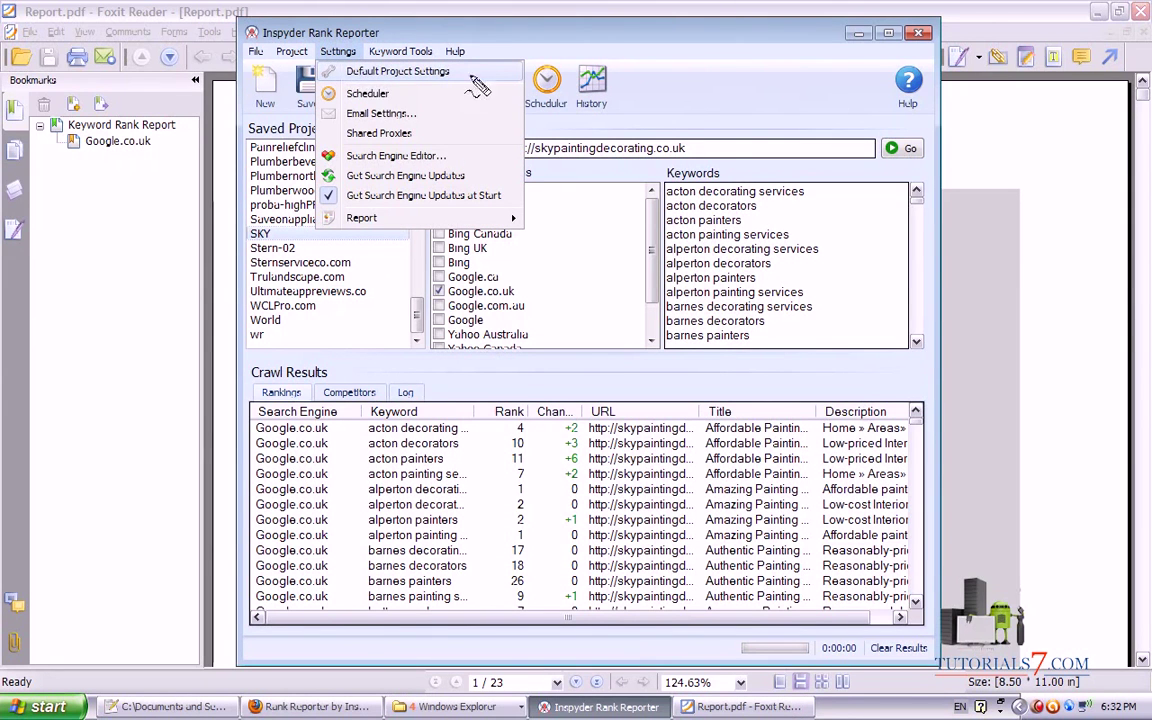
pyautogui.click(334, 54)
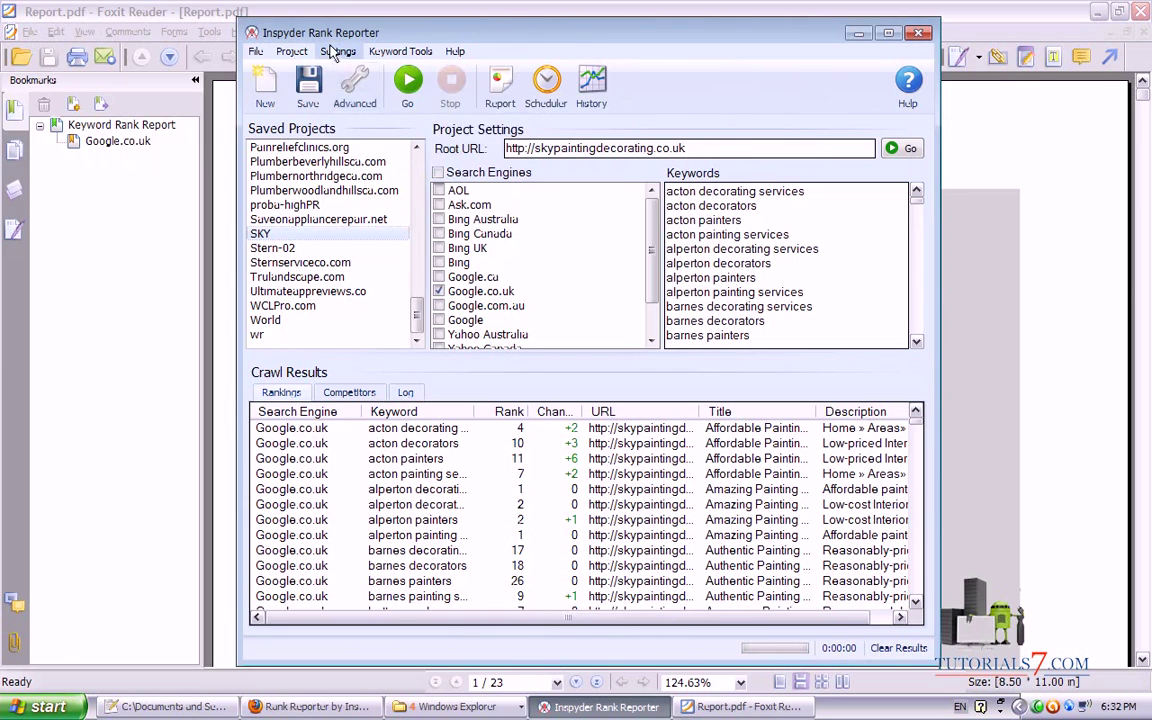
pyautogui.click(336, 55)
pyautogui.click(348, 71)
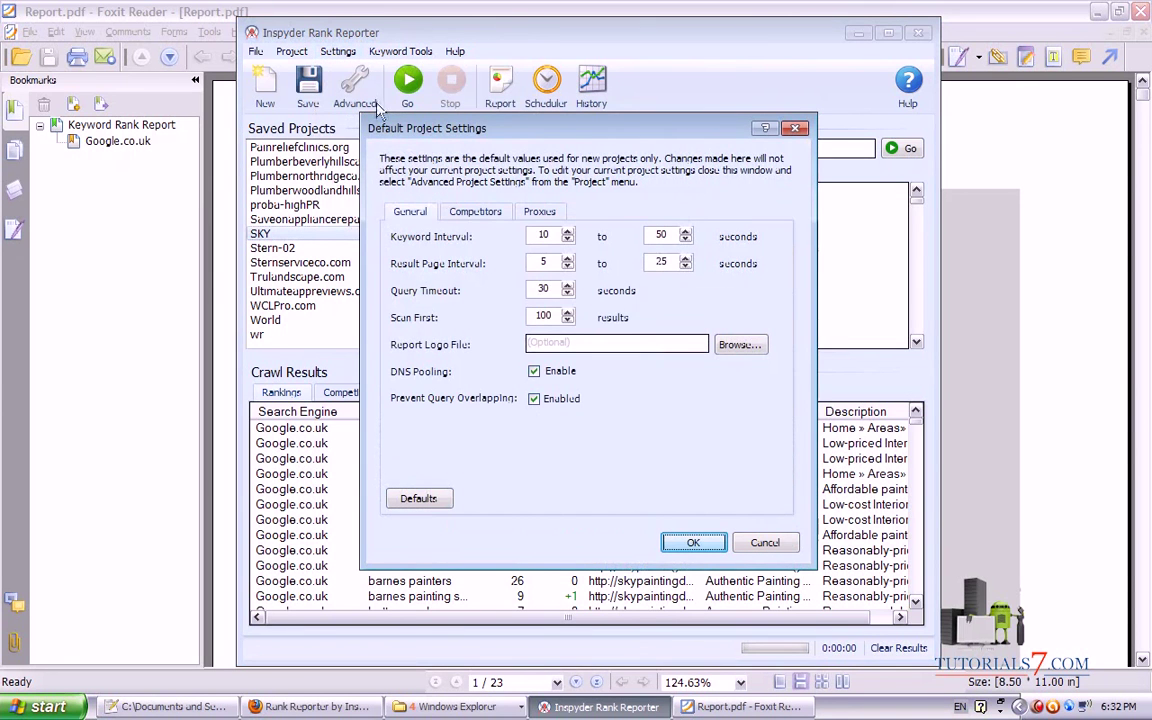
pyautogui.click(475, 211)
pyautogui.click(539, 211)
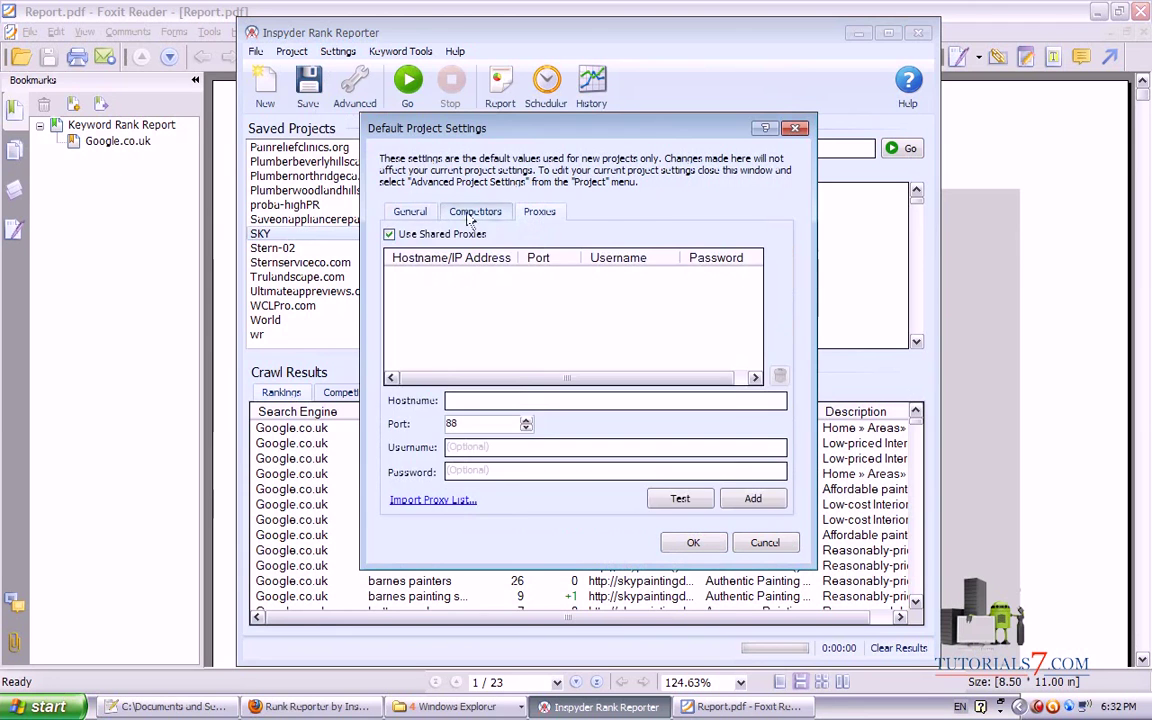
pyautogui.click(409, 211)
pyautogui.click(795, 128)
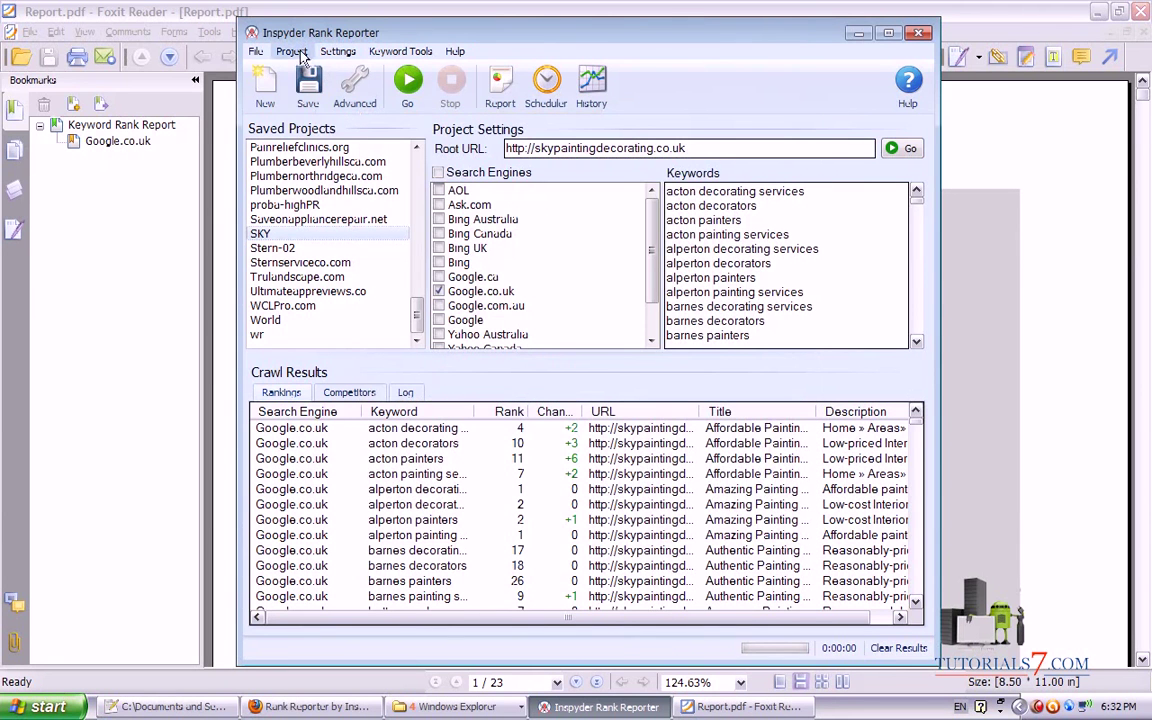
# Reopen the SKY project's advanced settings and go through domain aliases and competitors to the proxies options for comparison with the defaults.
pyautogui.click(337, 52)
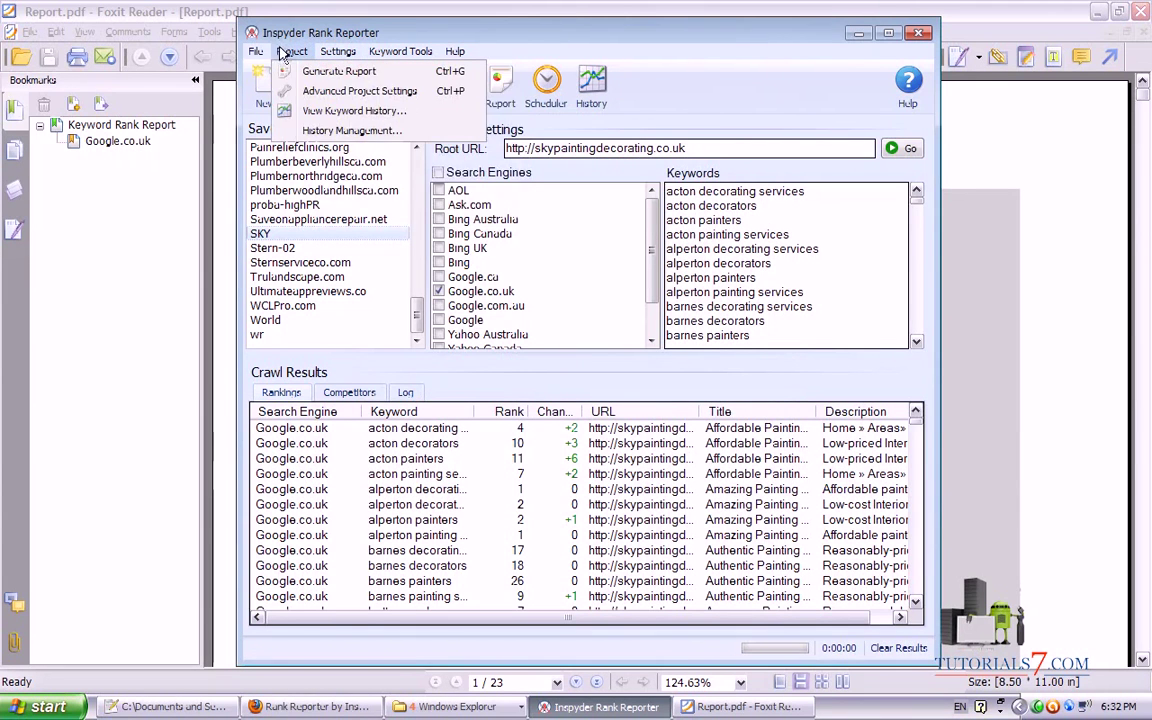
pyautogui.moveTo(292, 51)
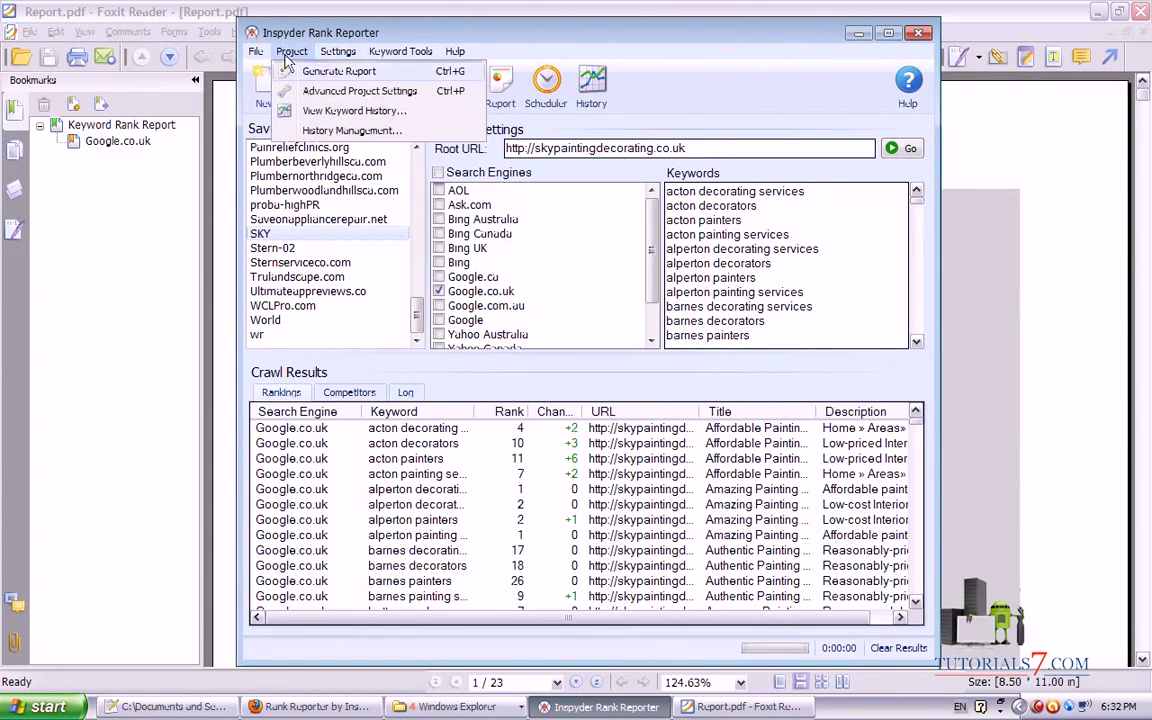
pyautogui.click(333, 92)
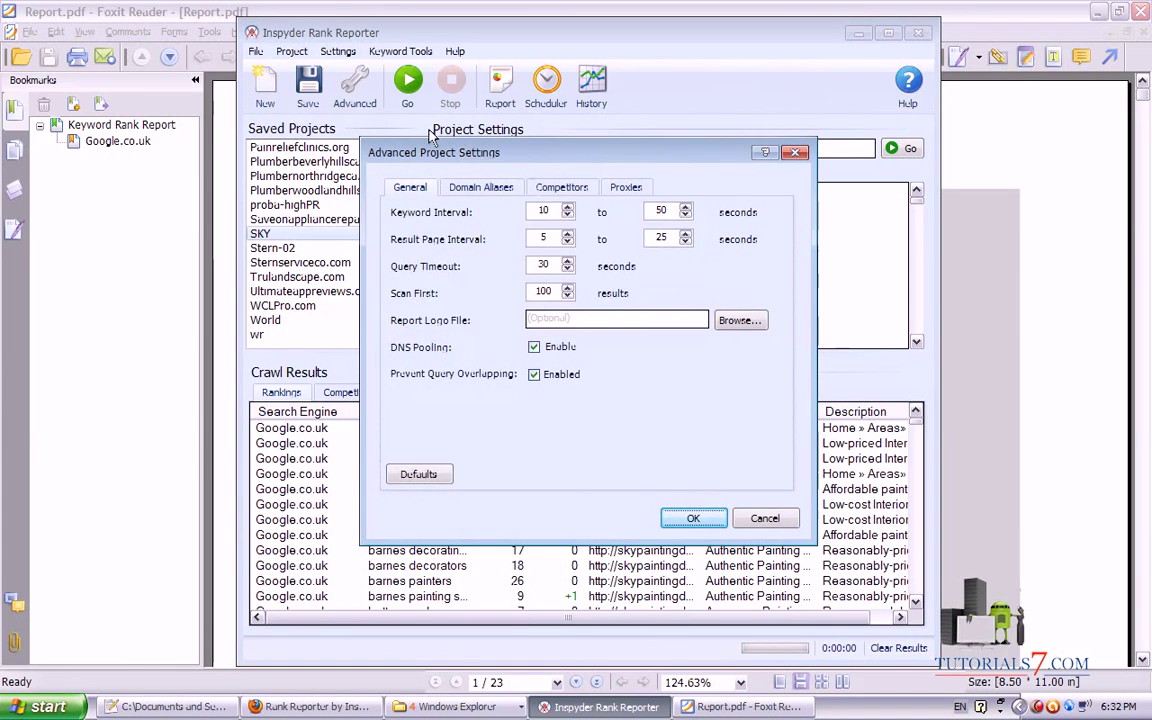
pyautogui.click(480, 187)
pyautogui.click(561, 187)
pyautogui.click(626, 187)
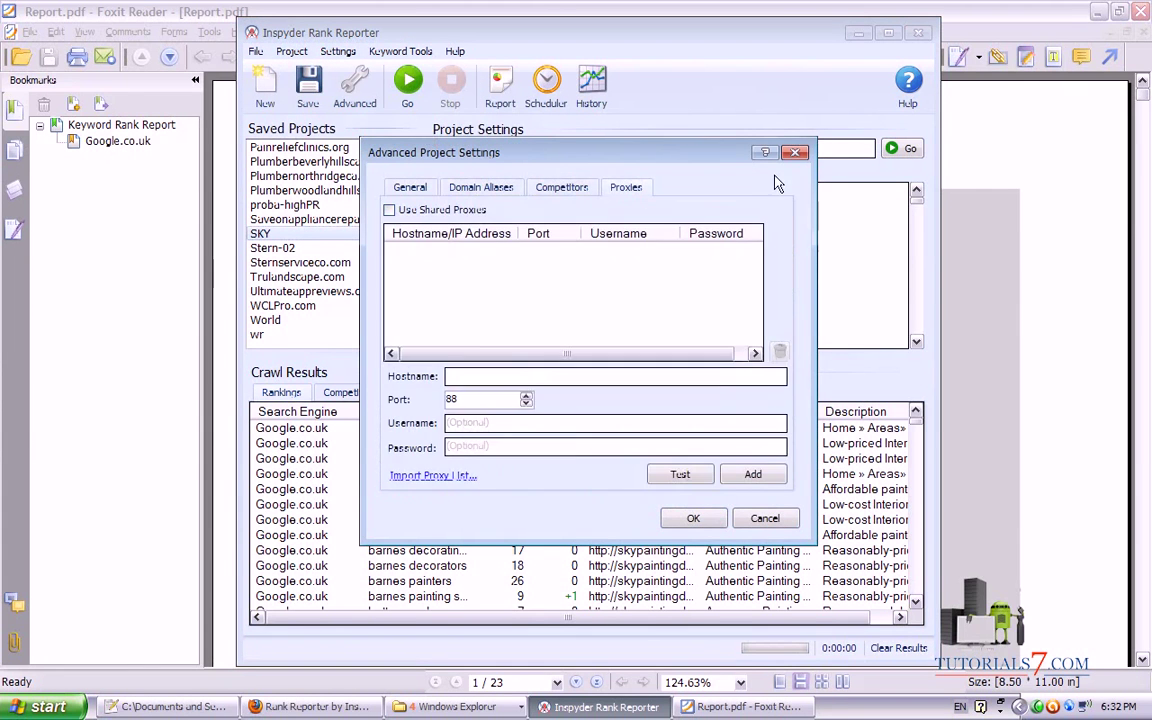
# Close the advanced project settings, then open Default Project Settings to review the general defaults for new projects and close it.
pyautogui.press('Escape')
pyautogui.click(338, 51)
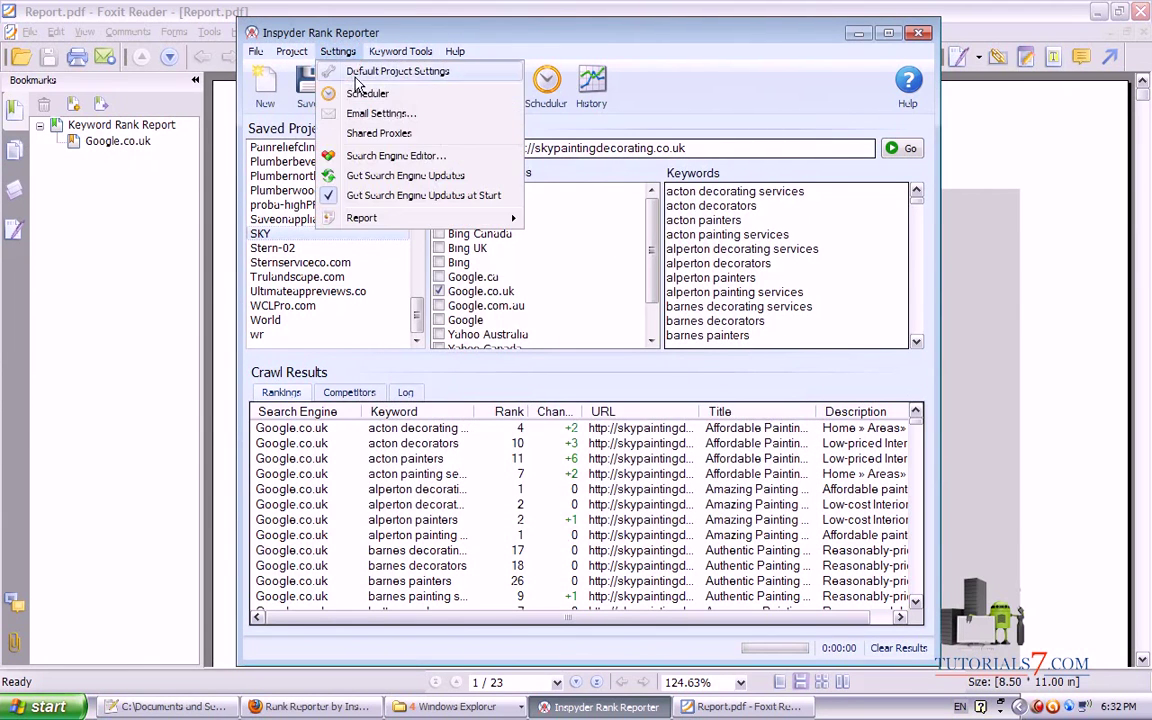
pyautogui.click(397, 71)
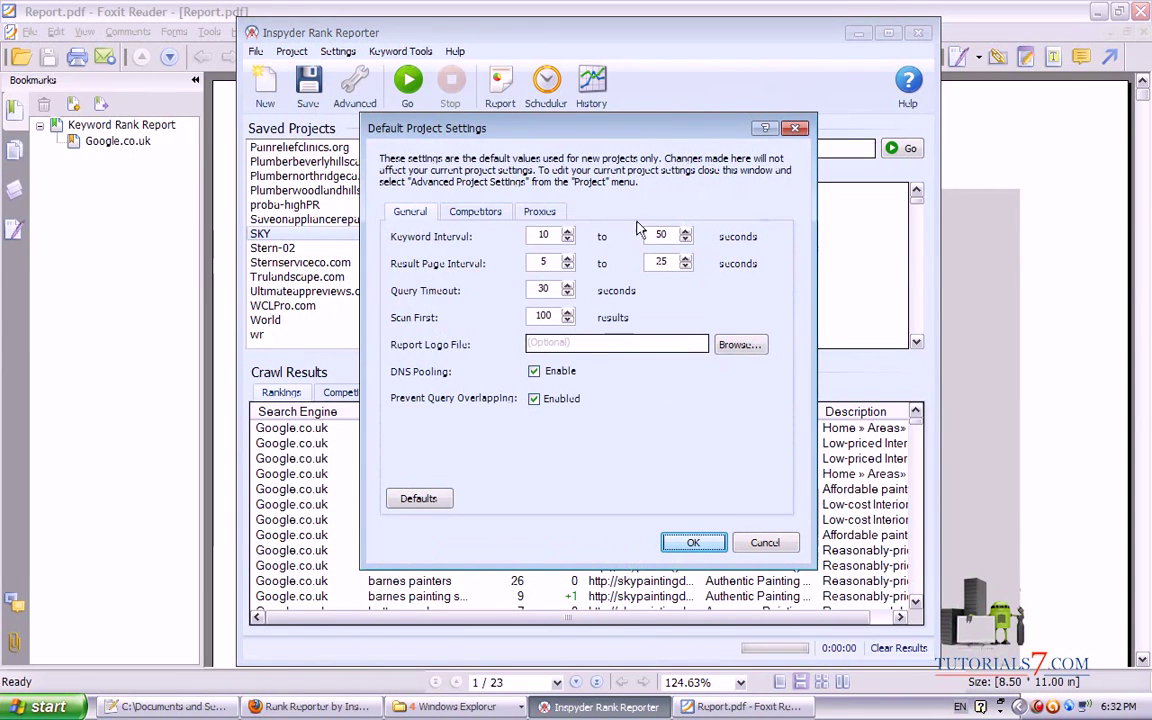
pyautogui.click(795, 128)
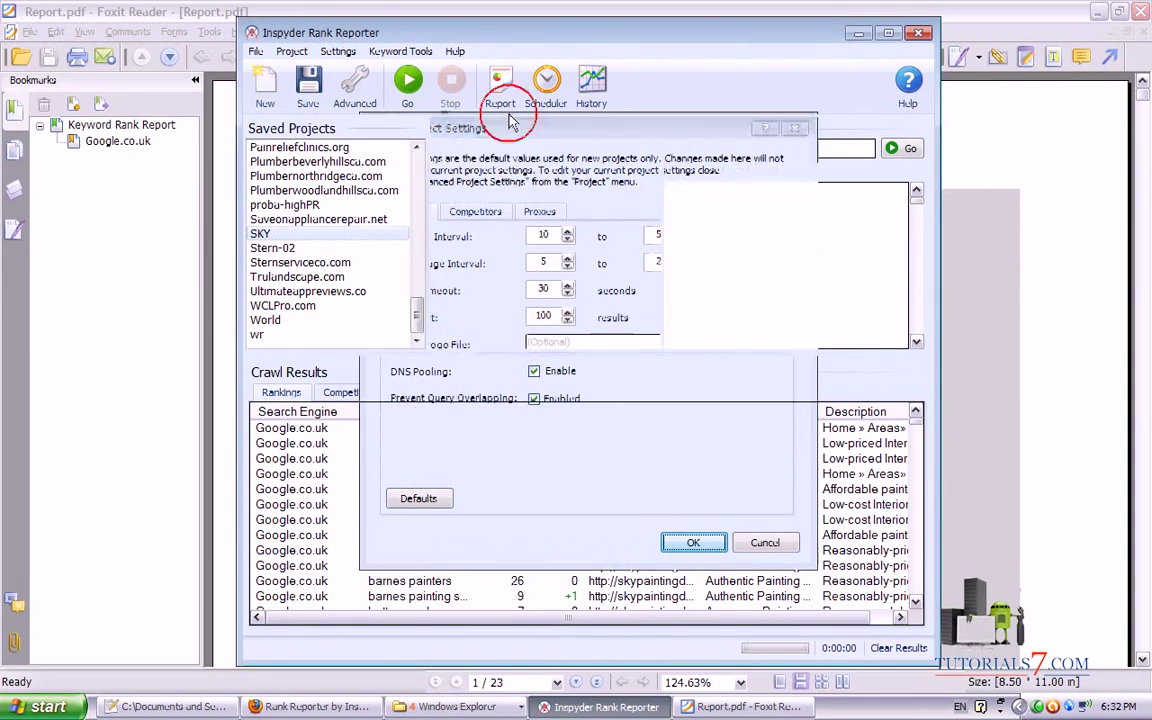
# Open the Scheduler, saving the SKY project's unsaved changes.
pyautogui.click(338, 51)
pyautogui.click(383, 96)
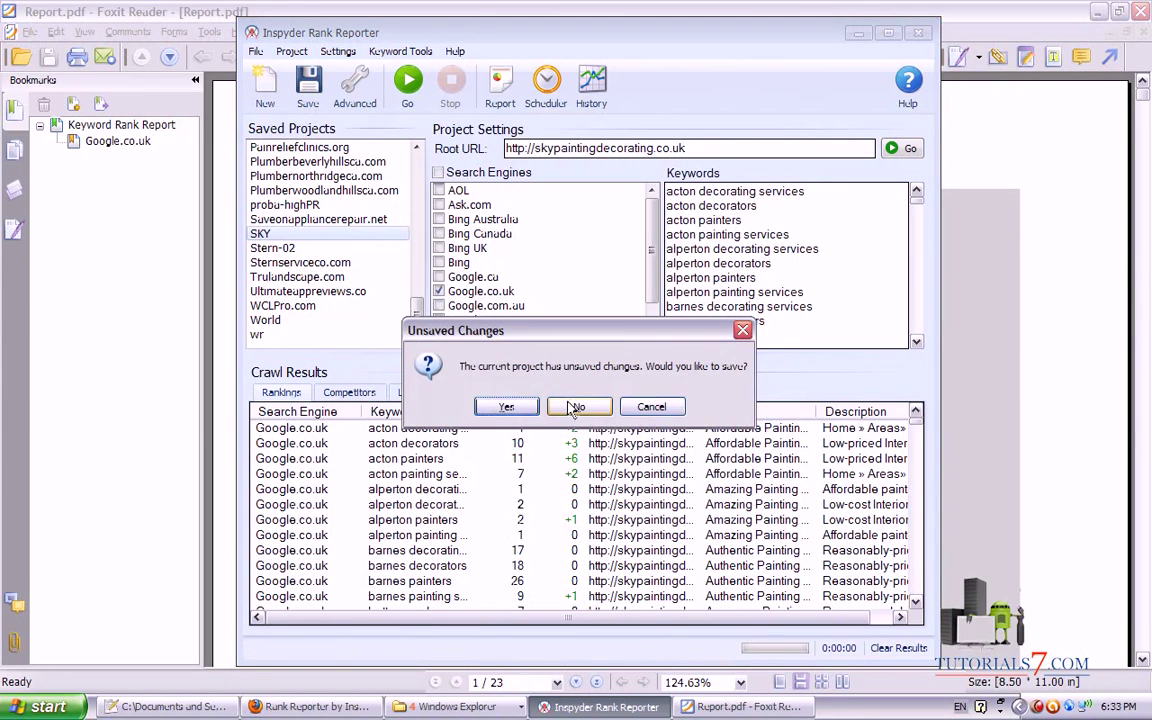
pyautogui.click(506, 406)
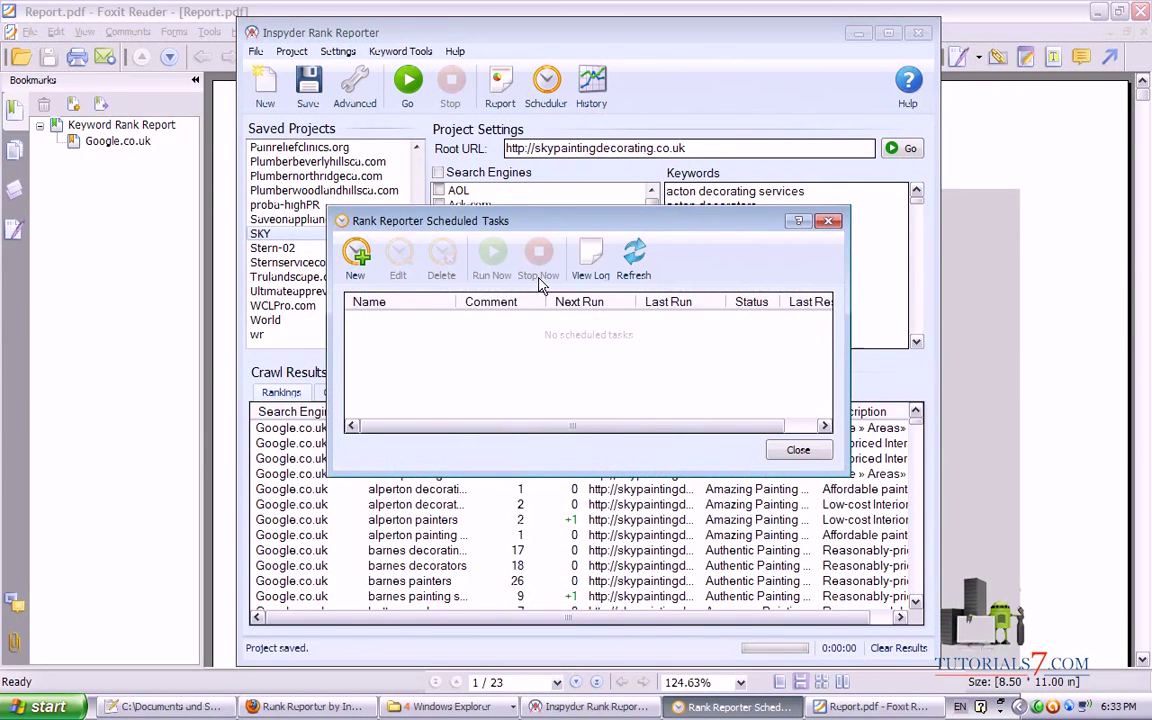
# Walk through the scheduling wizard for the 03-hummingbirdnetworks.com project as far as the schedule settings, cancel it, and close the scheduled tasks.
pyautogui.click(360, 254)
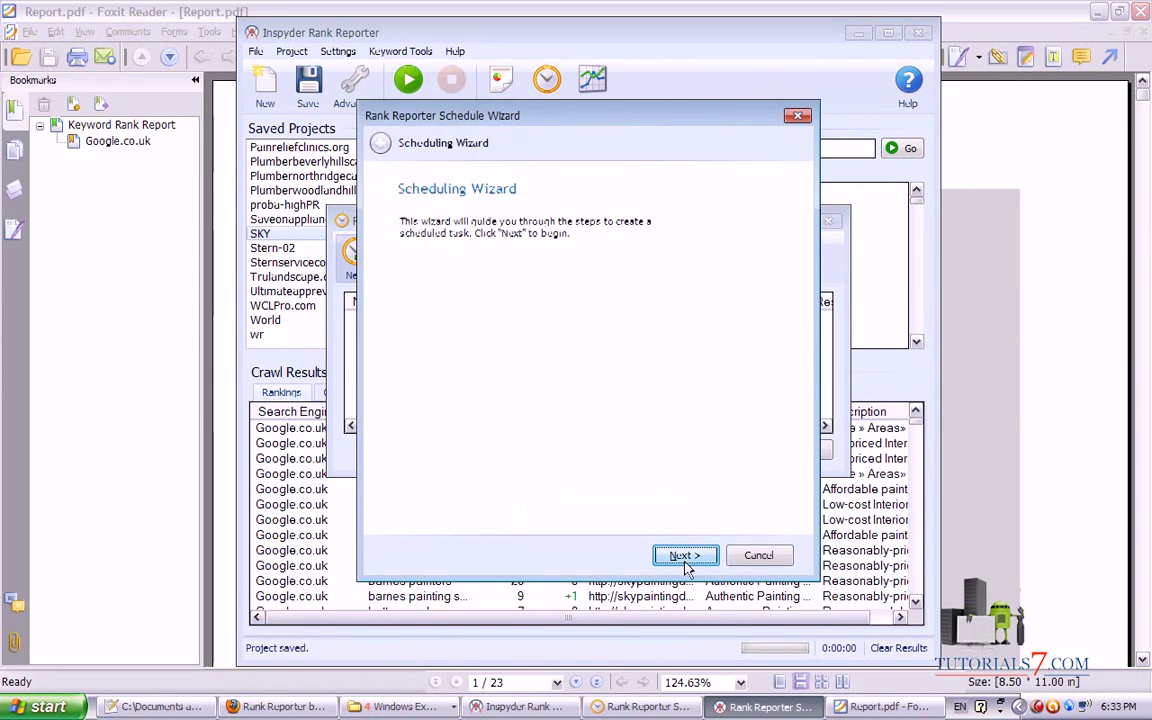
pyautogui.click(684, 556)
pyautogui.moveTo(785, 470); pyautogui.dragTo(789, 291)
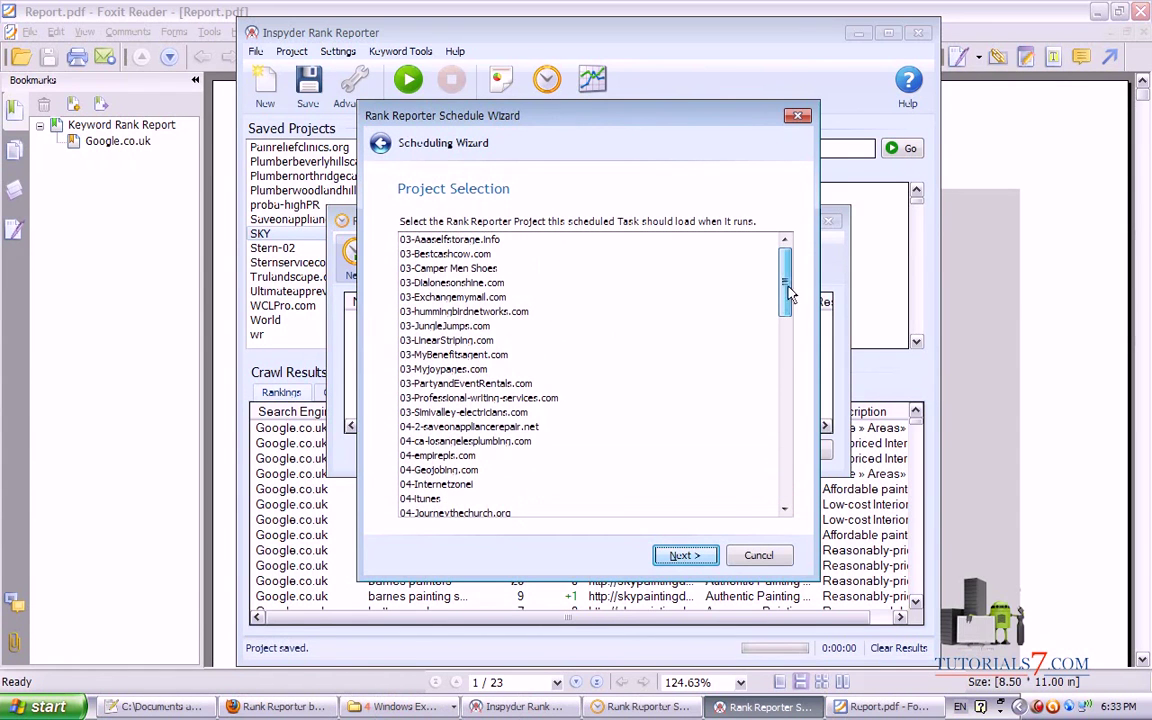
pyautogui.click(450, 297)
pyautogui.click(452, 312)
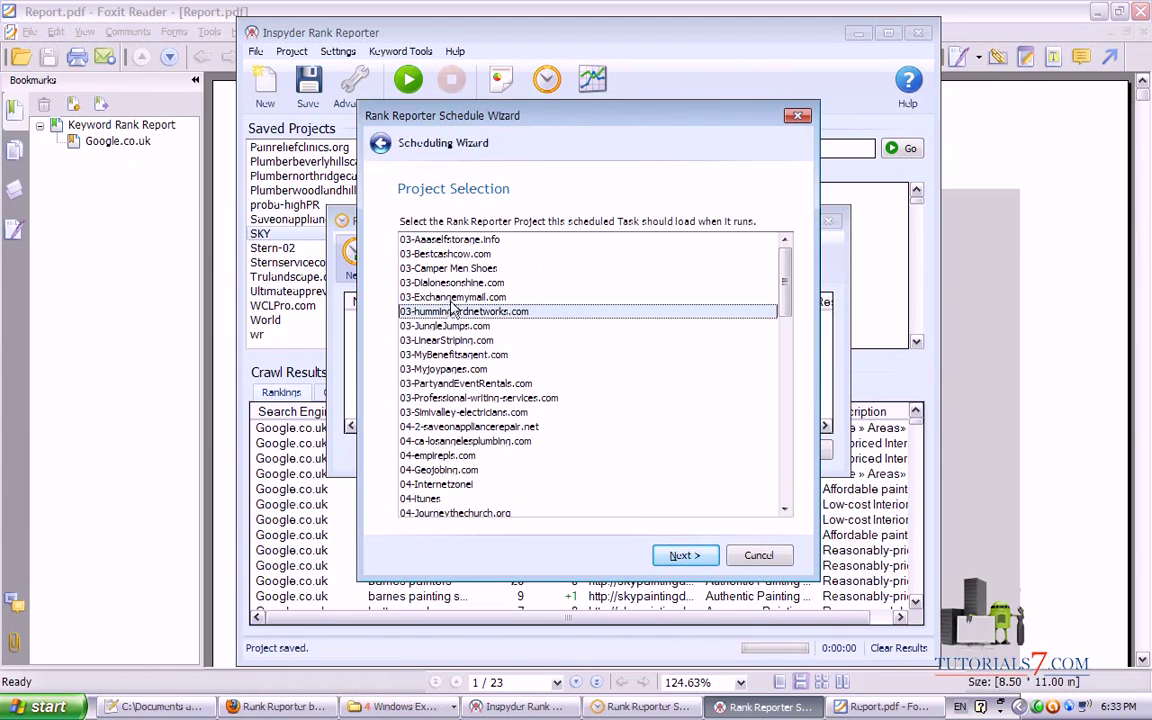
pyautogui.click(683, 555)
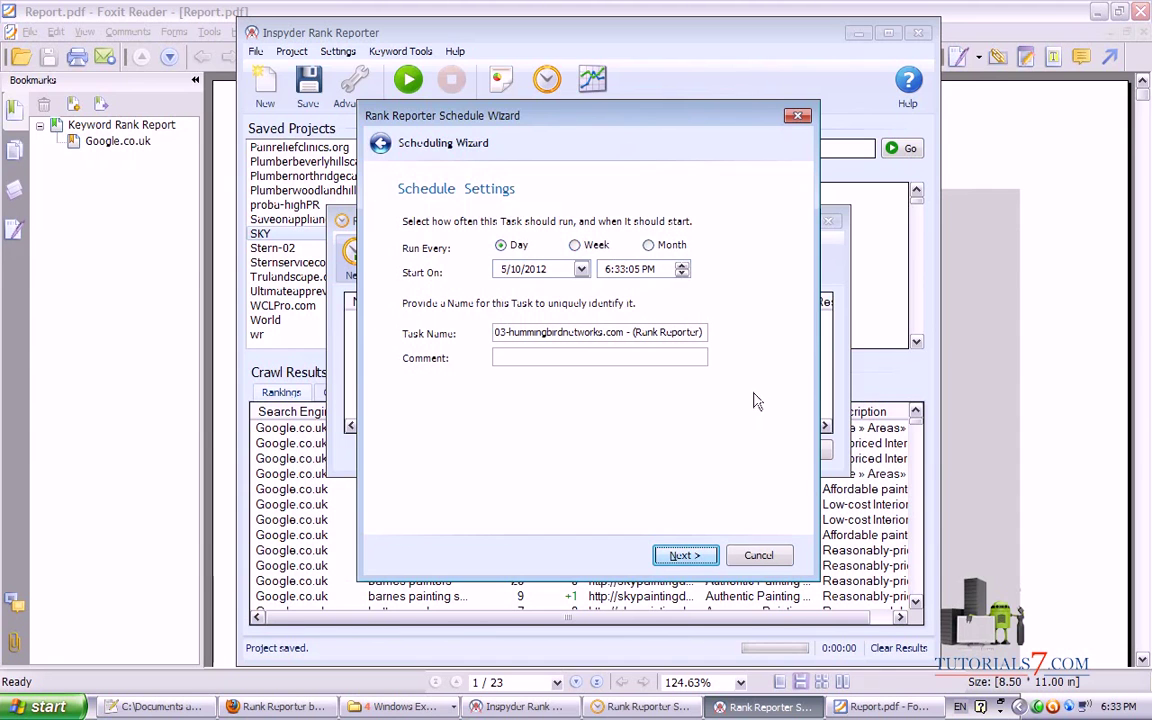
pyautogui.click(752, 556)
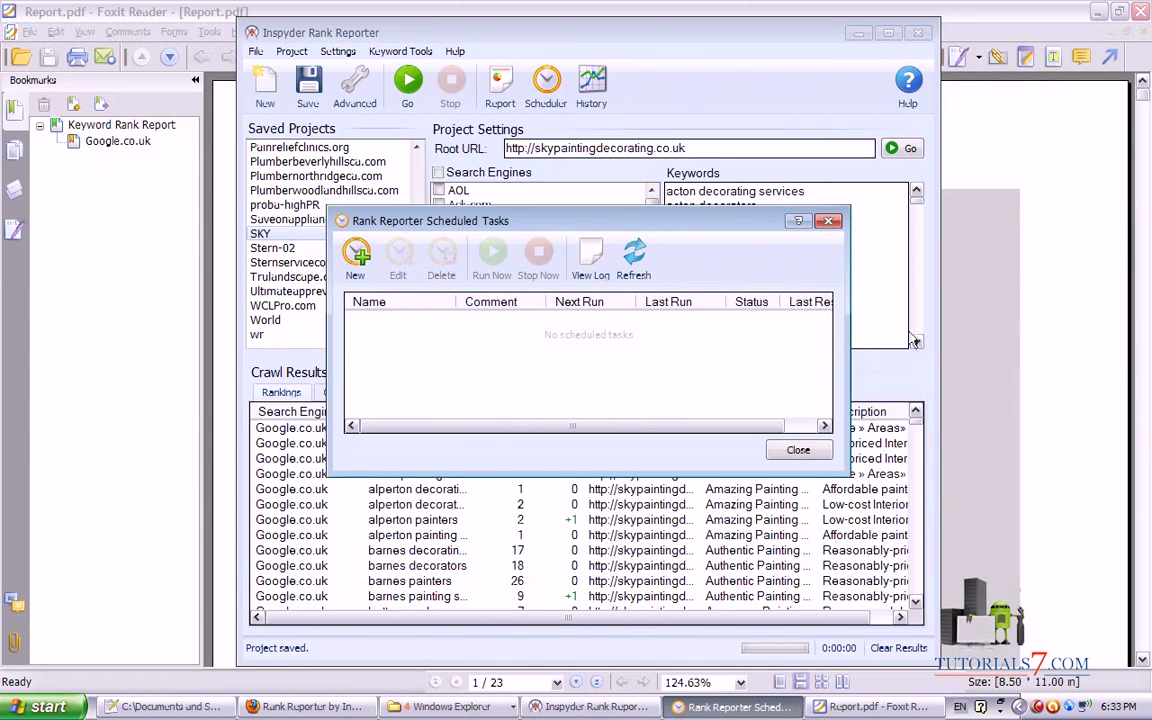
pyautogui.click(827, 220)
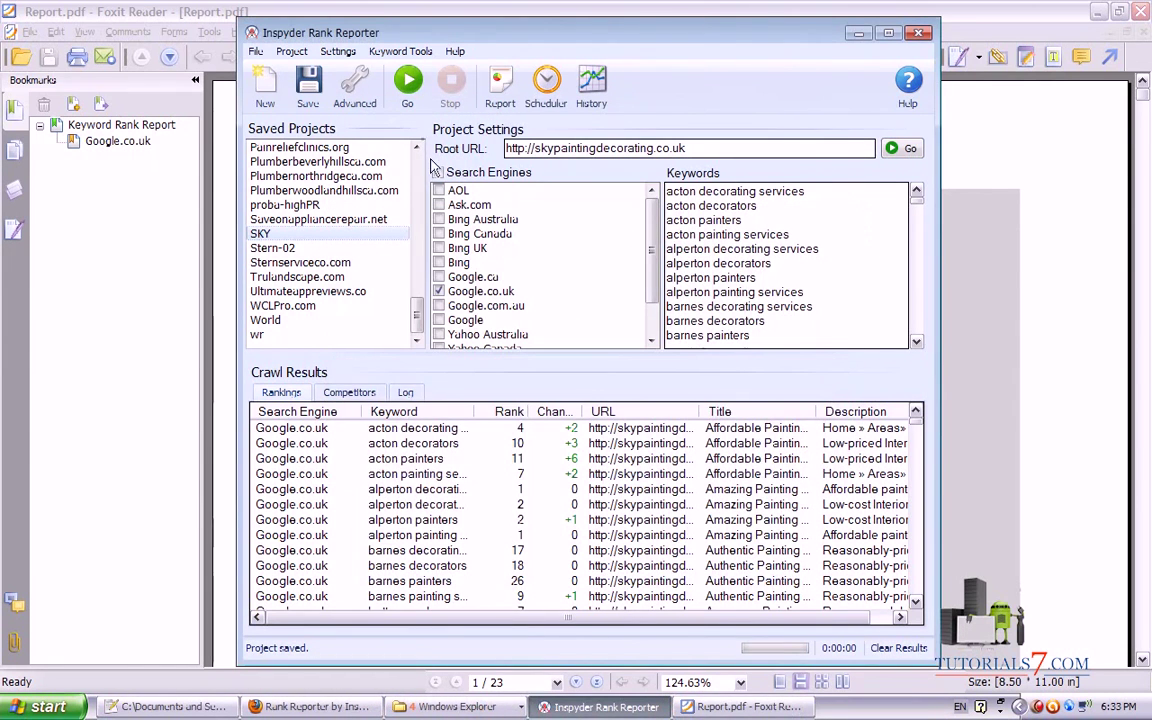
# Review the Email Settings for SMTP server, sender, subject and message body, and close them without changes.
pyautogui.click(343, 52)
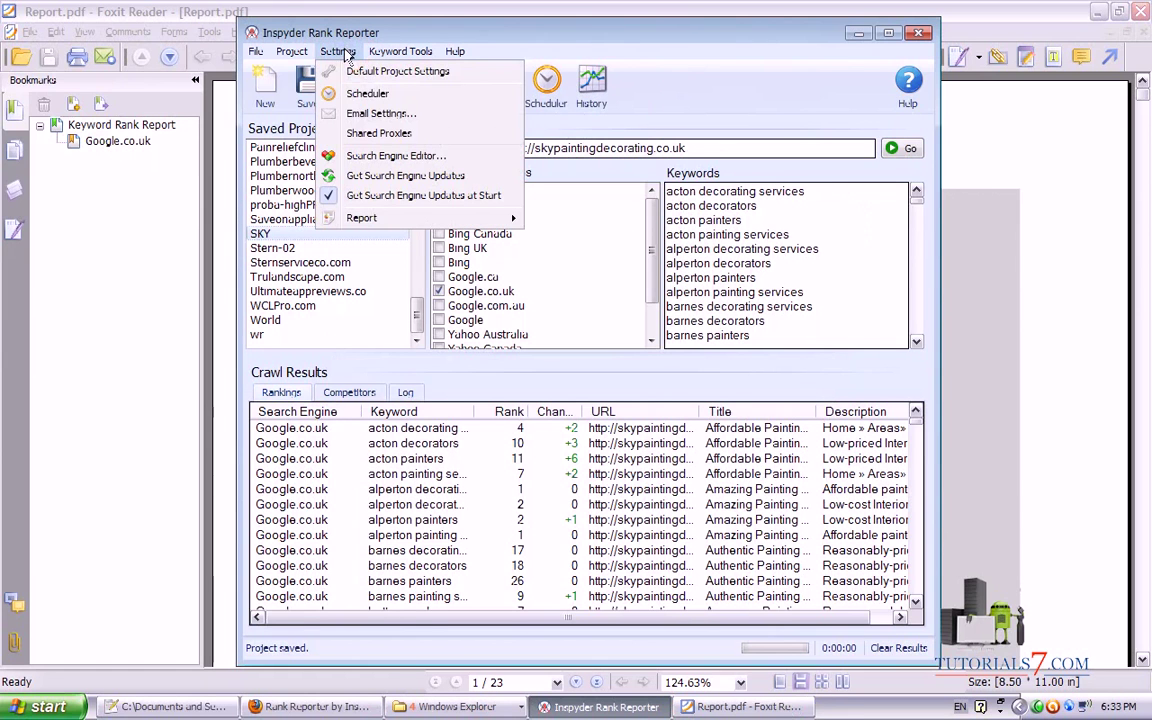
pyautogui.click(336, 113)
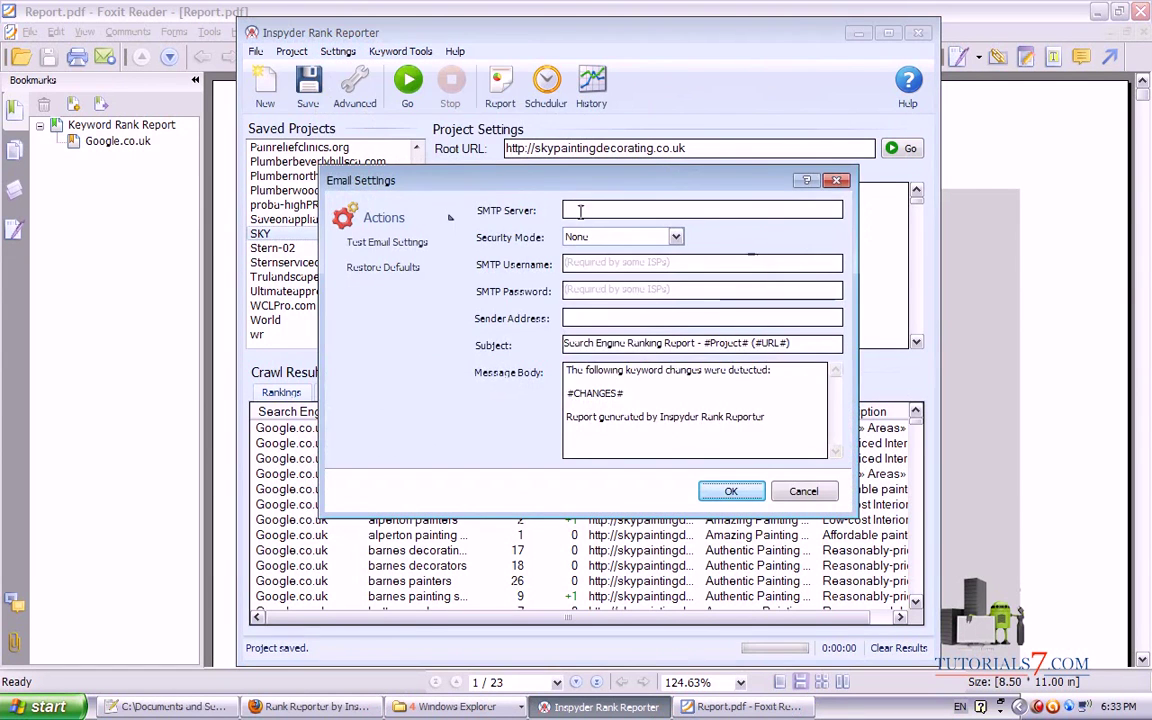
pyautogui.click(836, 184)
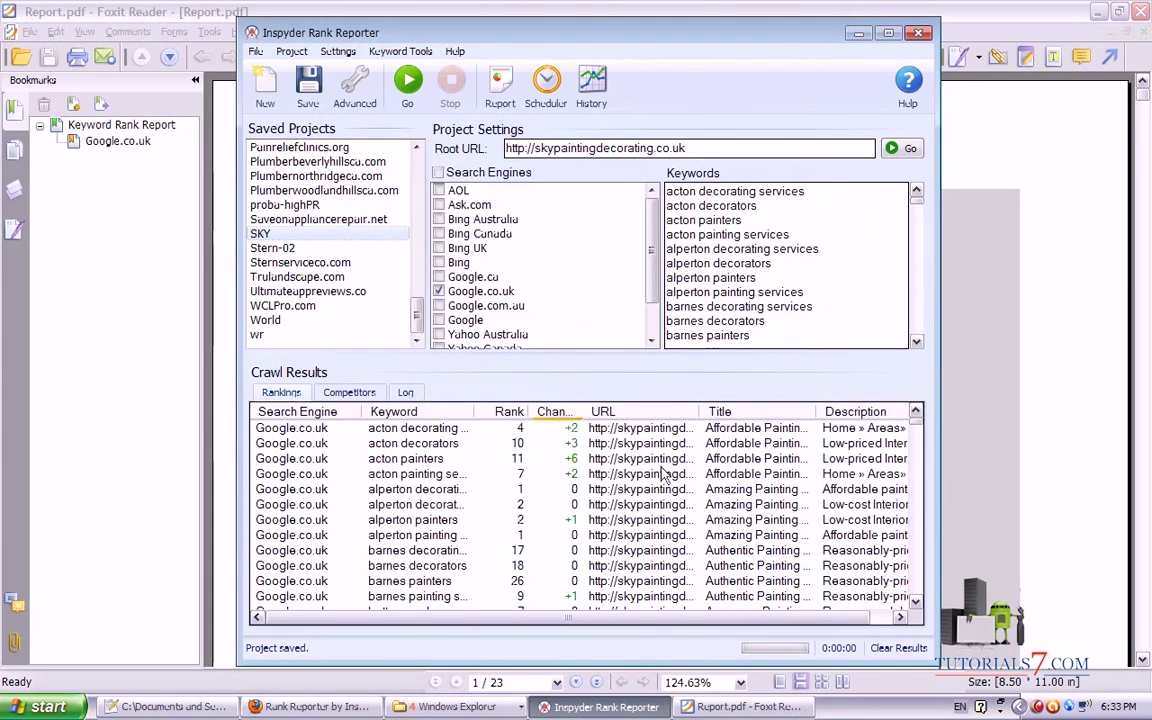
pyautogui.click(336, 52)
pyautogui.click(352, 113)
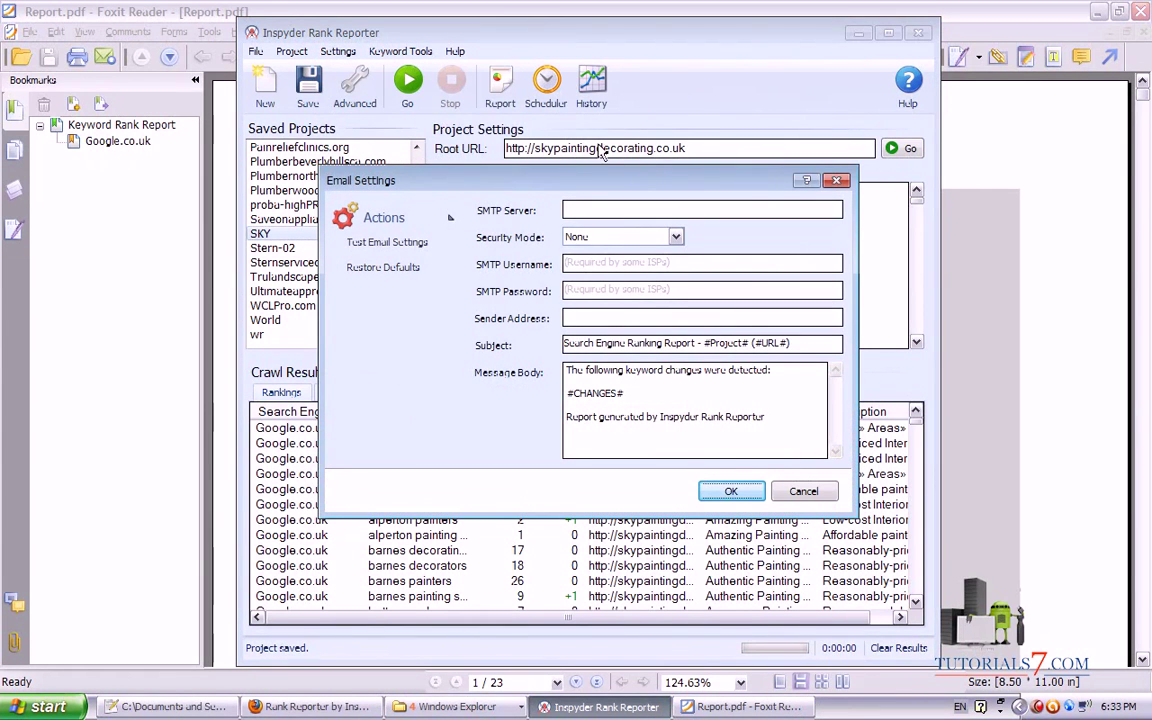
pyautogui.click(837, 183)
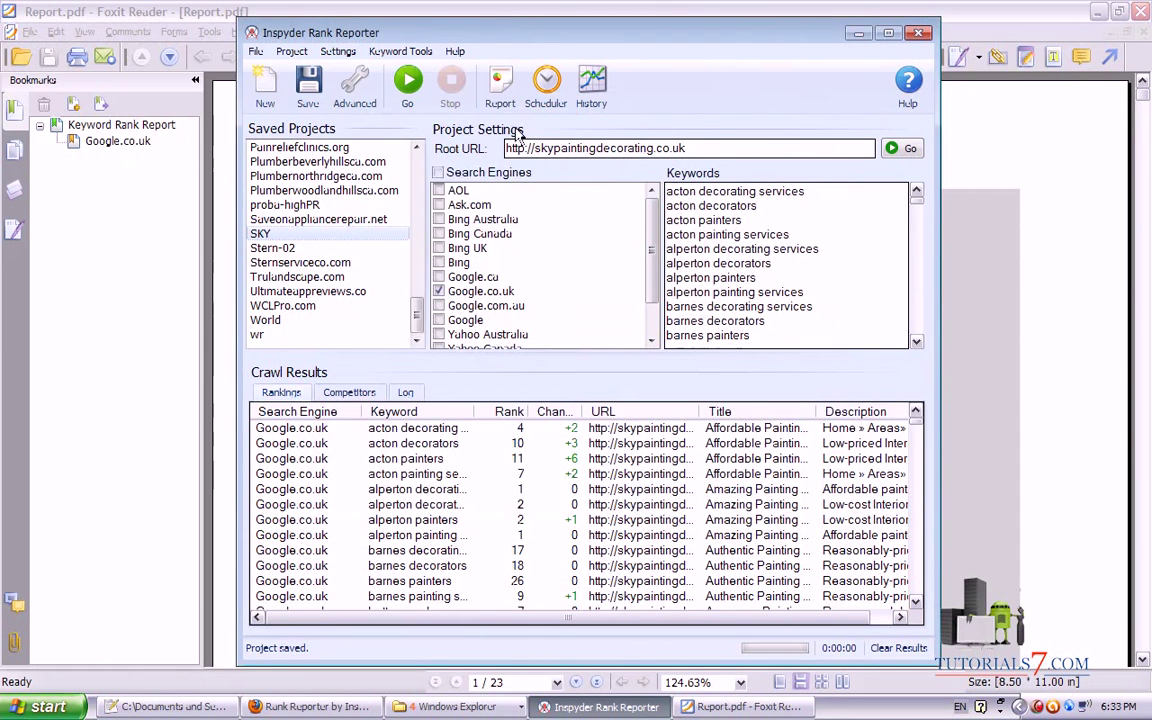
# Open the Search Engine Template Editor, check the option for creating a new template without adding one, and close the editor.
pyautogui.click(337, 51)
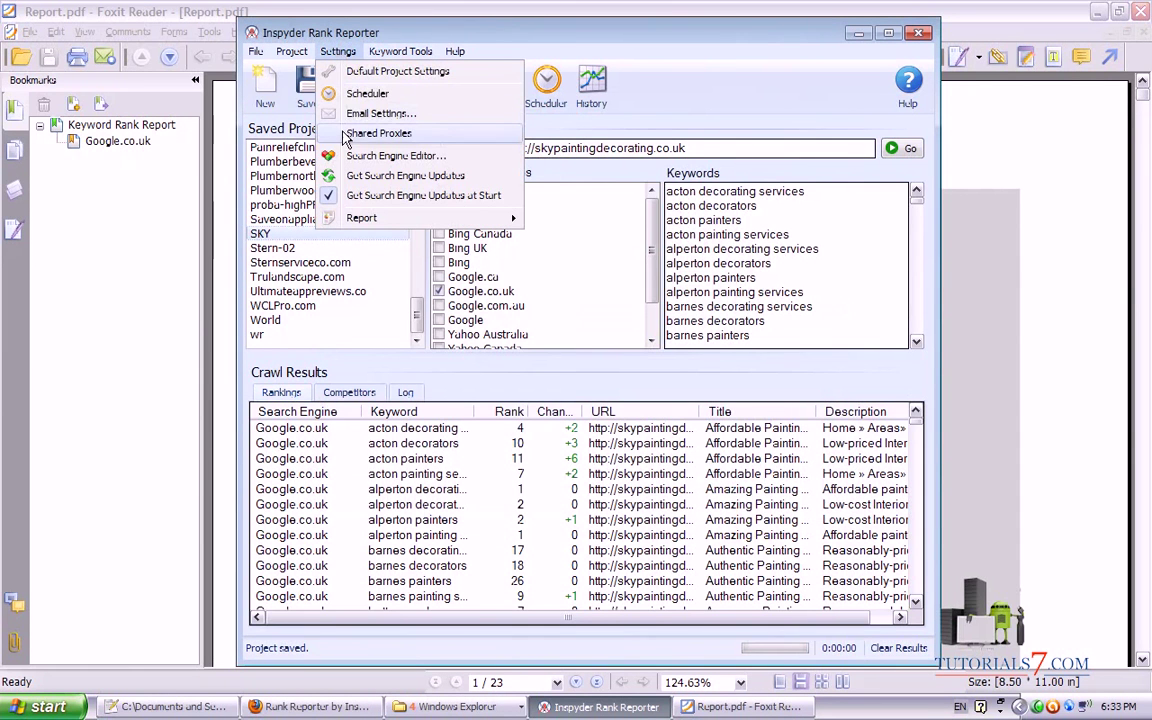
pyautogui.click(325, 155)
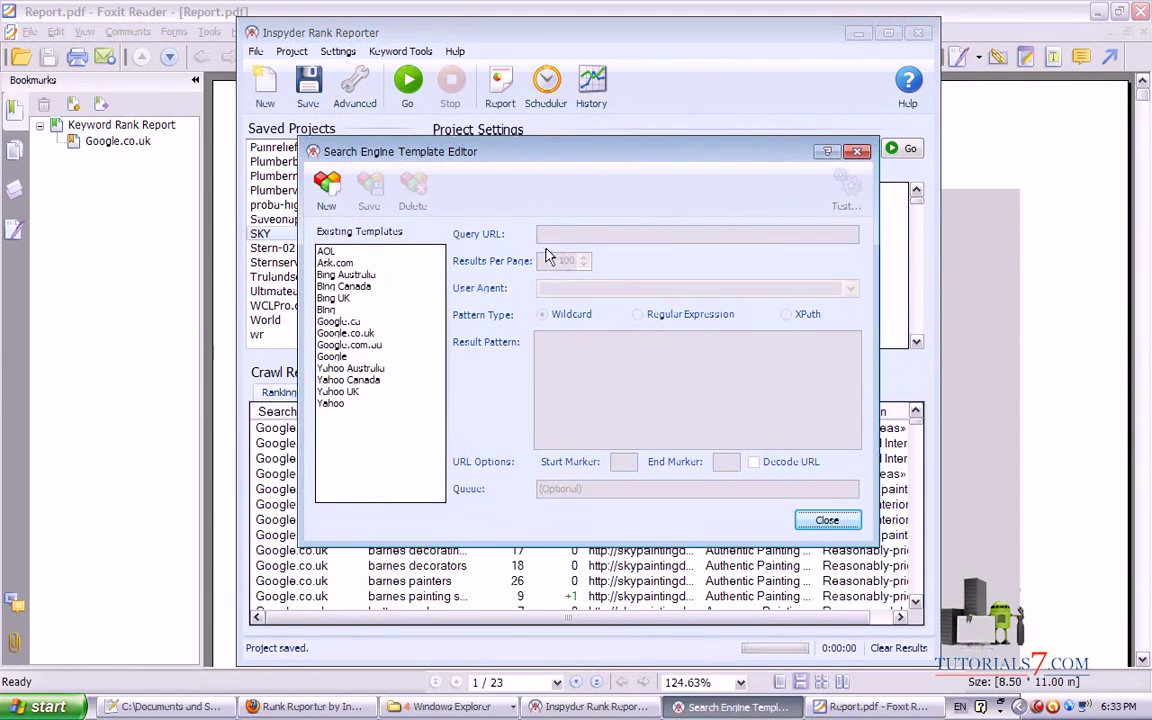
pyautogui.click(326, 188)
pyautogui.click(762, 292)
pyautogui.click(856, 151)
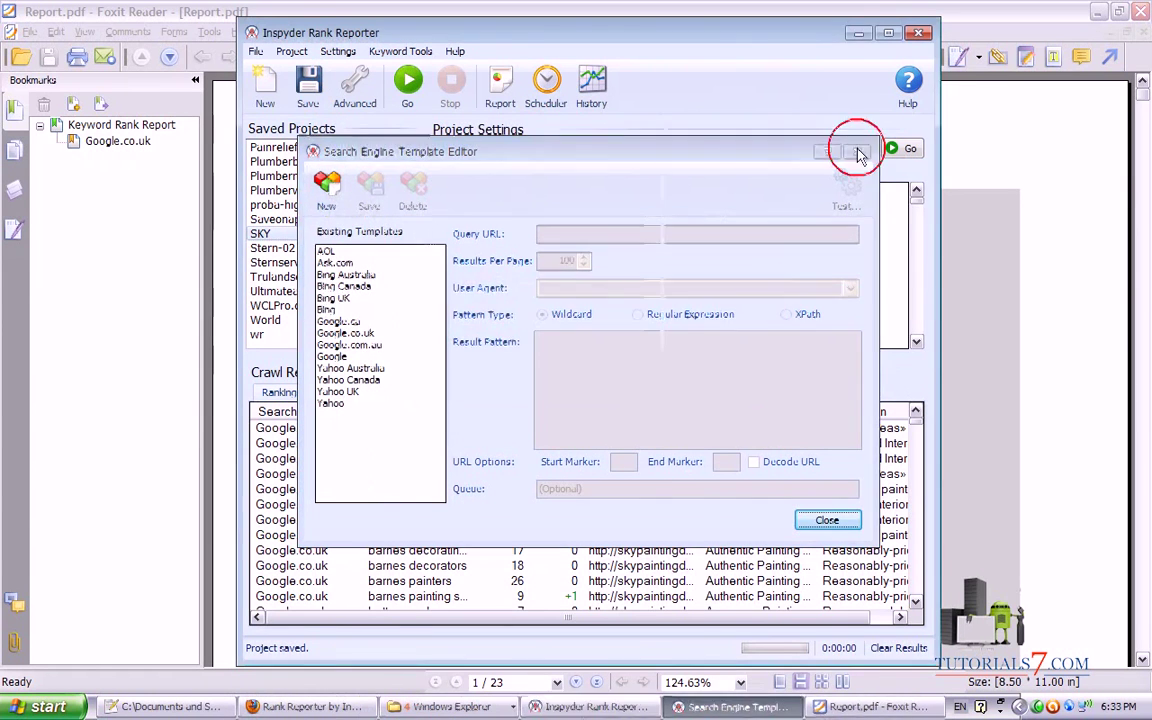
# Review the report customization options, Report Designer and Reset Changes, without running either.
pyautogui.click(338, 51)
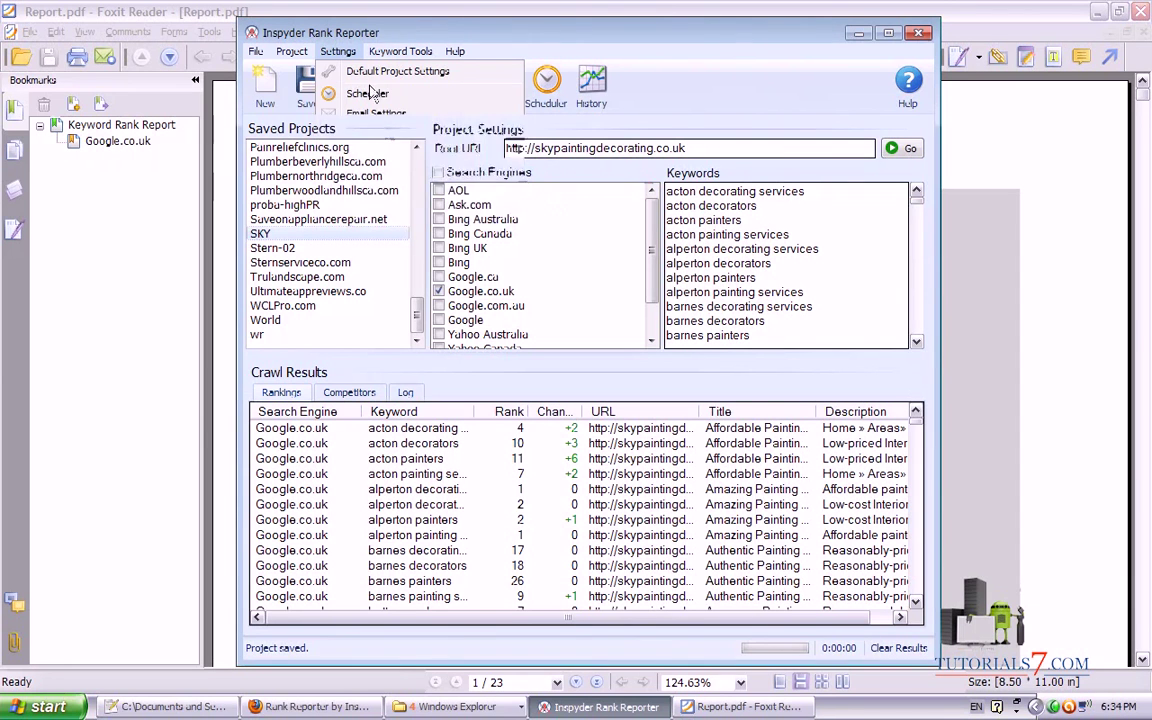
pyautogui.click(337, 51)
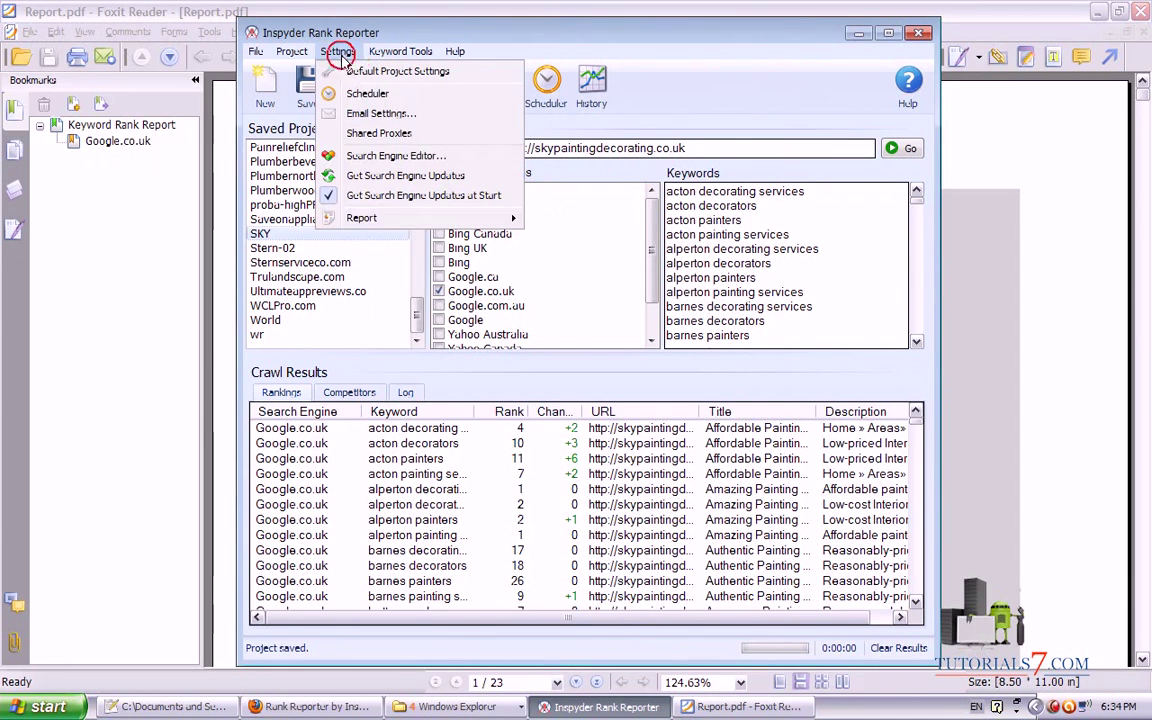
pyautogui.moveTo(363, 227)
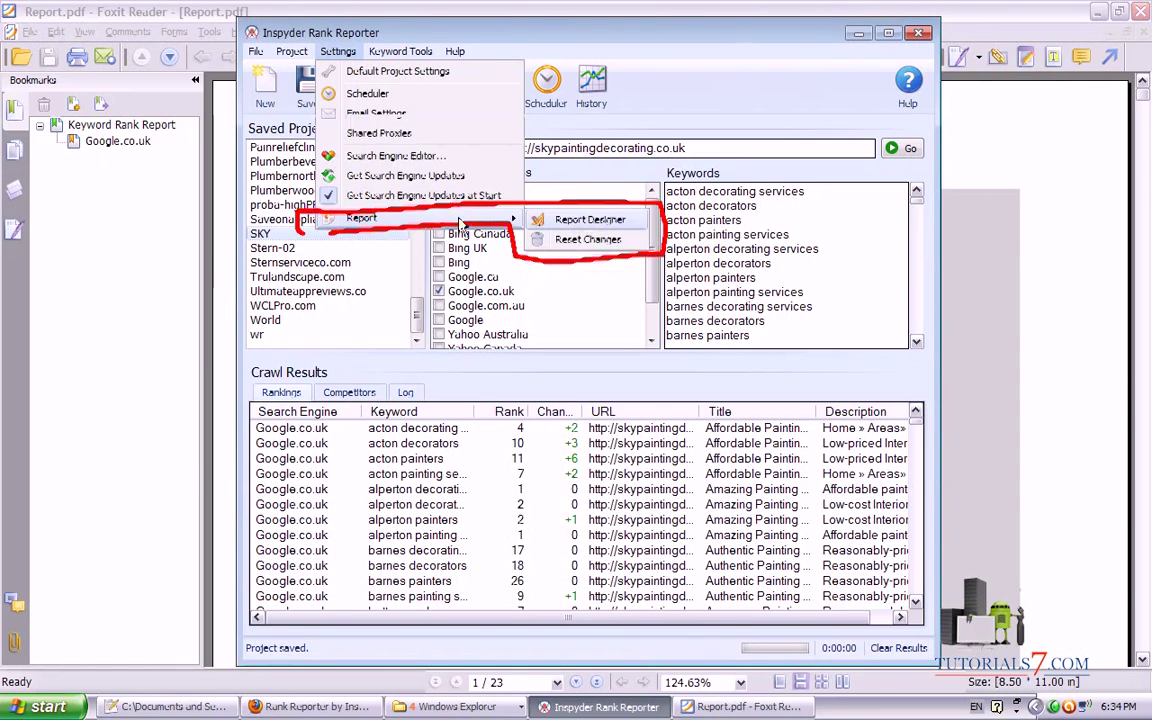
pyautogui.click(340, 52)
# Switch to Report.pdf in Foxit Reader and examine the logo on the report's cover page.
pyautogui.click(745, 707)
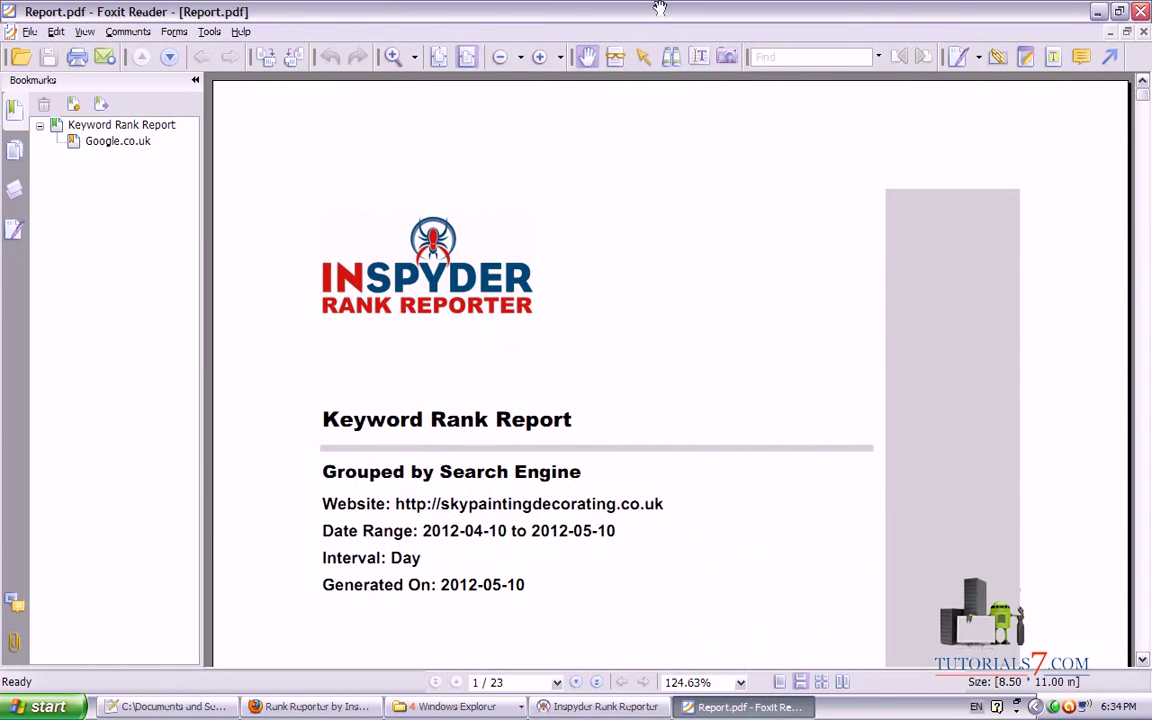
pyautogui.moveTo(1140, 97)
pyautogui.mouseDown()
pyautogui.moveTo(1143, 107)
pyautogui.moveTo(1144, 93)
pyautogui.mouseUp()
pyautogui.moveTo(288, 180)
pyautogui.mouseDown()
pyautogui.moveTo(663, 321)
pyautogui.moveTo(185, 171)
pyautogui.mouseUp()
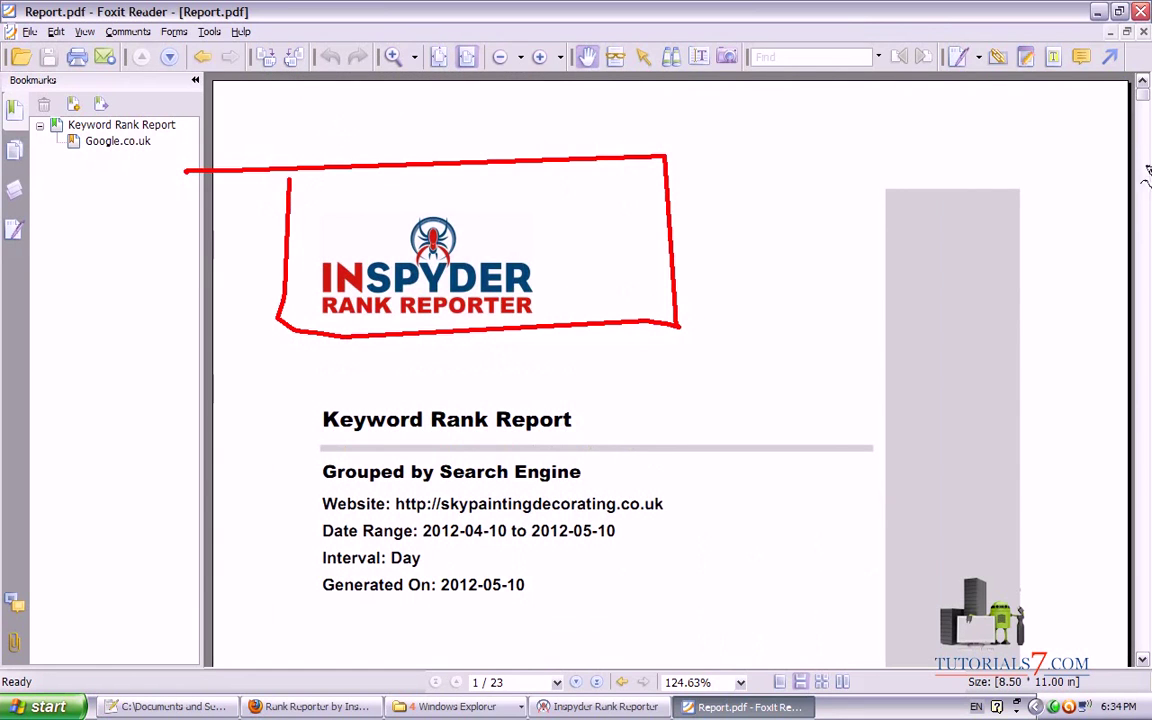
pyautogui.press('Escape')
# Examine the report cover's title, grouping, website, date range, interval and generation date, and return to Inspyder Rank Reporter.
pyautogui.moveTo(1144, 97); pyautogui.dragTo(1147, 103)
pyautogui.moveTo(303, 120)
pyautogui.mouseDown()
pyautogui.moveTo(620, 185)
pyautogui.moveTo(244, 123)
pyautogui.mouseUp()
pyautogui.moveTo(310, 212)
pyautogui.mouseDown()
pyautogui.moveTo(296, 256)
pyautogui.moveTo(681, 257)
pyautogui.moveTo(188, 221)
pyautogui.mouseUp()
pyautogui.moveTo(298, 263)
pyautogui.mouseDown()
pyautogui.moveTo(310, 283)
pyautogui.moveTo(505, 285)
pyautogui.moveTo(660, 258)
pyautogui.mouseUp()
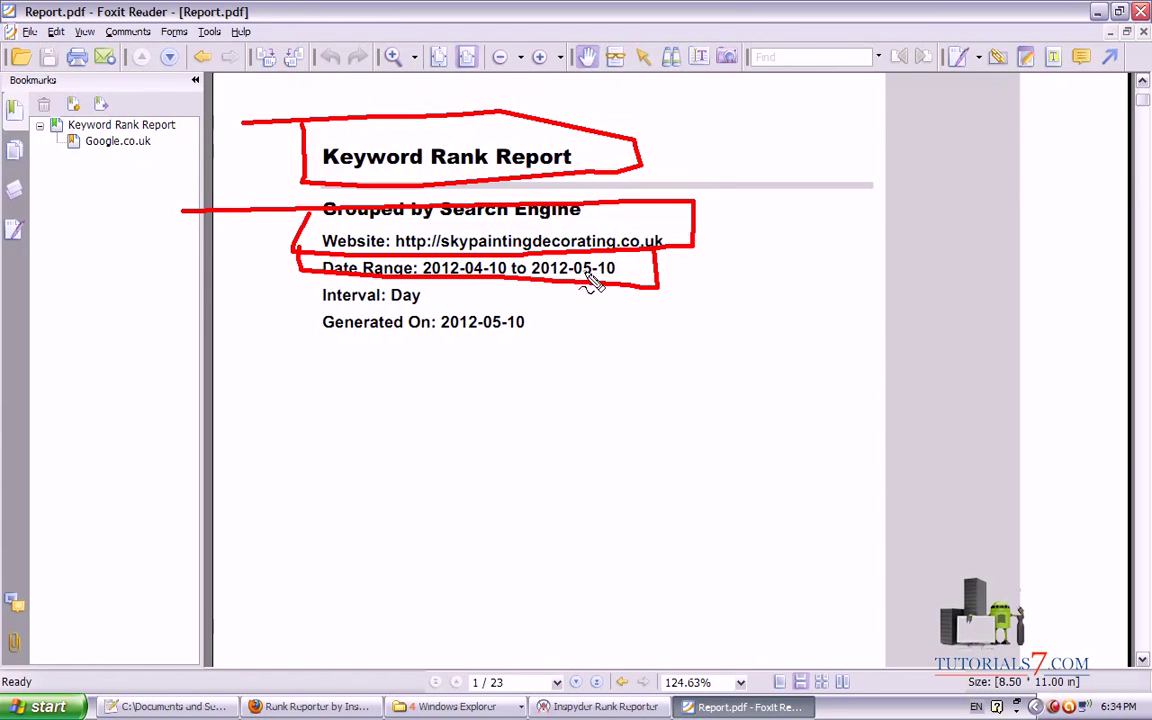
pyautogui.moveTo(447, 290)
pyautogui.mouseDown()
pyautogui.moveTo(448, 318)
pyautogui.moveTo(283, 283)
pyautogui.moveTo(420, 266)
pyautogui.mouseUp()
pyautogui.moveTo(434, 314)
pyautogui.mouseDown()
pyautogui.moveTo(460, 365)
pyautogui.moveTo(574, 354)
pyautogui.mouseUp()
pyautogui.press('Escape')
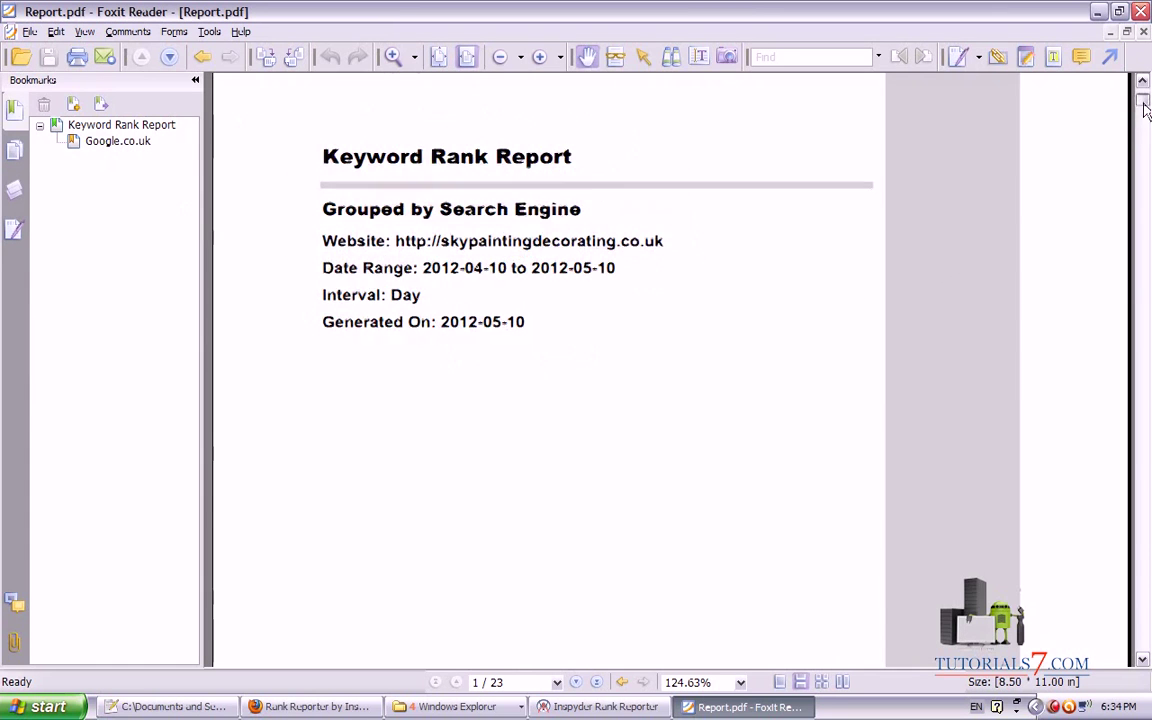
pyautogui.scroll(-15, 1145, 108)
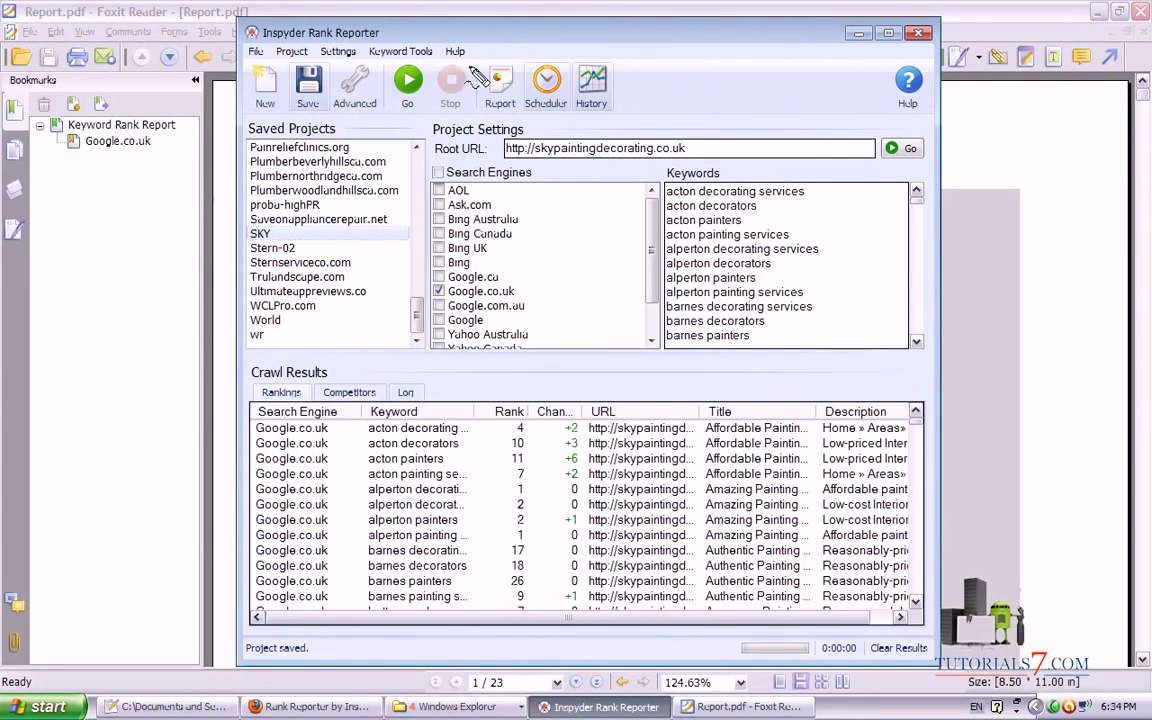
# Review the available keyword tools: Keyword Generator, Web Log Parser, Keyword Extractor and Clean-Up Keywords.
pyautogui.click(400, 51)
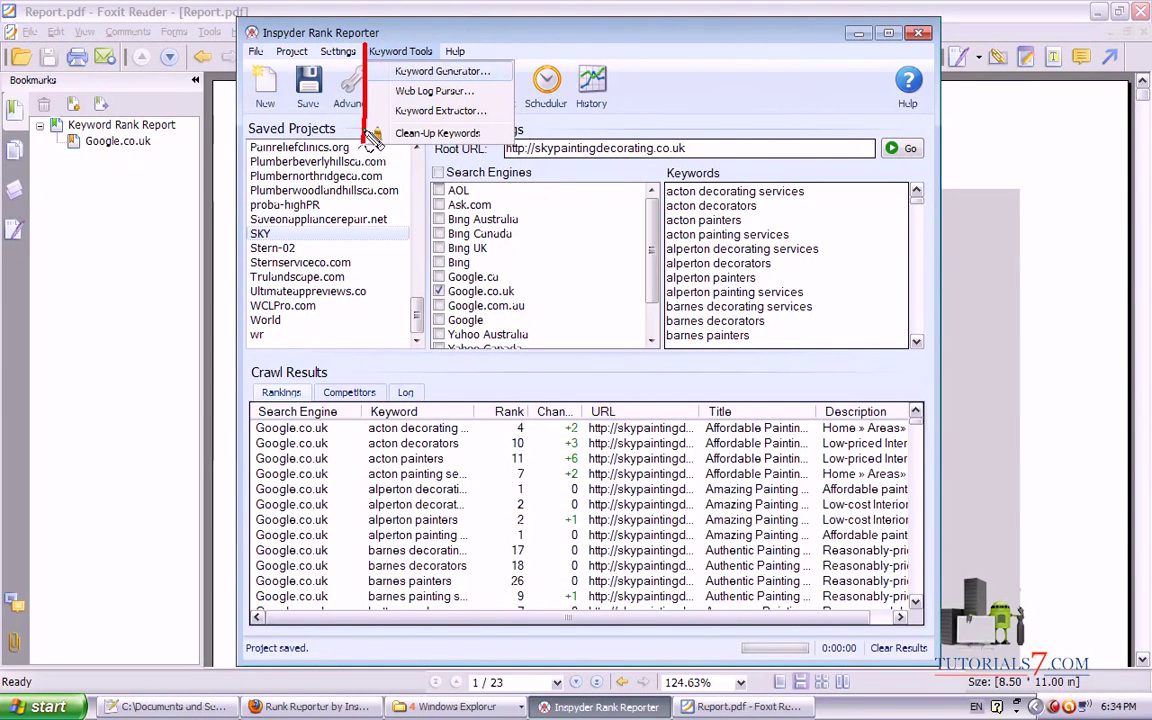
pyautogui.moveTo(516, 148)
pyautogui.mouseDown()
pyautogui.moveTo(522, 62)
pyautogui.moveTo(450, 57)
pyautogui.moveTo(438, 34)
pyautogui.moveTo(367, 37)
pyautogui.mouseUp()
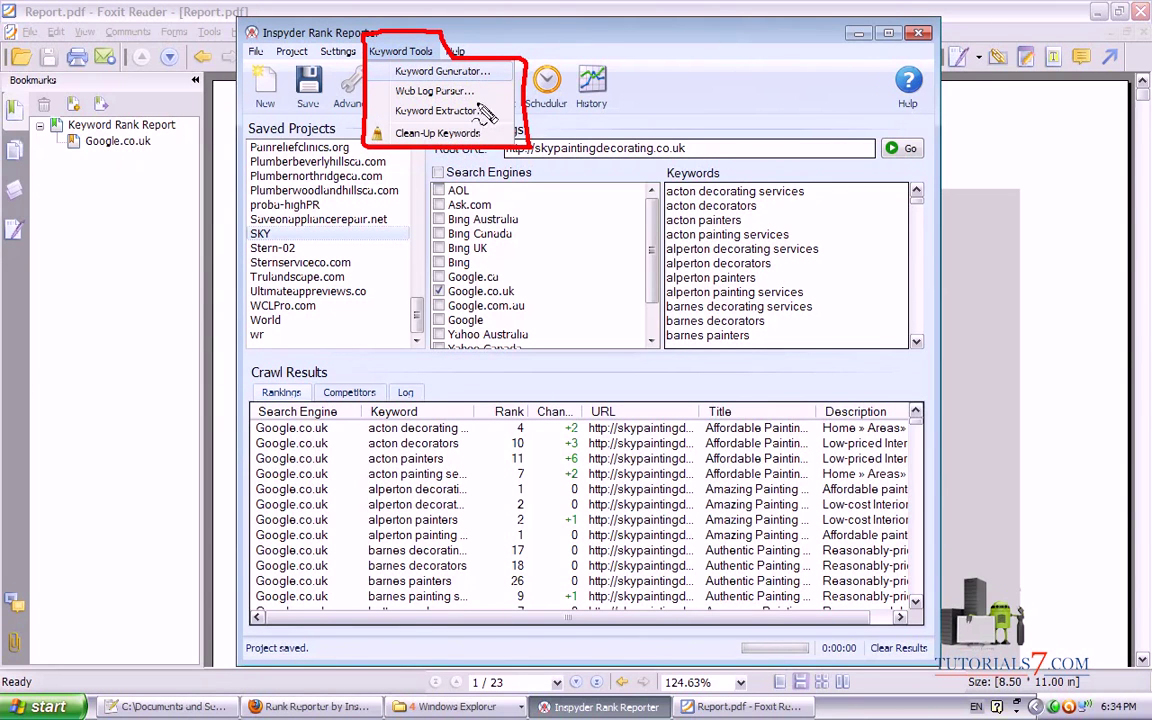
pyautogui.press('Escape')
pyautogui.click(393, 52)
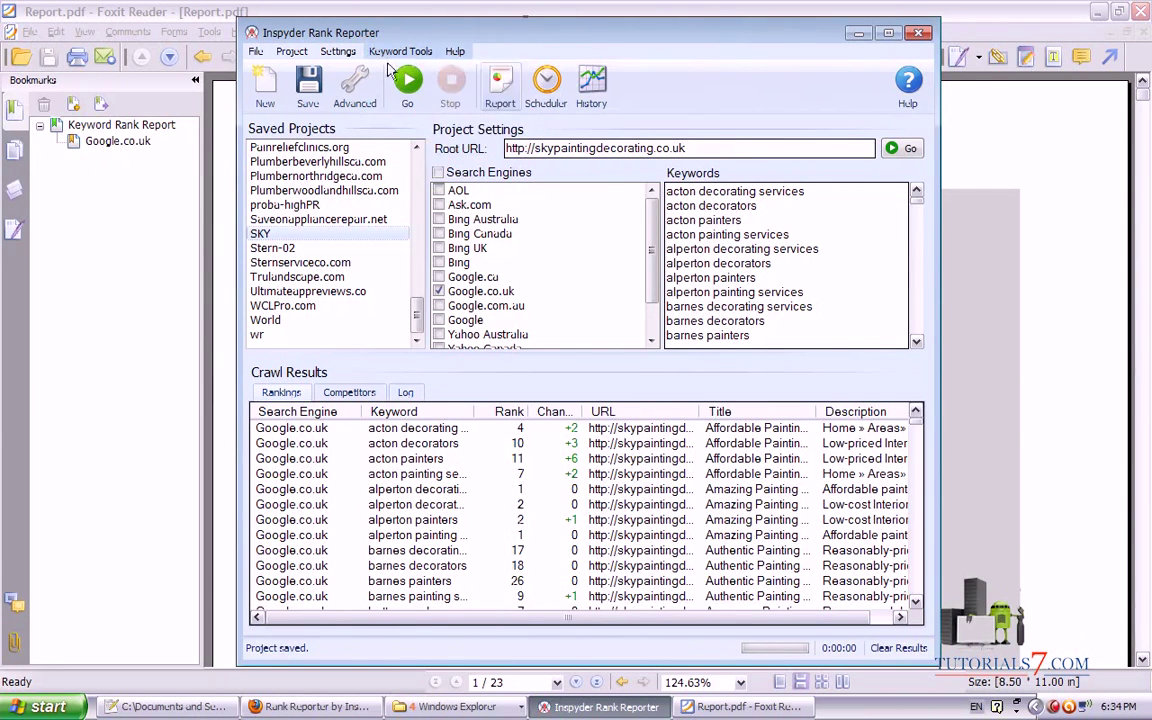
pyautogui.moveTo(648, 32)
pyautogui.mouseDown()
pyautogui.moveTo(664, 28)
pyautogui.moveTo(617, 21)
pyautogui.moveTo(639, 30)
pyautogui.mouseUp()
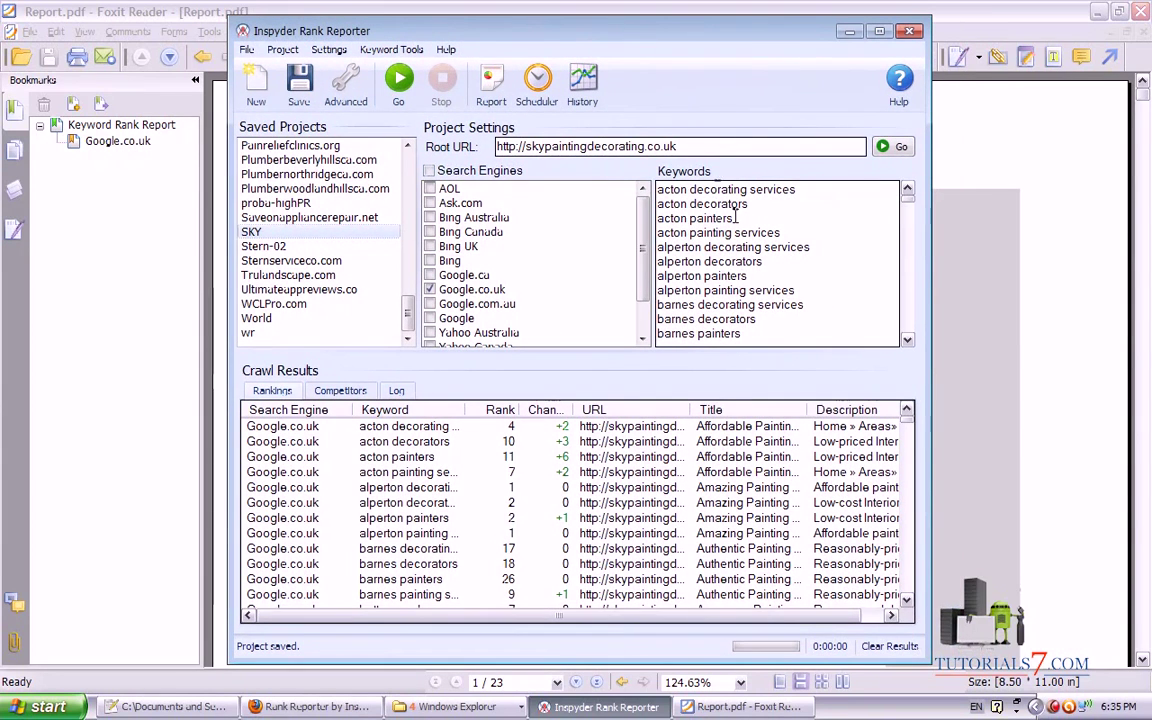
pyautogui.moveTo(910, 200); pyautogui.dragTo(910, 233)
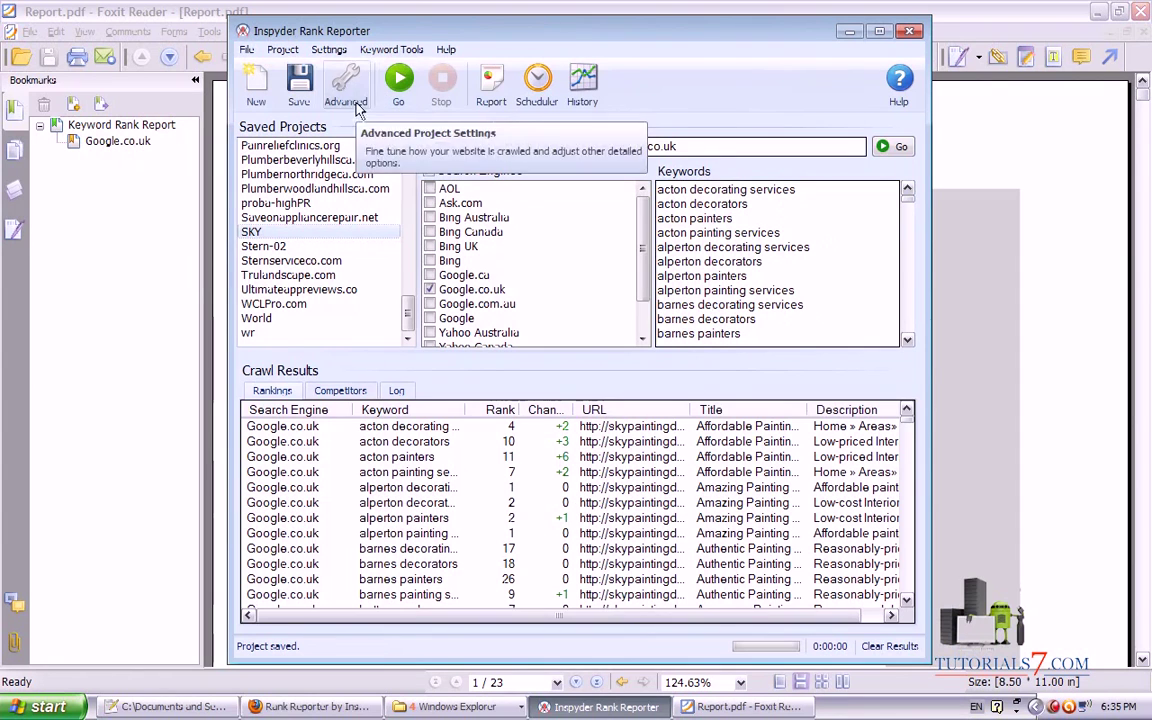
pyautogui.moveTo(409, 305)
pyautogui.mouseDown()
pyautogui.moveTo(410, 195)
pyautogui.moveTo(405, 330)
pyautogui.mouseUp()
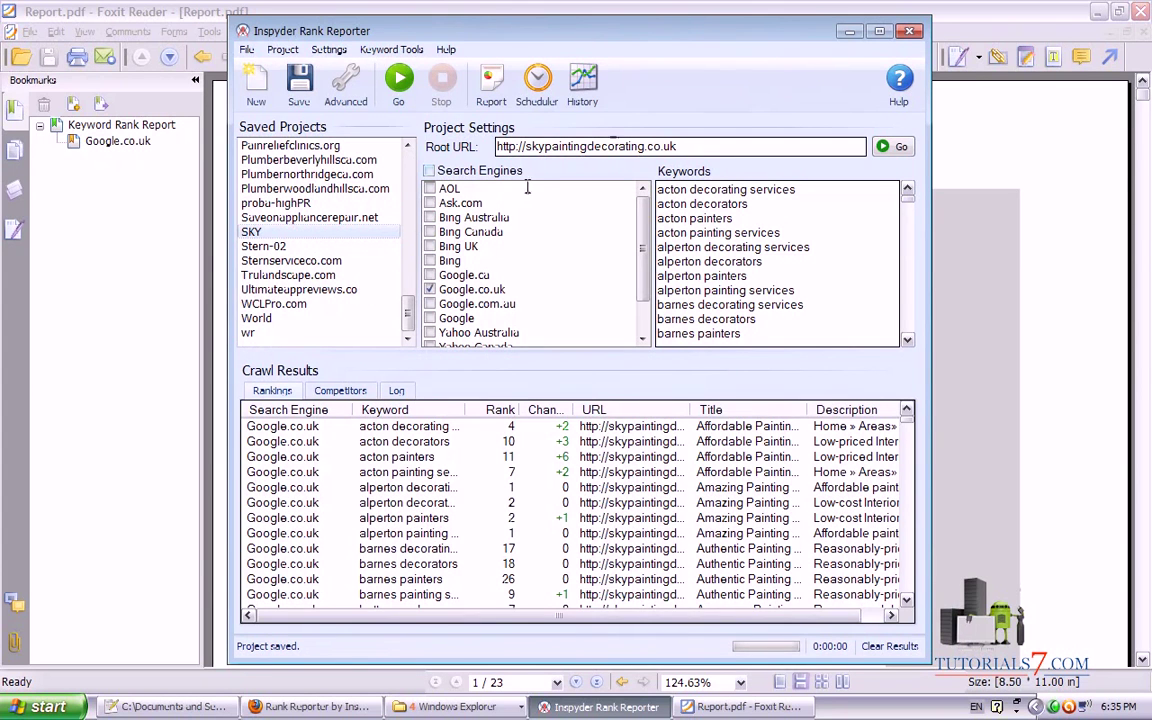
pyautogui.moveTo(408, 314); pyautogui.dragTo(406, 285)
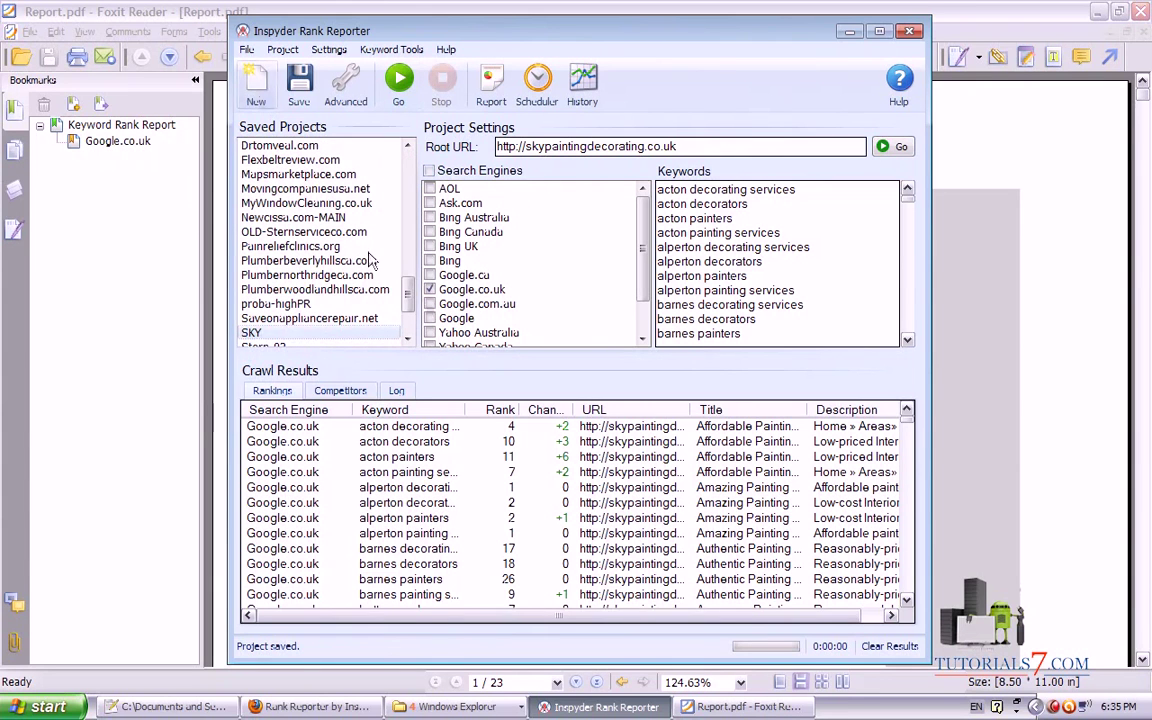
pyautogui.click(409, 332)
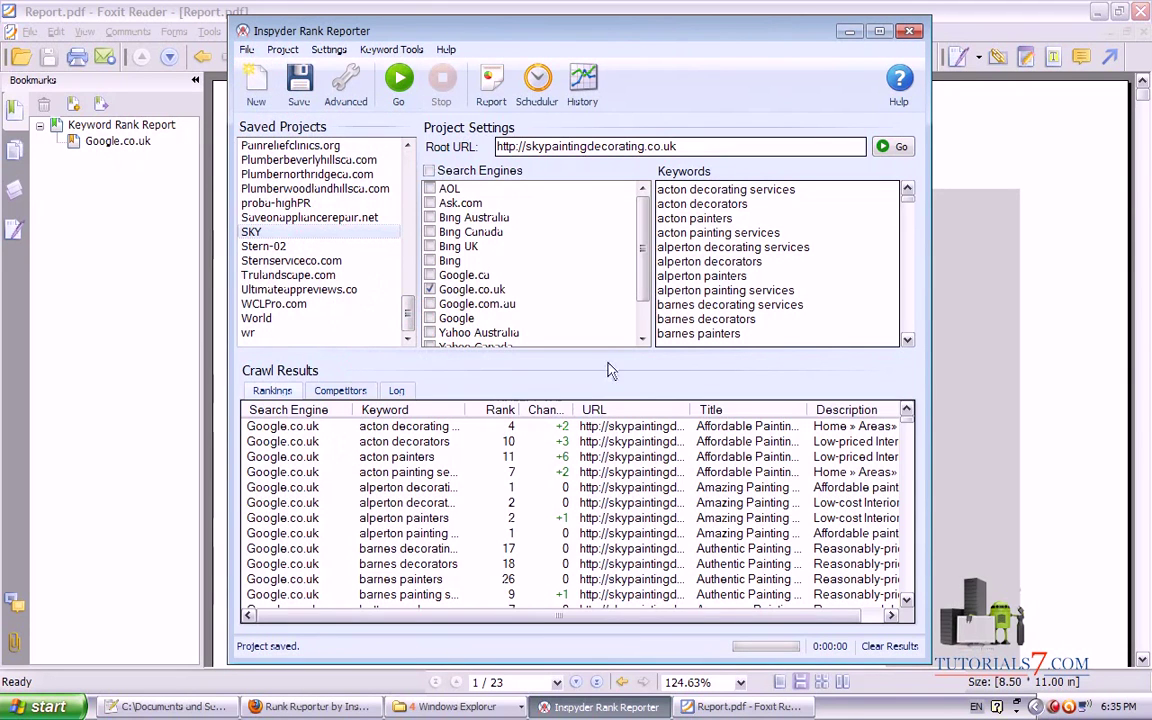
# Start a new project and review the Name and Root URL fields it requires.
pyautogui.click(258, 95)
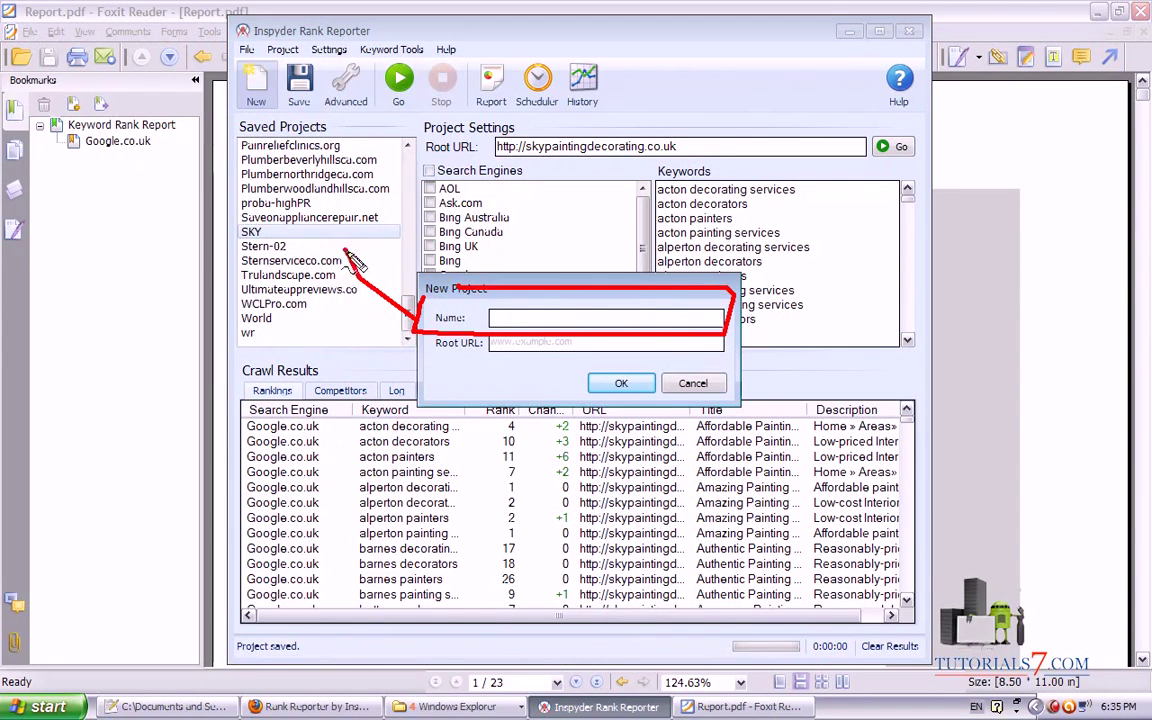
pyautogui.moveTo(522, 352)
pyautogui.mouseDown()
pyautogui.moveTo(432, 405)
pyautogui.moveTo(321, 324)
pyautogui.moveTo(325, 334)
pyautogui.mouseUp()
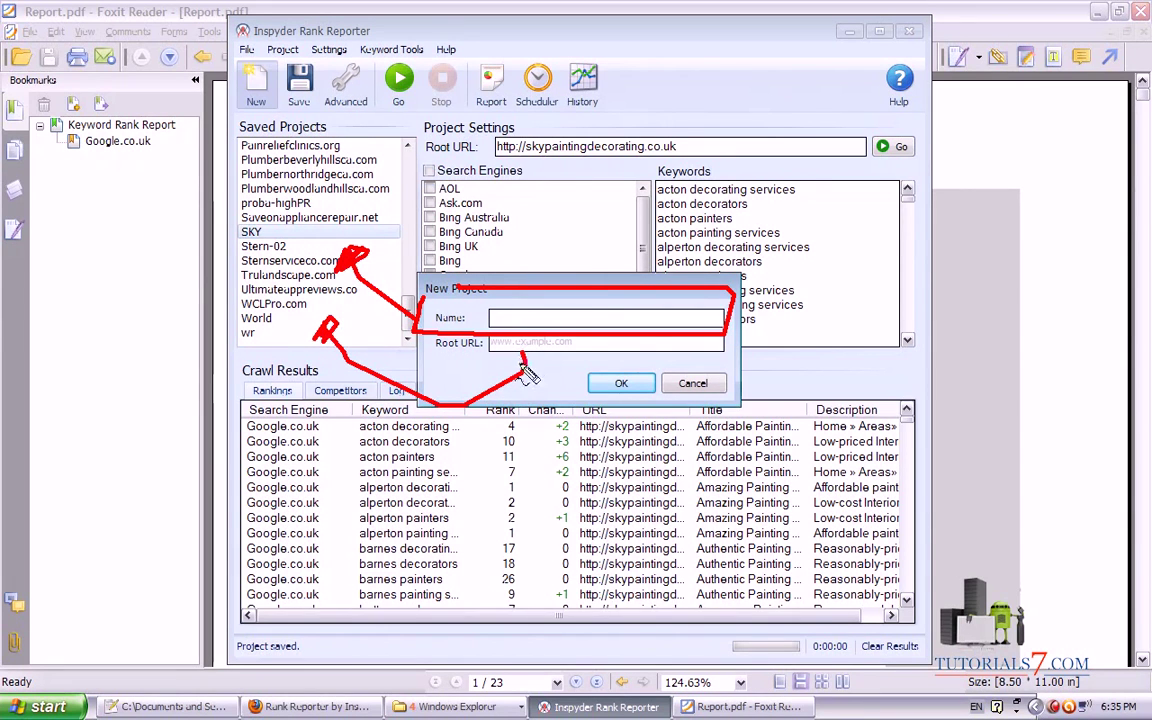
pyautogui.moveTo(525, 360); pyautogui.dragTo(802, 357)
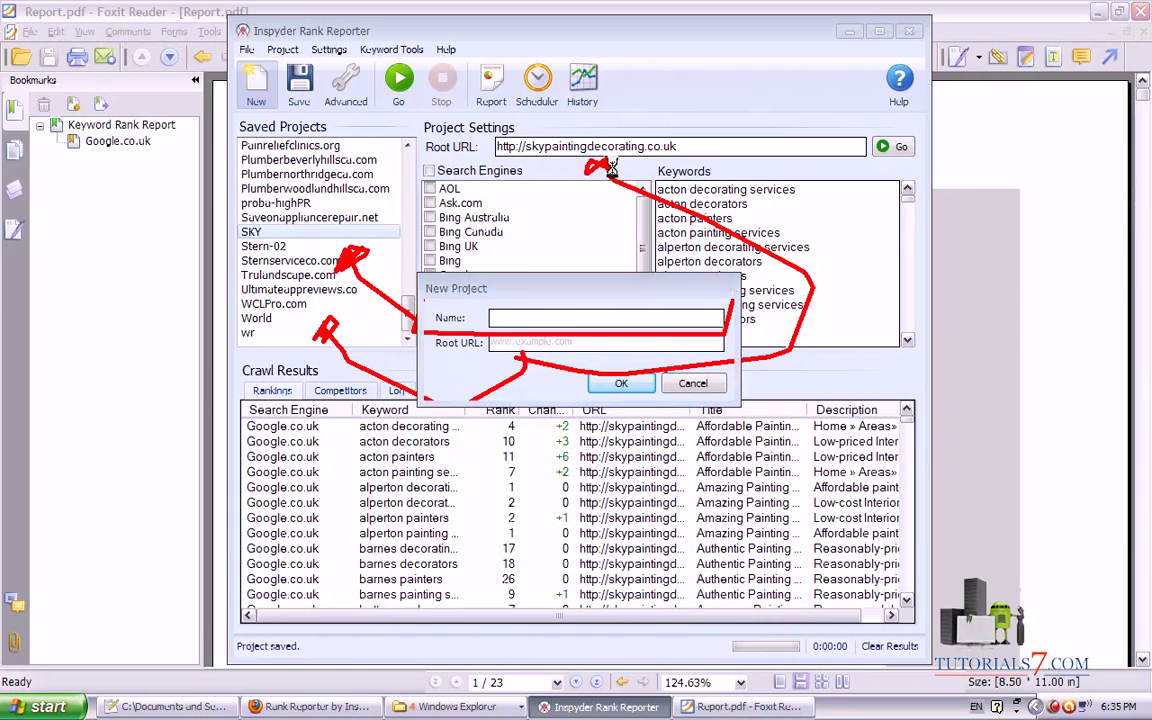
# Switch to Firefox and load windowscleanpro.com in a new tab.
pyautogui.click(312, 706)
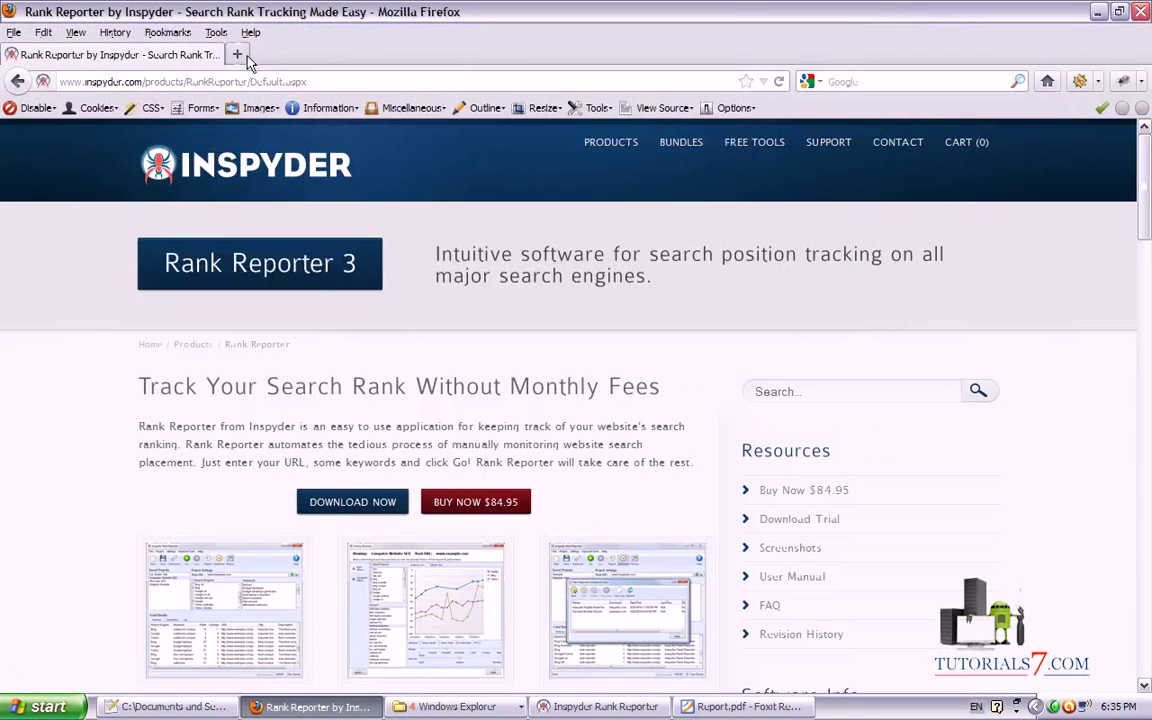
pyautogui.click(244, 57)
pyautogui.write('win')
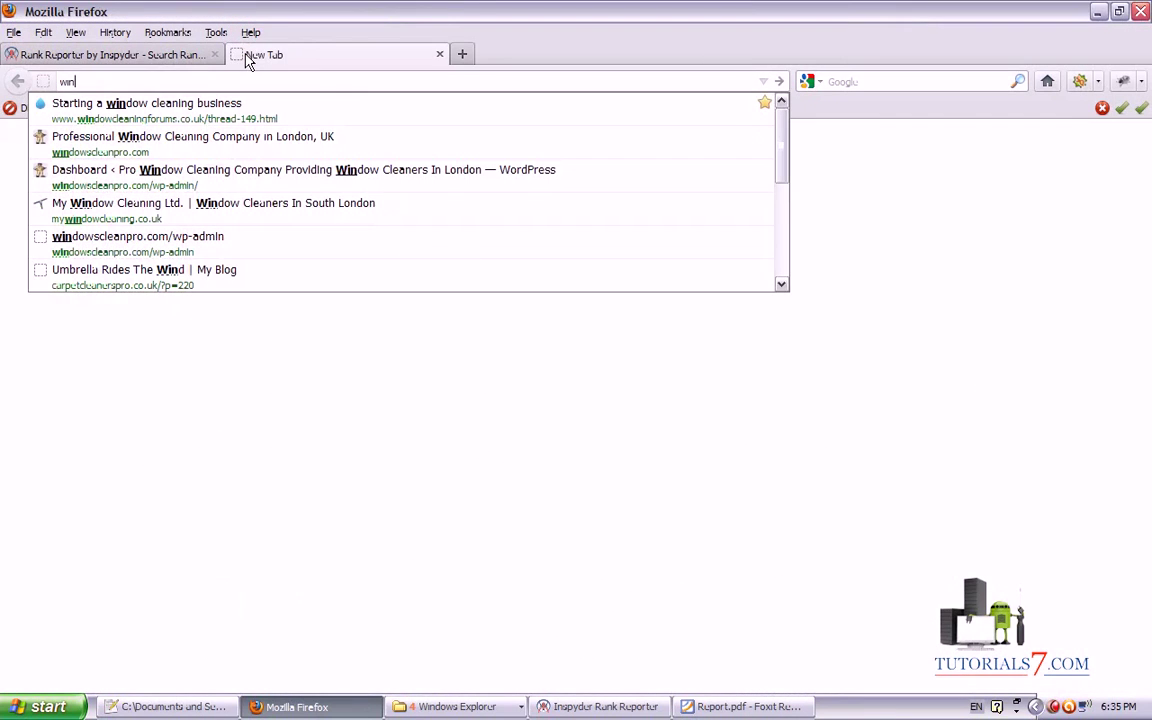
pyautogui.press('Down')
pyautogui.press('Down')
pyautogui.press('Return')
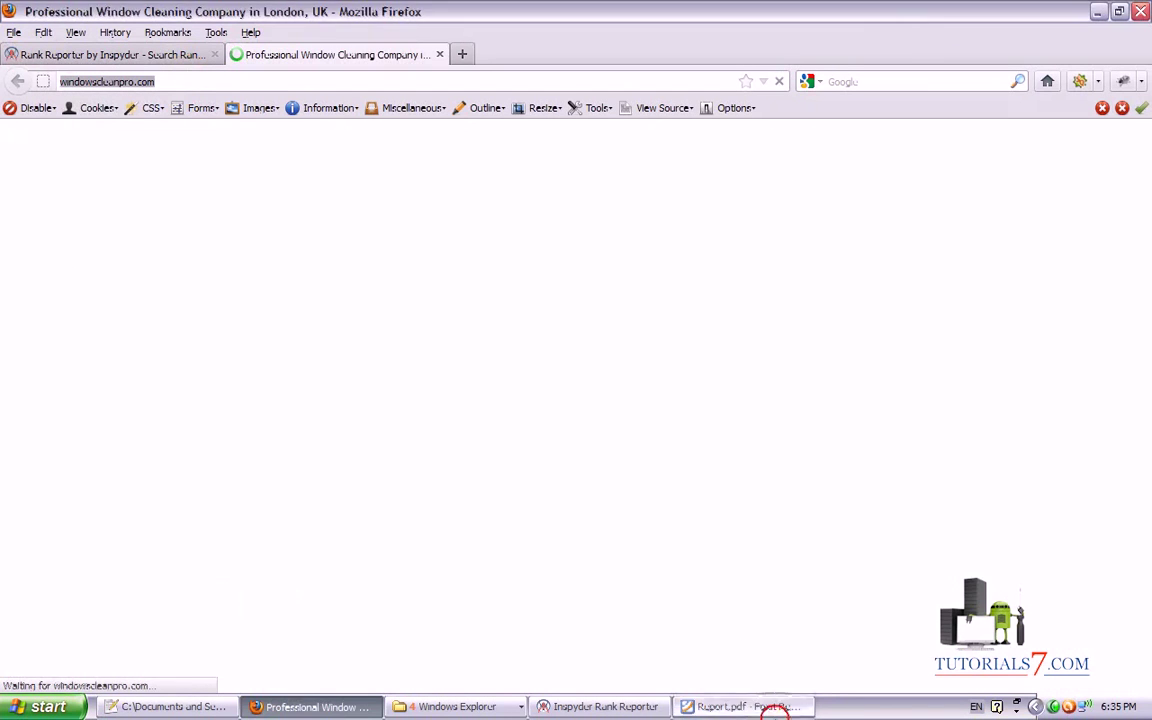
pyautogui.click(765, 706)
pyautogui.click(600, 706)
pyautogui.click(527, 342)
pyautogui.write('http://windowscleanpro.com/')
pyautogui.click(645, 343)
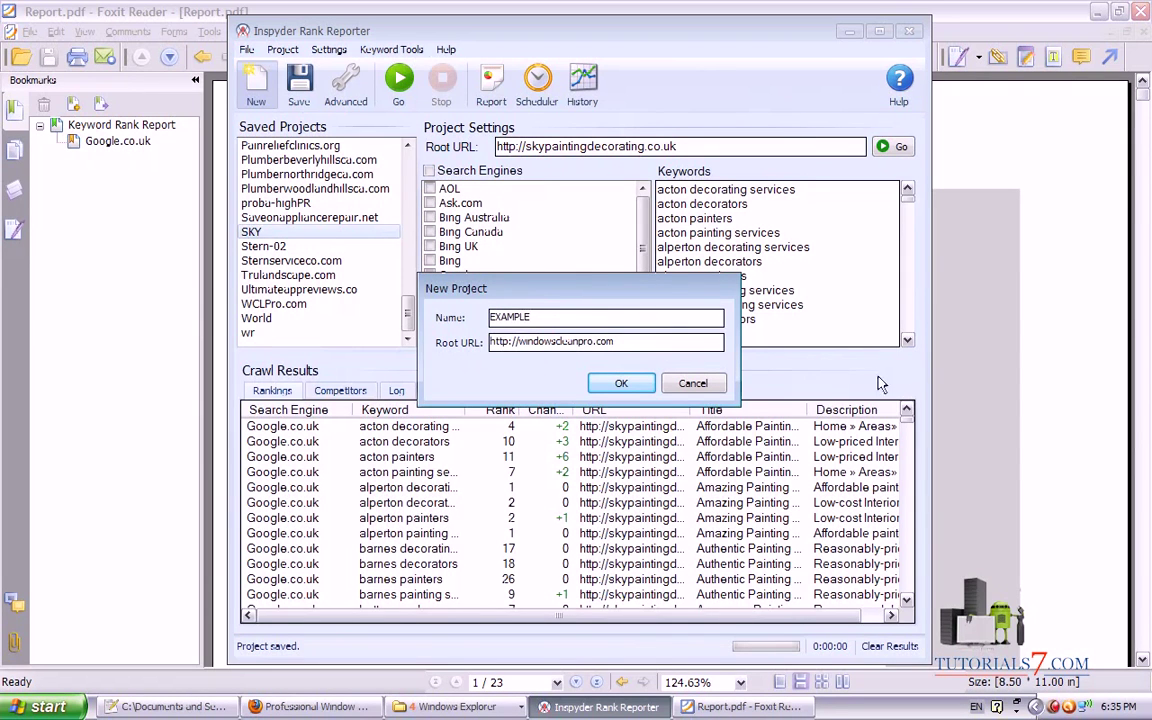
pyautogui.click(621, 383)
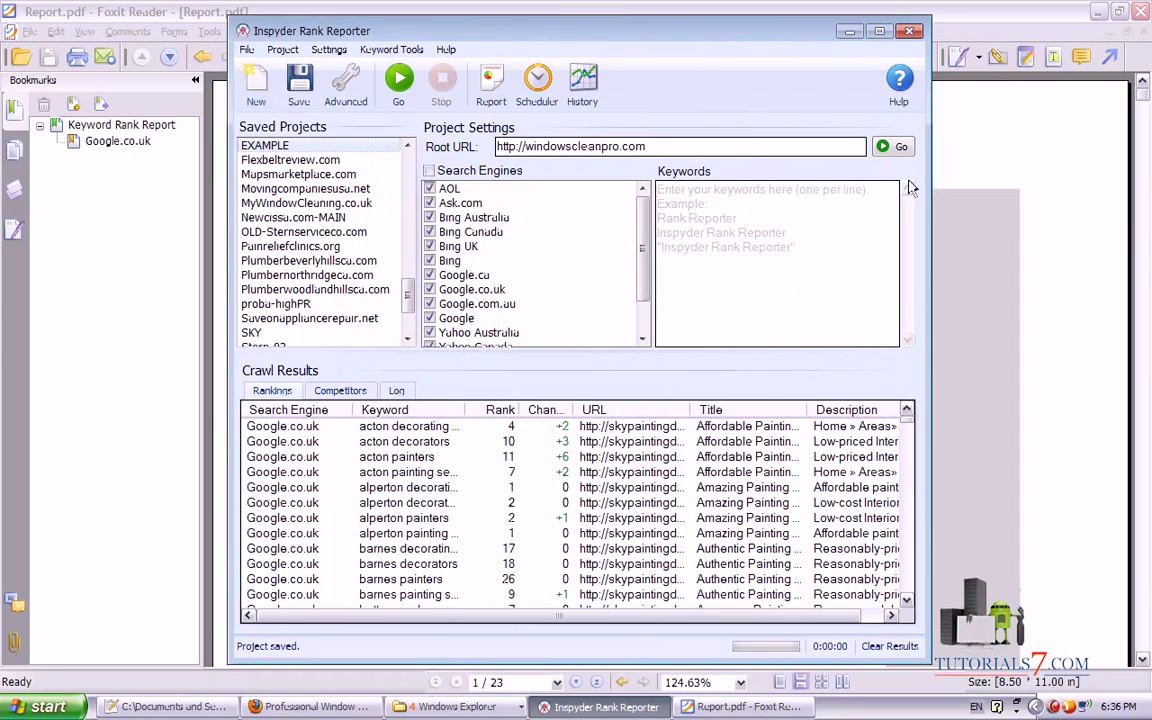
# Maximize the window, slightly narrow the search engine list and review all the search engines it offers.
pyautogui.click(880, 31)
pyautogui.moveTo(880, 622)
pyautogui.mouseDown()
pyautogui.moveTo(260, 338)
pyautogui.moveTo(135, 172)
pyautogui.moveTo(213, 342)
pyautogui.moveTo(260, 338)
pyautogui.mouseUp()
pyautogui.scroll(-1, 560, 240)
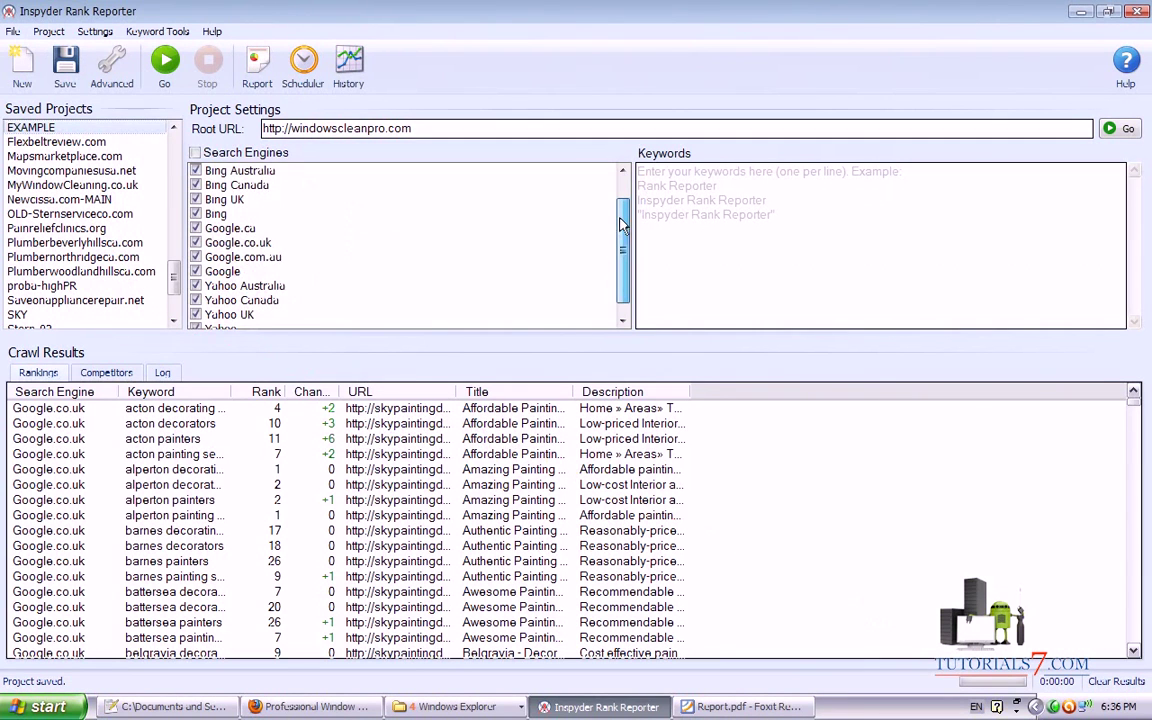
pyautogui.scroll(1, 624, 173)
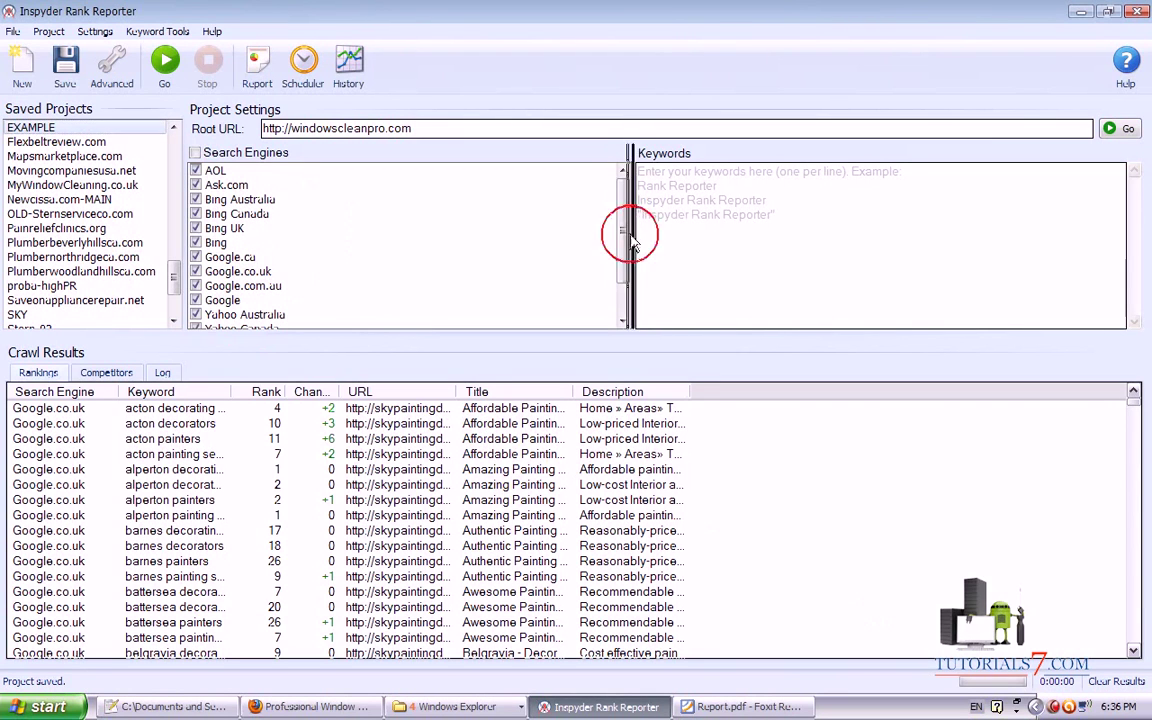
pyautogui.moveTo(623, 233); pyautogui.dragTo(615, 270)
pyautogui.moveTo(615, 205); pyautogui.dragTo(615, 240)
# Deselect all search engines for the EXAMPLE project and enable only Google.co.uk.
pyautogui.moveTo(415, 510)
pyautogui.mouseDown()
pyautogui.moveTo(386, 165)
pyautogui.moveTo(432, 145)
pyautogui.moveTo(228, 140)
pyautogui.moveTo(398, 176)
pyautogui.mouseUp()
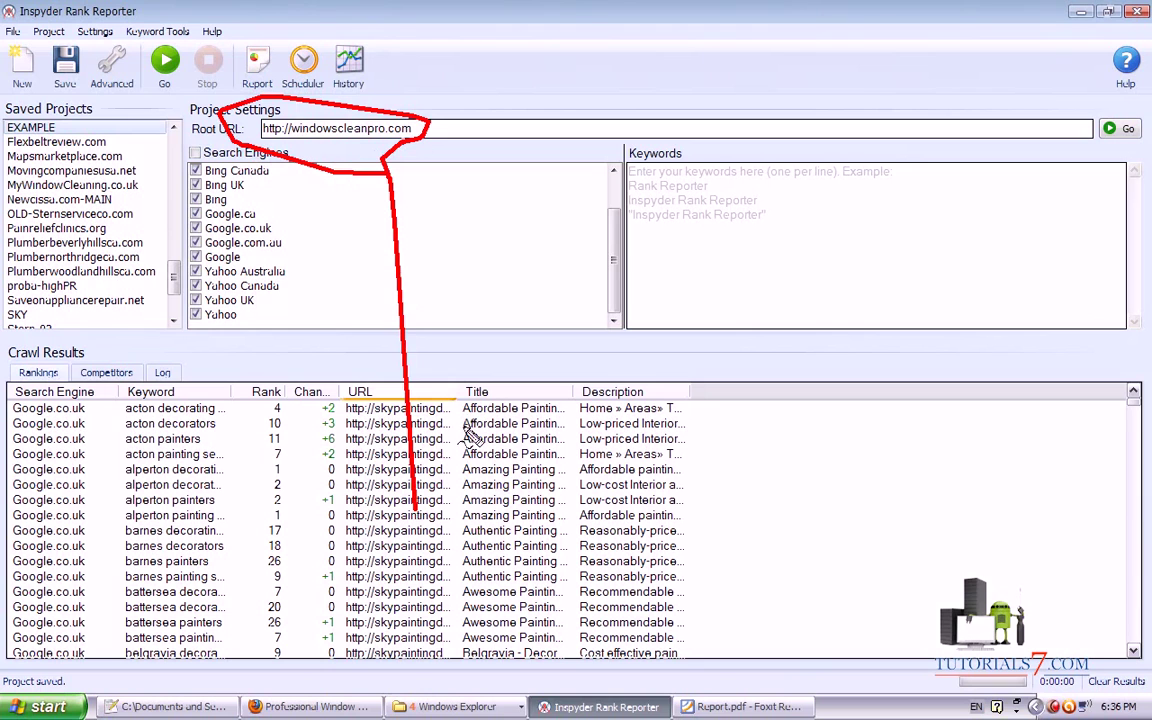
pyautogui.moveTo(370, 228); pyautogui.dragTo(276, 228)
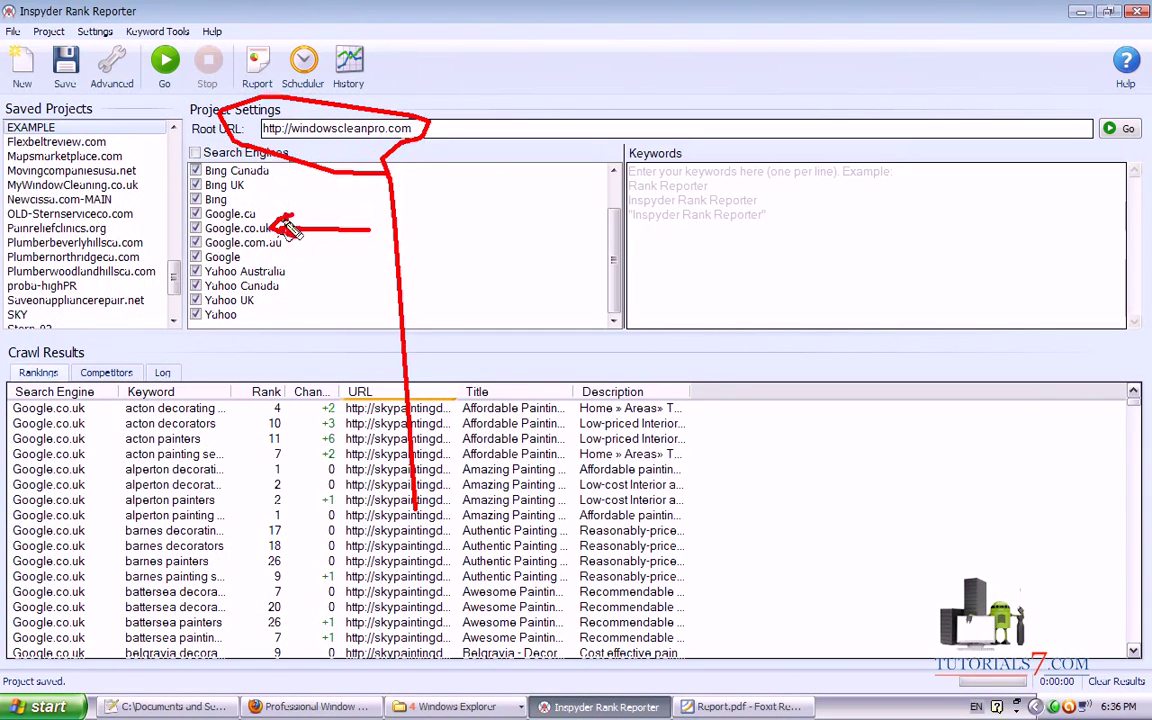
pyautogui.click(195, 153)
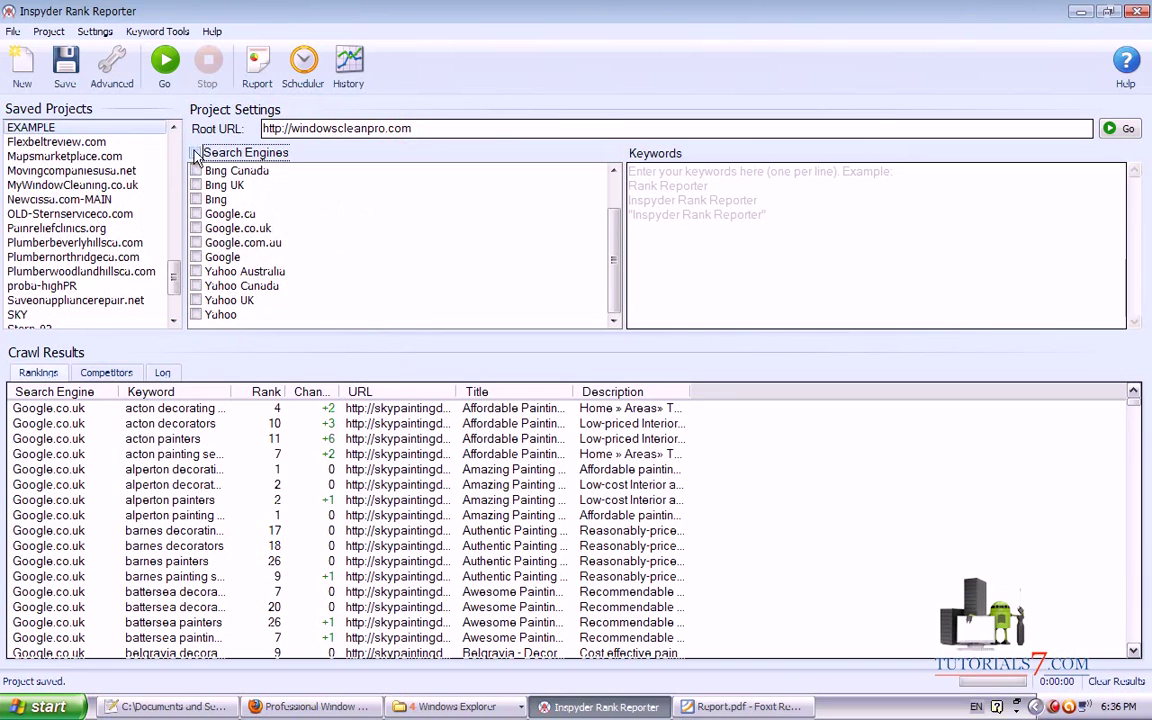
pyautogui.click(196, 228)
pyautogui.moveTo(300, 245)
pyautogui.mouseDown()
pyautogui.moveTo(386, 335)
pyautogui.moveTo(175, 205)
pyautogui.moveTo(240, 237)
pyautogui.moveTo(289, 222)
pyautogui.mouseUp()
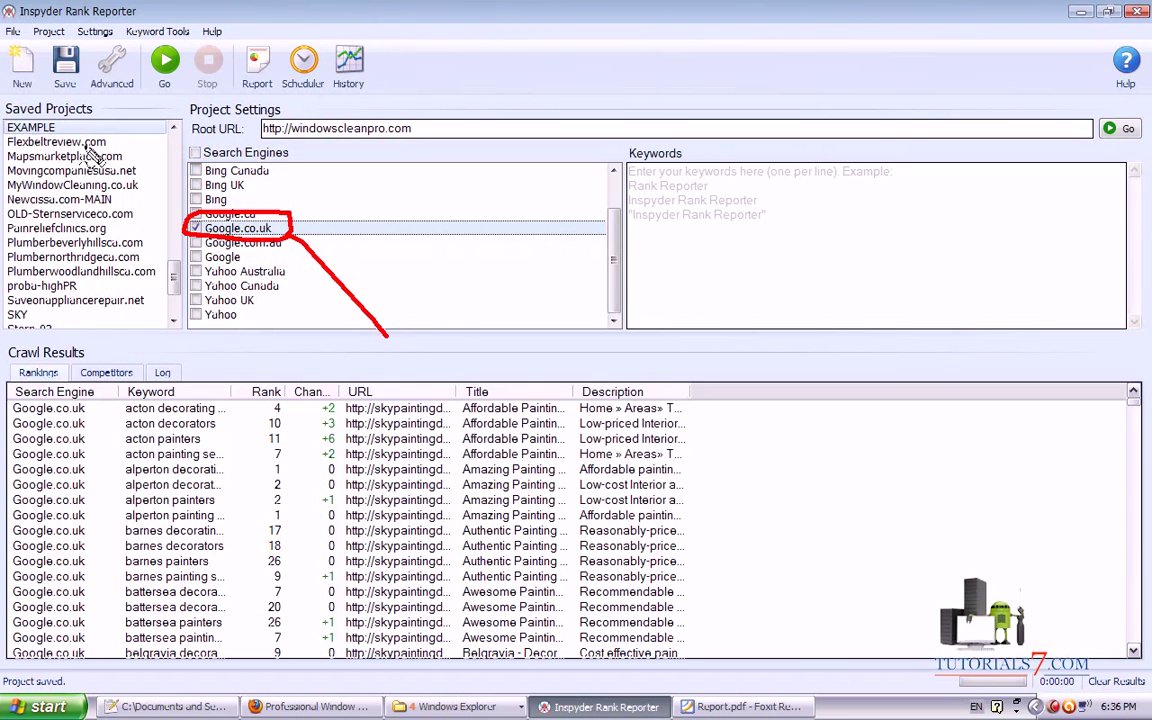
# Enter the project keywords "window cleanining company" and "window cleaners", one per line.
pyautogui.moveTo(15, 120)
pyautogui.mouseDown()
pyautogui.moveTo(70, 118)
pyautogui.moveTo(5, 140)
pyautogui.mouseUp()
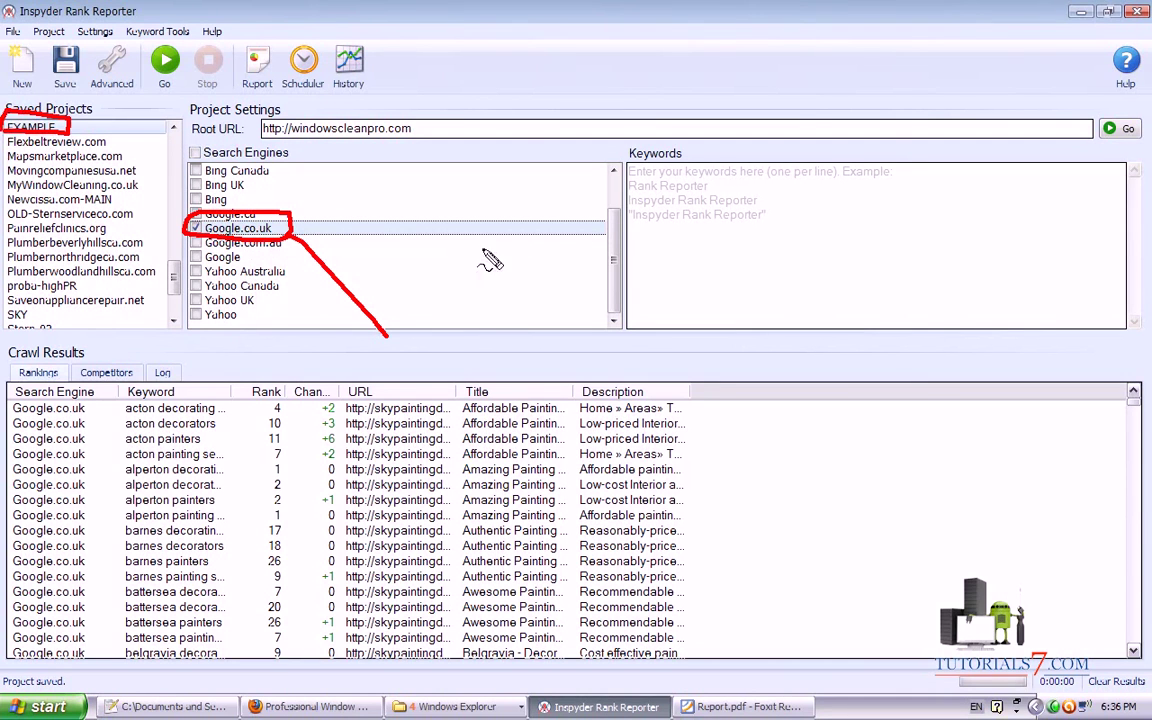
pyautogui.moveTo(393, 338); pyautogui.dragTo(602, 264)
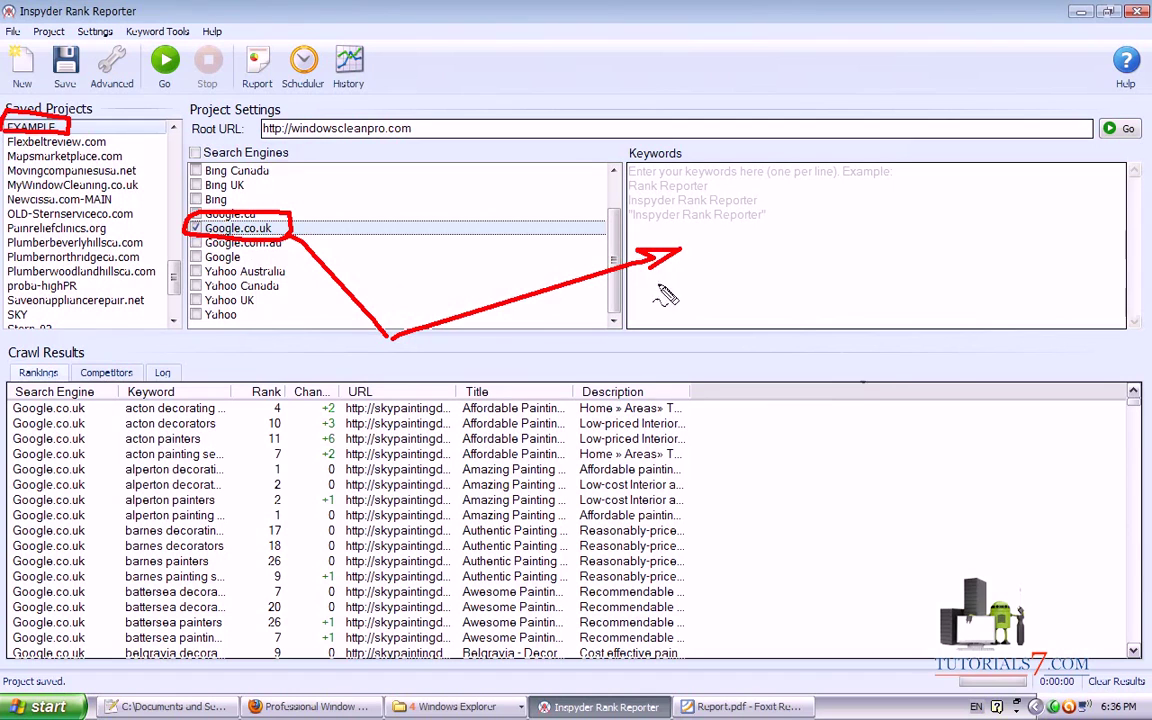
pyautogui.moveTo(852, 356); pyautogui.dragTo(820, 477)
pyautogui.moveTo(814, 278)
pyautogui.mouseDown()
pyautogui.moveTo(782, 476)
pyautogui.moveTo(768, 318)
pyautogui.mouseUp()
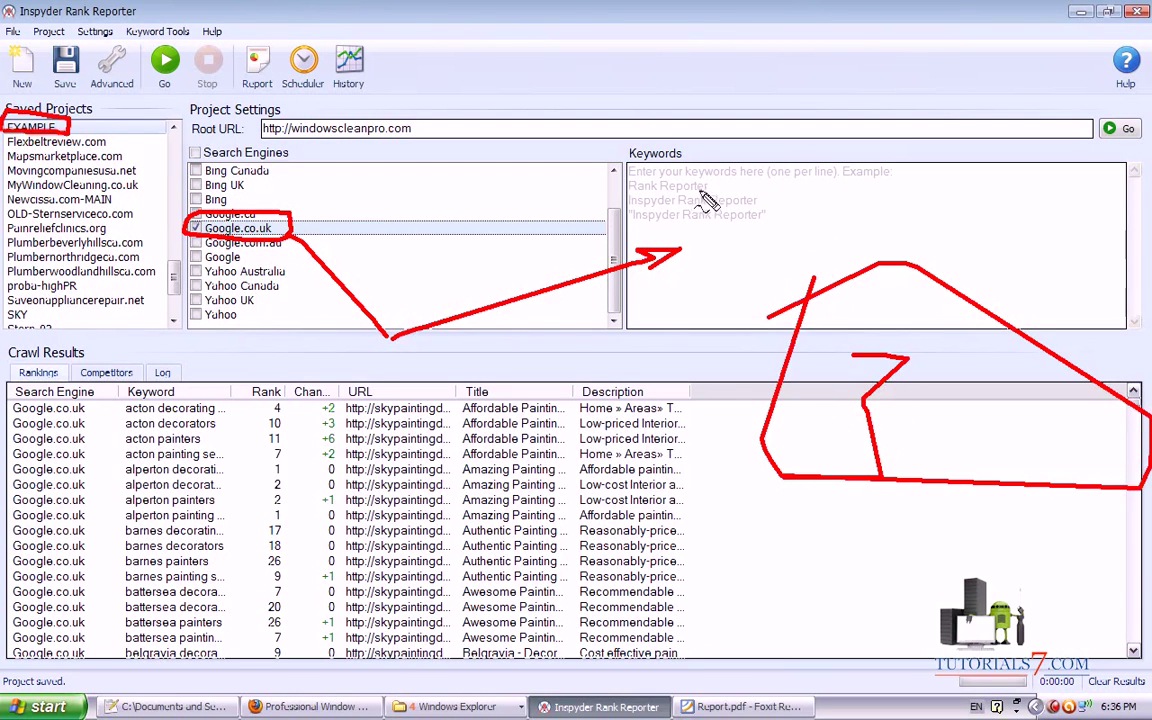
pyautogui.click(674, 175)
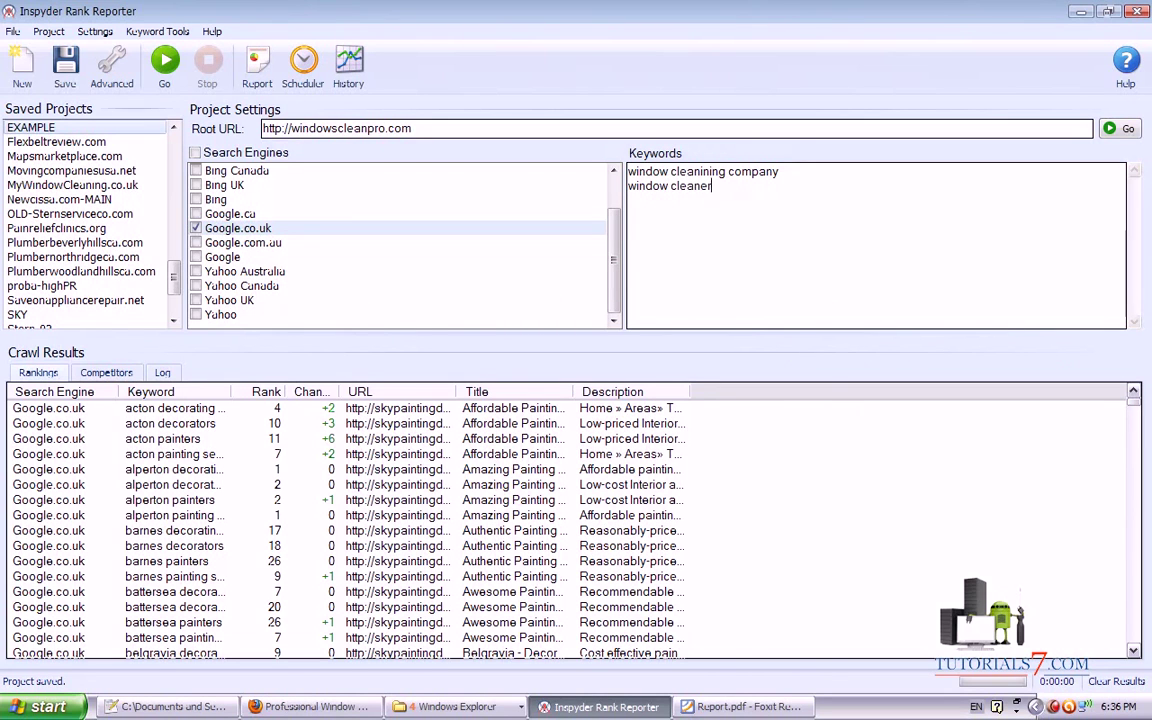
pyautogui.moveTo(820, 530)
pyautogui.mouseDown()
pyautogui.moveTo(679, 221)
pyautogui.moveTo(838, 147)
pyautogui.moveTo(670, 243)
pyautogui.mouseUp()
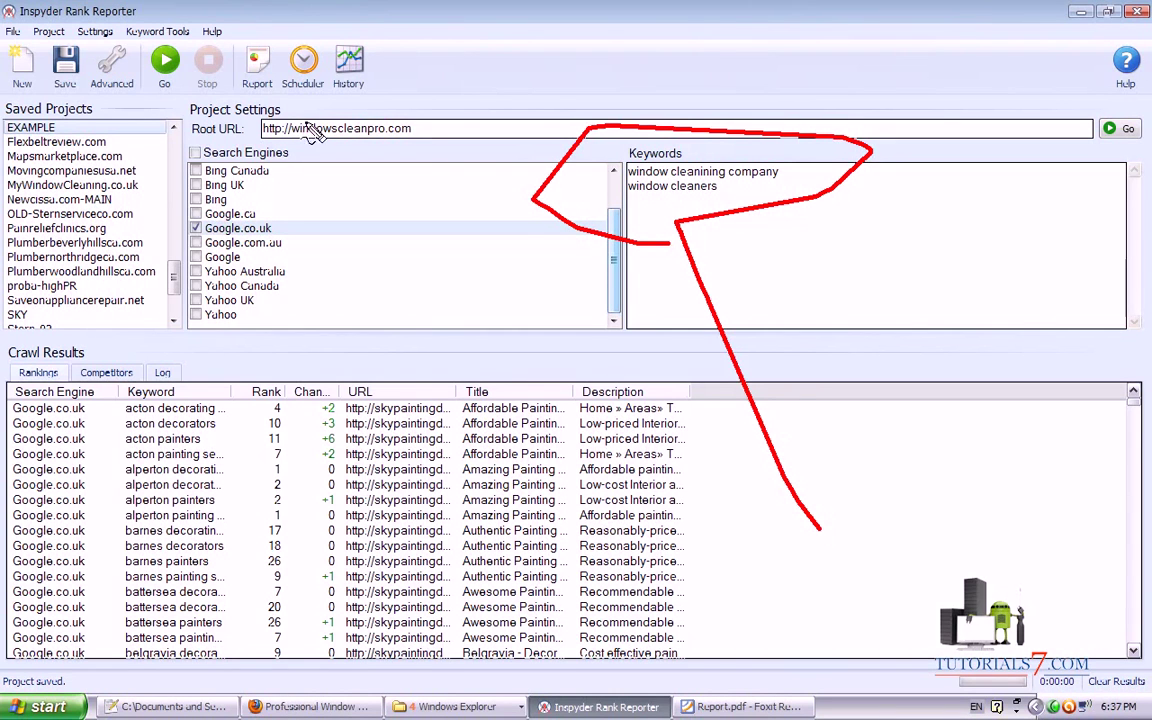
# Run the rank check for the EXAMPLE project and agree to clear the old results.
pyautogui.moveTo(817, 535)
pyautogui.mouseDown()
pyautogui.moveTo(128, 258)
pyautogui.moveTo(166, 95)
pyautogui.moveTo(152, 115)
pyautogui.moveTo(172, 96)
pyautogui.moveTo(160, 123)
pyautogui.moveTo(172, 106)
pyautogui.moveTo(152, 110)
pyautogui.moveTo(203, 108)
pyautogui.moveTo(138, 84)
pyautogui.moveTo(120, 45)
pyautogui.mouseUp()
pyautogui.press('Escape')
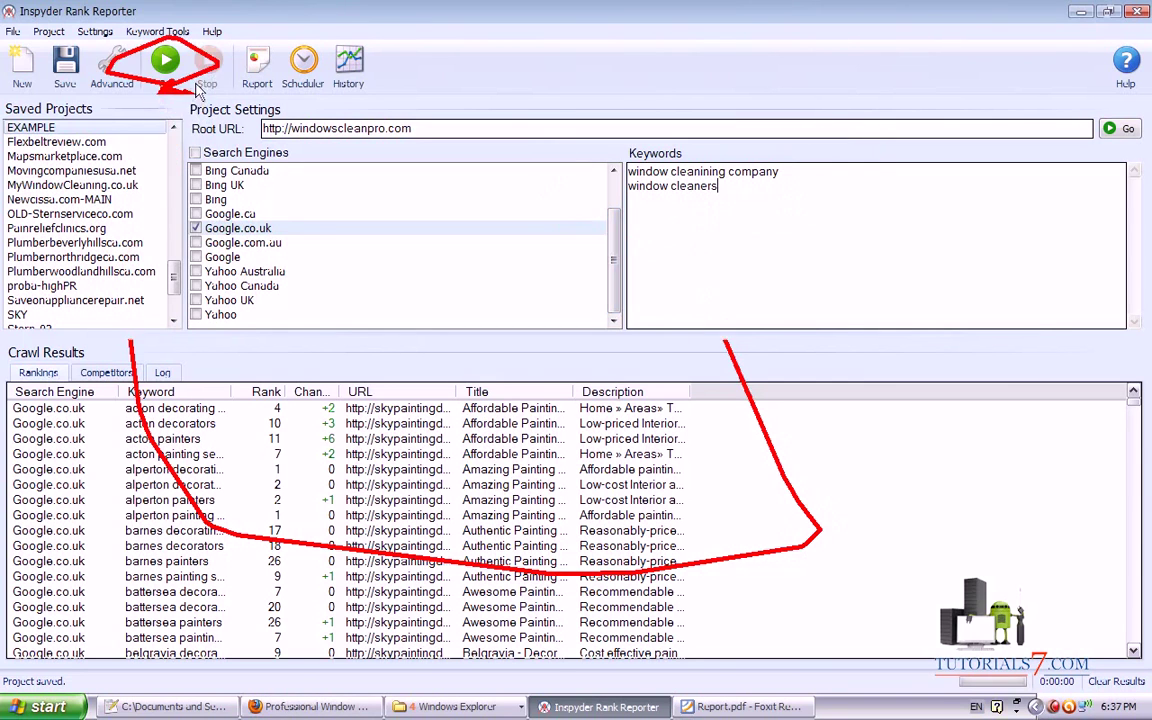
pyautogui.click(166, 62)
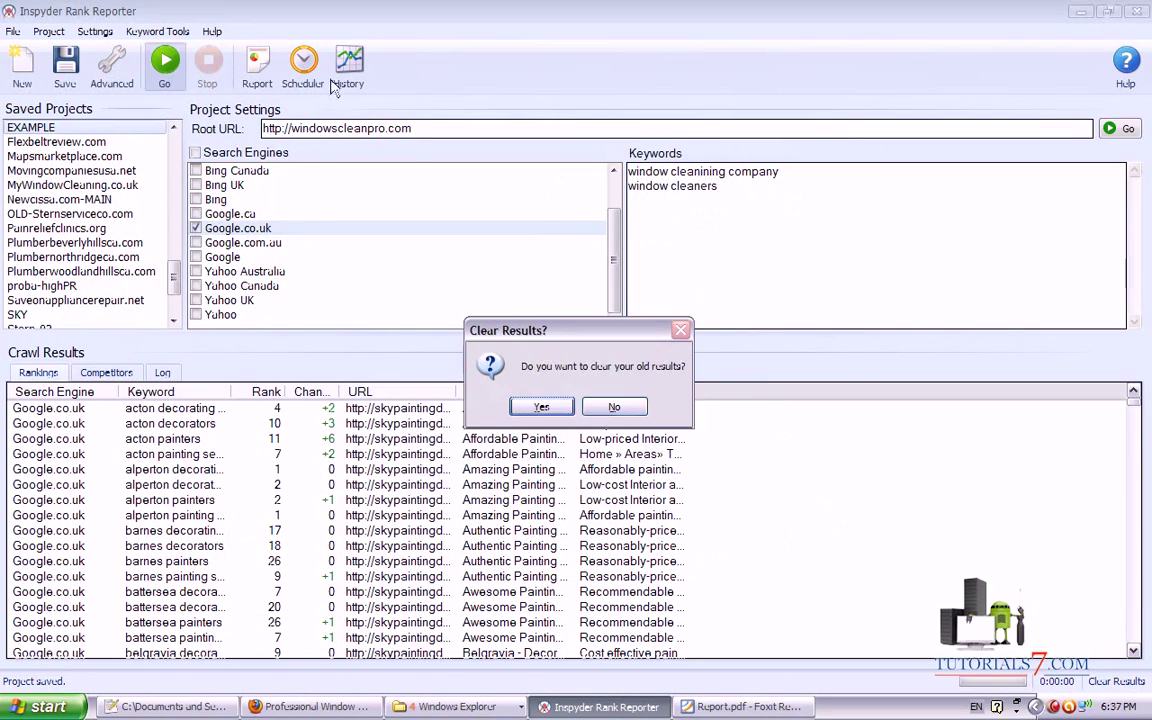
pyautogui.moveTo(484, 364); pyautogui.dragTo(434, 378)
pyautogui.press('Escape')
pyautogui.click(552, 404)
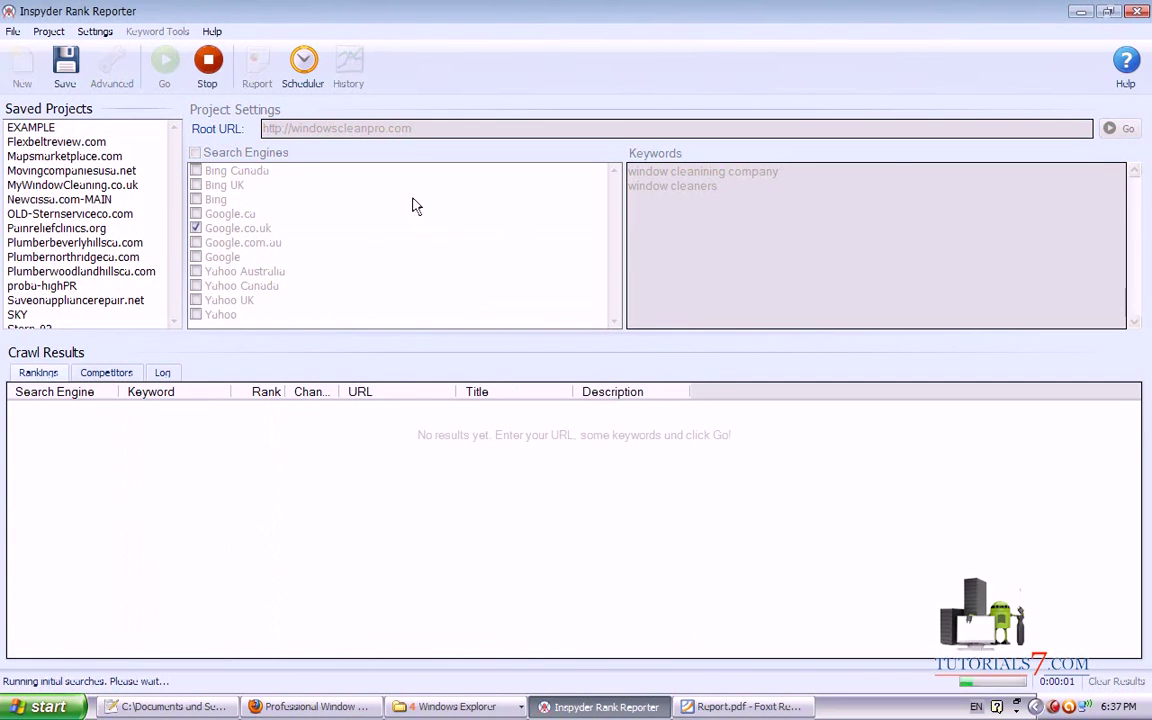
pyautogui.click(415, 554)
pyautogui.moveTo(376, 584)
pyautogui.mouseDown()
pyautogui.moveTo(409, 153)
pyautogui.moveTo(210, 168)
pyautogui.moveTo(310, 202)
pyautogui.mouseUp()
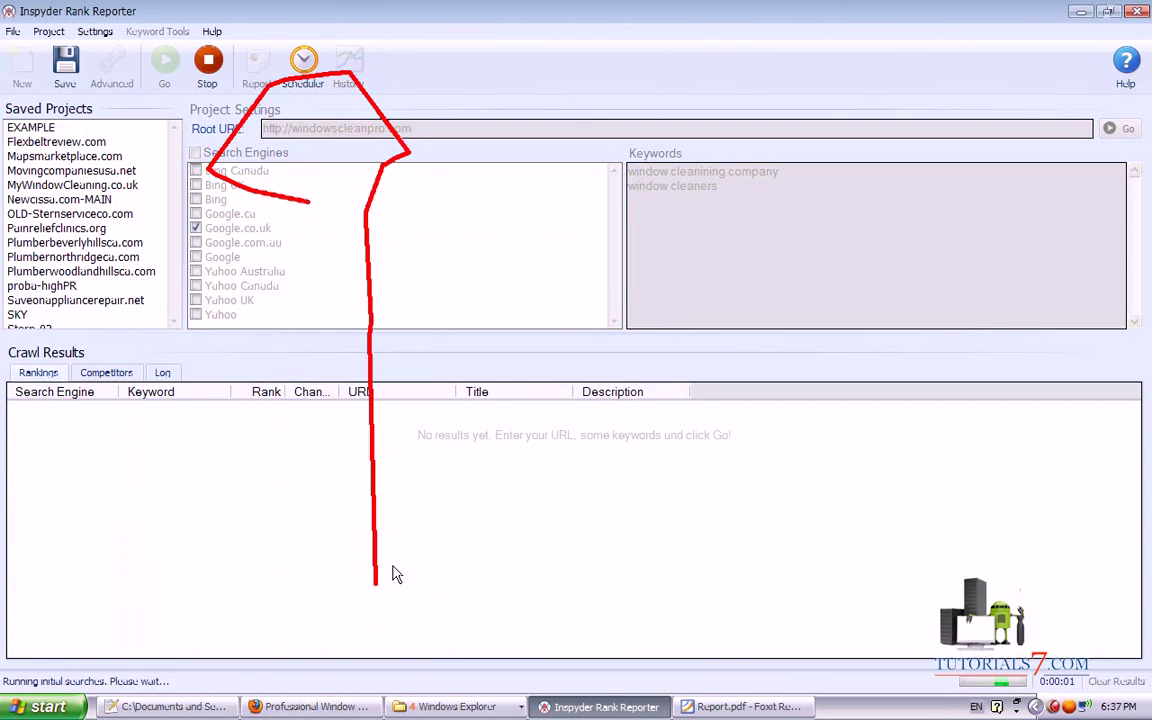
pyautogui.press('Escape')
pyautogui.moveTo(711, 456)
pyautogui.mouseDown()
pyautogui.moveTo(990, 712)
pyautogui.moveTo(1040, 660)
pyautogui.mouseUp()
pyautogui.press('Escape')
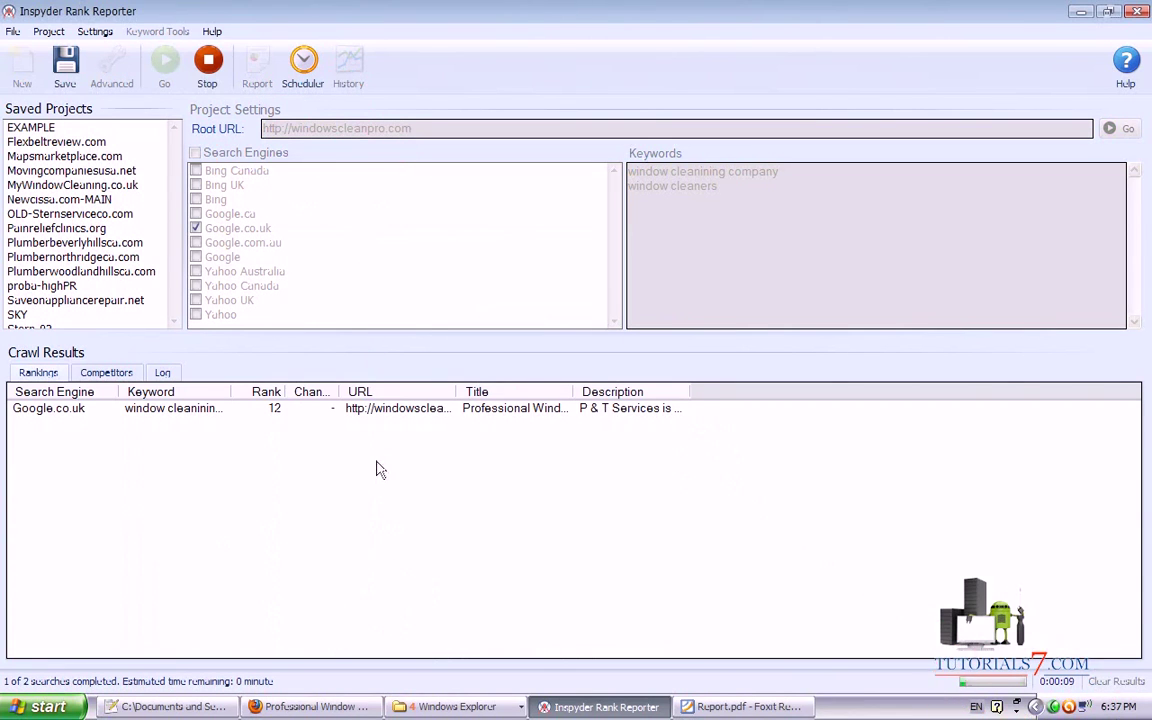
# Widen the Keyword, Change, URL and Title columns of the rankings table so their contents can be read.
pyautogui.moveTo(231, 392)
pyautogui.mouseDown()
pyautogui.moveTo(478, 382)
pyautogui.moveTo(481, 450)
pyautogui.moveTo(480, 390)
pyautogui.moveTo(492, 385)
pyautogui.mouseUp()
pyautogui.press('Escape')
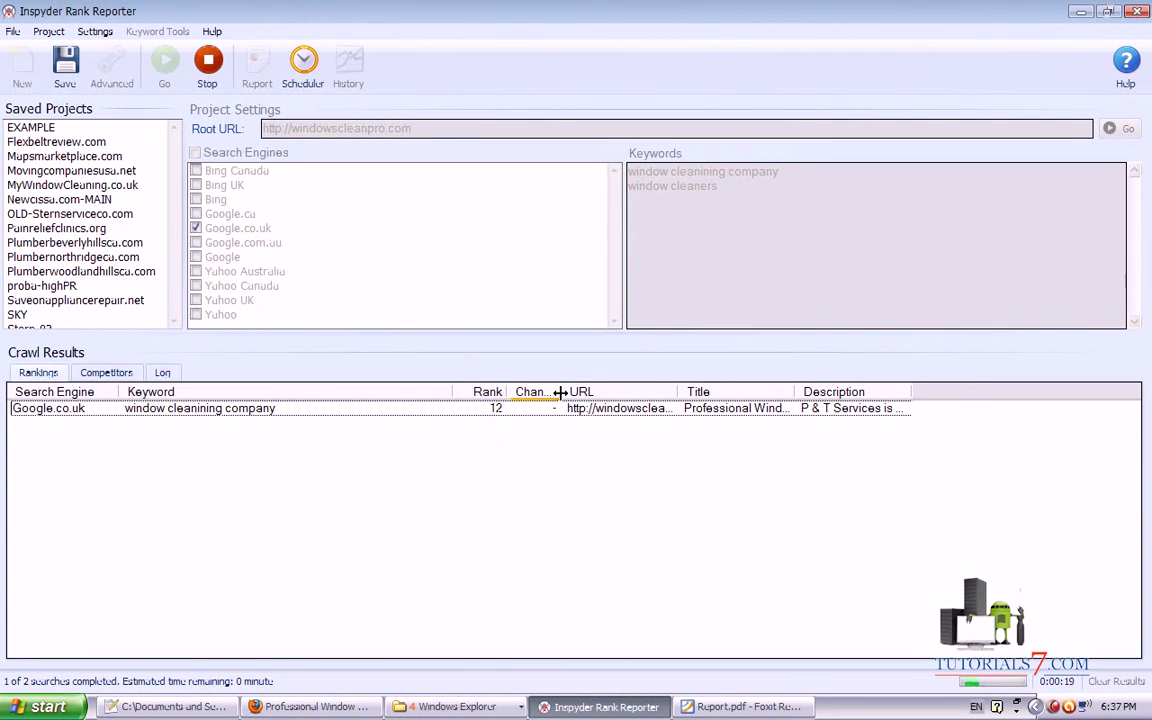
pyautogui.moveTo(561, 392); pyautogui.dragTo(614, 391)
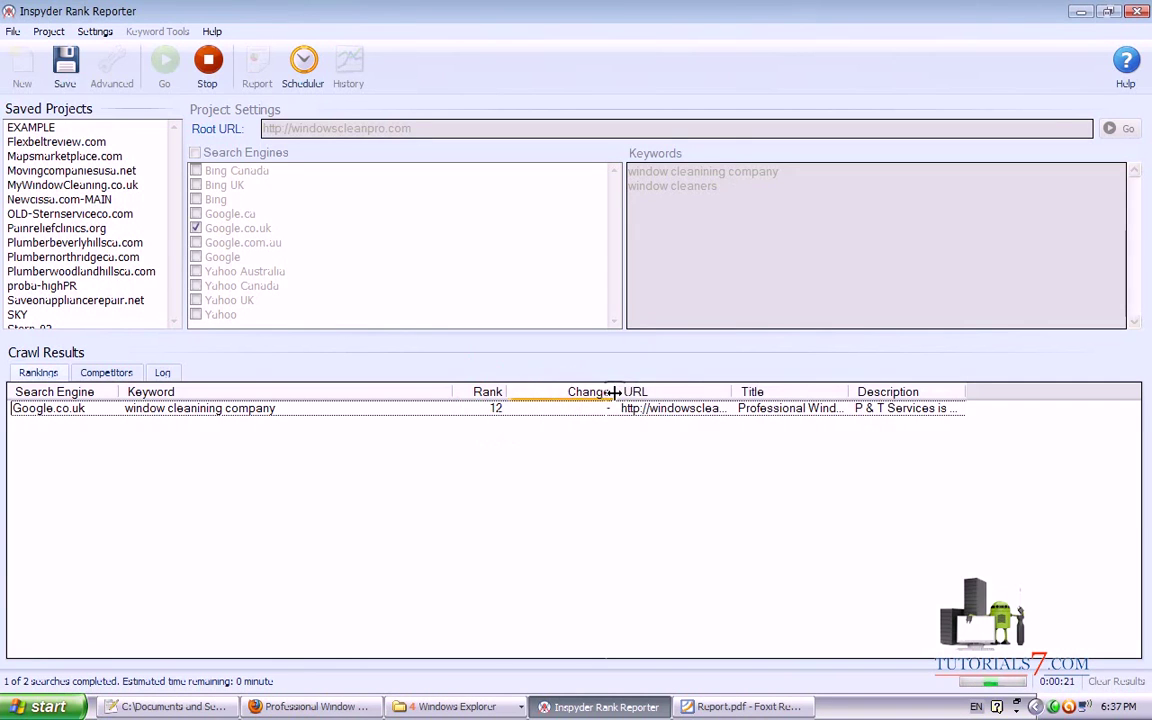
pyautogui.doubleClick(614, 392)
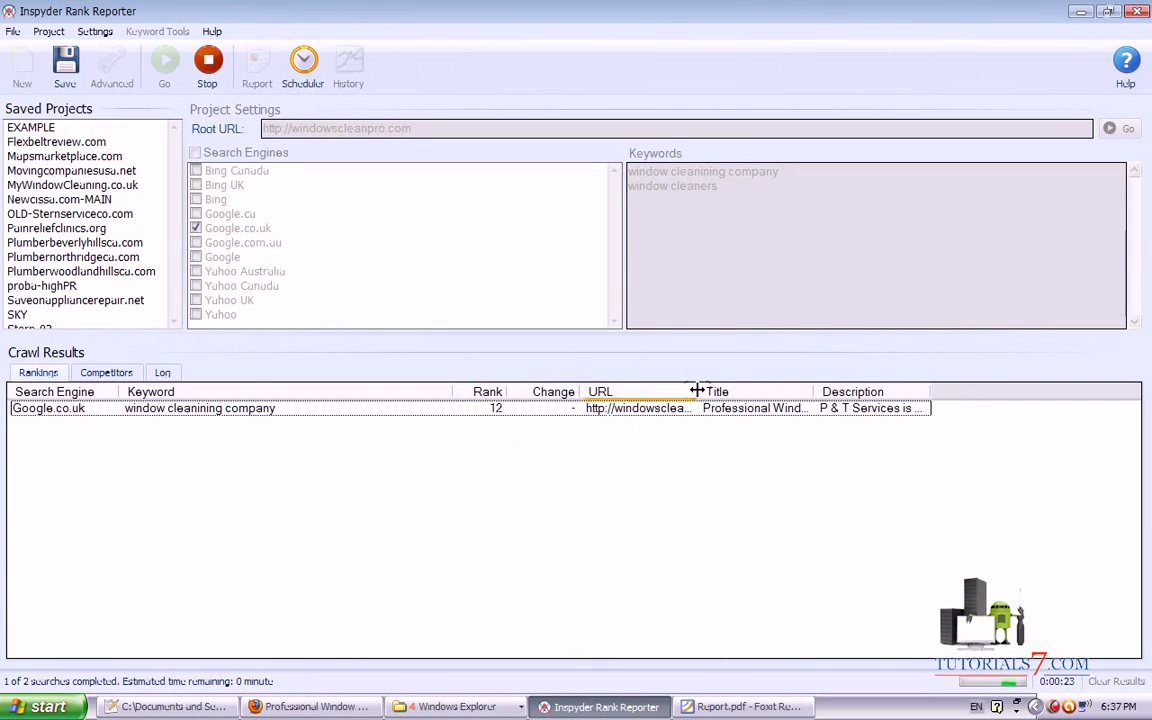
pyautogui.moveTo(697, 390); pyautogui.dragTo(728, 394)
pyautogui.moveTo(848, 394); pyautogui.dragTo(1005, 394)
# Switch to Firefox, open PageWash in a new tab and browse through it to Google's UK site.
pyautogui.click(310, 707)
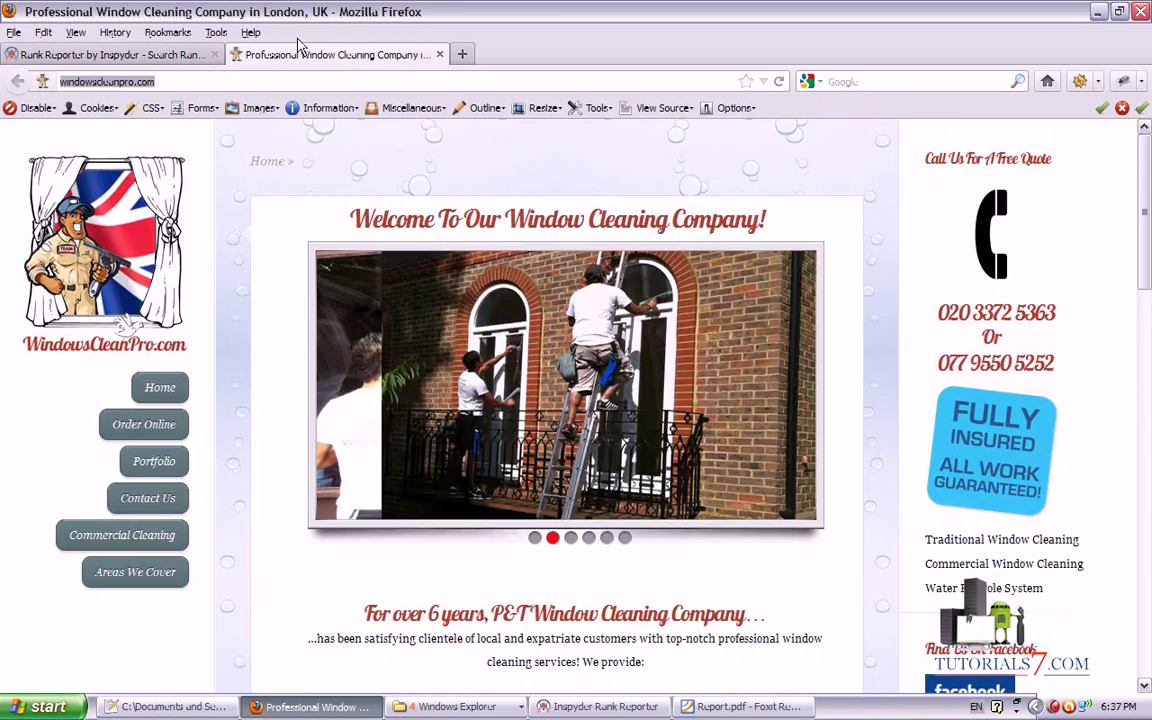
pyautogui.click(462, 54)
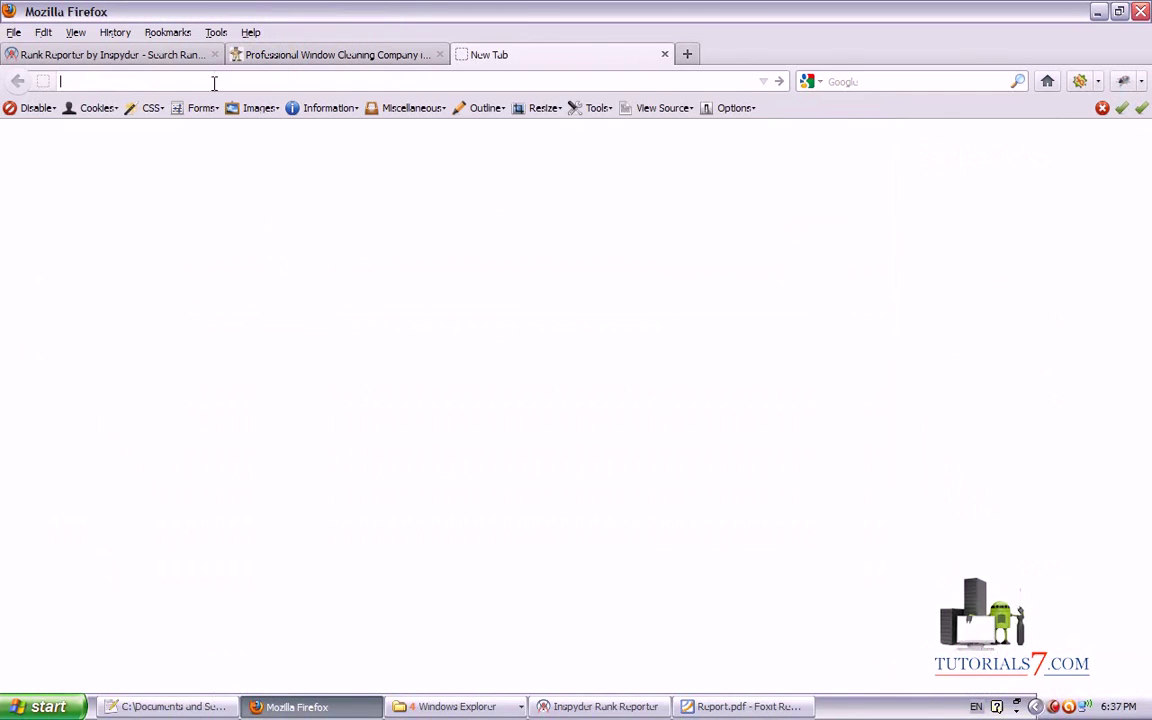
pyautogui.write('pagewa')
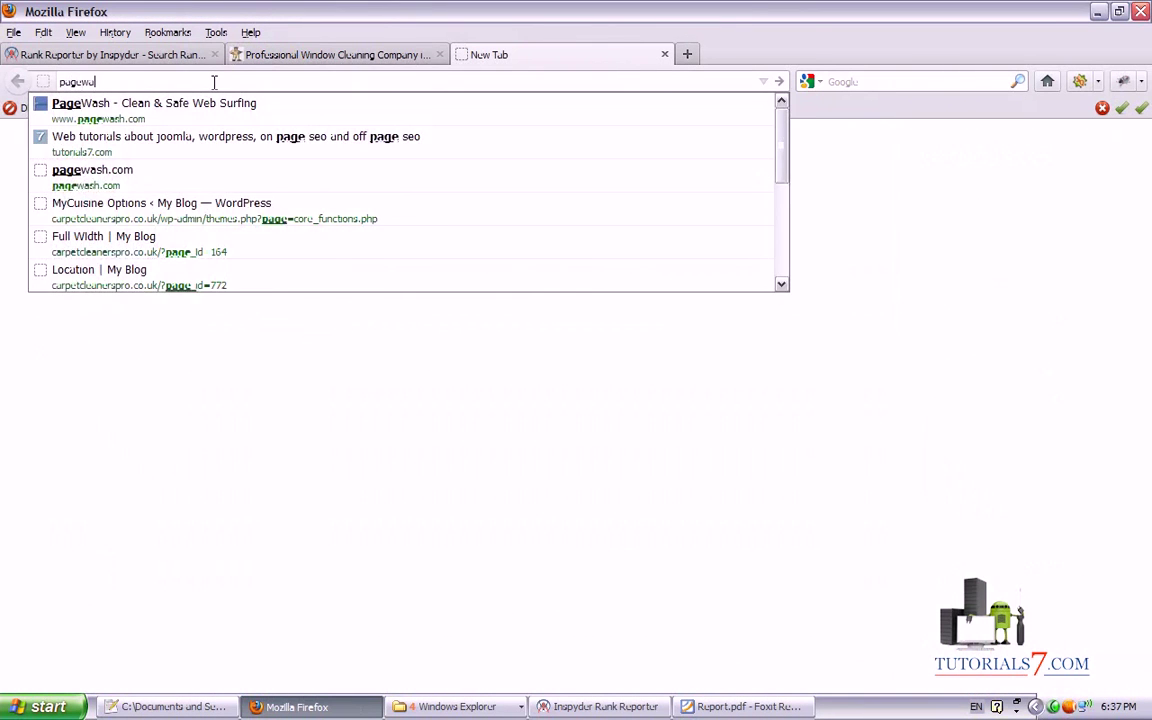
pyautogui.press('Down')
pyautogui.press('Return')
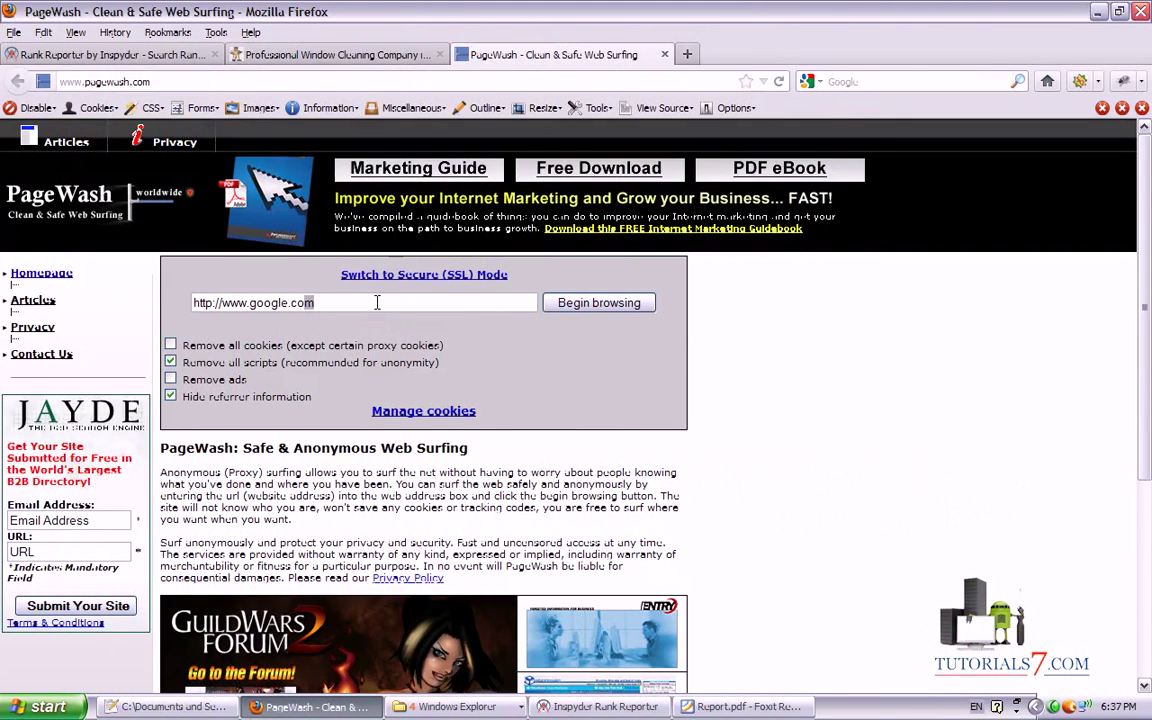
pyautogui.write('uk')
pyautogui.press('Return')
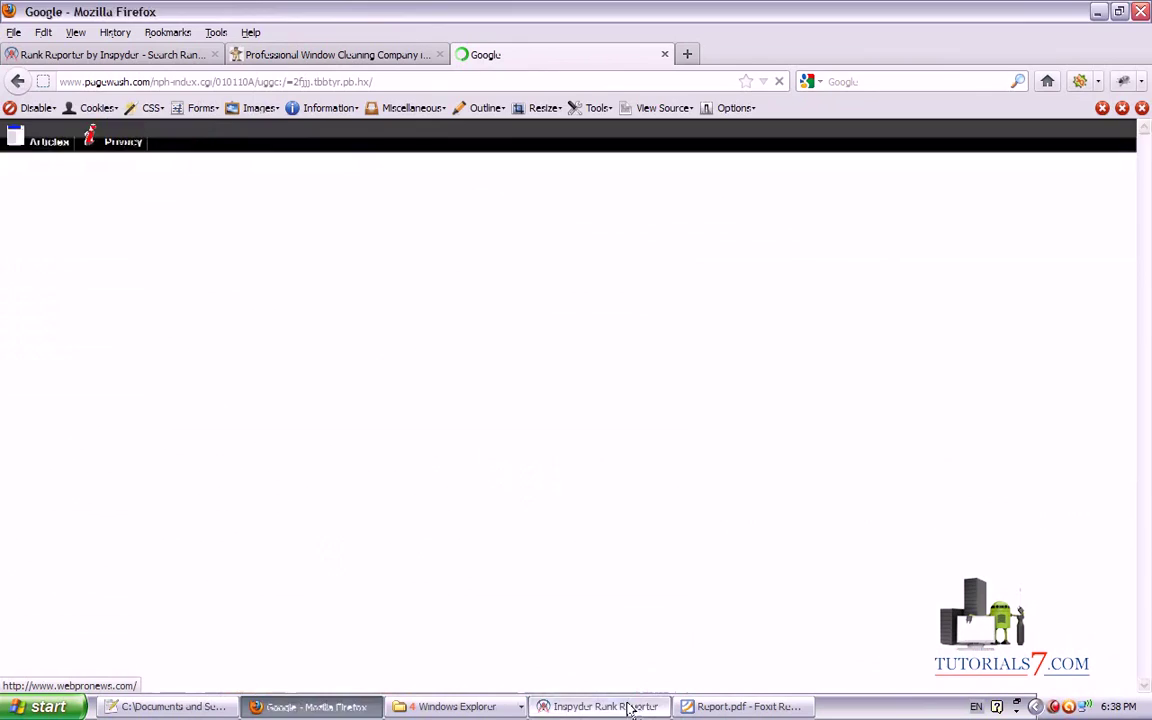
# Check the ranked keyword in Inspyder Rank Reporter, and search Google UK through PageWash for "window cleaning company".
pyautogui.click(615, 706)
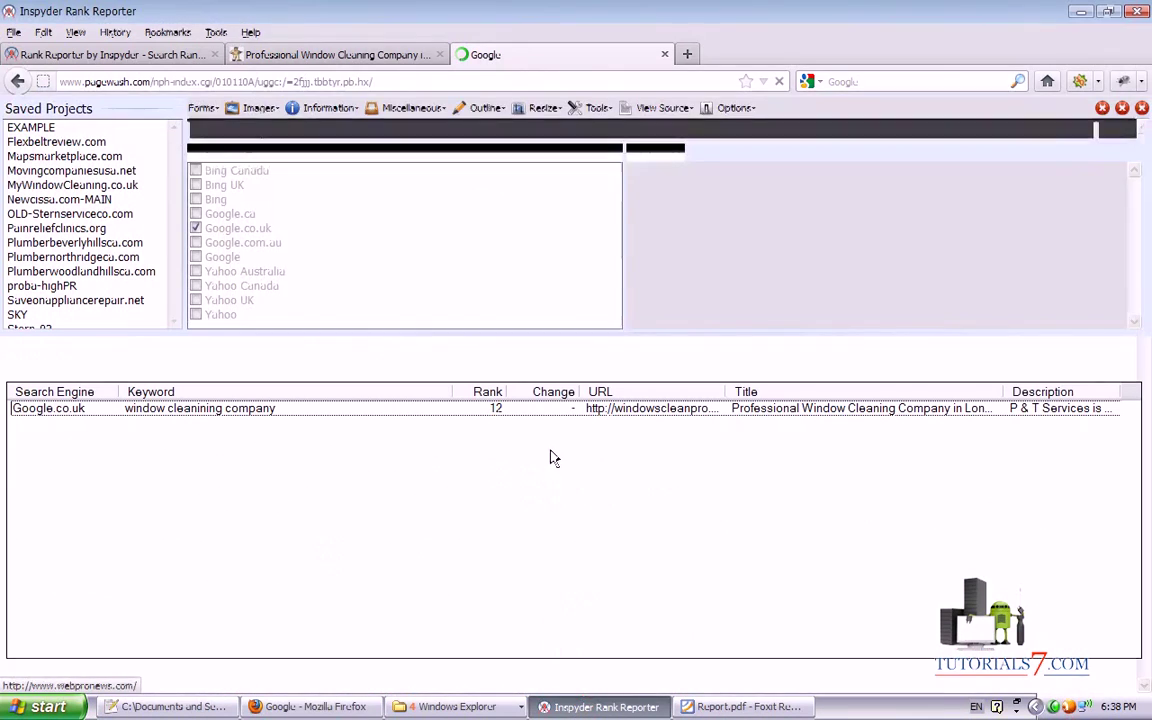
pyautogui.click(312, 706)
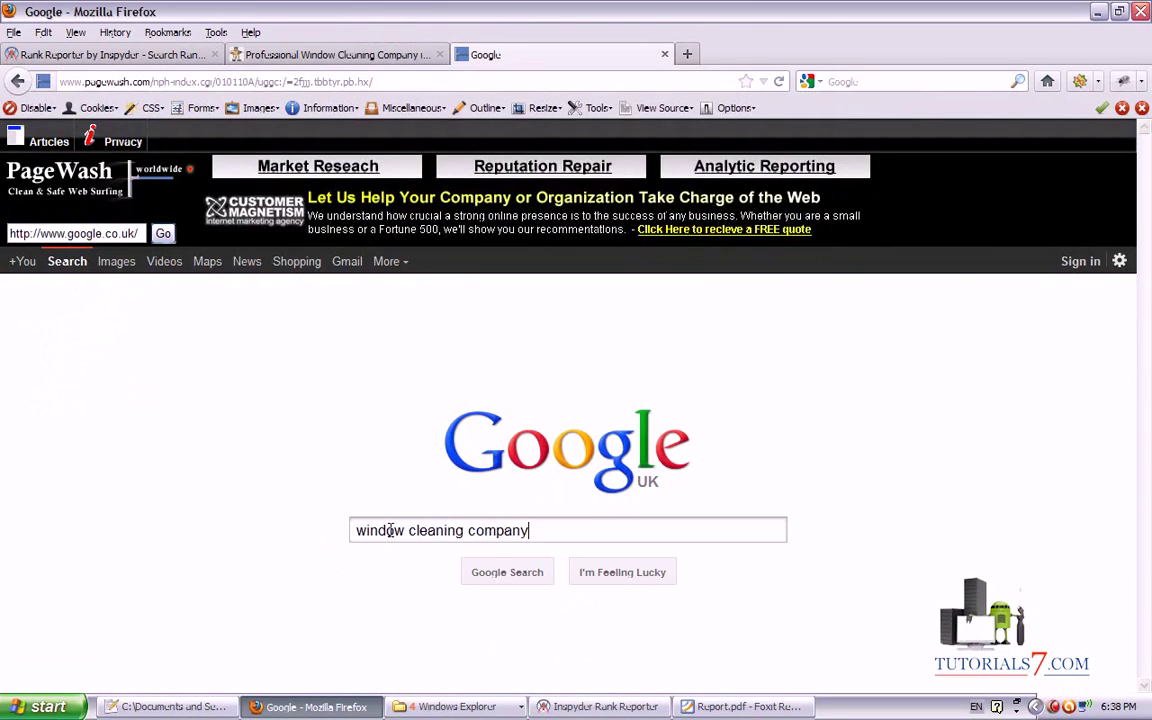
pyautogui.press('Return')
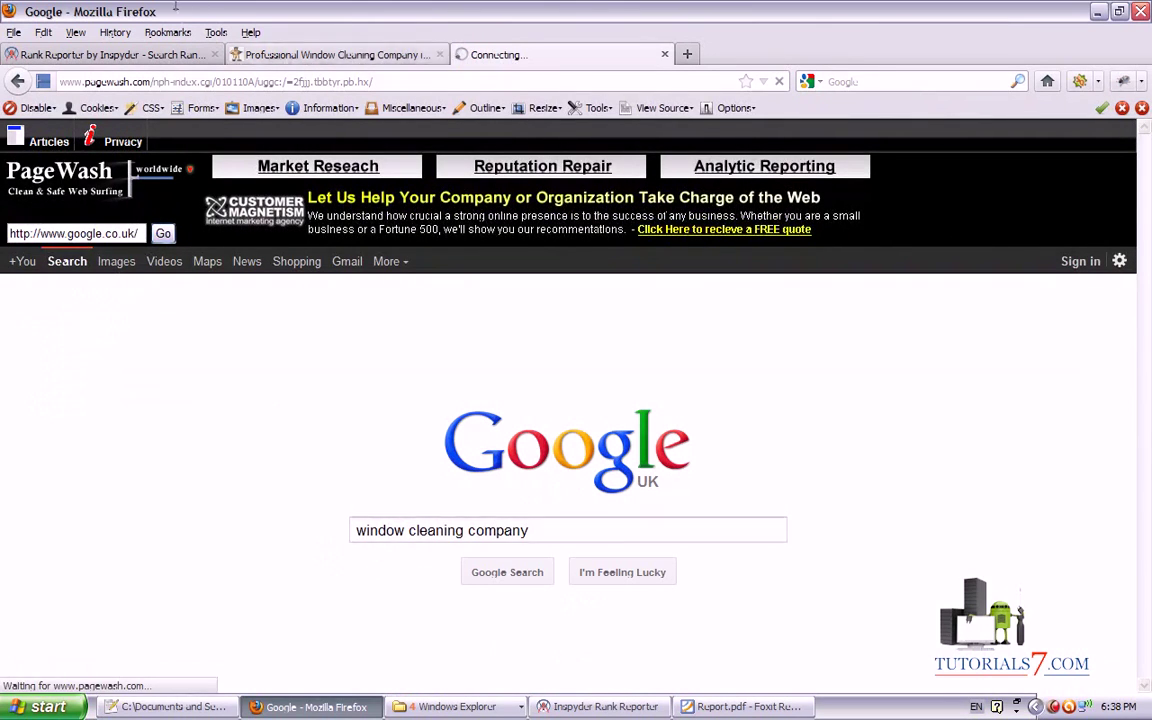
# Locate the windowscleanpro.com listing in the Google UK results for "window cleaning company" in Firefox and circle it with the screen pen.
pyautogui.hotkey('alt', 'Tab')
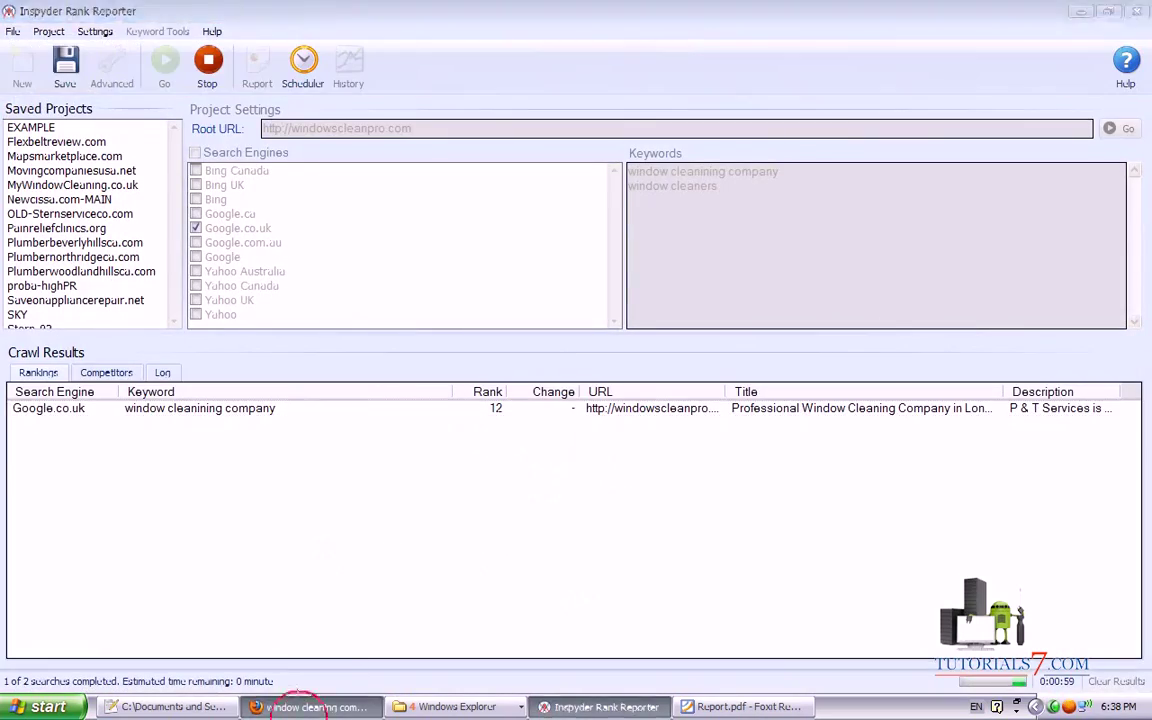
pyautogui.click(312, 706)
pyautogui.moveTo(1144, 232); pyautogui.dragTo(1149, 344)
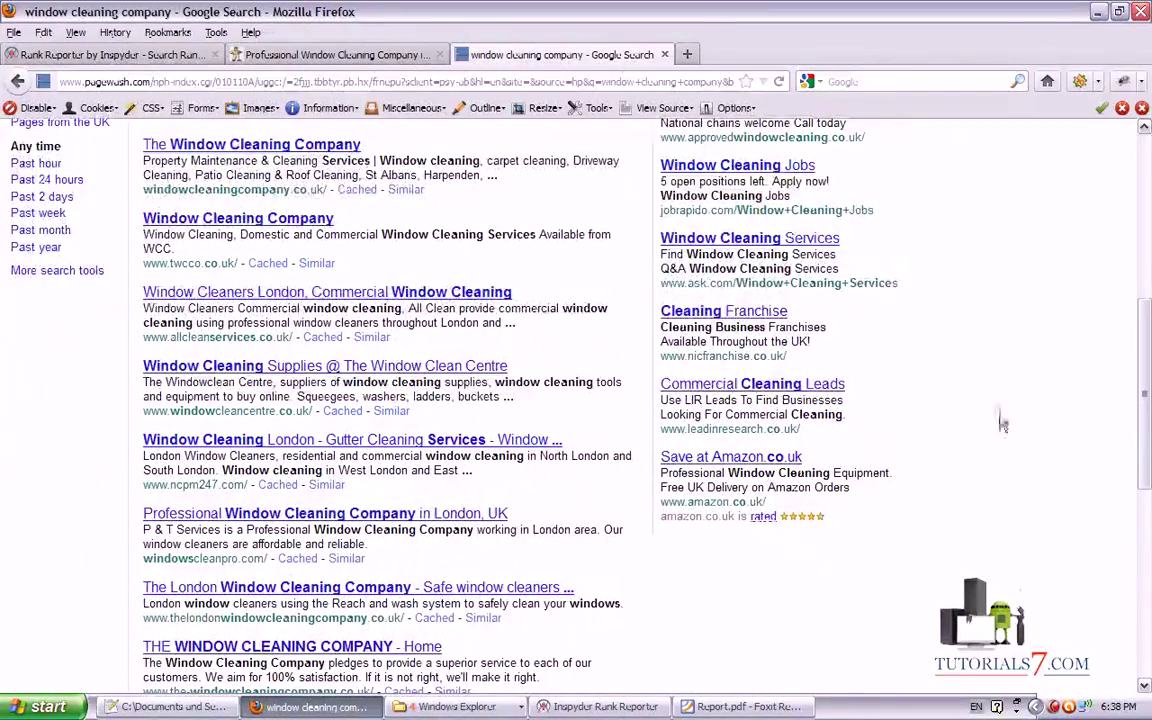
pyautogui.moveTo(130, 572)
pyautogui.mouseDown()
pyautogui.moveTo(640, 582)
pyautogui.moveTo(616, 506)
pyautogui.moveTo(152, 500)
pyautogui.moveTo(120, 568)
pyautogui.mouseUp()
pyautogui.press('Escape')
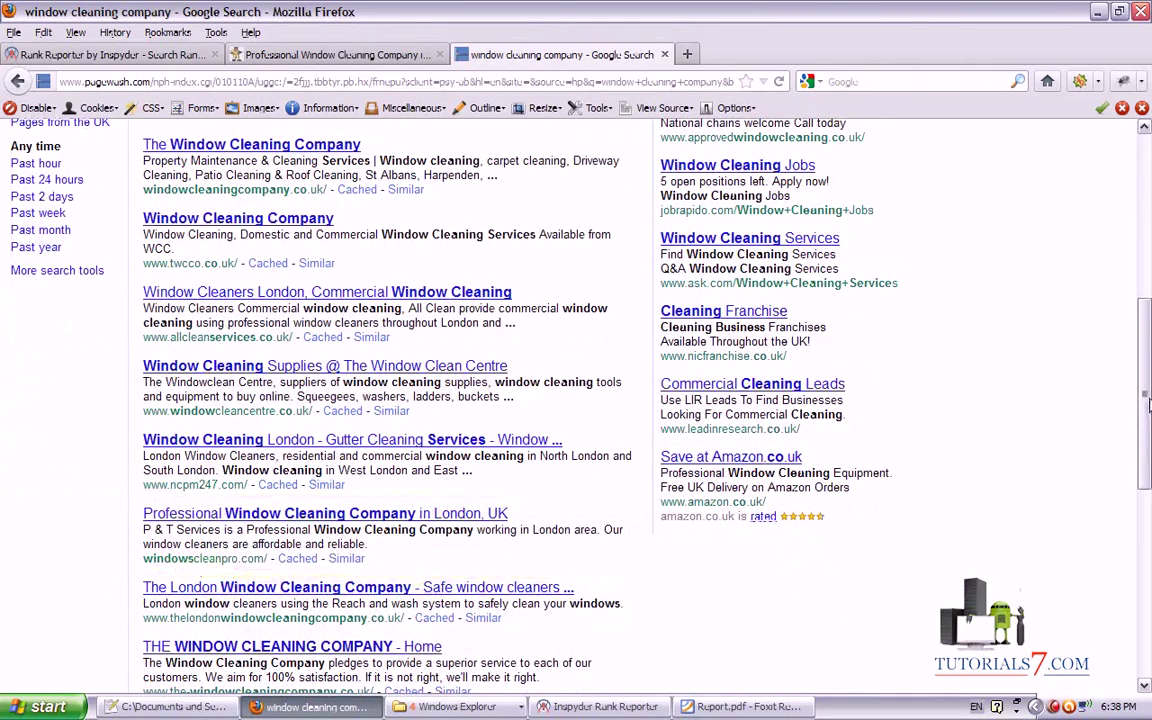
pyautogui.scroll(1, 1133, 378)
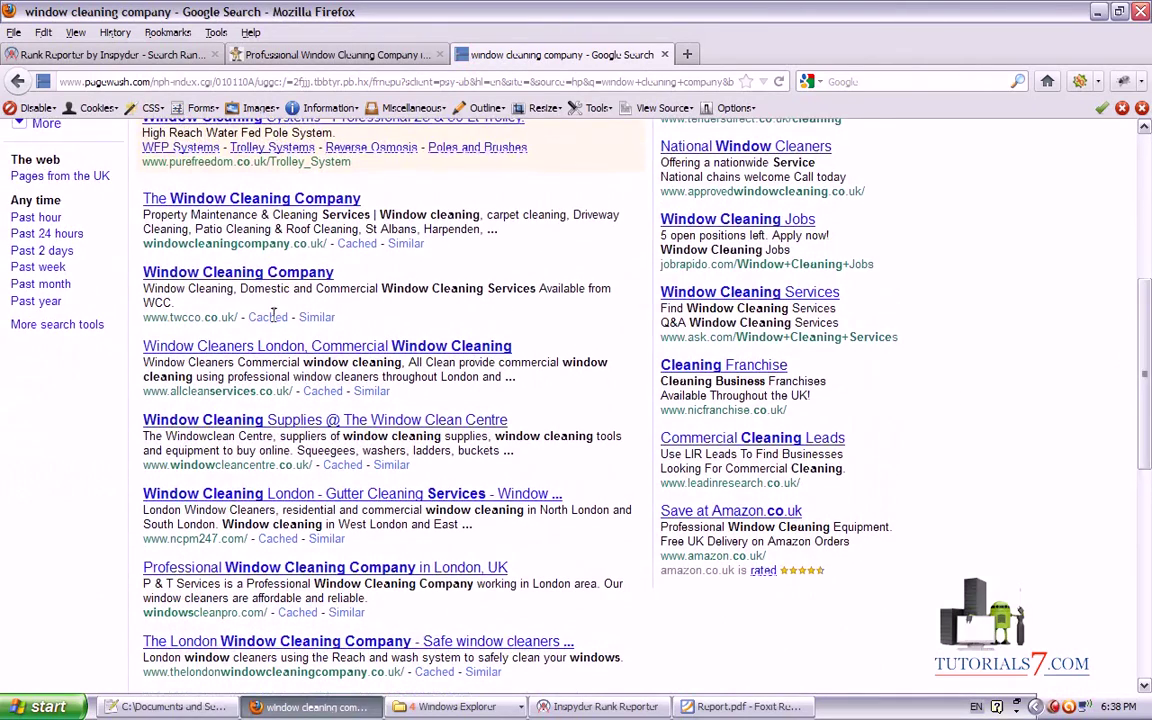
pyautogui.moveTo(104, 550)
pyautogui.mouseDown()
pyautogui.moveTo(104, 610)
pyautogui.moveTo(640, 632)
pyautogui.moveTo(10, 540)
pyautogui.mouseUp()
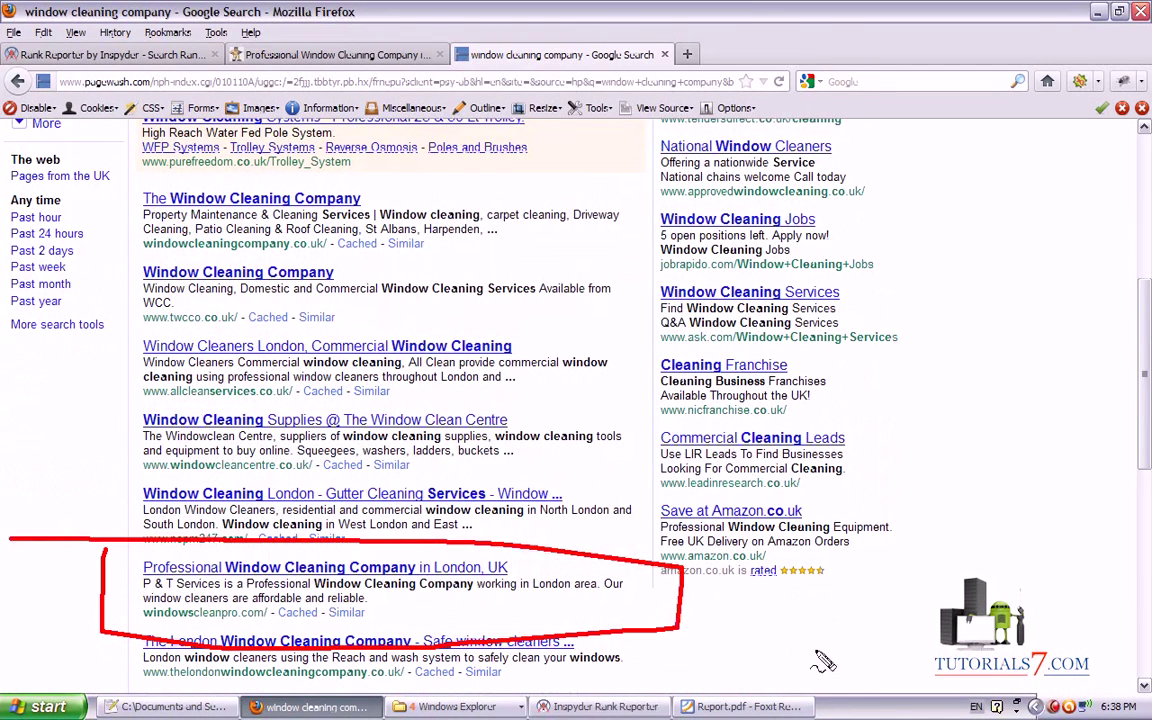
# Compare the Google UK results for "window cleaning company" with the EXAMPLE project's rankings in Inspyder Rank Reporter.
pyautogui.click(572, 706)
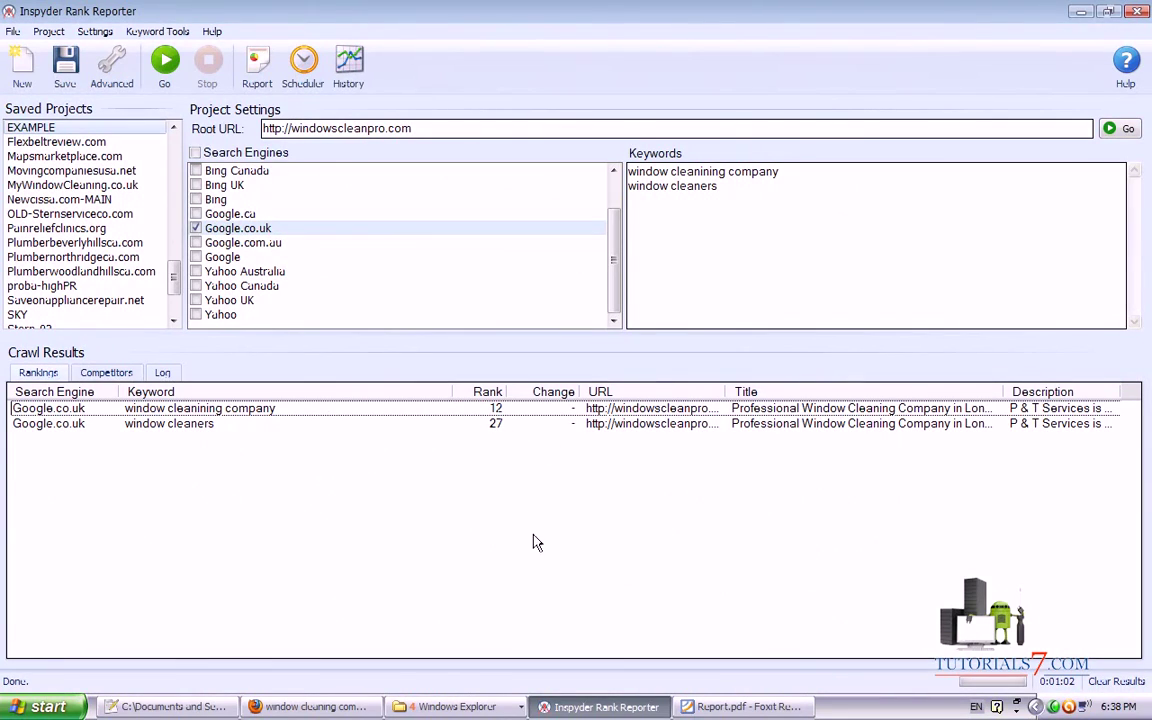
pyautogui.click(296, 704)
pyautogui.scroll(10, 1140, 210)
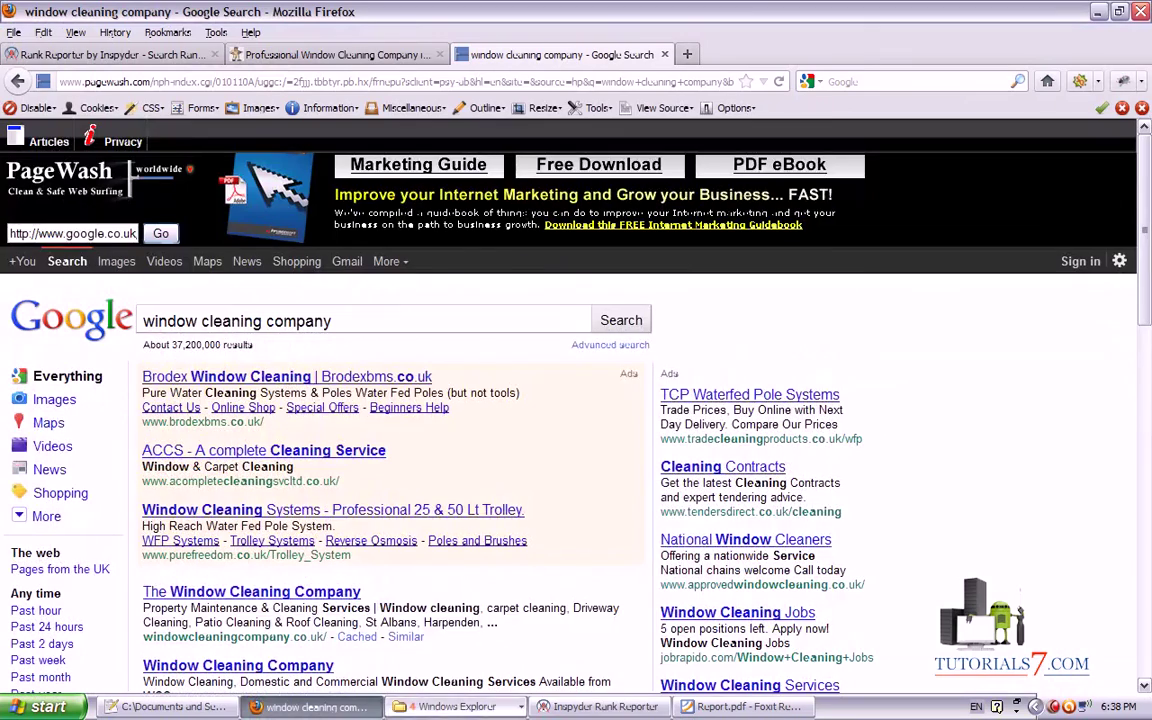
pyautogui.click(600, 706)
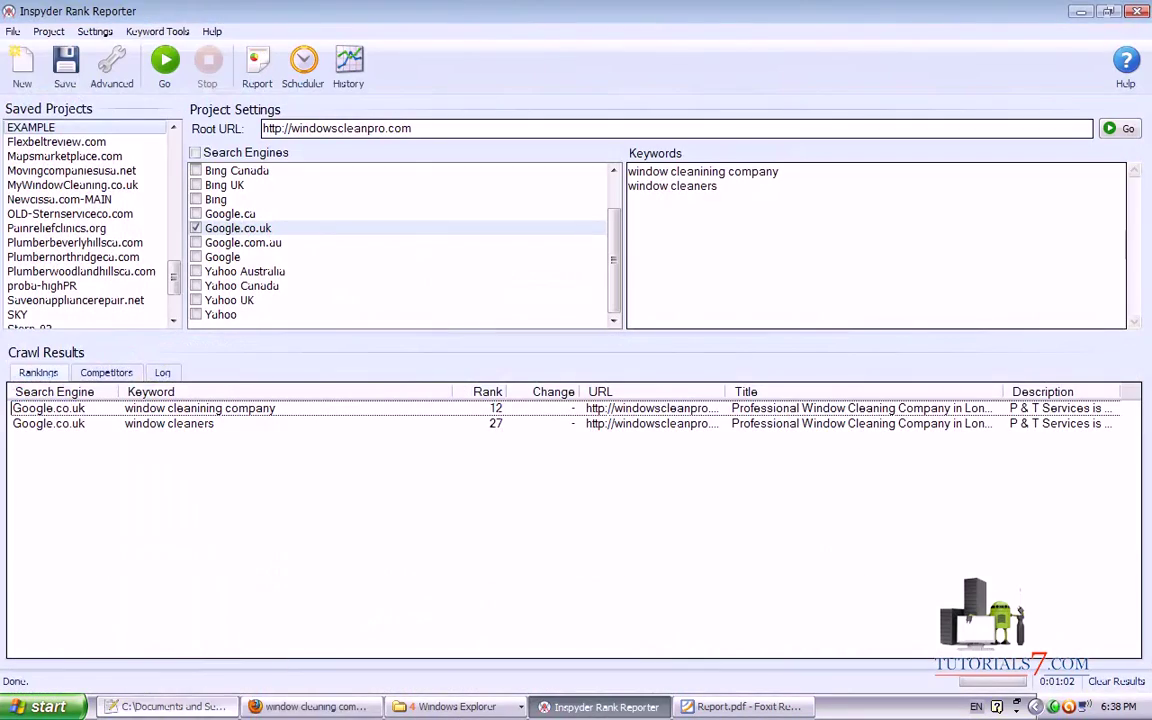
pyautogui.click(310, 706)
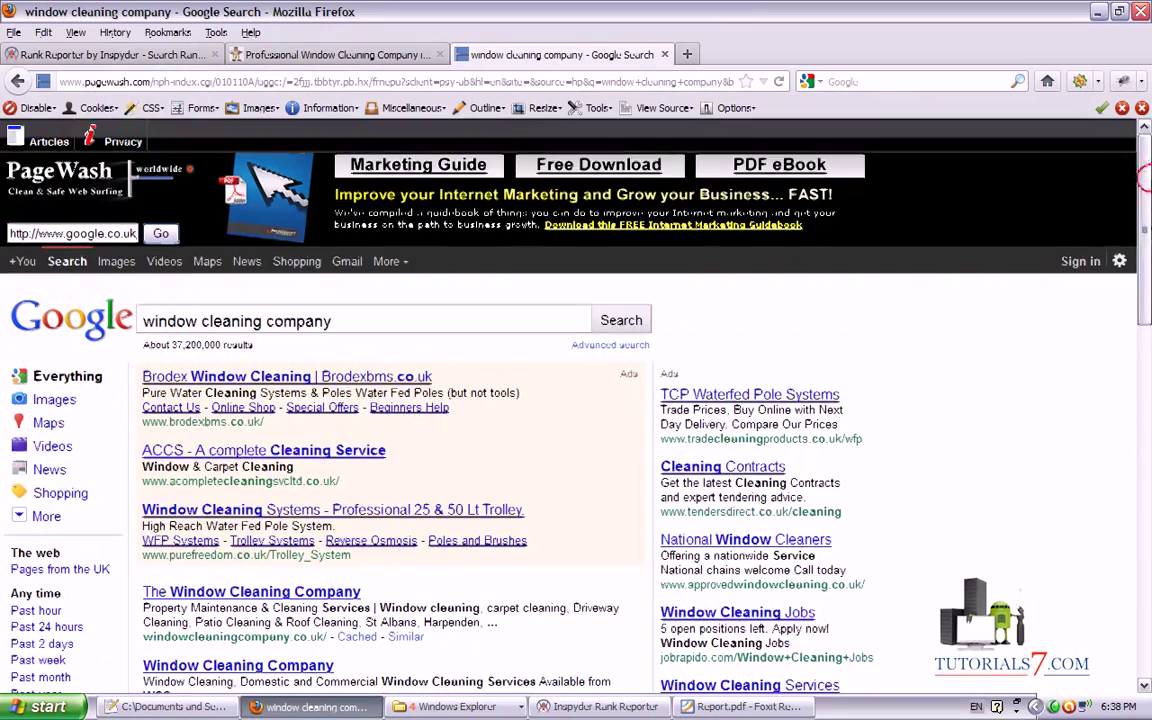
pyautogui.scroll(-3, 395, 288)
pyautogui.hotkey('alt', 'Tab')
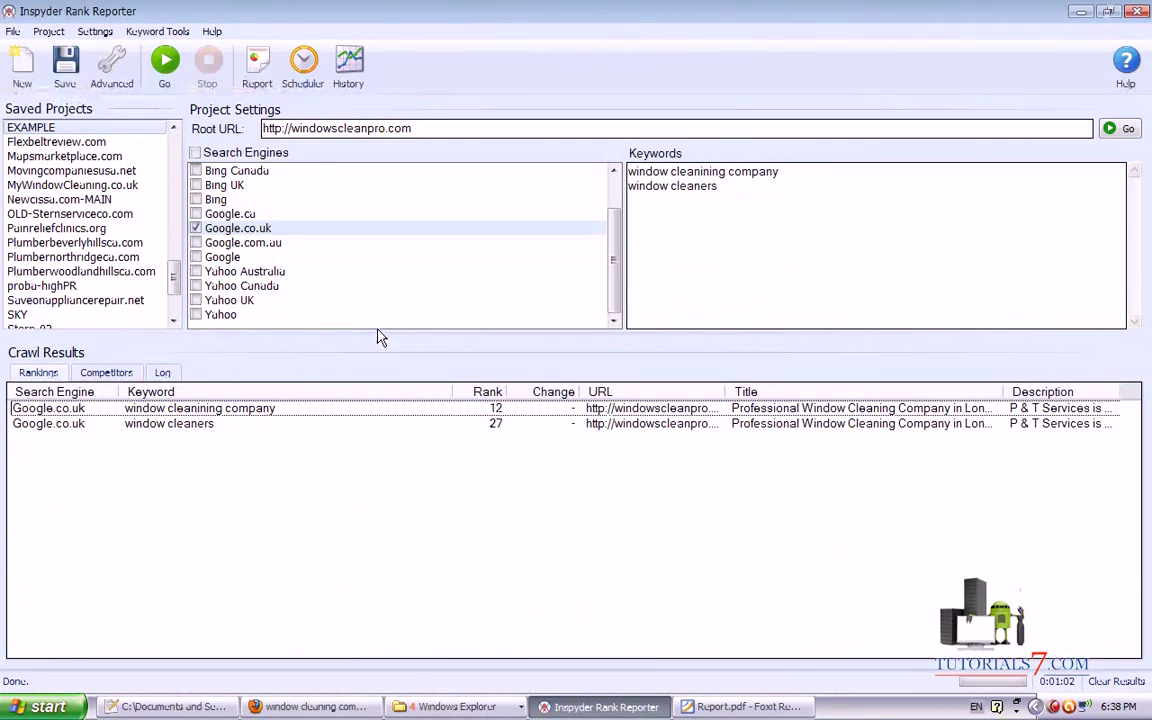
# Mark the Rank values of both keywords in the rankings table with the screen pen, add a handwritten 7, and clear the markings.
pyautogui.moveTo(458, 622)
pyautogui.mouseDown()
pyautogui.moveTo(490, 462)
pyautogui.moveTo(541, 412)
pyautogui.moveTo(456, 444)
pyautogui.mouseUp()
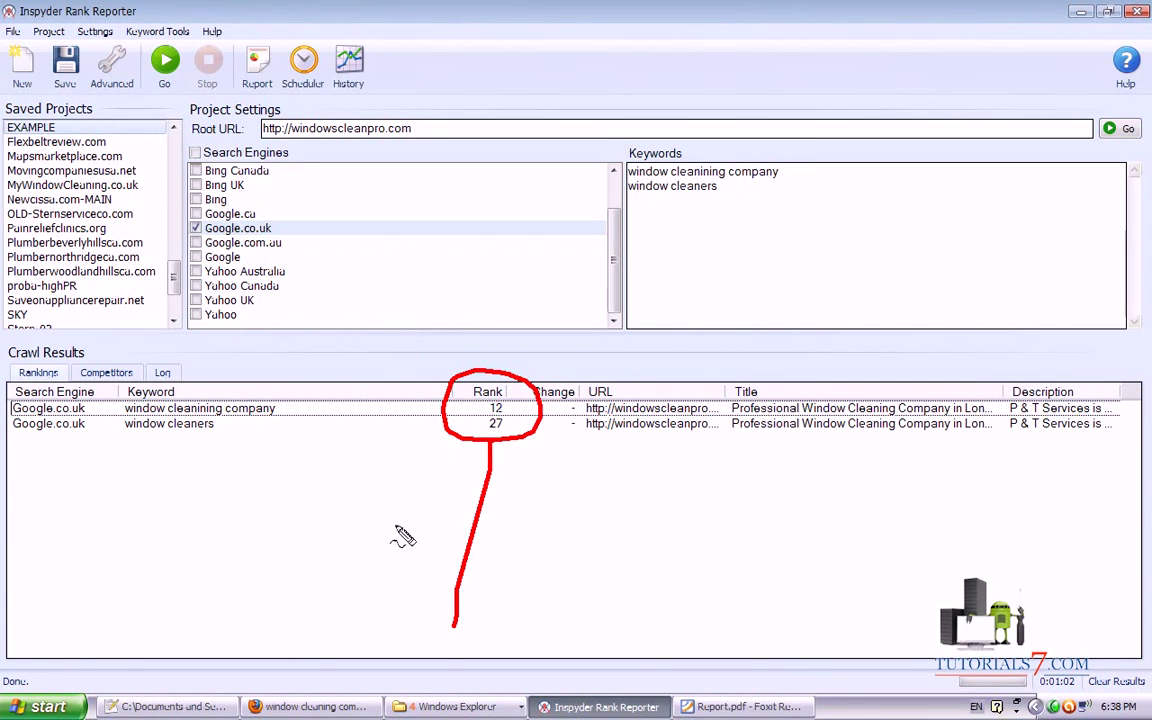
pyautogui.moveTo(268, 443)
pyautogui.mouseDown()
pyautogui.moveTo(300, 446)
pyautogui.moveTo(303, 550)
pyautogui.mouseUp()
pyautogui.moveTo(110, 510)
pyautogui.mouseDown()
pyautogui.moveTo(228, 510)
pyautogui.moveTo(152, 521)
pyautogui.moveTo(157, 565)
pyautogui.mouseUp()
pyautogui.moveTo(171, 493); pyautogui.dragTo(150, 548)
pyautogui.moveTo(311, 498); pyautogui.dragTo(365, 498)
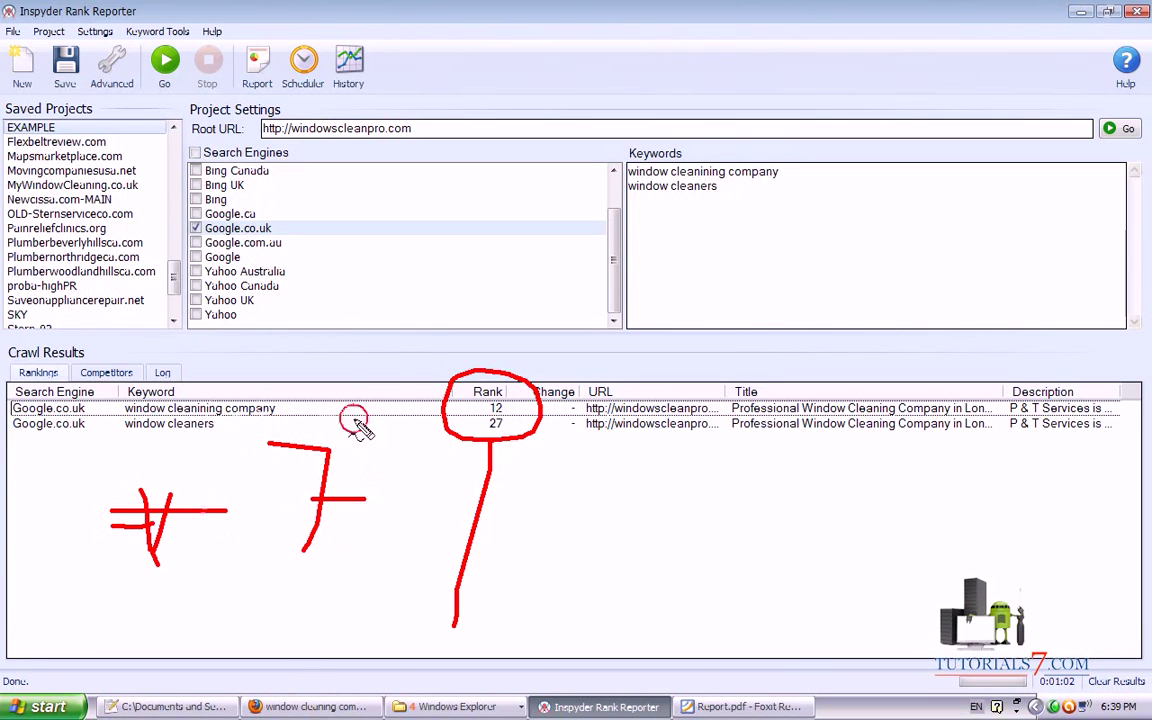
pyautogui.moveTo(360, 428); pyautogui.dragTo(145, 411)
pyautogui.press('Escape')
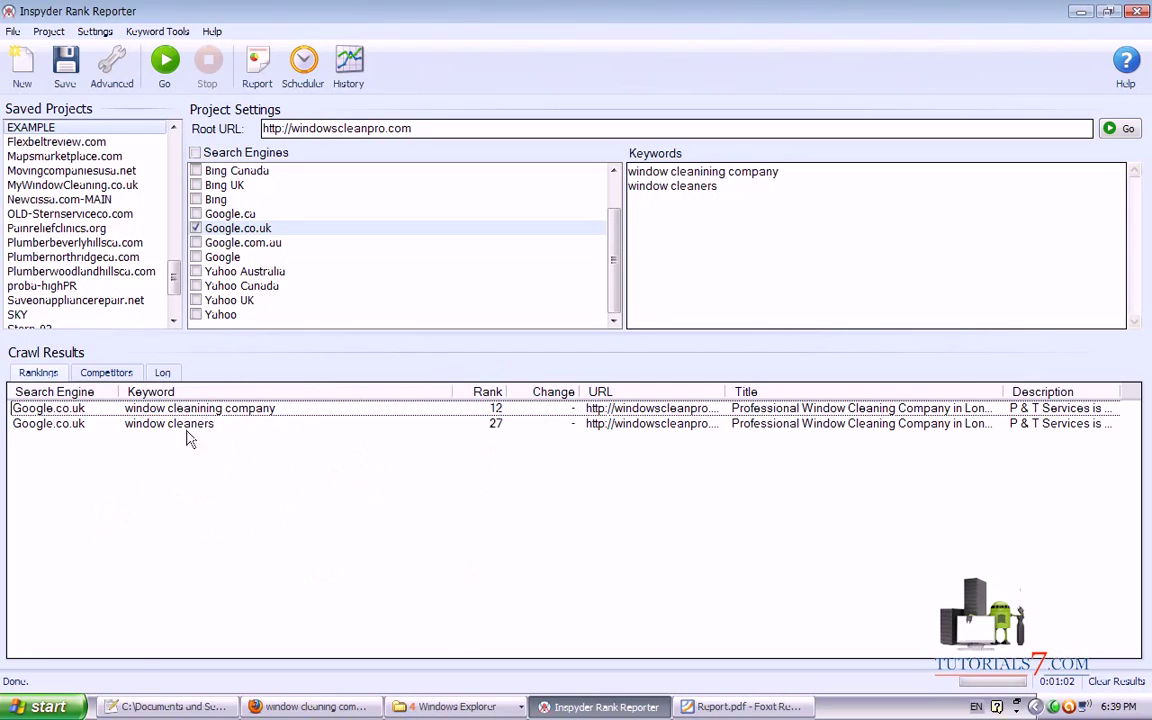
# Return to Firefox and view the second page of Google UK results for "window cleaning company".
pyautogui.click(308, 706)
pyautogui.moveTo(1145, 214); pyautogui.dragTo(1145, 516)
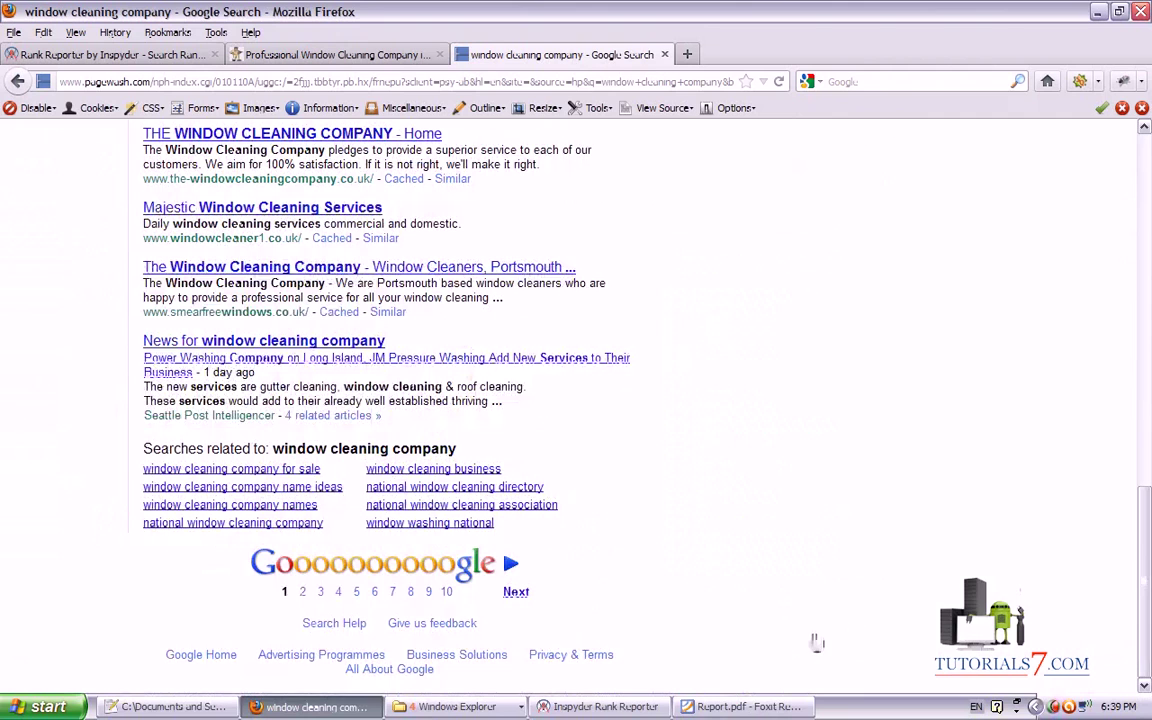
pyautogui.click(303, 593)
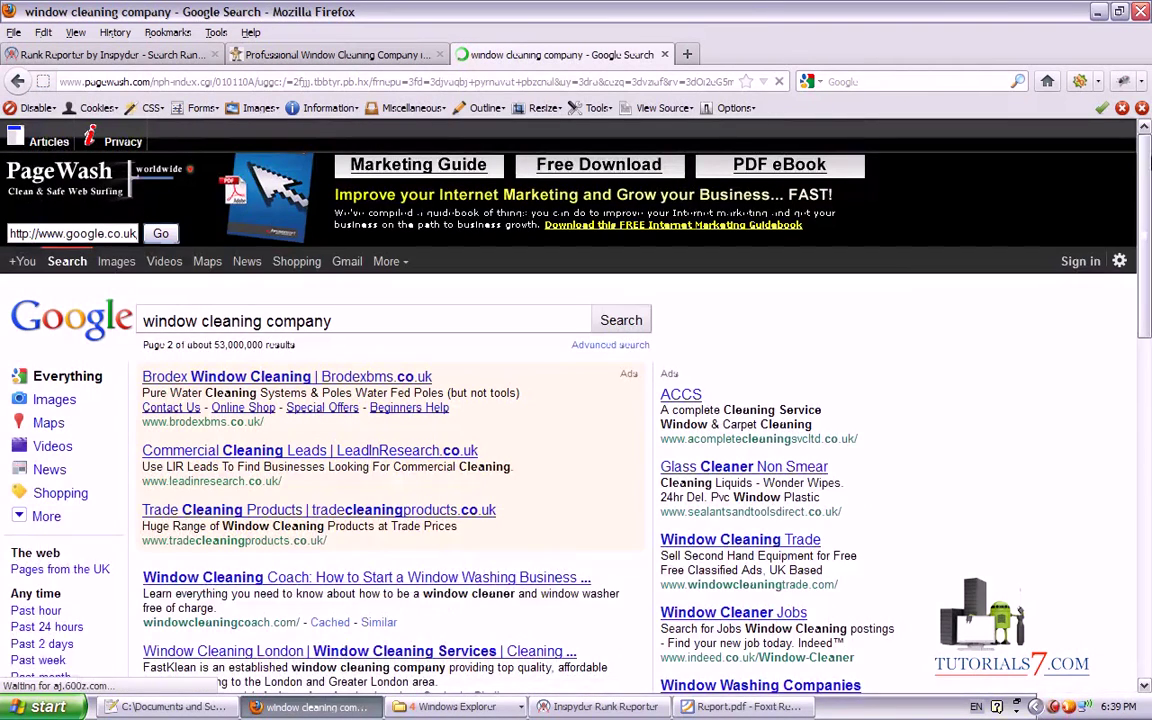
pyautogui.moveTo(1147, 160); pyautogui.dragTo(1128, 130)
# Search Google UK for "window cleaners" and go through the results to the third page.
pyautogui.click(240, 318)
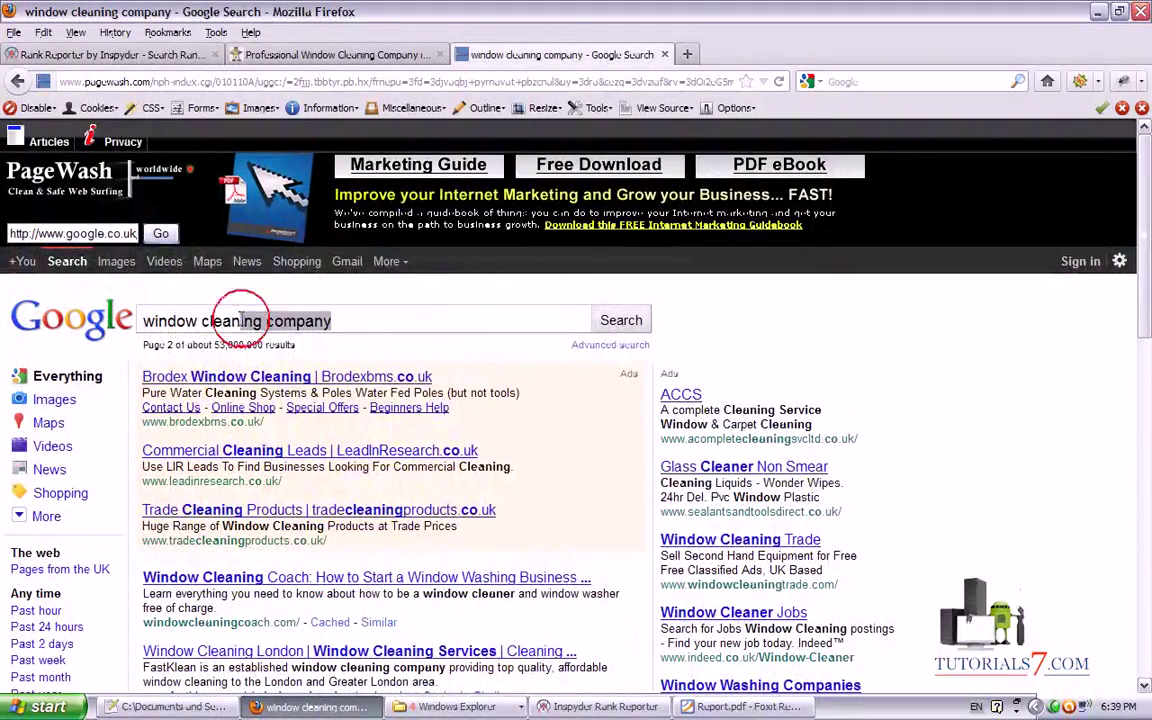
pyautogui.write('ers')
pyautogui.click(620, 320)
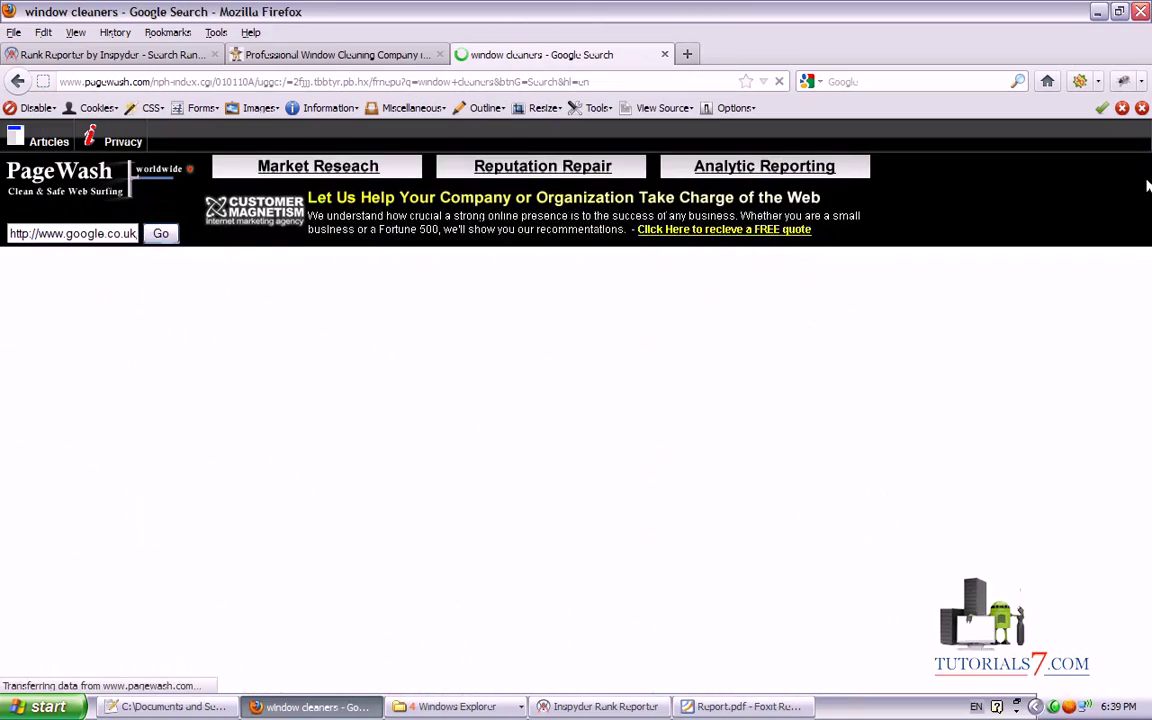
pyautogui.scroll(-15, 1147, 180)
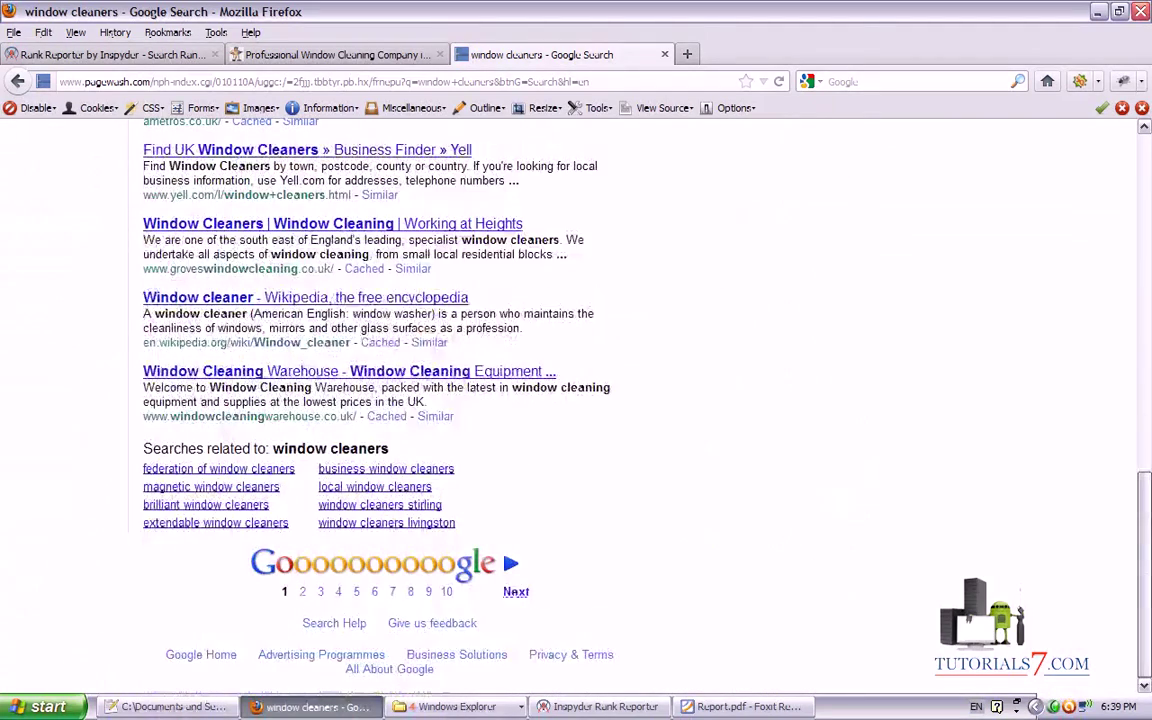
pyautogui.click(516, 592)
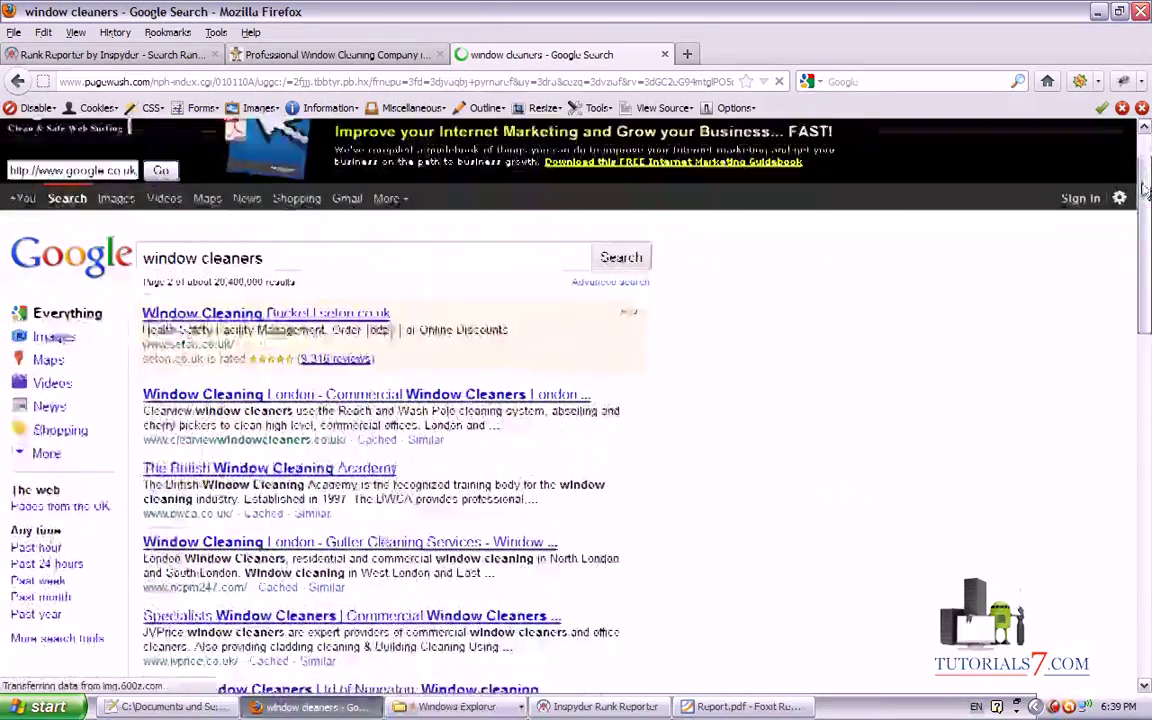
pyautogui.moveTo(1147, 177); pyautogui.dragTo(1144, 527)
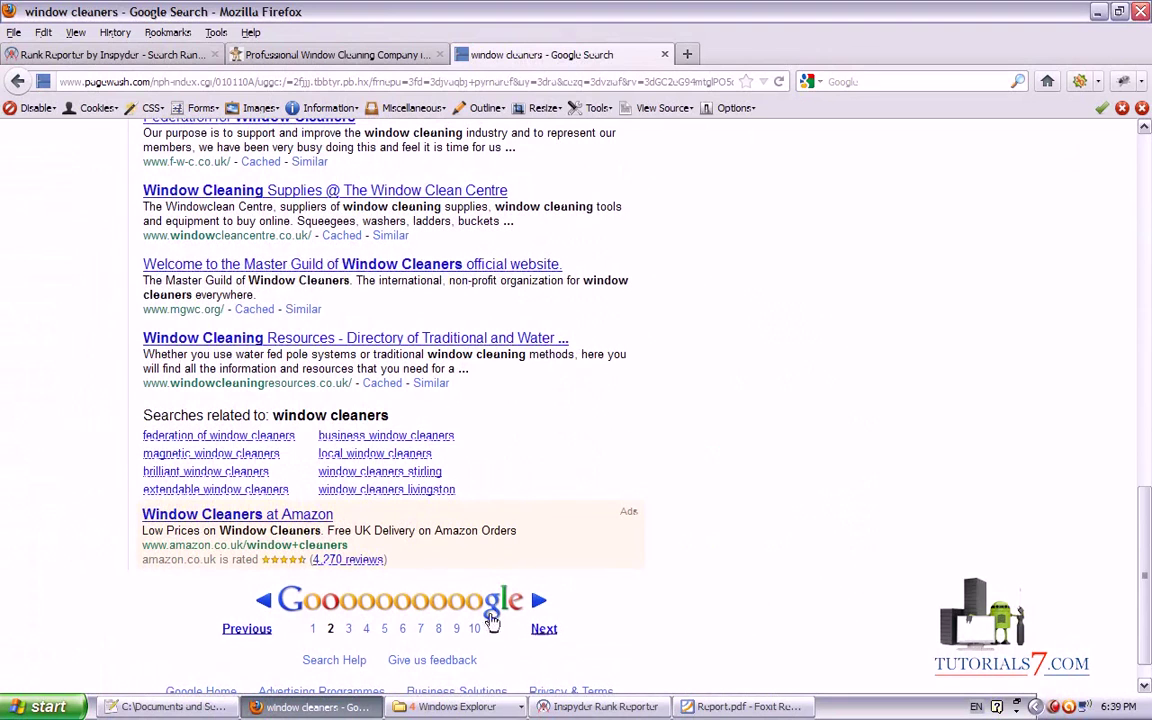
pyautogui.click(544, 627)
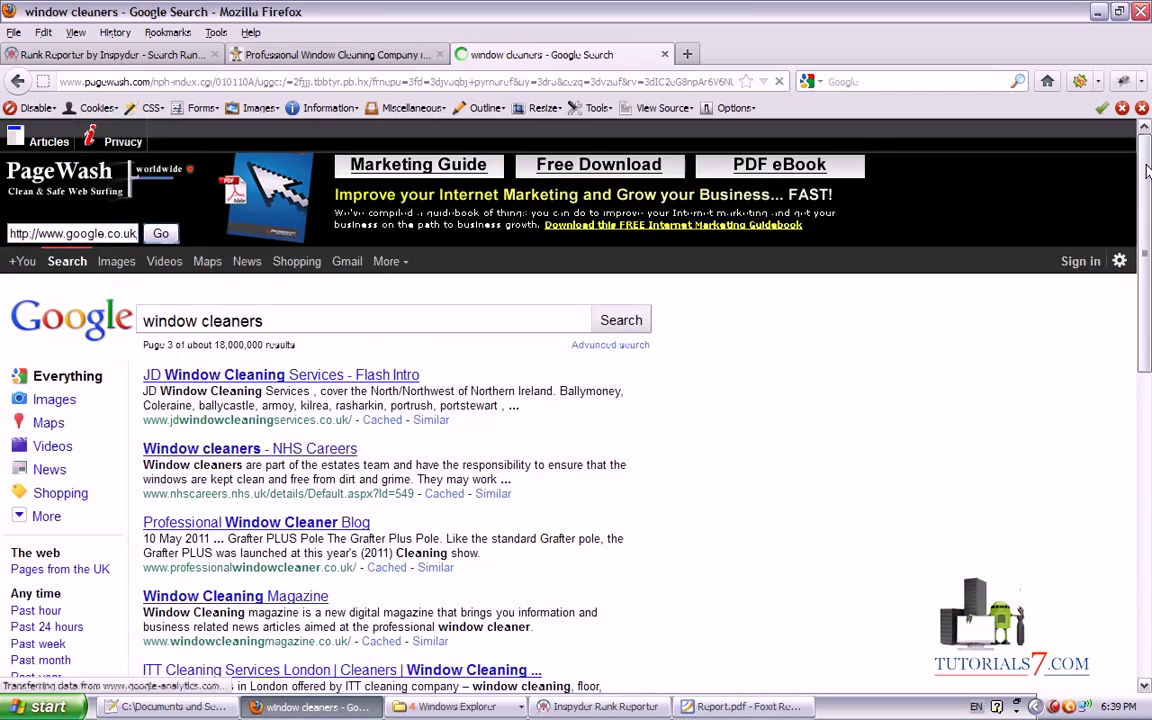
# Mark the windowscleanpro.com listing on the third results page and compare its position with the "window cleaners" rank in Inspyder Rank Reporter.
pyautogui.scroll(-1, 1147, 170)
pyautogui.moveTo(1147, 170); pyautogui.dragTo(1147, 302)
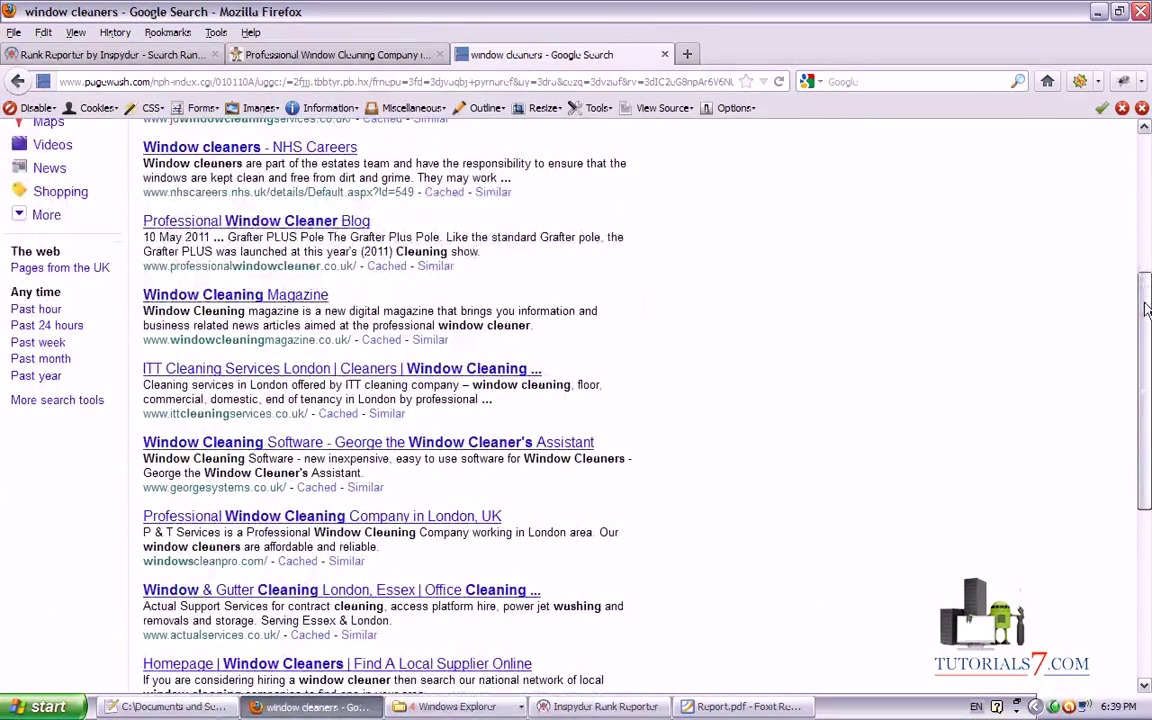
pyautogui.moveTo(118, 508)
pyautogui.mouseDown()
pyautogui.moveTo(95, 604)
pyautogui.moveTo(746, 548)
pyautogui.moveTo(103, 506)
pyautogui.mouseUp()
pyautogui.press('Escape')
pyautogui.moveTo(1143, 450); pyautogui.dragTo(1143, 380)
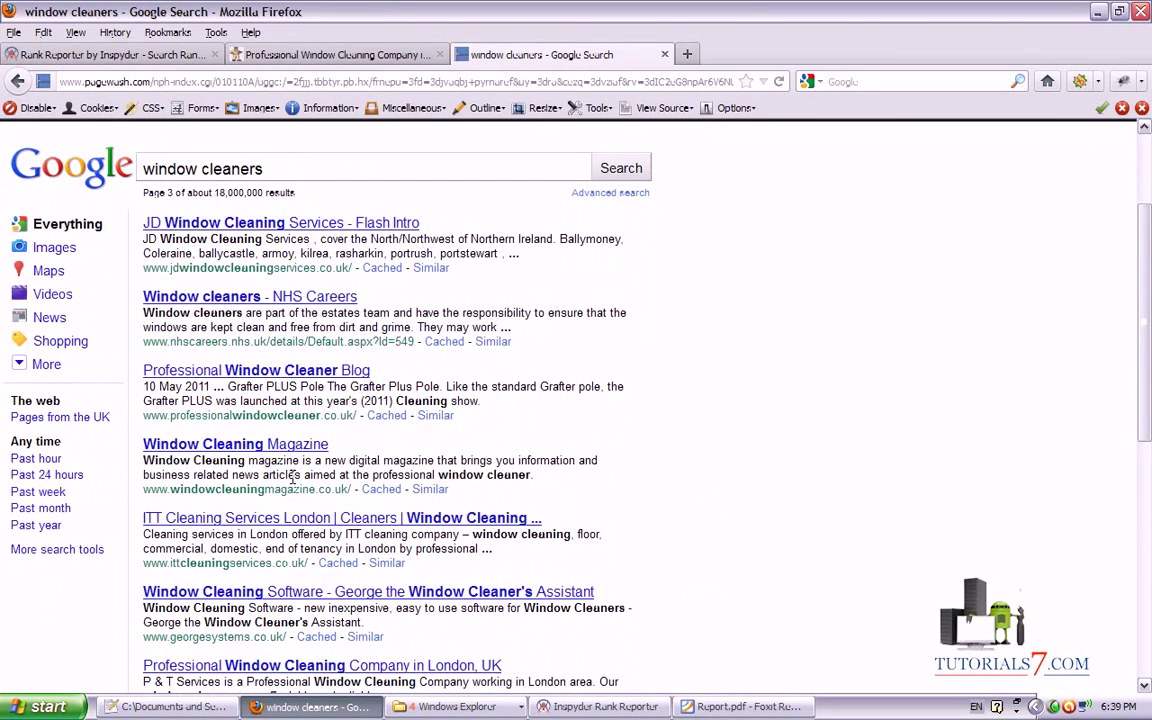
pyautogui.scroll(-2, 240, 560)
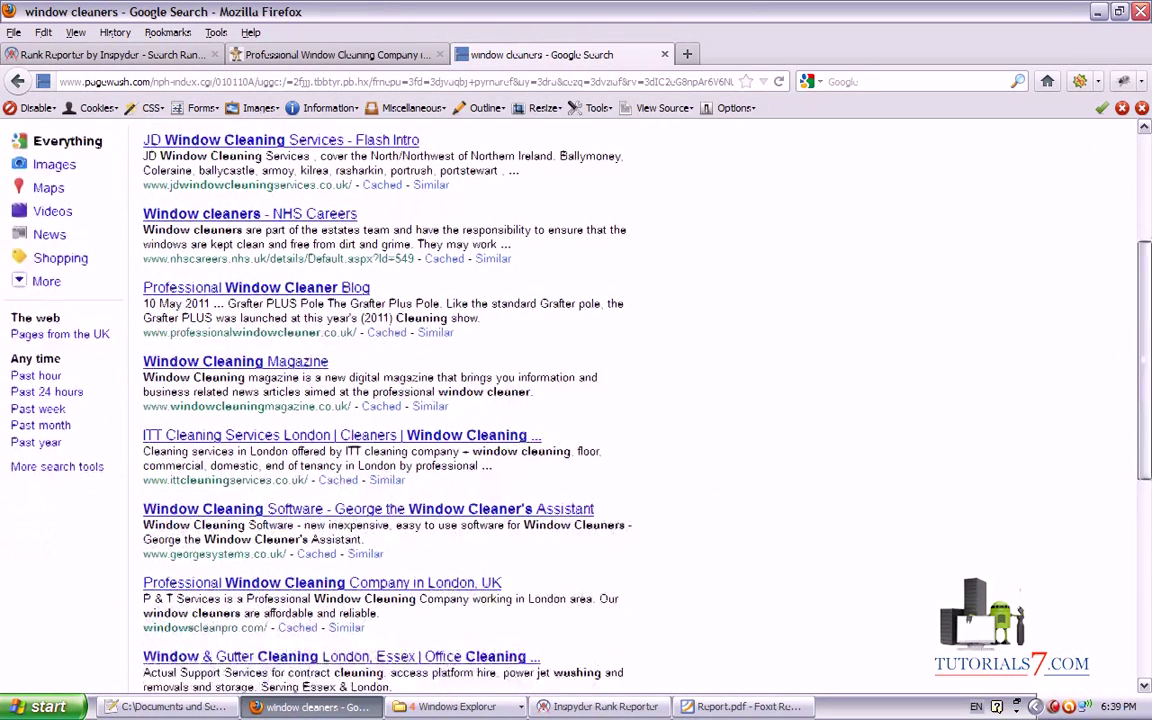
pyautogui.moveTo(124, 578)
pyautogui.mouseDown()
pyautogui.moveTo(458, 616)
pyautogui.moveTo(615, 505)
pyautogui.moveTo(100, 505)
pyautogui.mouseUp()
pyautogui.click(615, 706)
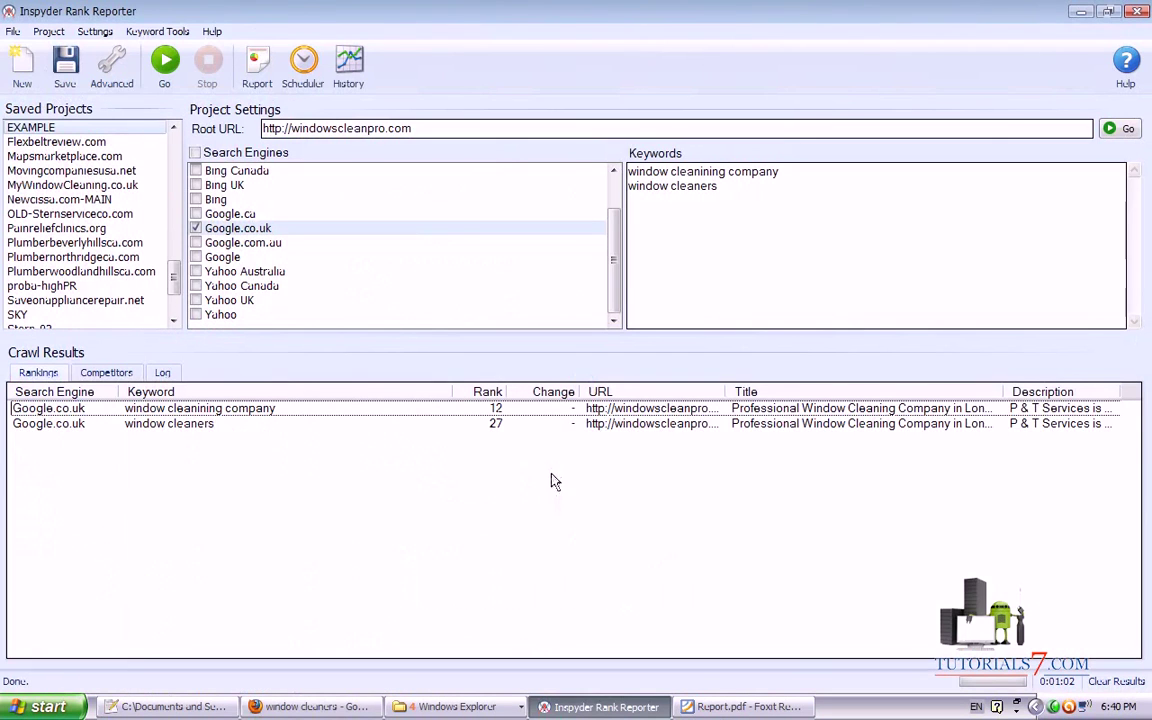
pyautogui.moveTo(460, 610)
pyautogui.mouseDown()
pyautogui.moveTo(527, 450)
pyautogui.moveTo(460, 478)
pyautogui.mouseUp()
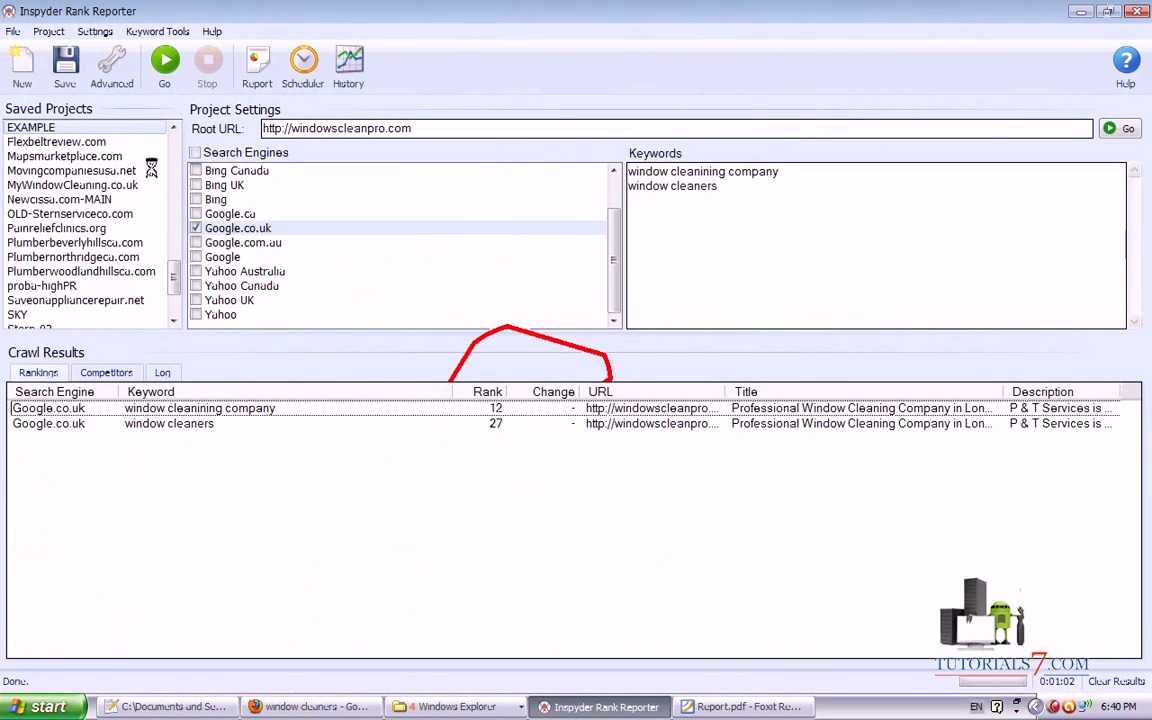
# Open the saved WCLPro.com project and agree to save the EXAMPLE project.
pyautogui.moveTo(175, 279); pyautogui.dragTo(168, 313)
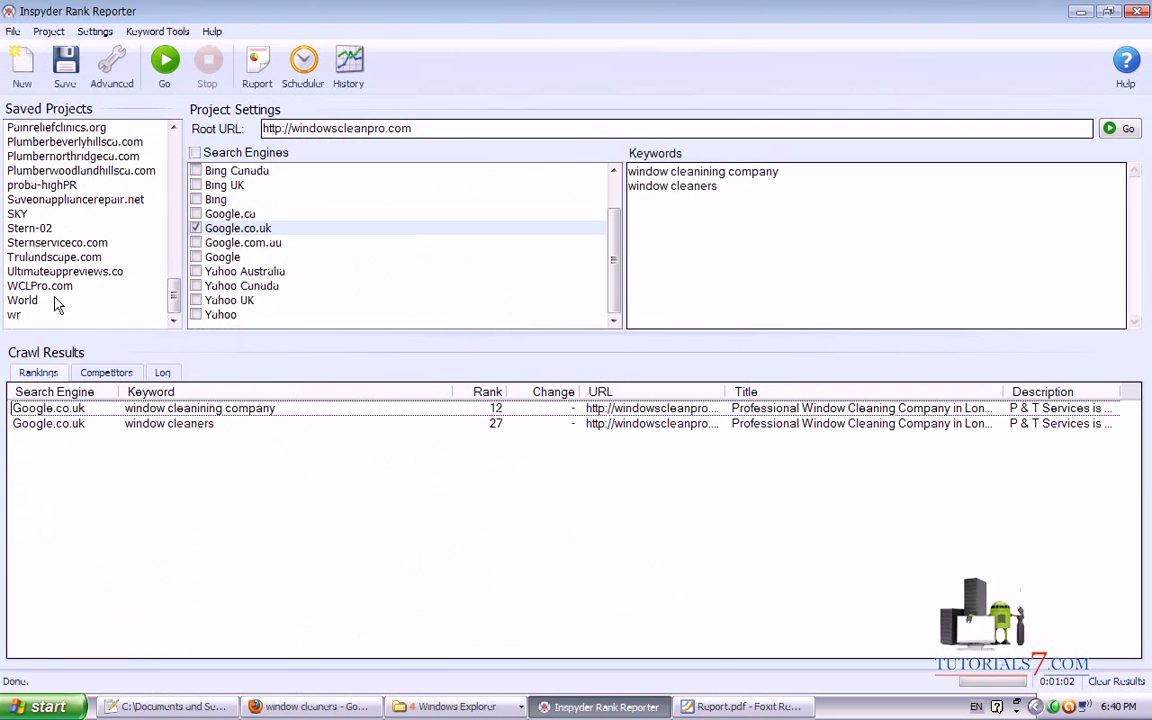
pyautogui.click(62, 288)
pyautogui.click(509, 412)
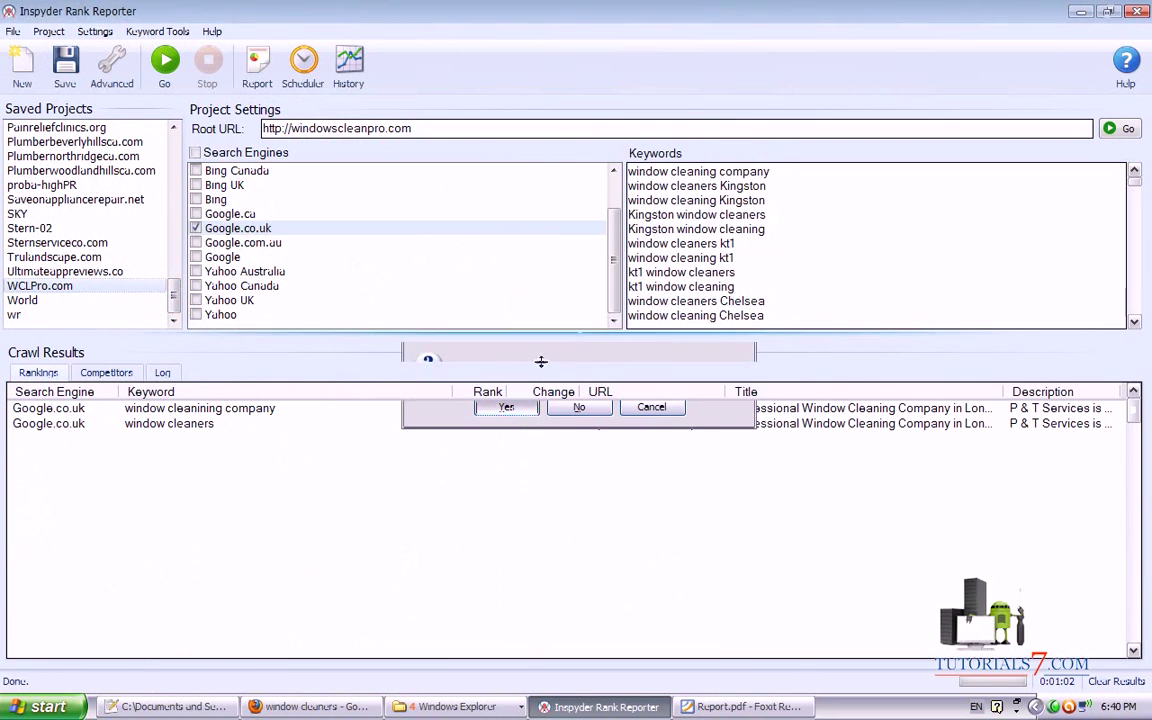
# View the saved World, Ultimateappreviews.co and Trulandscape.com projects one after another.
pyautogui.click(38, 300)
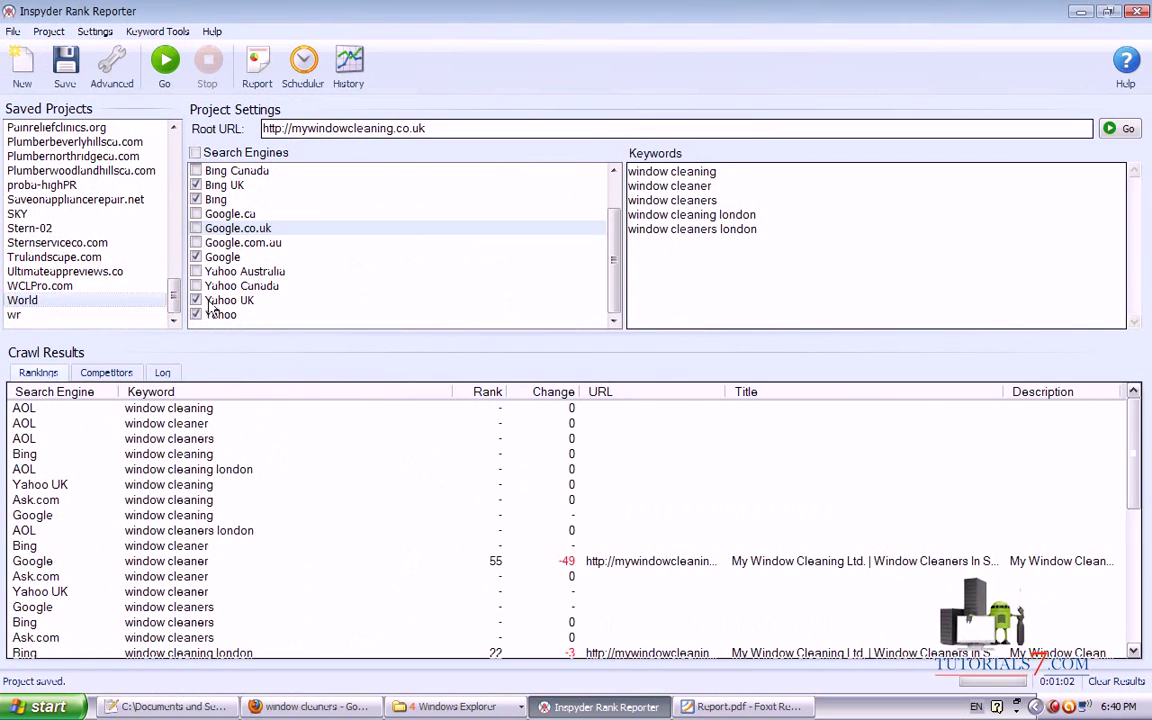
pyautogui.click(62, 272)
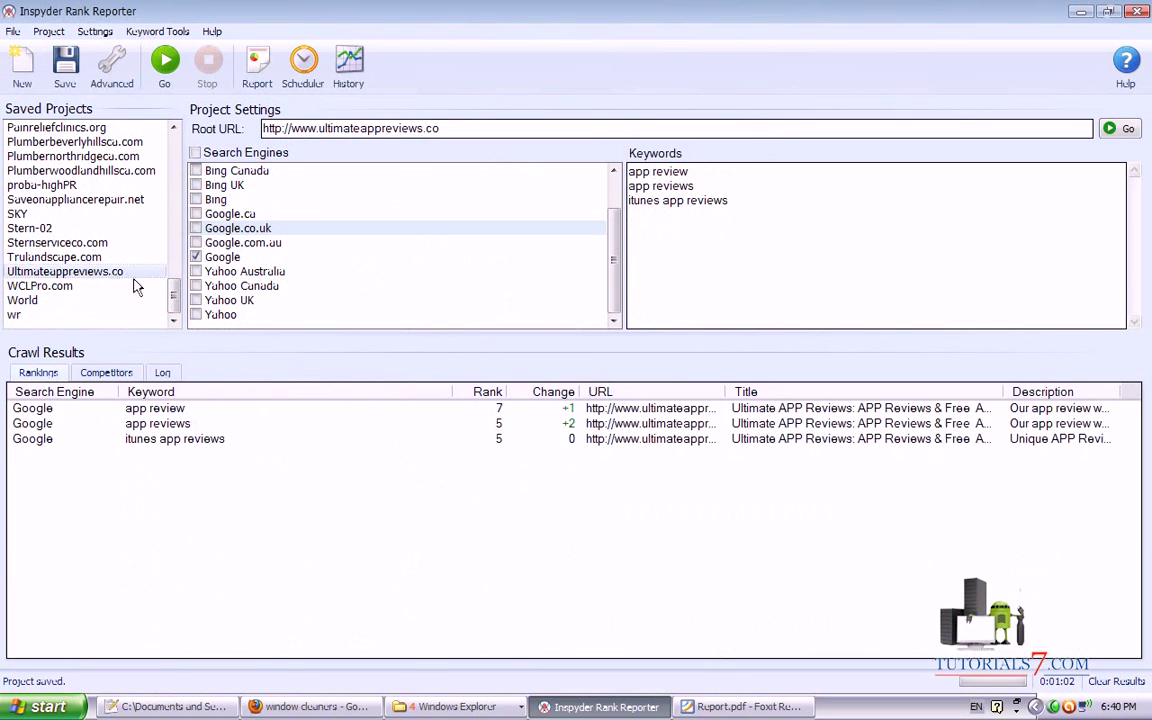
pyautogui.click(76, 258)
# Mark the Change and Rank values of the "Interlocking pavers" keyword with the screen pen, and clear the markings.
pyautogui.hotkey('ctrl', 'shift', 'd')
pyautogui.moveTo(555, 390); pyautogui.dragTo(554, 419)
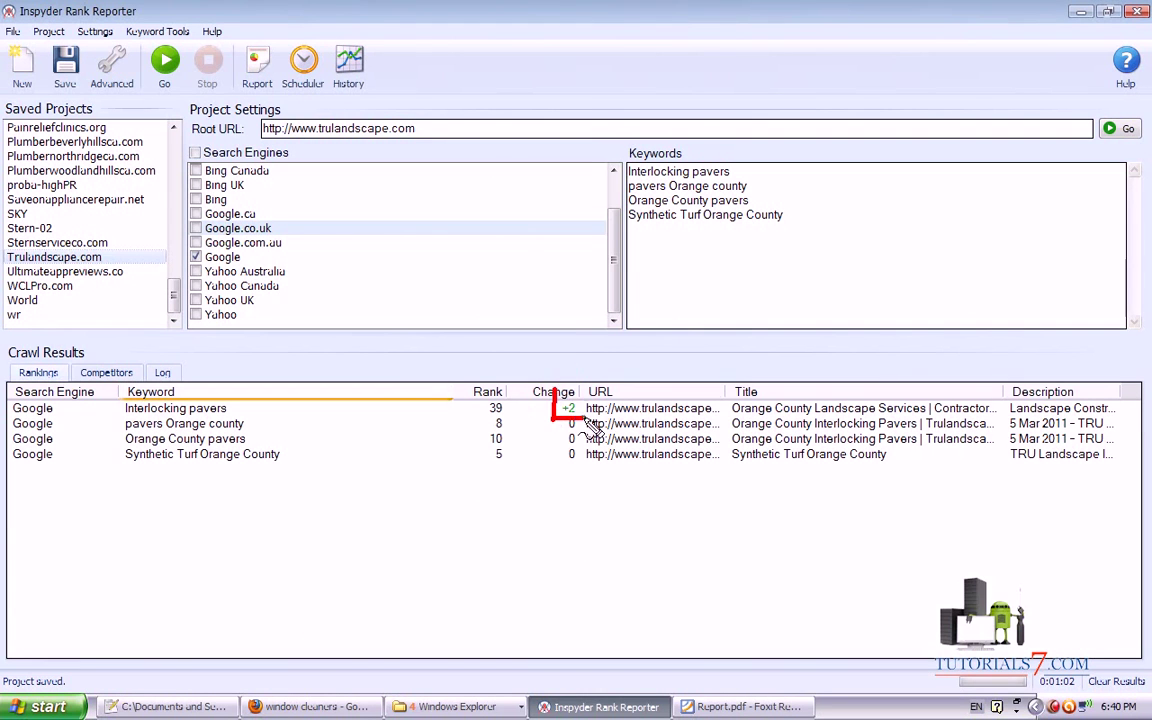
pyautogui.moveTo(280, 602); pyautogui.dragTo(571, 489)
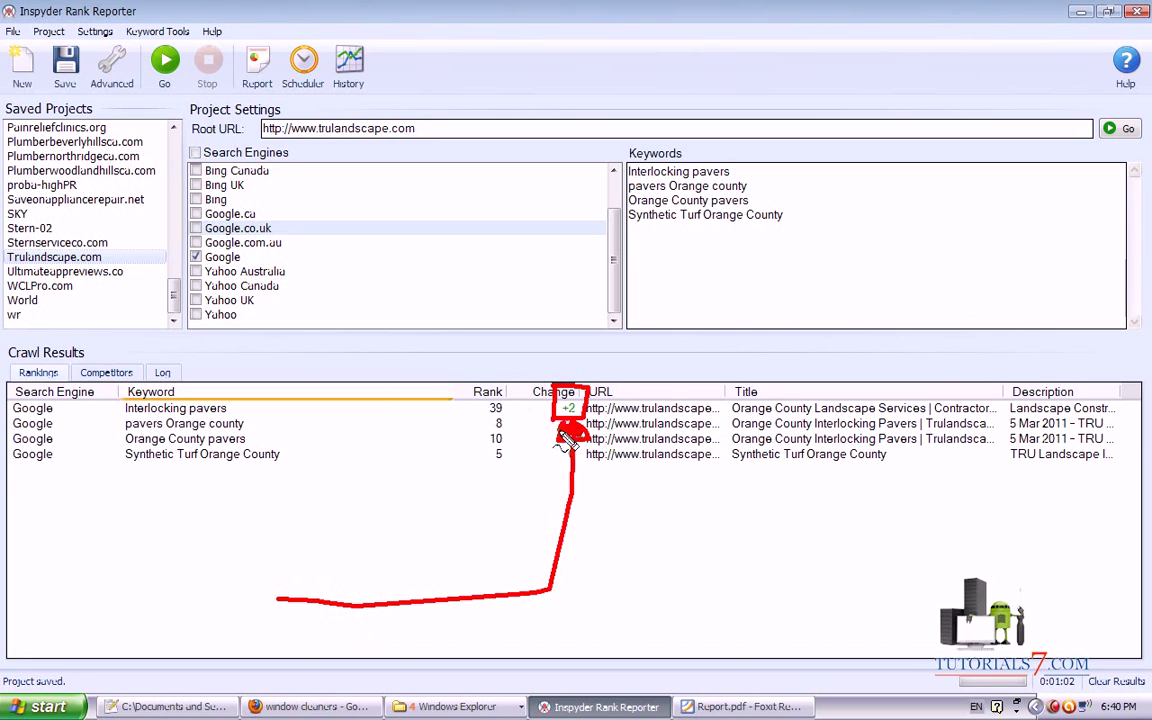
pyautogui.moveTo(503, 392)
pyautogui.mouseDown()
pyautogui.moveTo(470, 415)
pyautogui.moveTo(540, 400)
pyautogui.moveTo(562, 412)
pyautogui.mouseUp()
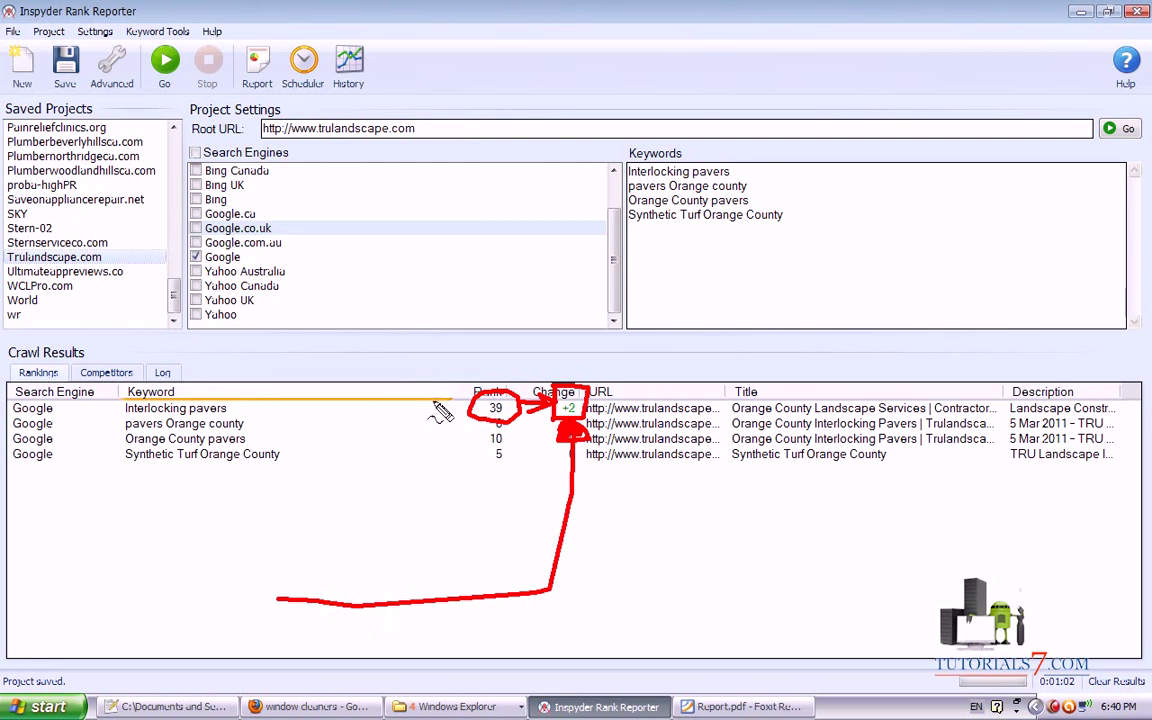
pyautogui.press('Escape')
# View the rankings of the saved Saveonappliancerepair.net and SKY projects.
pyautogui.click(76, 200)
pyautogui.moveTo(172, 297)
pyautogui.mouseDown()
pyautogui.moveTo(175, 278)
pyautogui.moveTo(174, 298)
pyautogui.mouseUp()
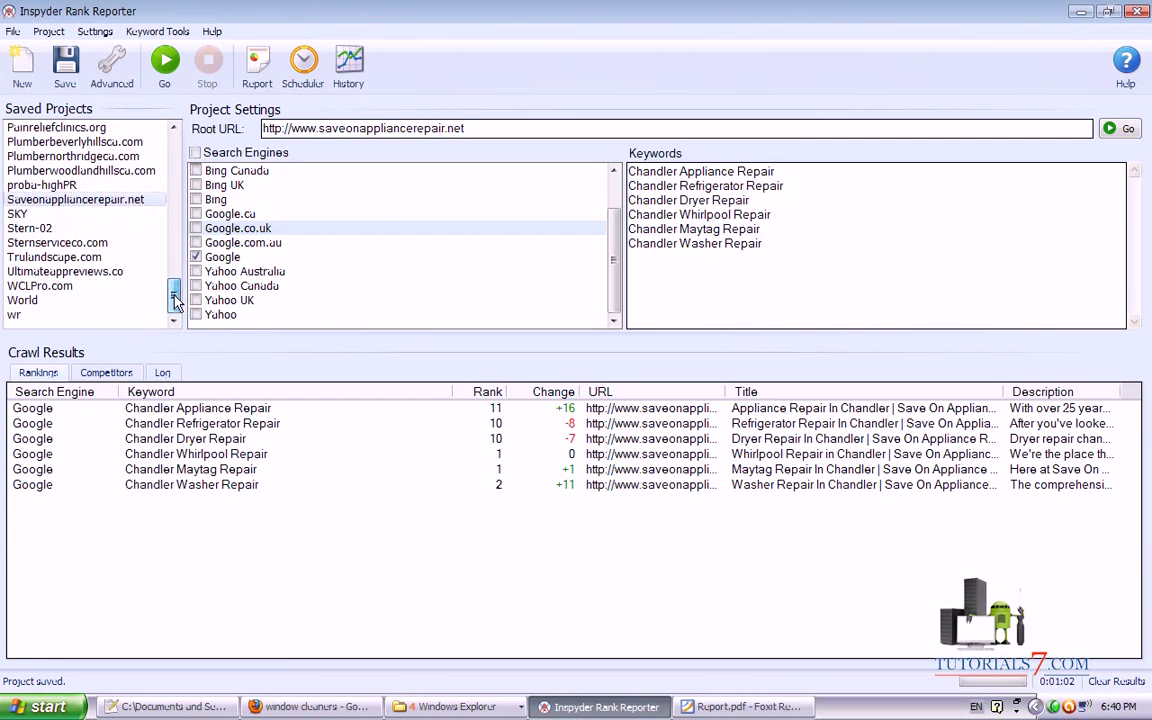
pyautogui.click(50, 214)
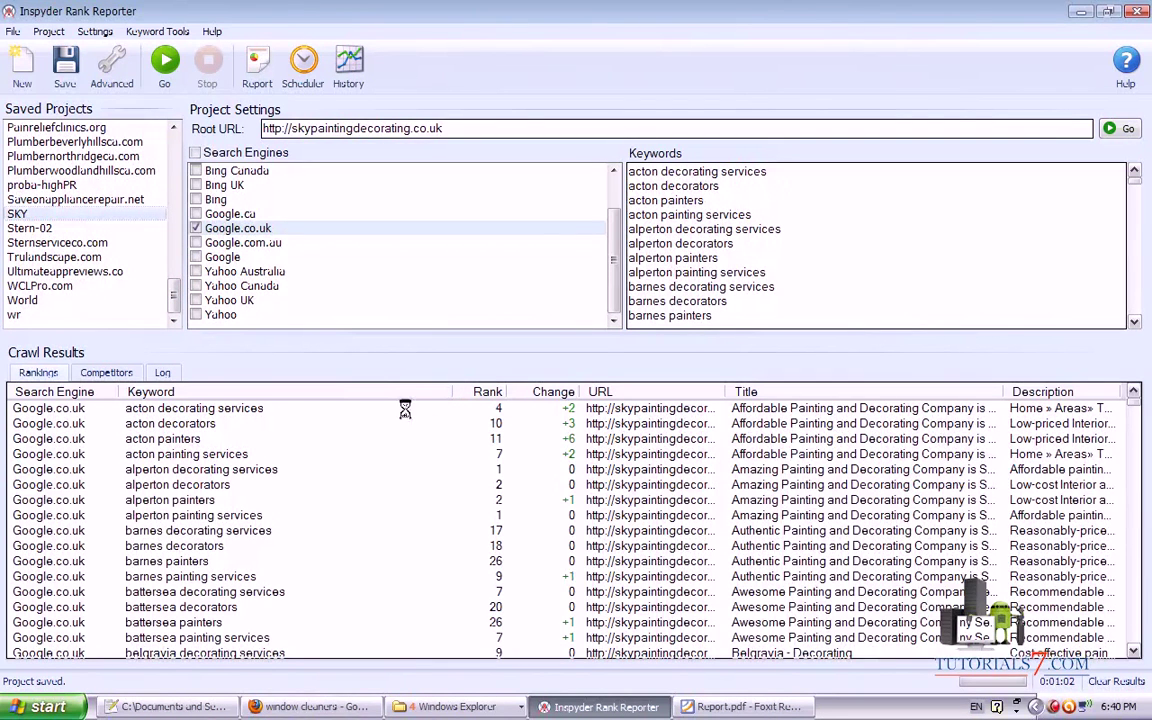
# Mark the rank of "acton decorating services", the Google.co.uk search engine and the project's keyword list with the screen pen.
pyautogui.moveTo(370, 410); pyautogui.dragTo(482, 412)
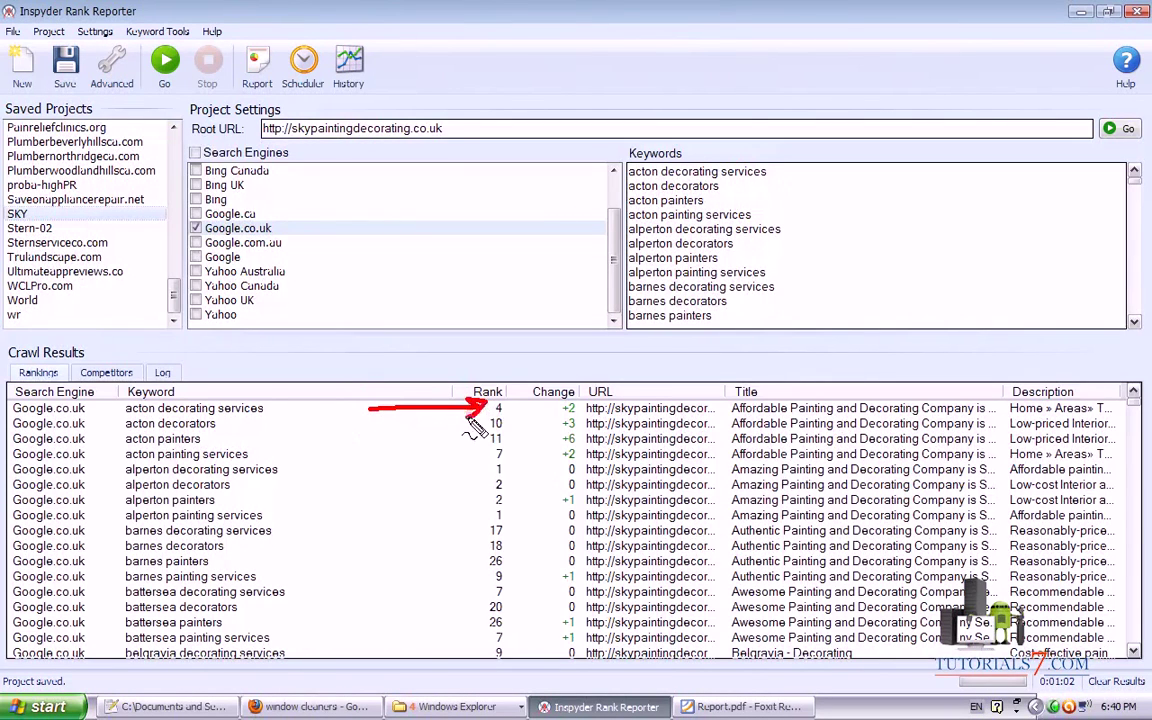
pyautogui.click(1134, 652)
pyautogui.click(1134, 652)
pyautogui.click(1134, 652)
pyautogui.click(1134, 652)
pyautogui.click(1134, 652)
pyautogui.moveTo(180, 238)
pyautogui.mouseDown()
pyautogui.moveTo(298, 240)
pyautogui.moveTo(298, 214)
pyautogui.moveTo(188, 228)
pyautogui.mouseUp()
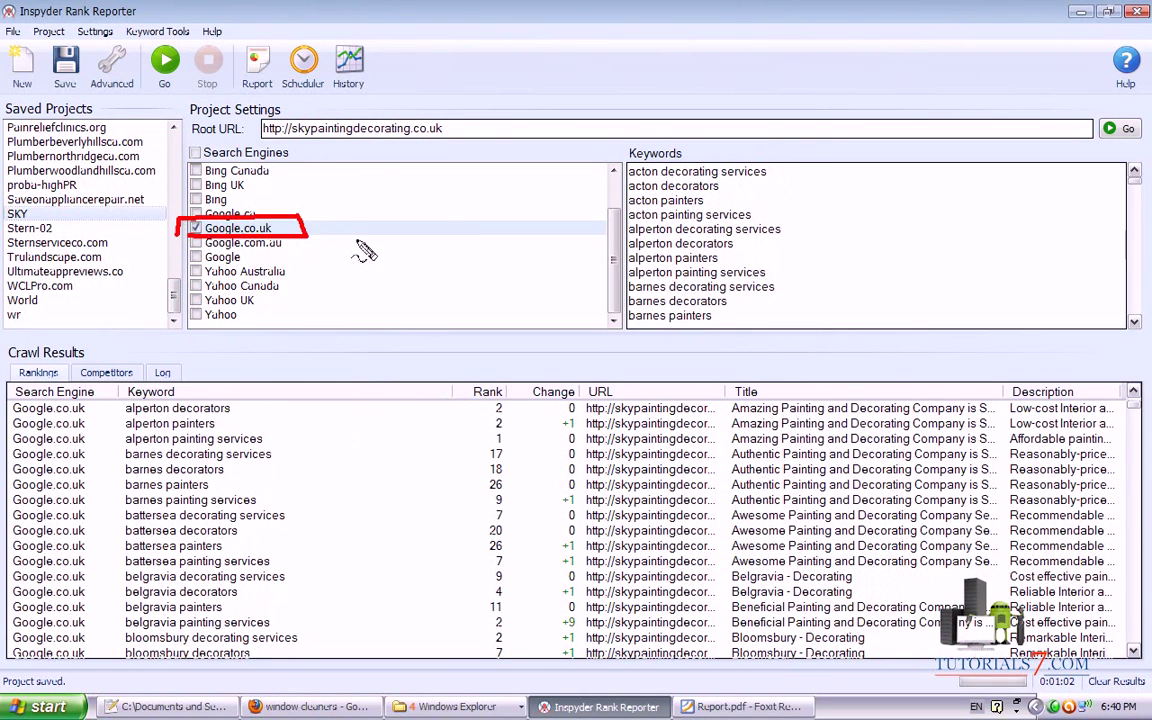
pyautogui.moveTo(795, 172)
pyautogui.mouseDown()
pyautogui.moveTo(620, 165)
pyautogui.moveTo(745, 292)
pyautogui.moveTo(828, 193)
pyautogui.moveTo(940, 215)
pyautogui.moveTo(905, 253)
pyautogui.mouseUp()
pyautogui.moveTo(895, 152)
pyautogui.mouseDown()
pyautogui.moveTo(848, 242)
pyautogui.moveTo(1023, 172)
pyautogui.moveTo(1034, 242)
pyautogui.moveTo(1047, 222)
pyautogui.moveTo(1074, 232)
pyautogui.moveTo(1045, 234)
pyautogui.moveTo(1054, 268)
pyautogui.mouseUp()
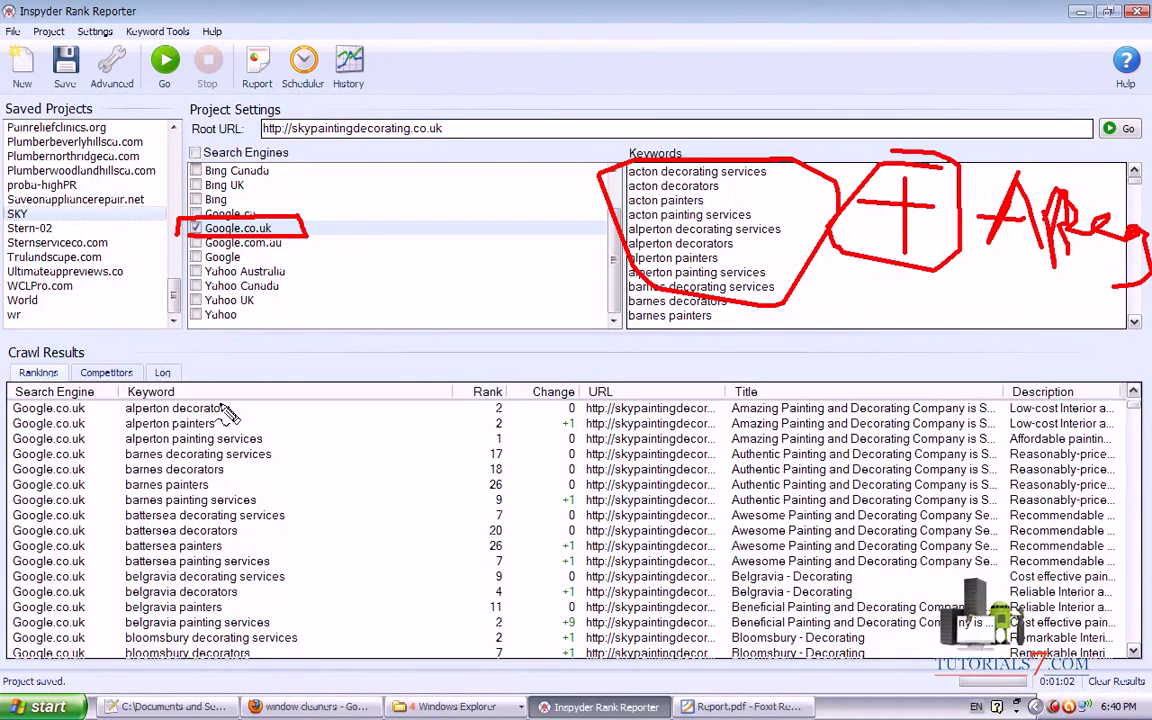
# Mark the Rank and Change values of "alperton decorators" and "belgravia painting services" with the screen pen, and clear the markings.
pyautogui.moveTo(122, 414); pyautogui.dragTo(358, 410)
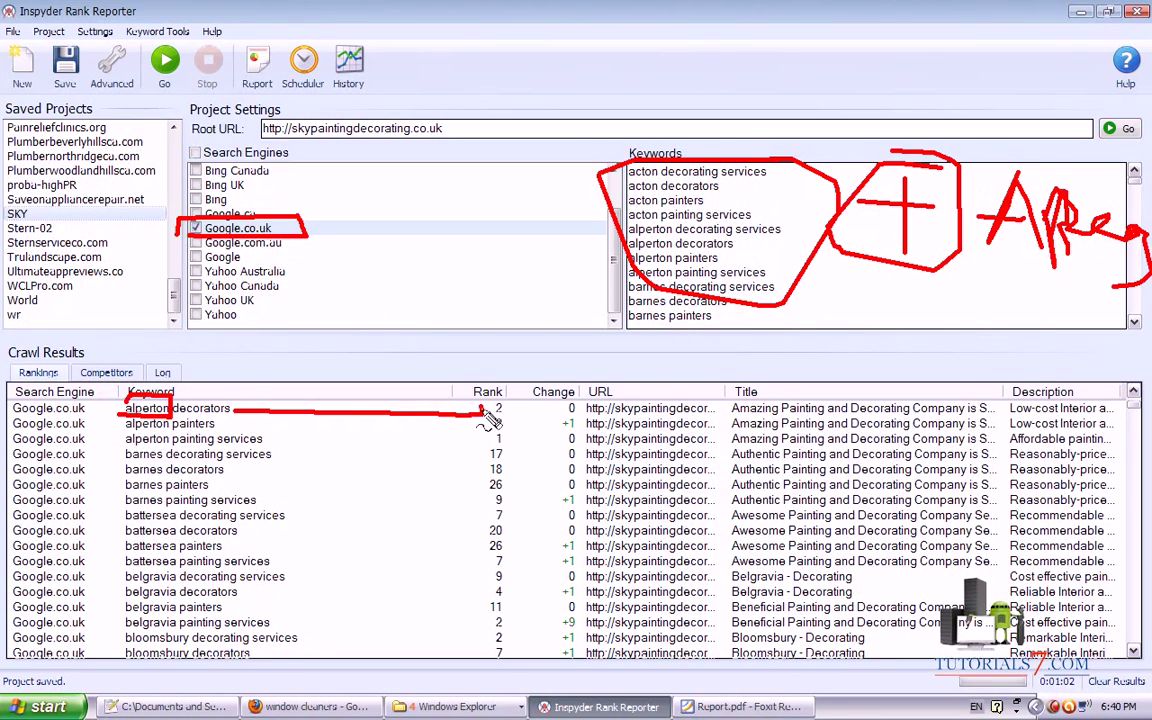
pyautogui.moveTo(586, 400); pyautogui.dragTo(576, 399)
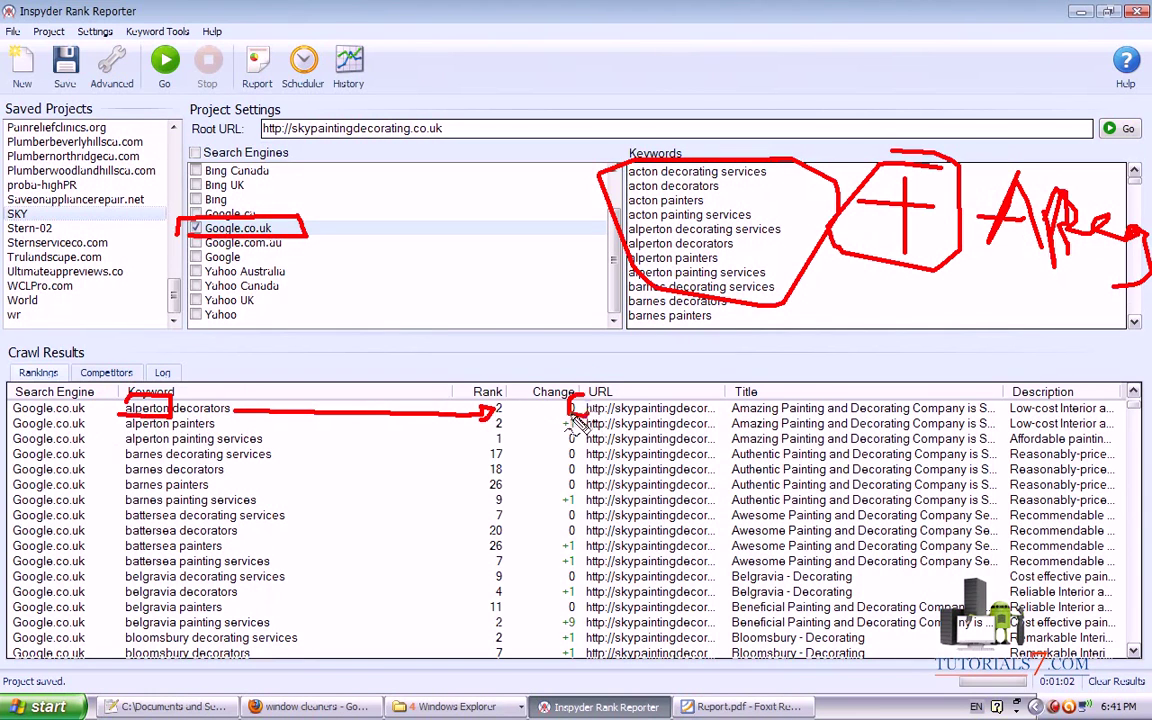
pyautogui.moveTo(233, 420)
pyautogui.mouseDown()
pyautogui.moveTo(228, 462)
pyautogui.moveTo(500, 635)
pyautogui.mouseUp()
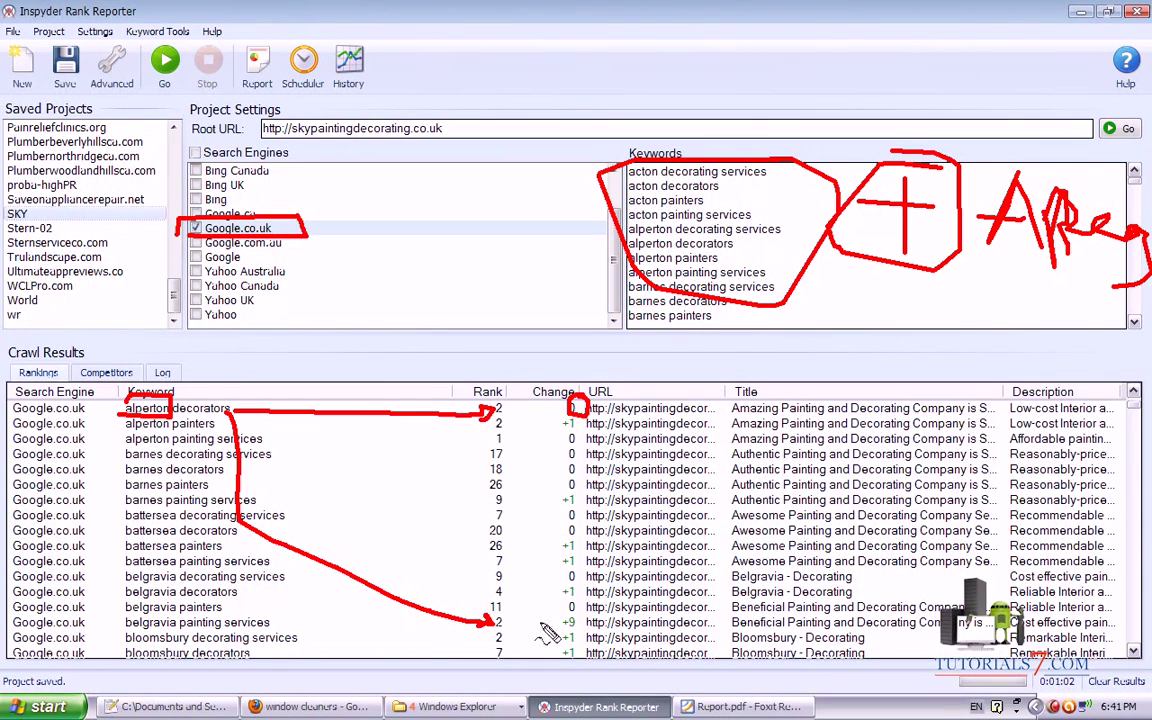
pyautogui.moveTo(578, 614)
pyautogui.mouseDown()
pyautogui.moveTo(552, 630)
pyautogui.moveTo(588, 620)
pyautogui.mouseUp()
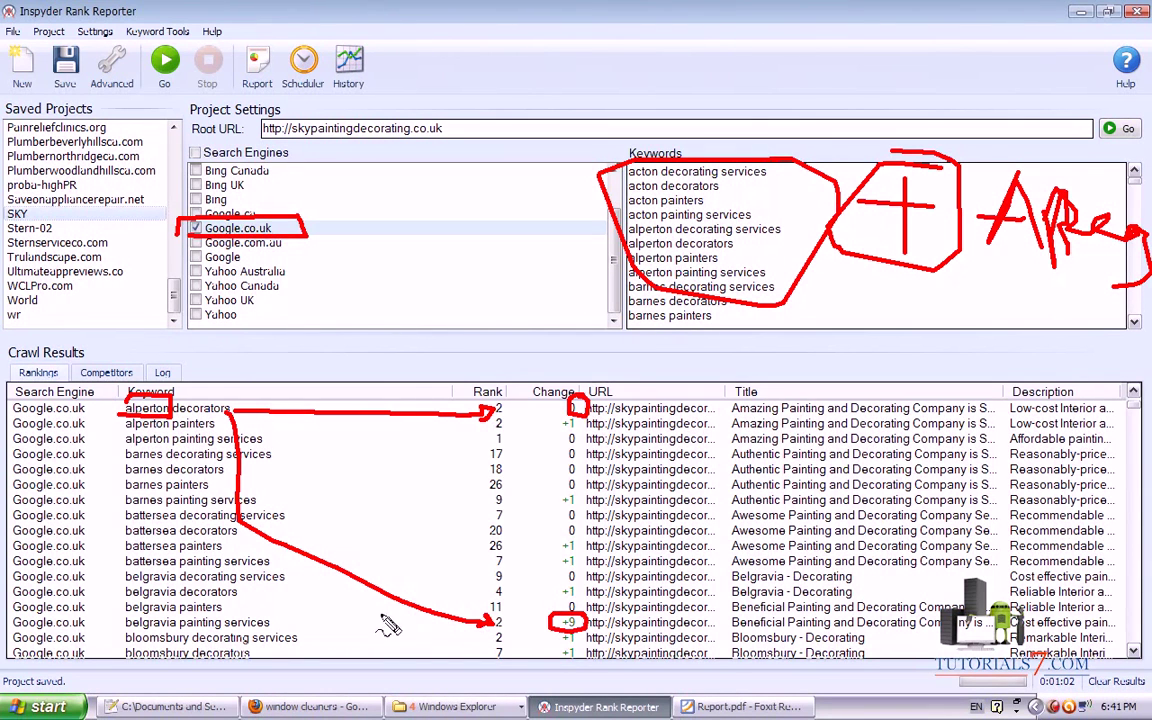
pyautogui.moveTo(126, 631); pyautogui.dragTo(492, 634)
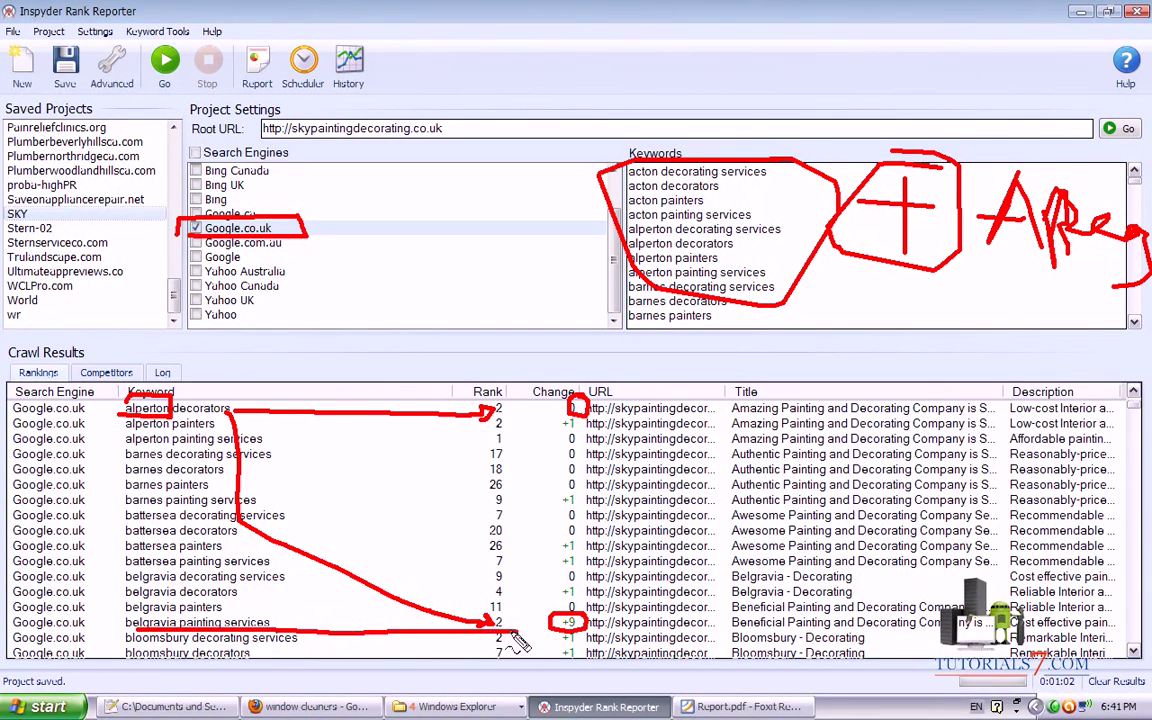
pyautogui.press('Escape')
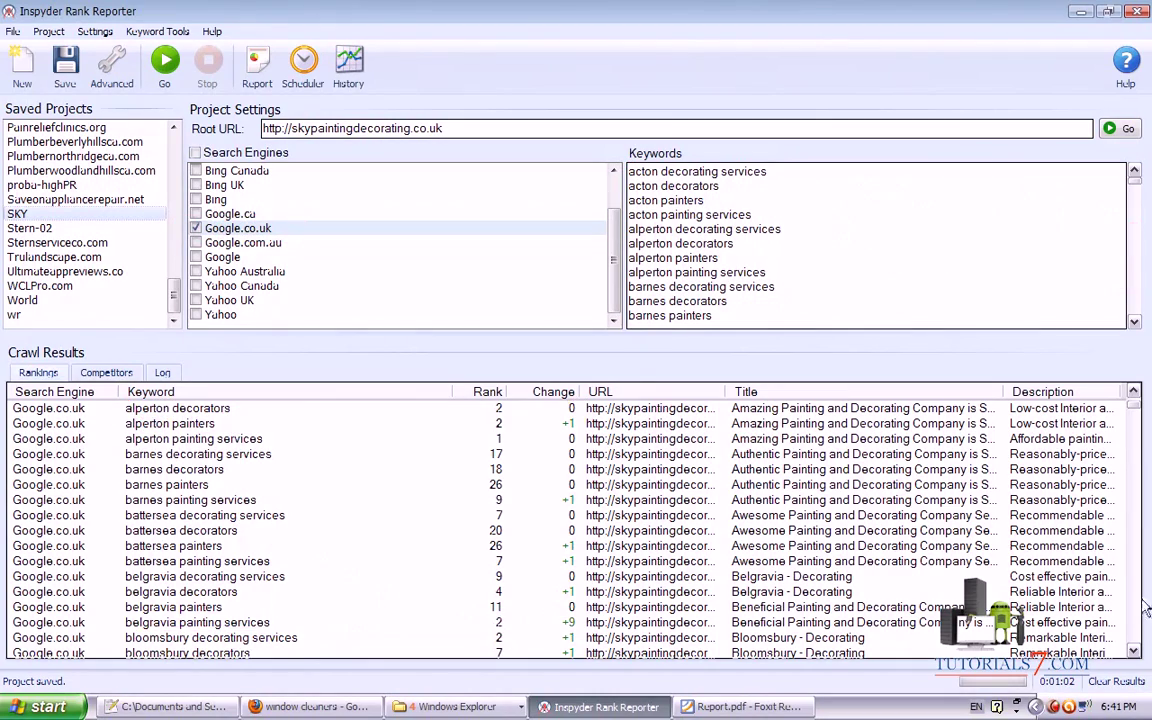
# Mark the Rank and Change values of "chiswick decorators" with the screen pen, clear the markings and review the remaining rankings.
pyautogui.click(1134, 650)
pyautogui.moveTo(1134, 650); pyautogui.dragTo(1134, 650)
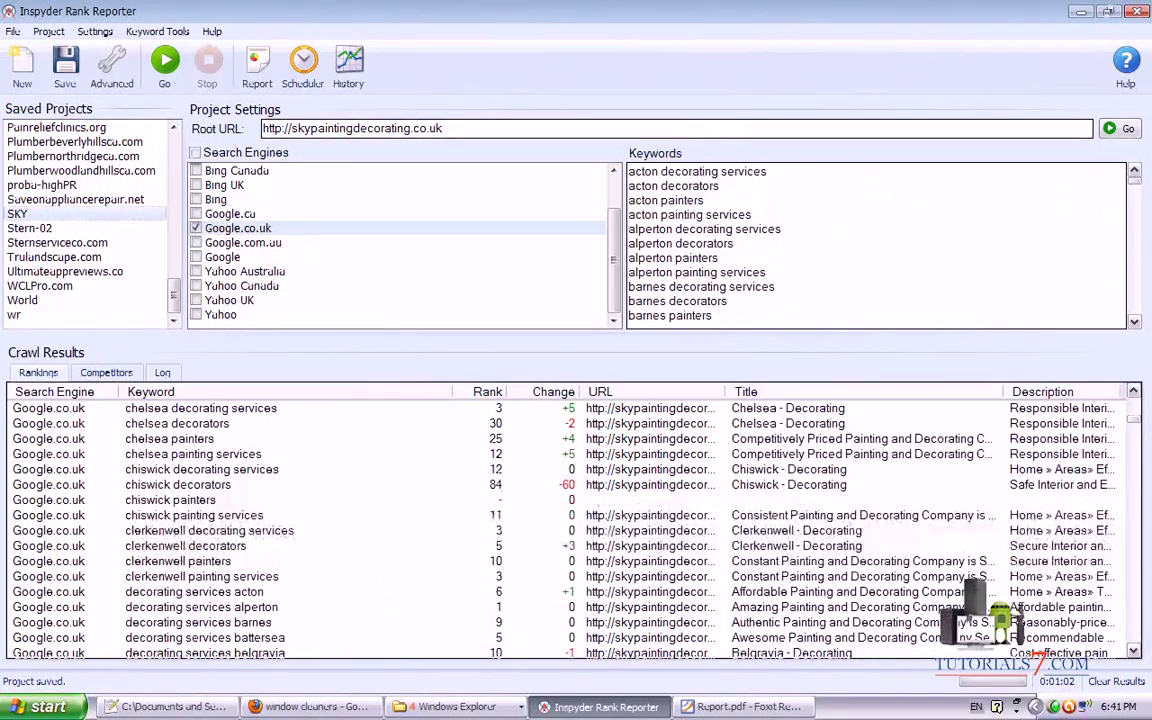
pyautogui.moveTo(482, 495); pyautogui.dragTo(592, 495)
pyautogui.moveTo(538, 466)
pyautogui.mouseDown()
pyautogui.moveTo(545, 505)
pyautogui.moveTo(480, 474)
pyautogui.mouseUp()
pyautogui.hotkey('ctrl', 'z')
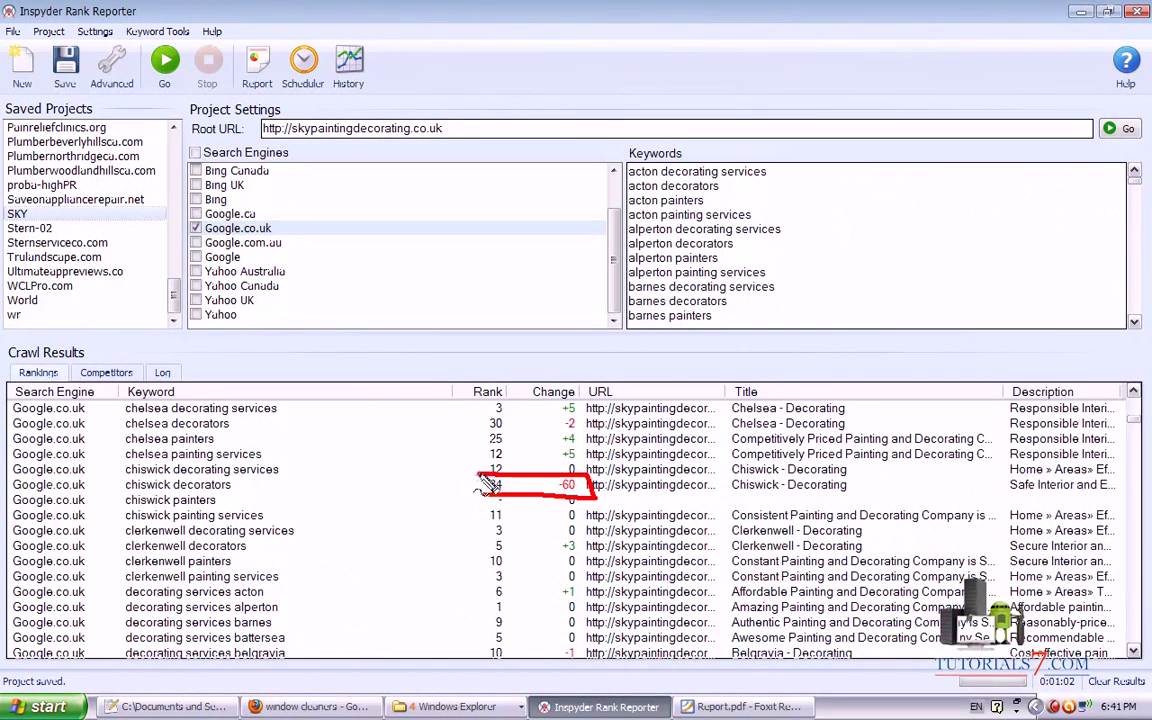
pyautogui.moveTo(350, 421)
pyautogui.mouseDown()
pyautogui.moveTo(405, 430)
pyautogui.moveTo(450, 472)
pyautogui.mouseUp()
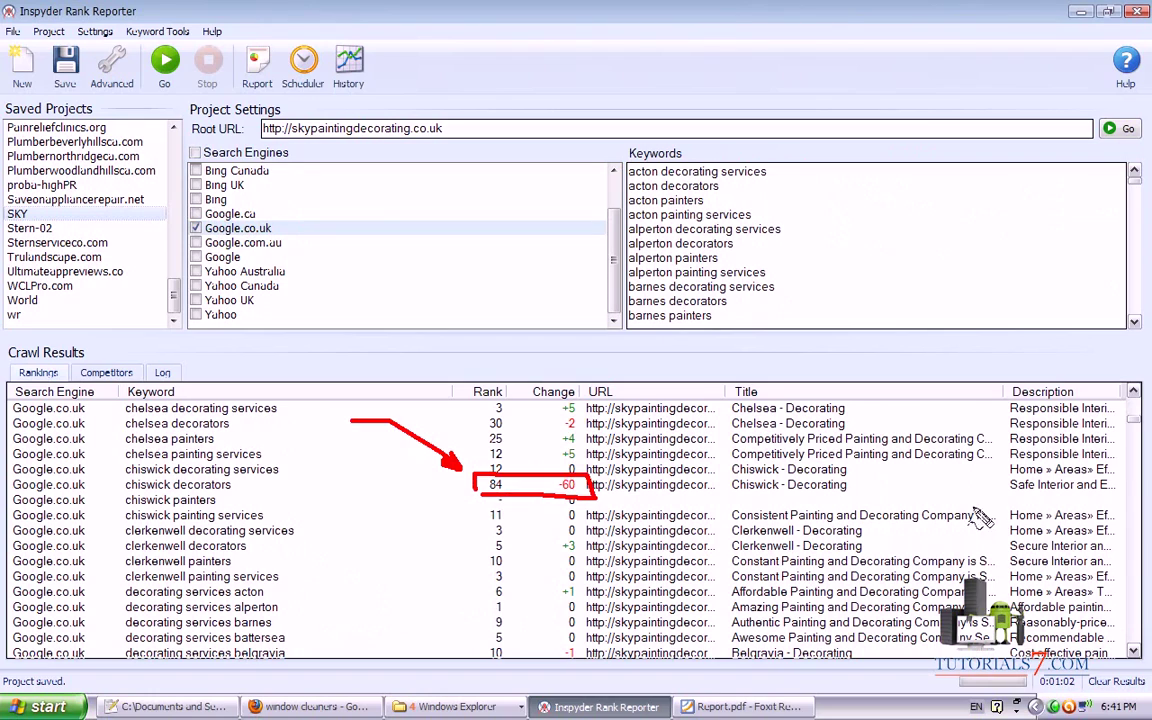
pyautogui.press('Escape')
pyautogui.click(1133, 653)
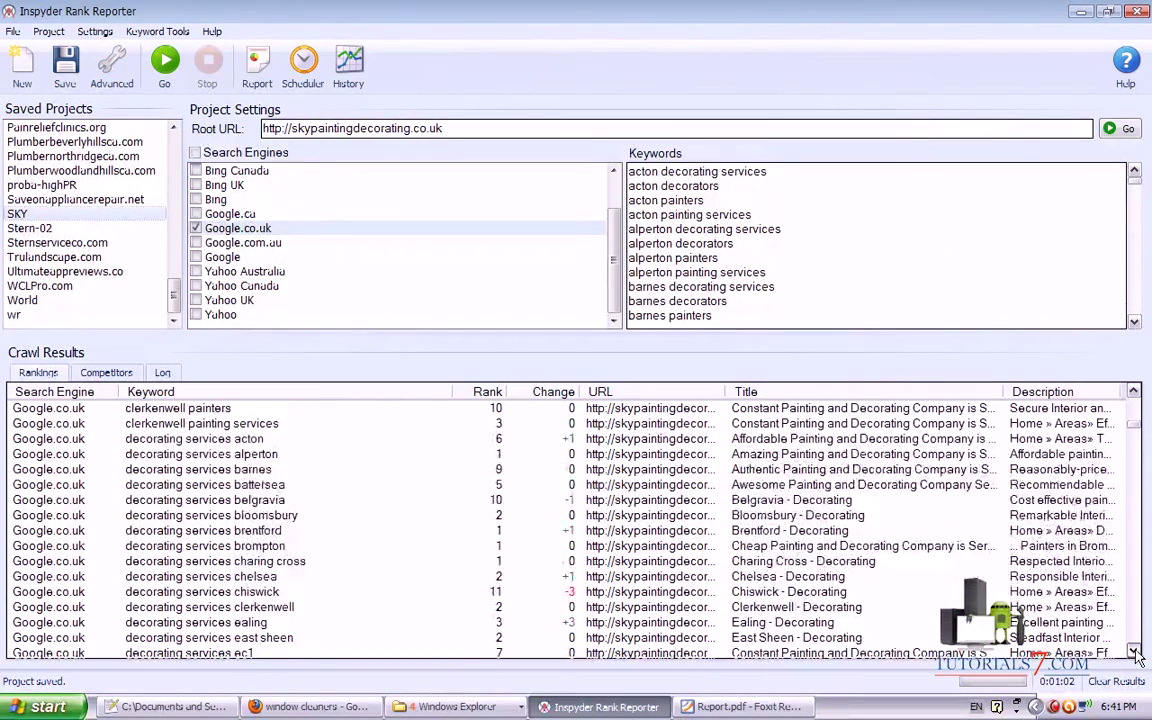
pyautogui.moveTo(1138, 432)
pyautogui.mouseDown()
pyautogui.moveTo(1140, 503)
pyautogui.moveTo(1136, 370)
pyautogui.mouseUp()
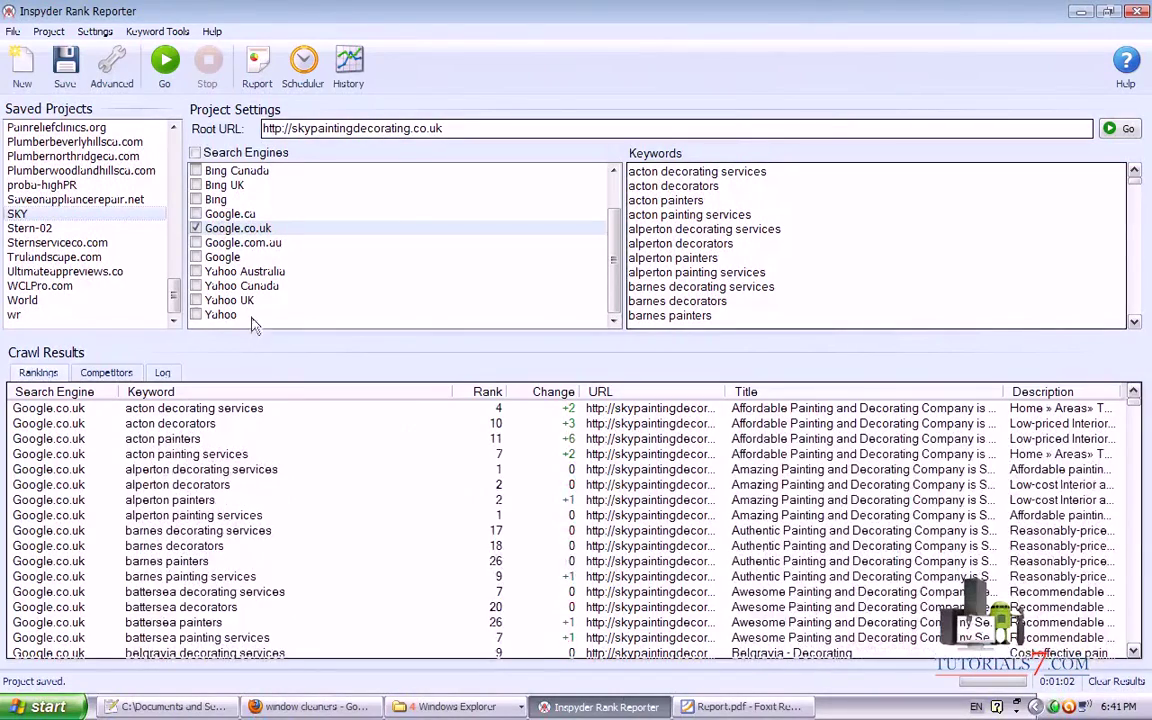
# View the list of scheduled tasks and close it.
pyautogui.moveTo(295, 622)
pyautogui.mouseDown()
pyautogui.moveTo(305, 240)
pyautogui.moveTo(252, 98)
pyautogui.moveTo(218, 70)
pyautogui.moveTo(280, 30)
pyautogui.moveTo(285, 82)
pyautogui.mouseUp()
pyautogui.click(303, 66)
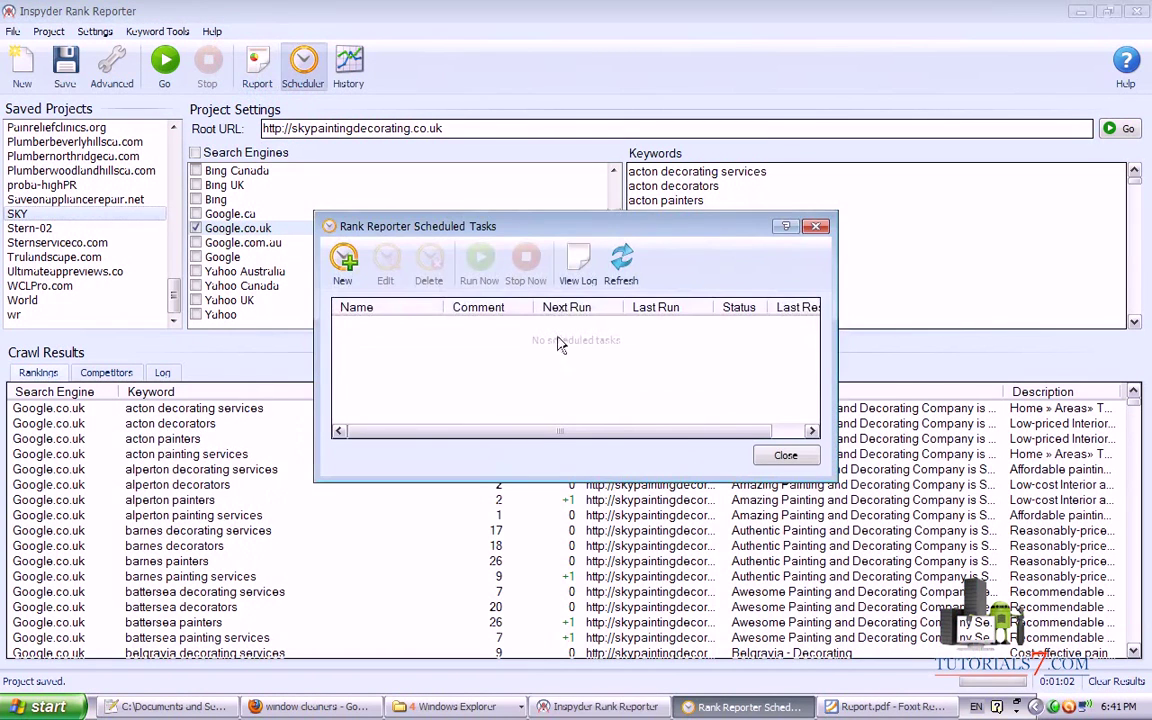
pyautogui.click(818, 228)
# Start a new report for the SKY project, accepting the preselected keywords and Google.co.uk, and proceed to the format settings.
pyautogui.click(257, 64)
pyautogui.moveTo(495, 265)
pyautogui.mouseDown()
pyautogui.moveTo(668, 530)
pyautogui.moveTo(672, 566)
pyautogui.mouseUp()
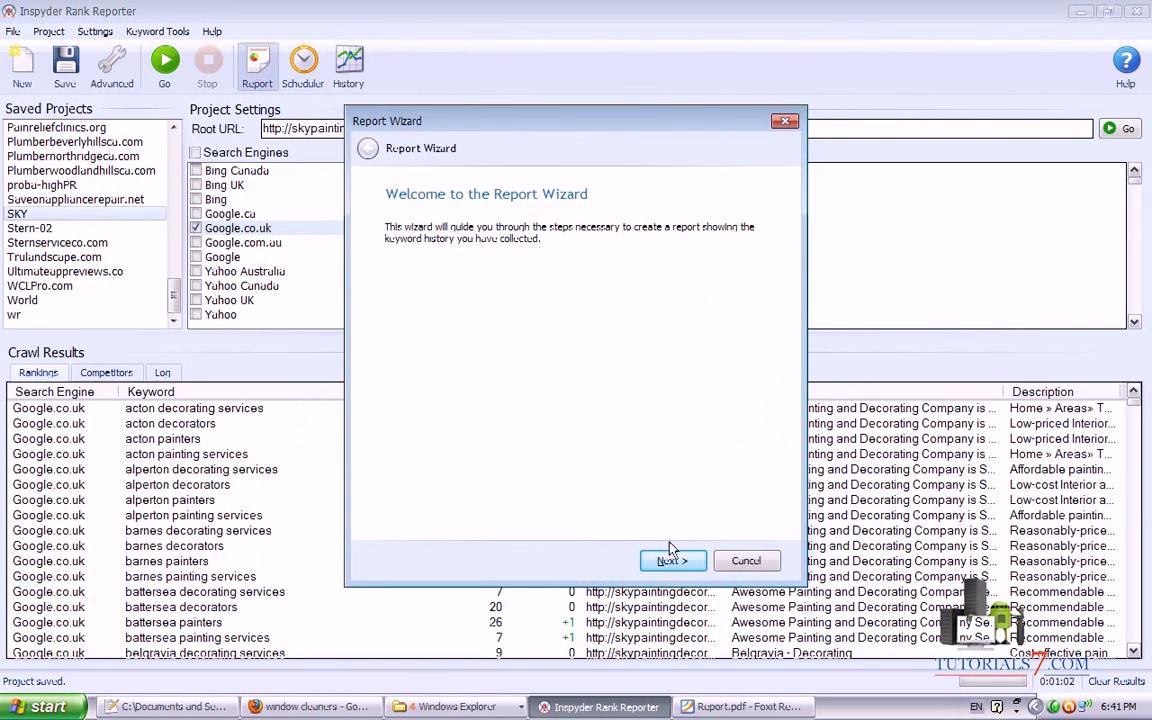
pyautogui.click(671, 559)
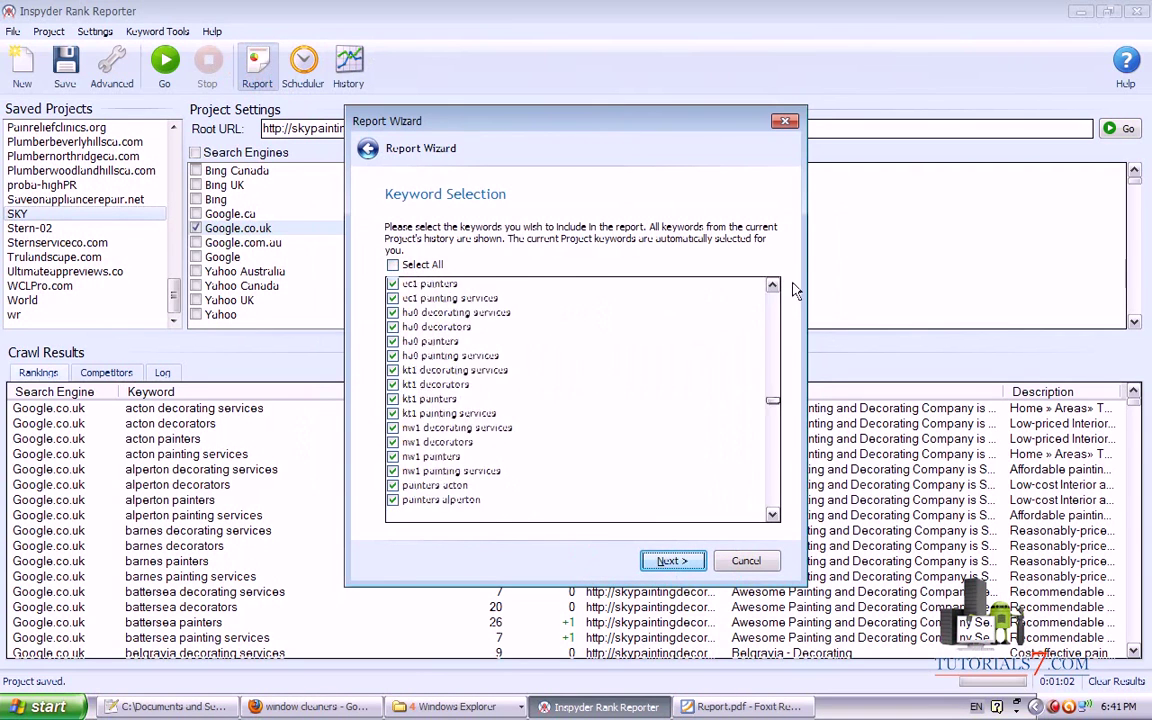
pyautogui.click(684, 565)
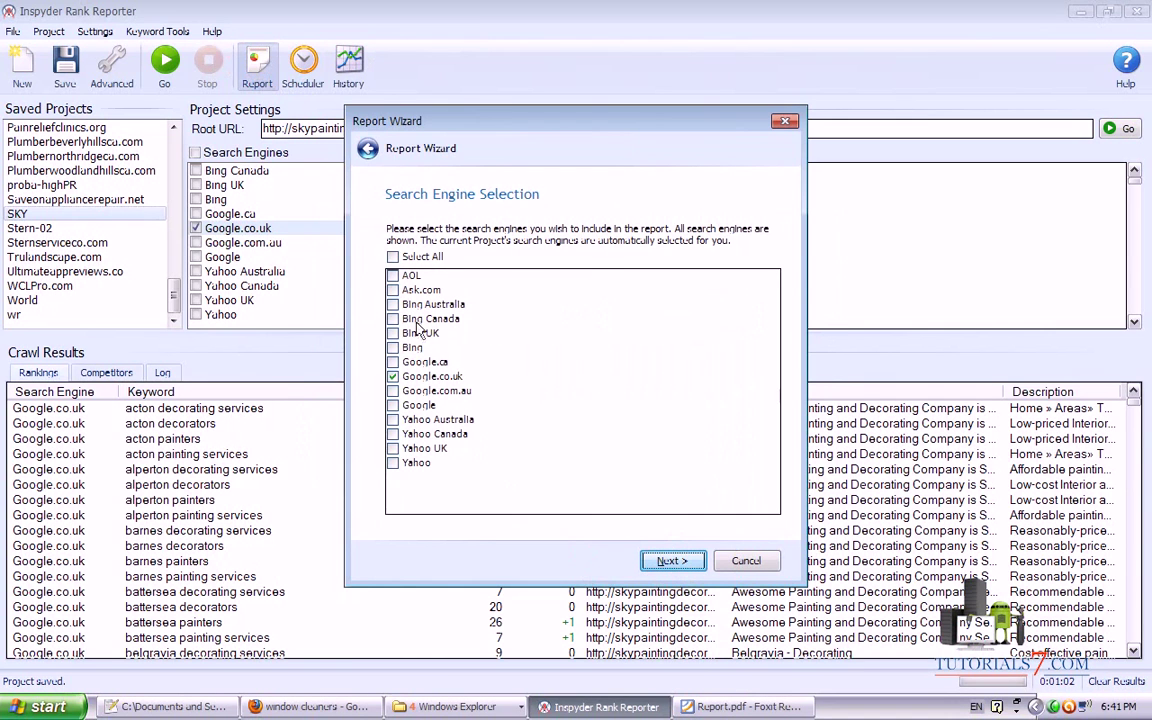
pyautogui.click(688, 562)
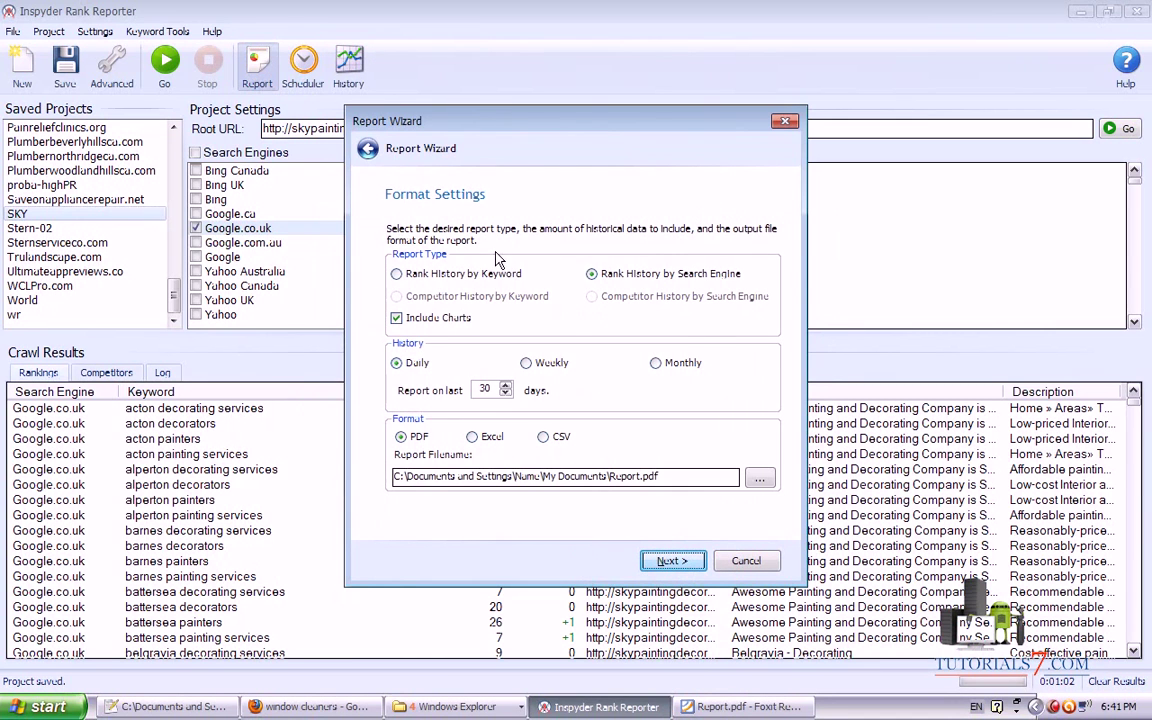
# Switch to Report.pdf in Foxit Reader, examine the keyword and Overall Change columns, and return to the Rank Reporter report wizard.
pyautogui.moveTo(380, 197)
pyautogui.mouseDown()
pyautogui.moveTo(378, 472)
pyautogui.moveTo(765, 530)
pyautogui.moveTo(838, 190)
pyautogui.moveTo(372, 193)
pyautogui.mouseUp()
pyautogui.click(742, 706)
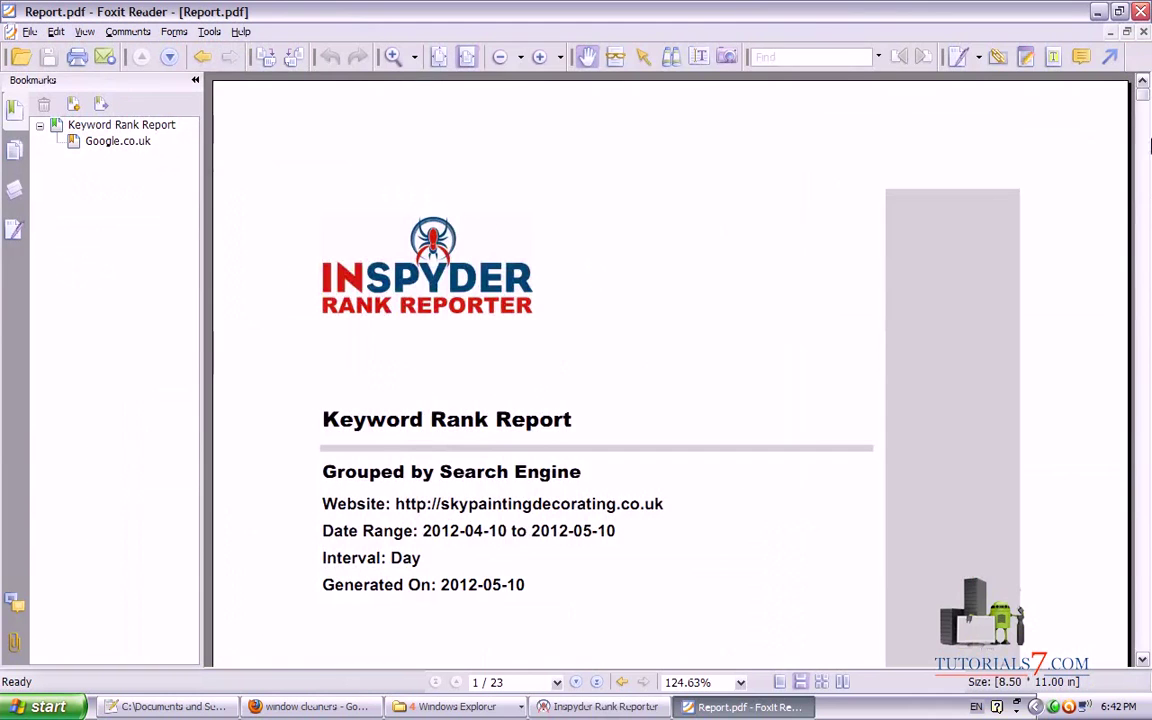
pyautogui.scroll(-15, 1150, 146)
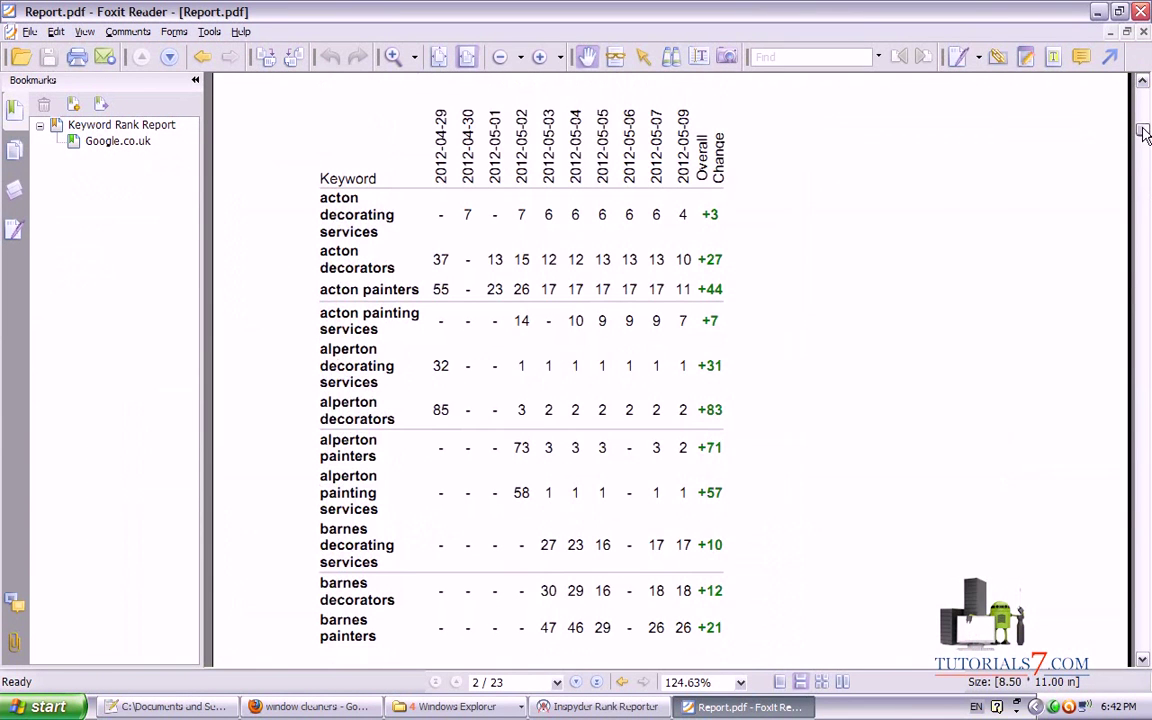
pyautogui.moveTo(300, 196)
pyautogui.mouseDown()
pyautogui.moveTo(262, 240)
pyautogui.moveTo(266, 302)
pyautogui.moveTo(241, 472)
pyautogui.moveTo(318, 577)
pyautogui.mouseUp()
pyautogui.moveTo(700, 135); pyautogui.dragTo(698, 385)
pyautogui.press('Escape')
pyautogui.click(598, 706)
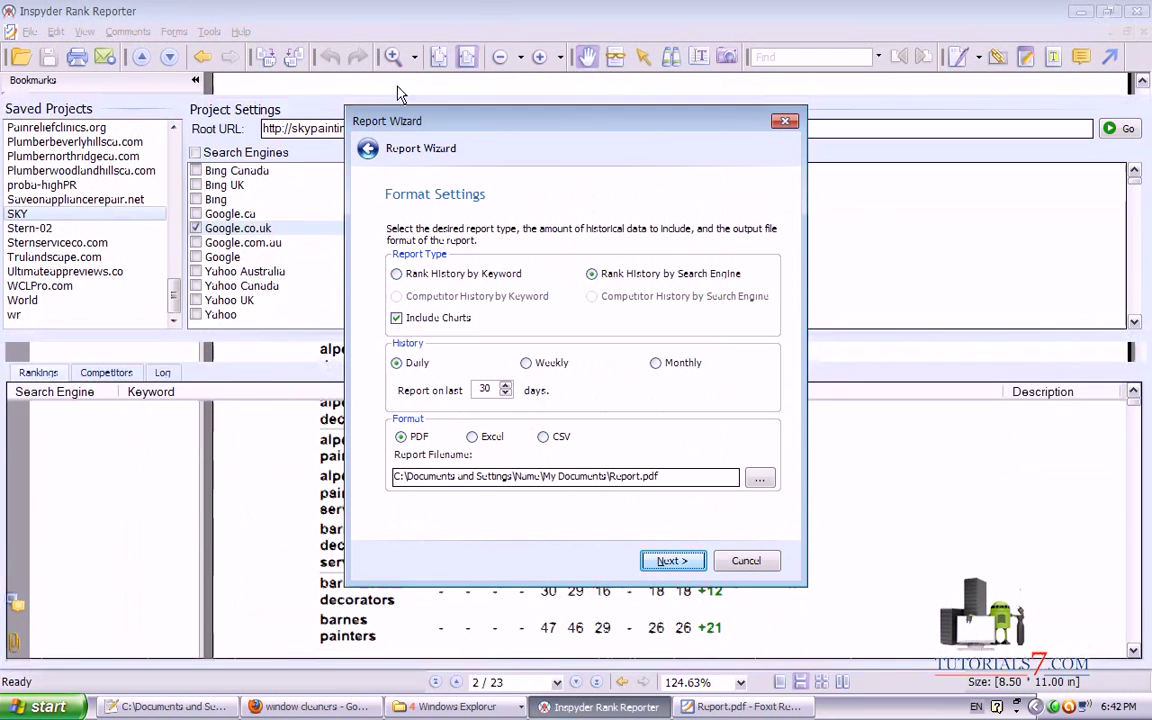
# Choose Rank History by Keyword as the report type and compare it with the keyword table in Report.pdf.
pyautogui.click(397, 274)
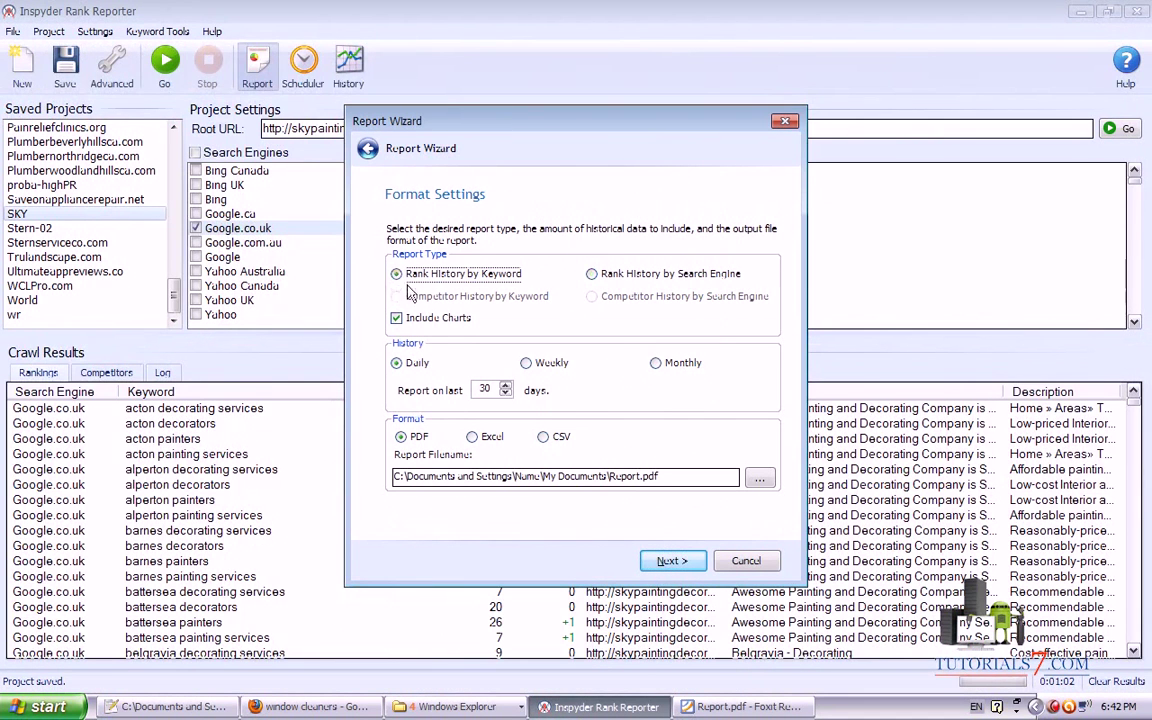
pyautogui.moveTo(388, 288)
pyautogui.mouseDown()
pyautogui.moveTo(490, 287)
pyautogui.moveTo(450, 253)
pyautogui.moveTo(381, 266)
pyautogui.moveTo(381, 287)
pyautogui.mouseUp()
pyautogui.moveTo(562, 166); pyautogui.dragTo(515, 255)
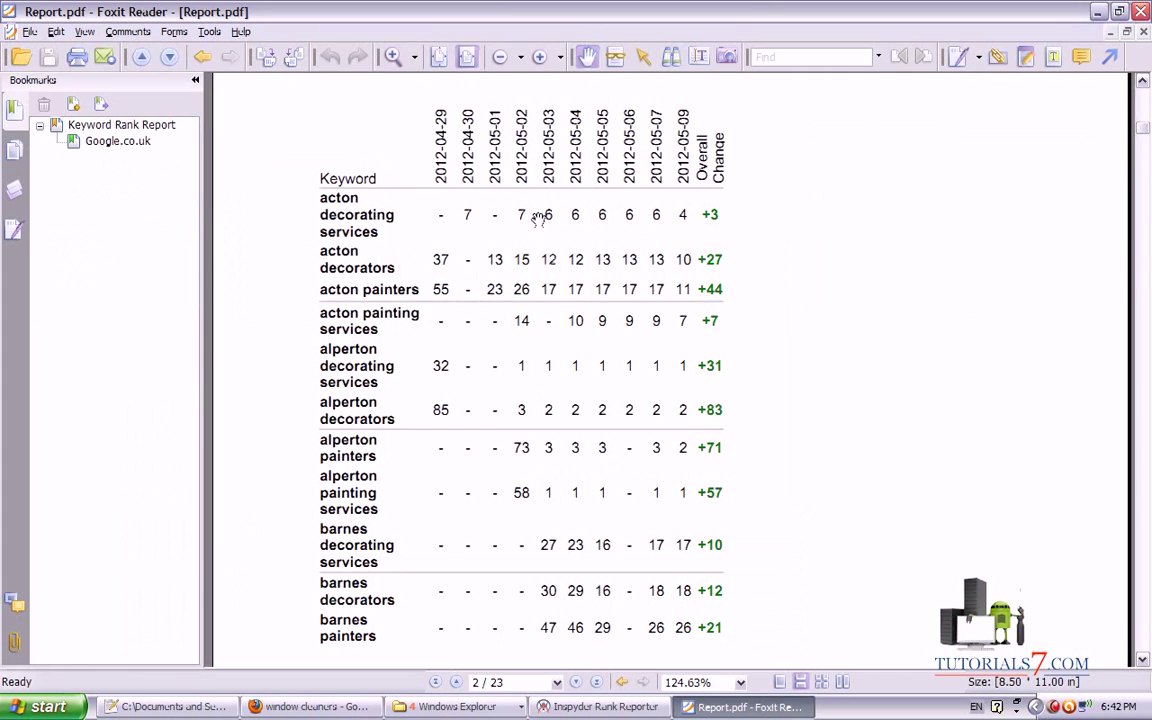
pyautogui.scroll(-5, 1141, 116)
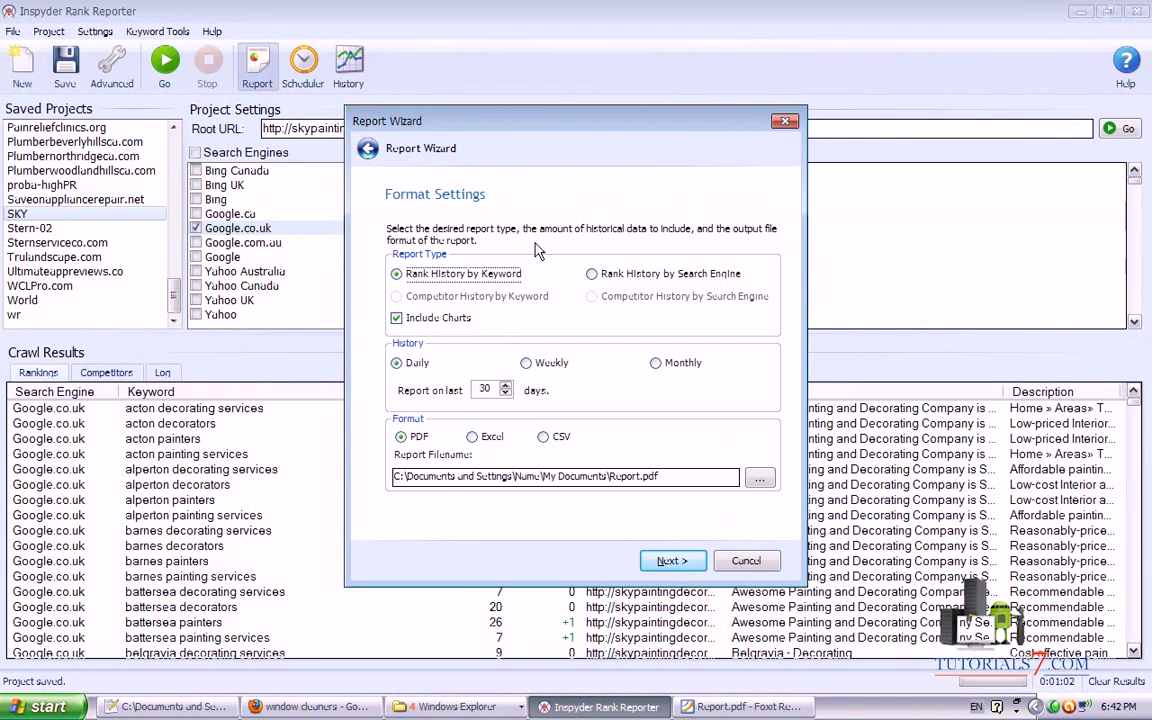
# Try the weekly history interval, return it to daily, and mark the history and PDF format settings with the screen pen.
pyautogui.click(397, 319)
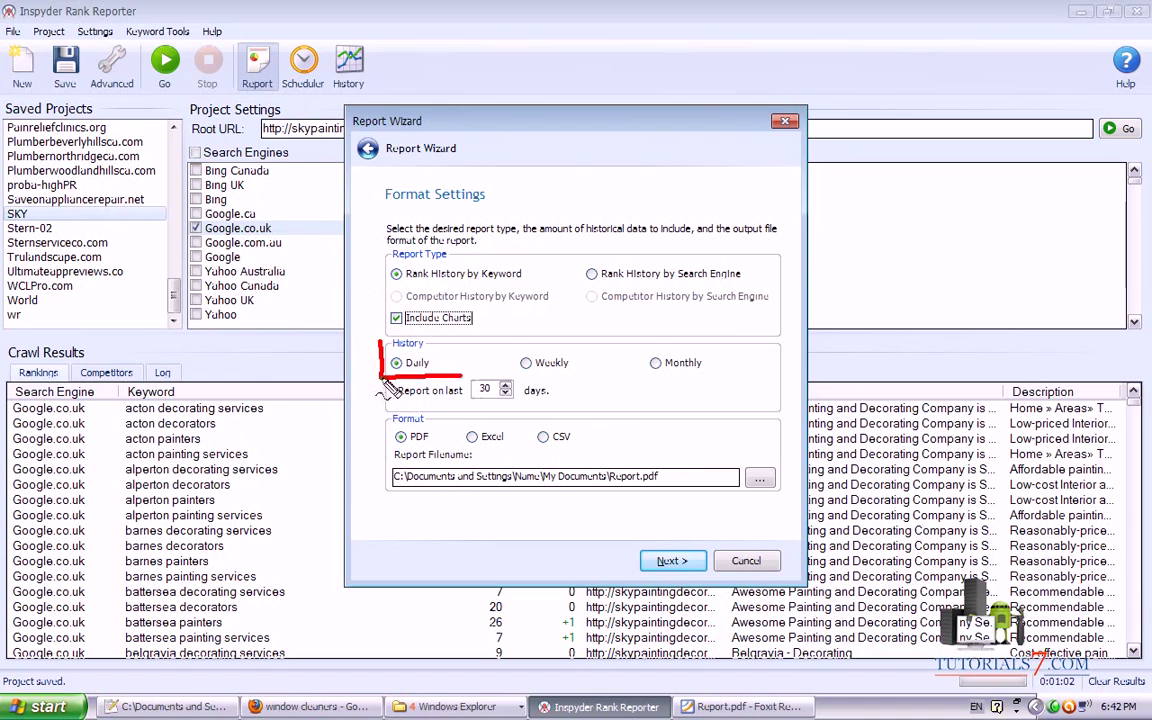
pyautogui.click(506, 387)
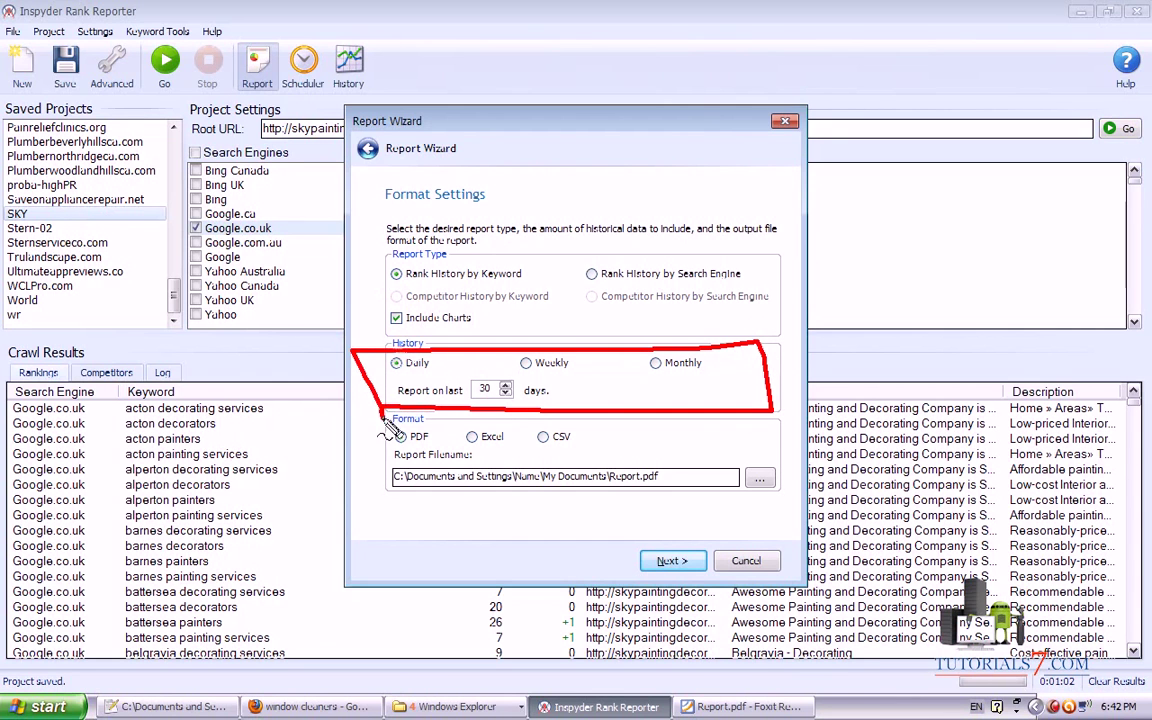
pyautogui.click(526, 363)
pyautogui.click(397, 362)
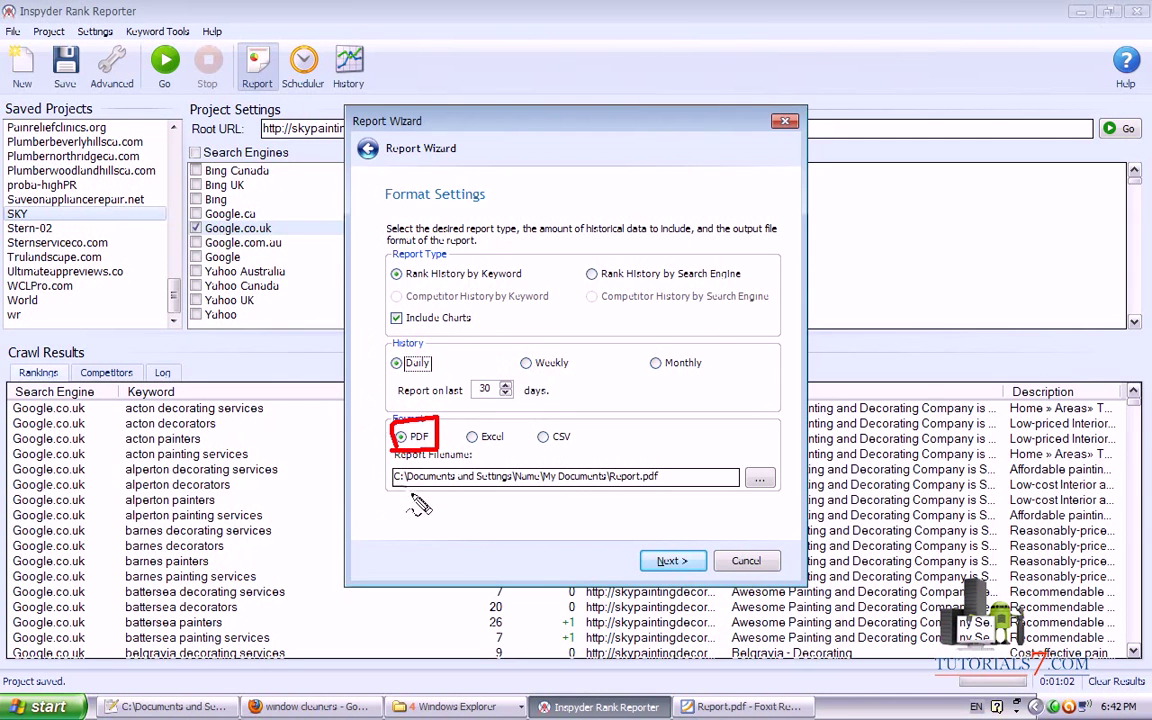
pyautogui.moveTo(394, 500); pyautogui.dragTo(545, 514)
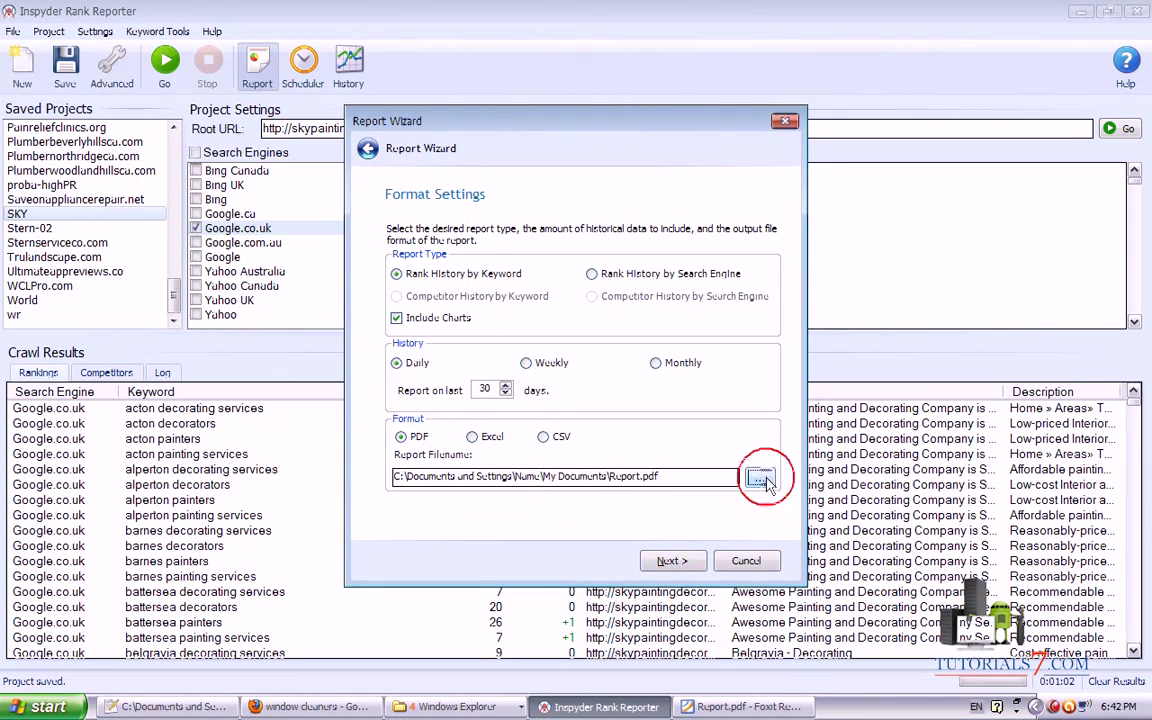
# Set the report's output file to report2 as a PDF on the Desktop.
pyautogui.click(759, 478)
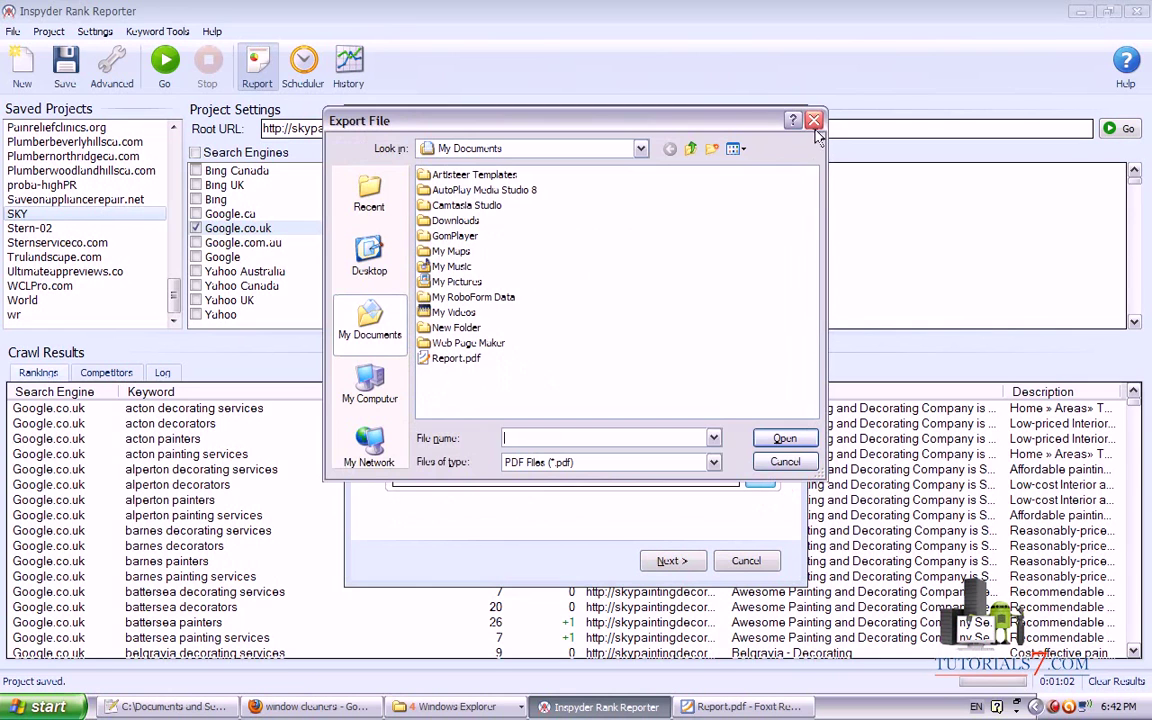
pyautogui.click(814, 121)
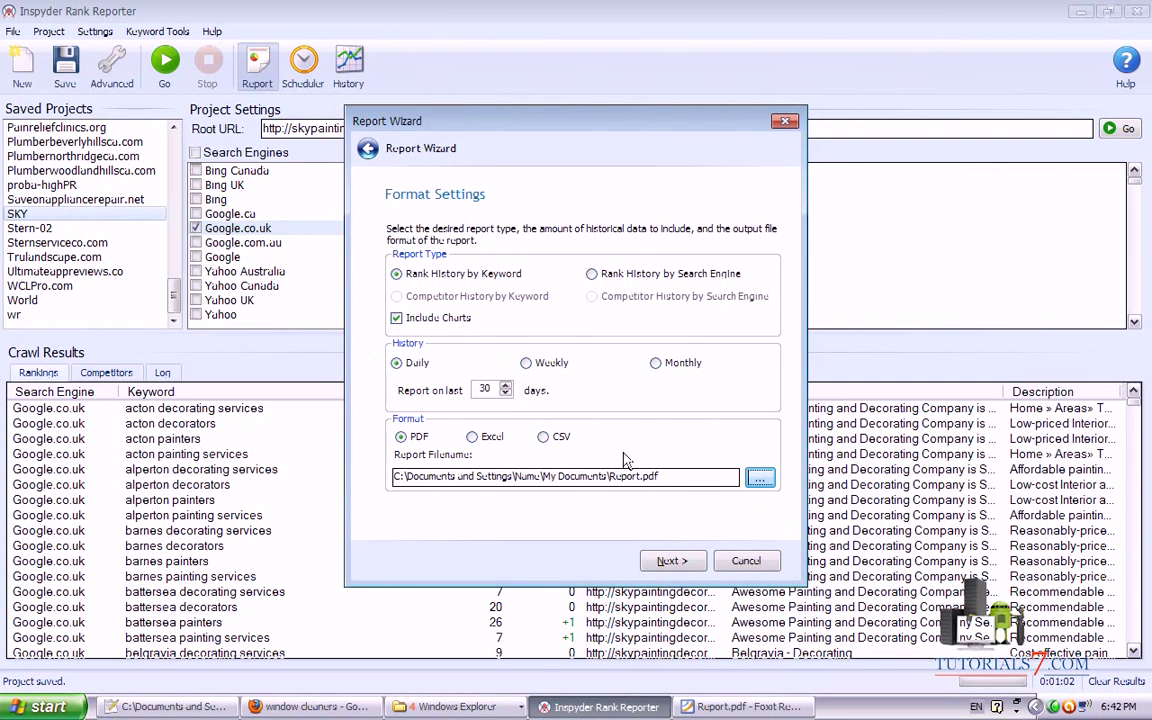
pyautogui.click(760, 478)
pyautogui.click(369, 257)
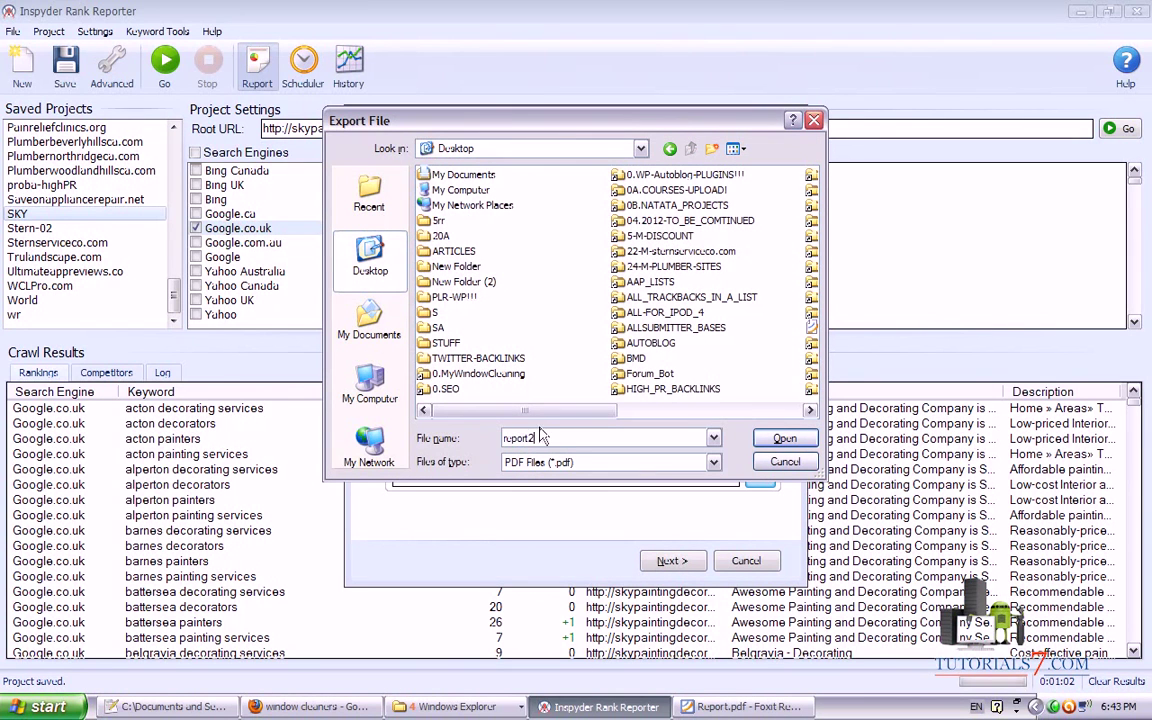
pyautogui.click(784, 438)
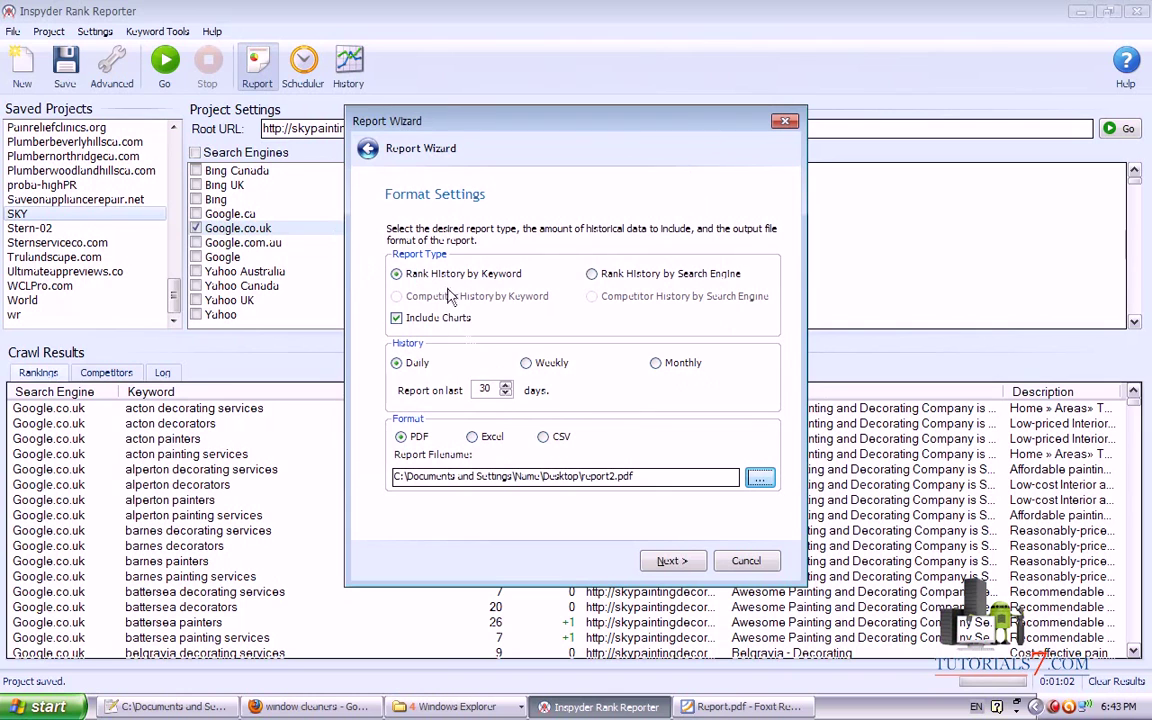
# Mark the Rank History by Keyword type, accept the format settings and have the report open when complete.
pyautogui.moveTo(515, 572)
pyautogui.mouseDown()
pyautogui.moveTo(385, 272)
pyautogui.moveTo(527, 276)
pyautogui.moveTo(386, 249)
pyautogui.moveTo(412, 305)
pyautogui.mouseUp()
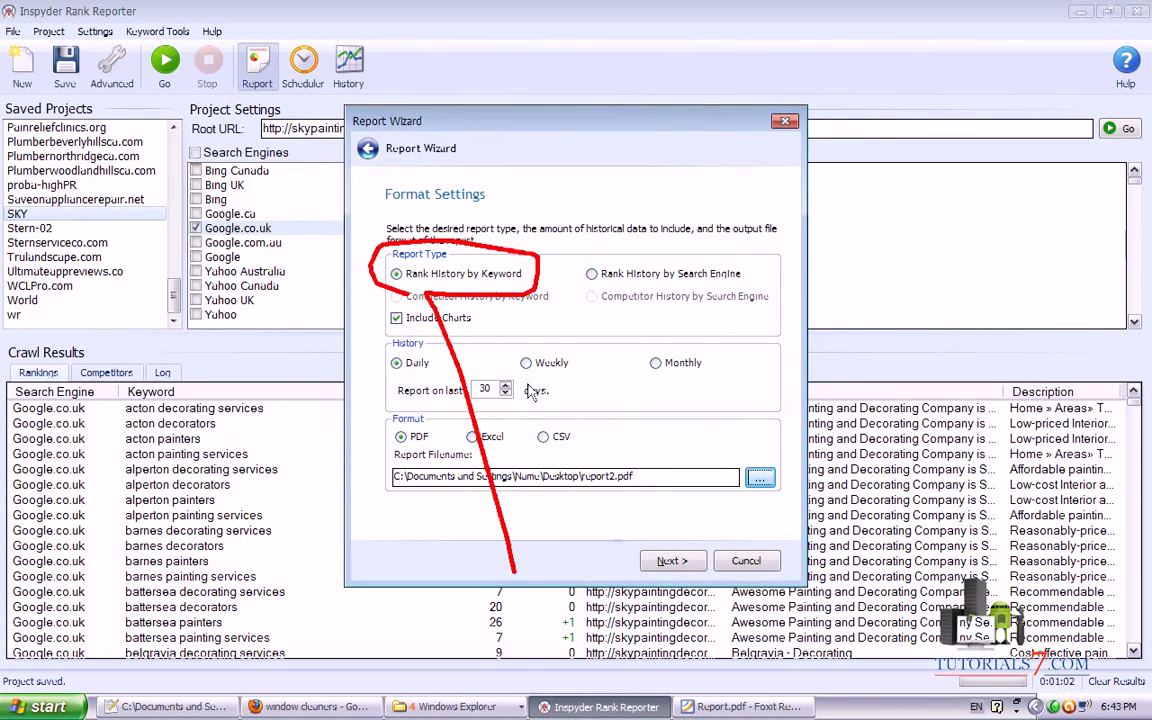
pyautogui.click(670, 560)
pyautogui.click(460, 296)
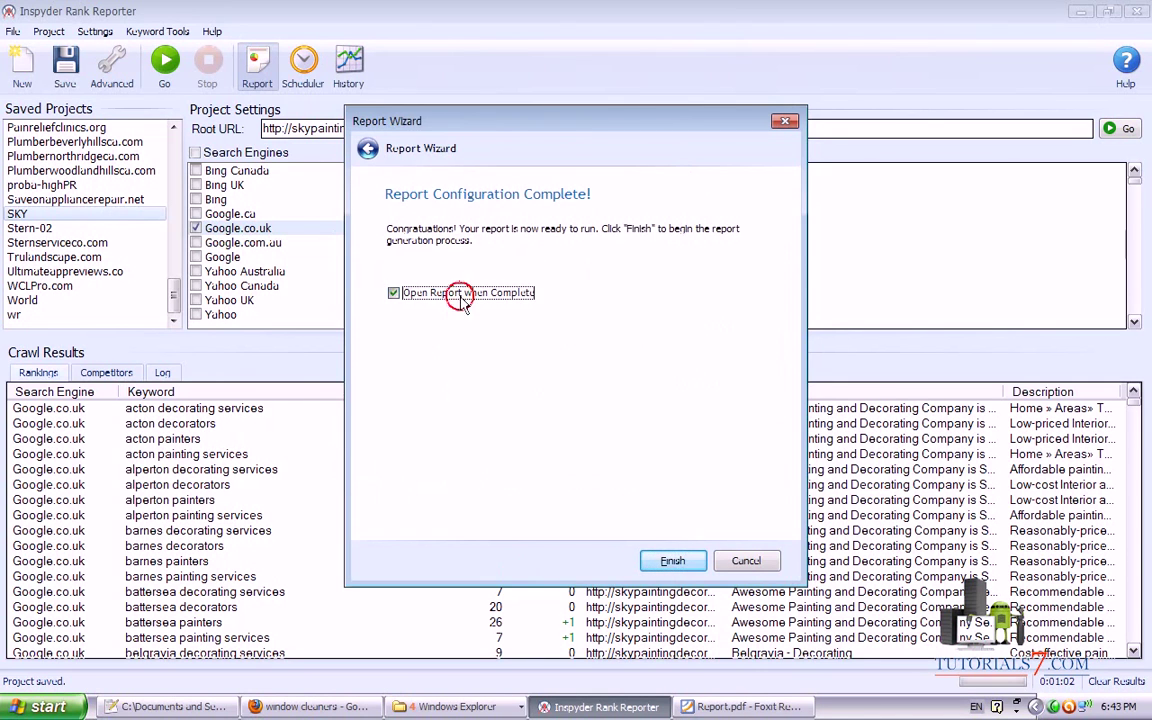
# Start generating the keyword rank history report and mark the 2012-04-29 column in the keyword table of Report.pdf.
pyautogui.click(672, 560)
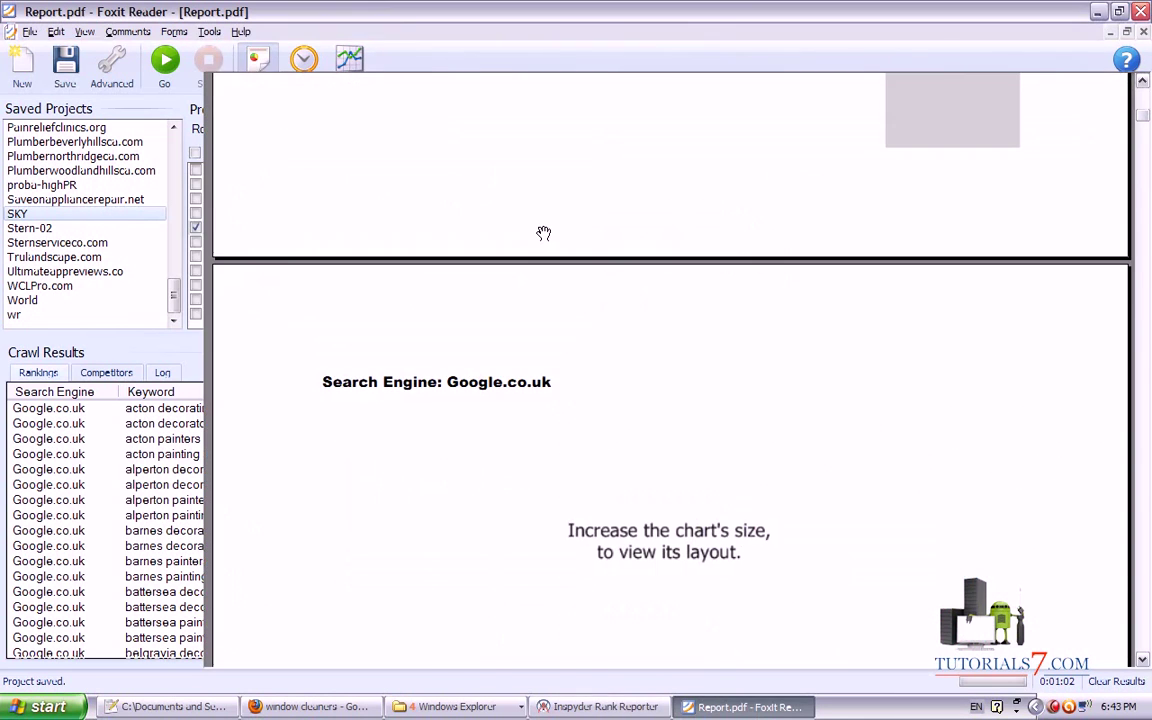
pyautogui.moveTo(1144, 108)
pyautogui.mouseDown()
pyautogui.moveTo(1145, 92)
pyautogui.moveTo(1144, 130)
pyautogui.mouseUp()
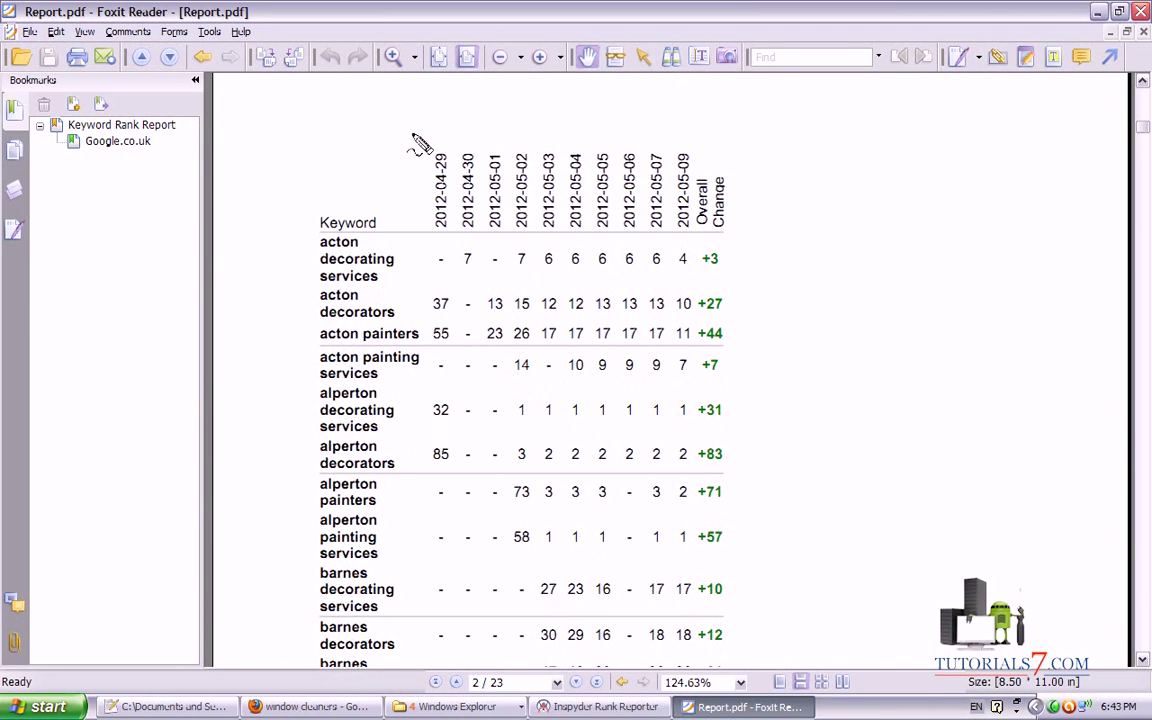
pyautogui.moveTo(419, 126)
pyautogui.mouseDown()
pyautogui.moveTo(419, 214)
pyautogui.moveTo(440, 234)
pyautogui.moveTo(460, 200)
pyautogui.moveTo(455, 122)
pyautogui.moveTo(432, 138)
pyautogui.mouseUp()
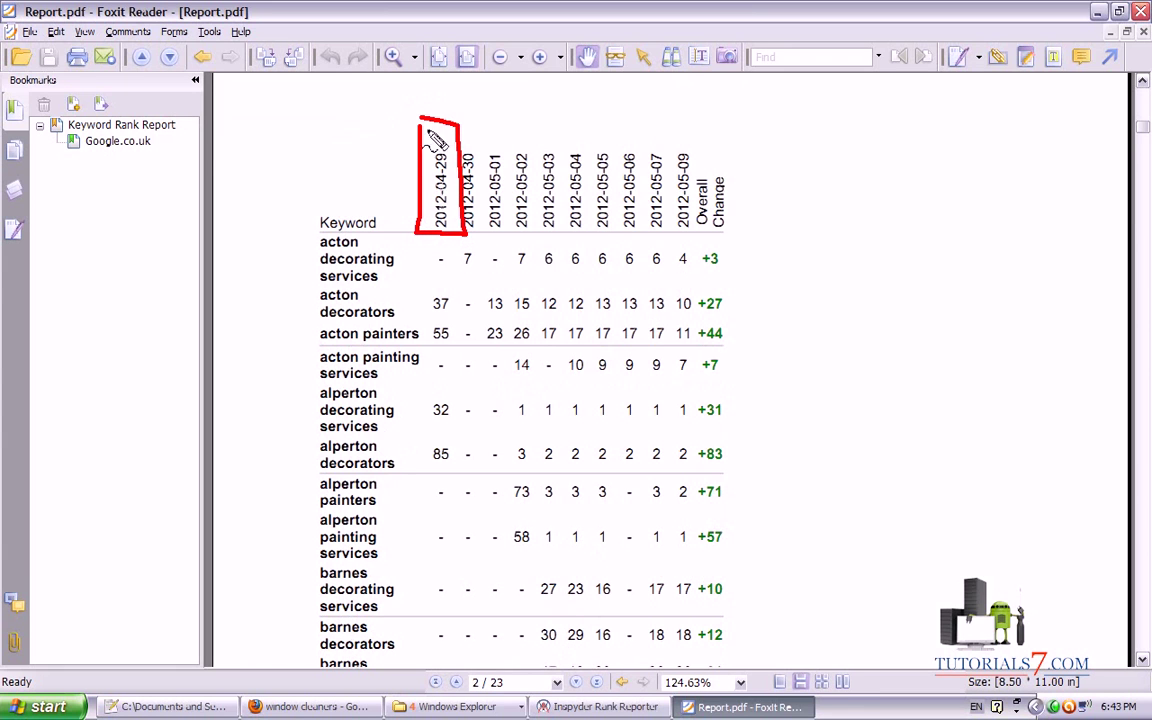
pyautogui.moveTo(335, 137); pyautogui.dragTo(395, 178)
pyautogui.moveTo(450, 230)
pyautogui.mouseDown()
pyautogui.moveTo(432, 257)
pyautogui.moveTo(476, 378)
pyautogui.mouseUp()
pyautogui.press('Escape')
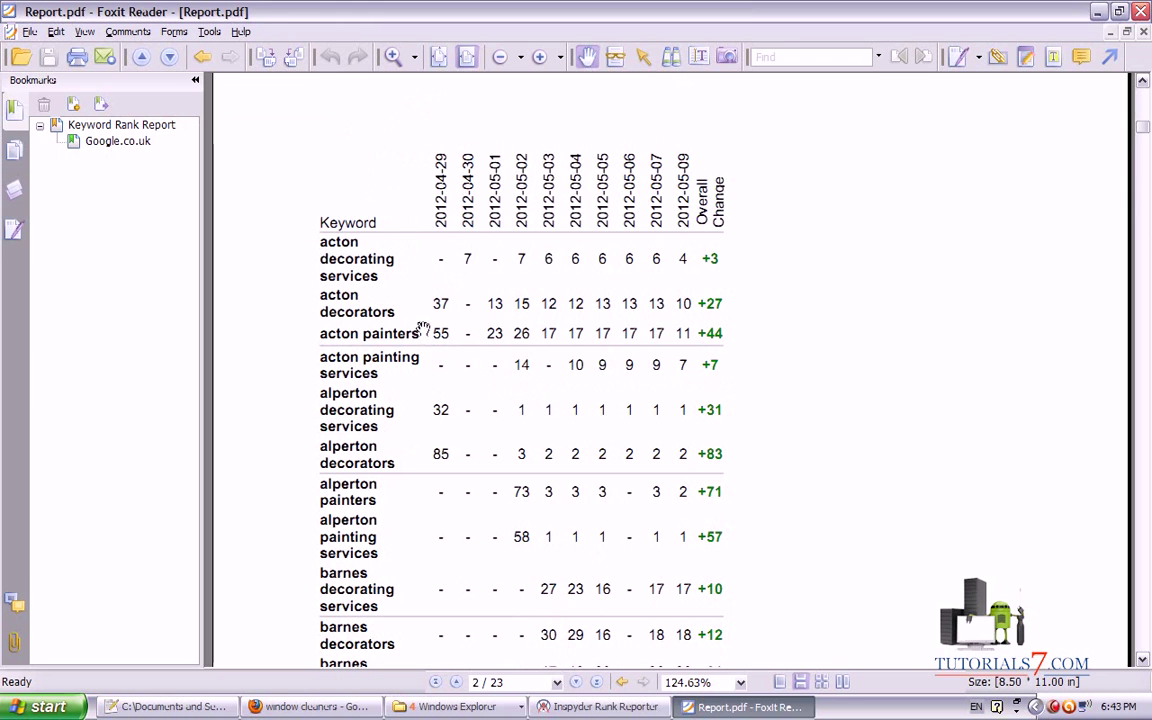
# Mark the acton painters ranks for 2012-04-29 and 2012-05-09 in Report.pdf and compare them with the keyword's overall change.
pyautogui.moveTo(430, 328)
pyautogui.mouseDown()
pyautogui.moveTo(417, 321)
pyautogui.moveTo(460, 350)
pyautogui.moveTo(443, 331)
pyautogui.mouseUp()
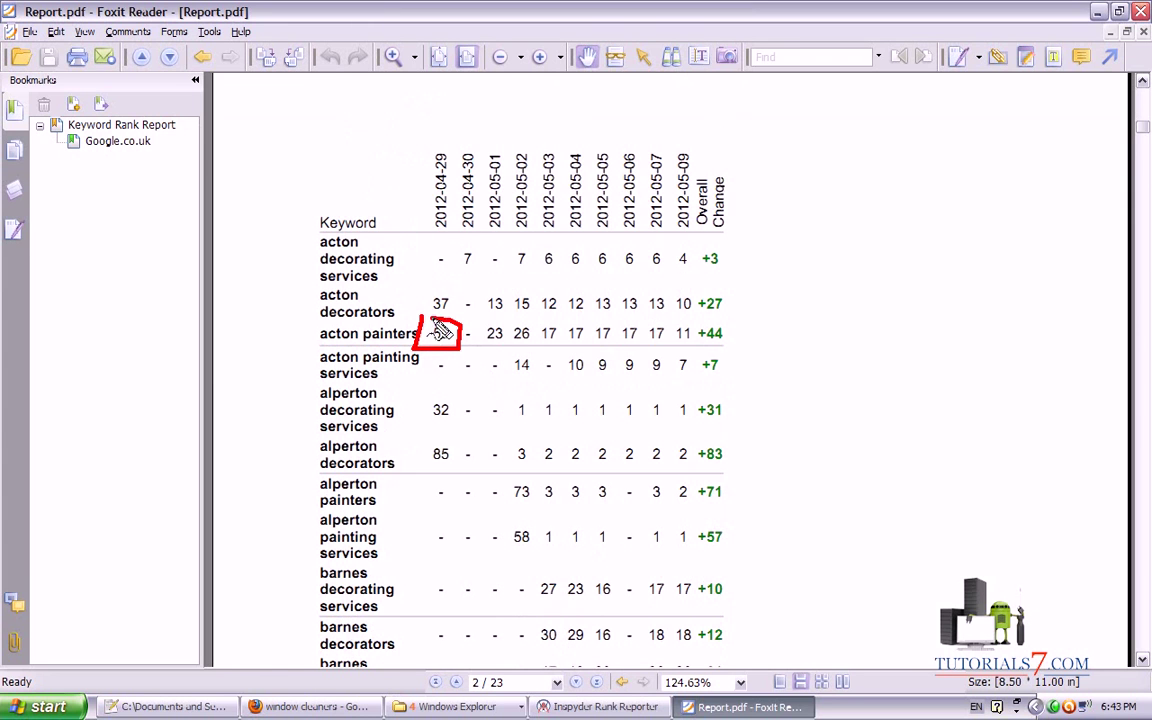
pyautogui.moveTo(670, 140)
pyautogui.mouseDown()
pyautogui.moveTo(676, 236)
pyautogui.moveTo(700, 215)
pyautogui.moveTo(706, 155)
pyautogui.moveTo(685, 135)
pyautogui.mouseUp()
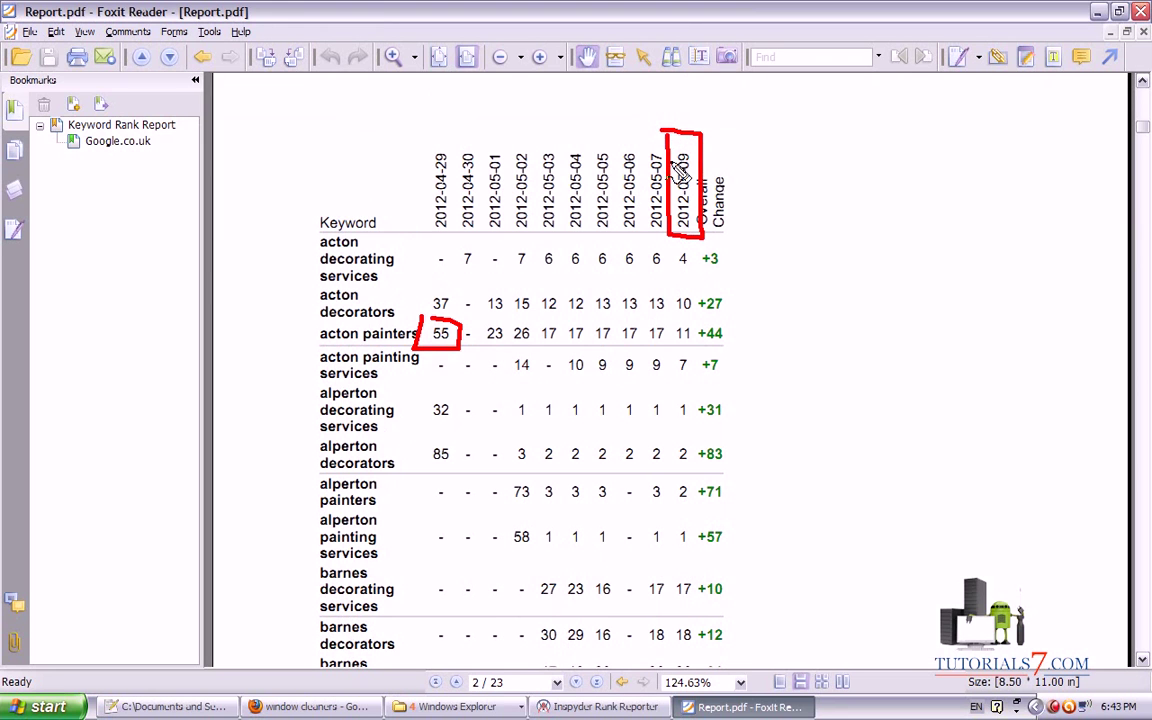
pyautogui.moveTo(429, 127)
pyautogui.mouseDown()
pyautogui.moveTo(441, 241)
pyautogui.moveTo(463, 121)
pyautogui.moveTo(640, 128)
pyautogui.mouseUp()
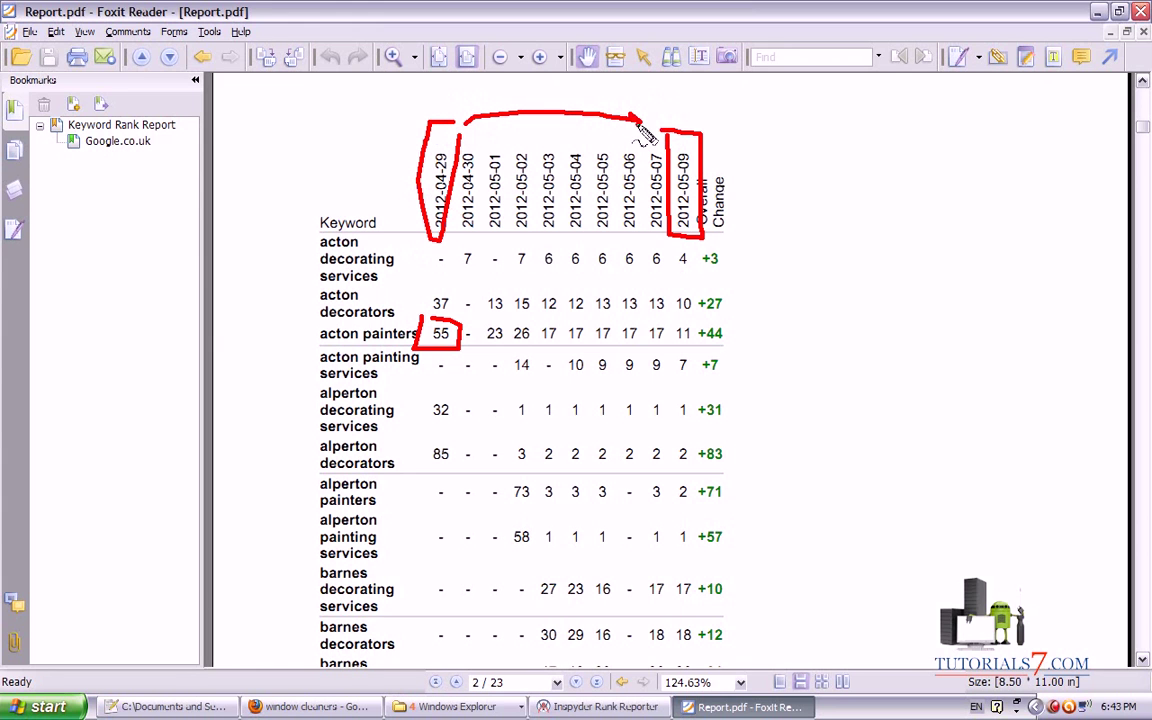
pyautogui.moveTo(699, 329)
pyautogui.mouseDown()
pyautogui.moveTo(688, 348)
pyautogui.moveTo(694, 318)
pyautogui.moveTo(690, 333)
pyautogui.mouseUp()
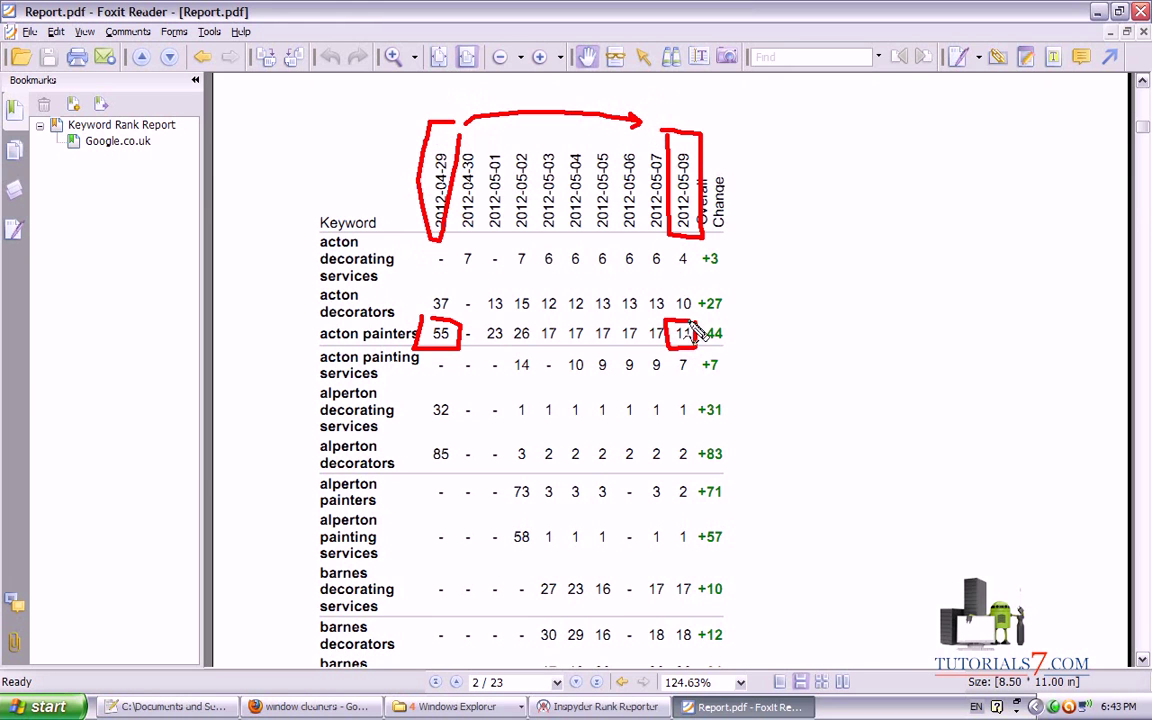
pyautogui.moveTo(781, 561)
pyautogui.mouseDown()
pyautogui.moveTo(900, 264)
pyautogui.moveTo(897, 211)
pyautogui.moveTo(930, 224)
pyautogui.mouseUp()
pyautogui.moveTo(688, 442); pyautogui.dragTo(738, 452)
pyautogui.moveTo(770, 396)
pyautogui.mouseDown()
pyautogui.moveTo(818, 393)
pyautogui.moveTo(795, 424)
pyautogui.mouseUp()
pyautogui.moveTo(762, 368)
pyautogui.mouseDown()
pyautogui.moveTo(856, 391)
pyautogui.moveTo(745, 335)
pyautogui.mouseUp()
# Underline above the chiswick decorators row on page 4 of Report.pdf, write 508 beside the table, and clear the pen marks.
pyautogui.moveTo(1147, 114); pyautogui.dragTo(1137, 178)
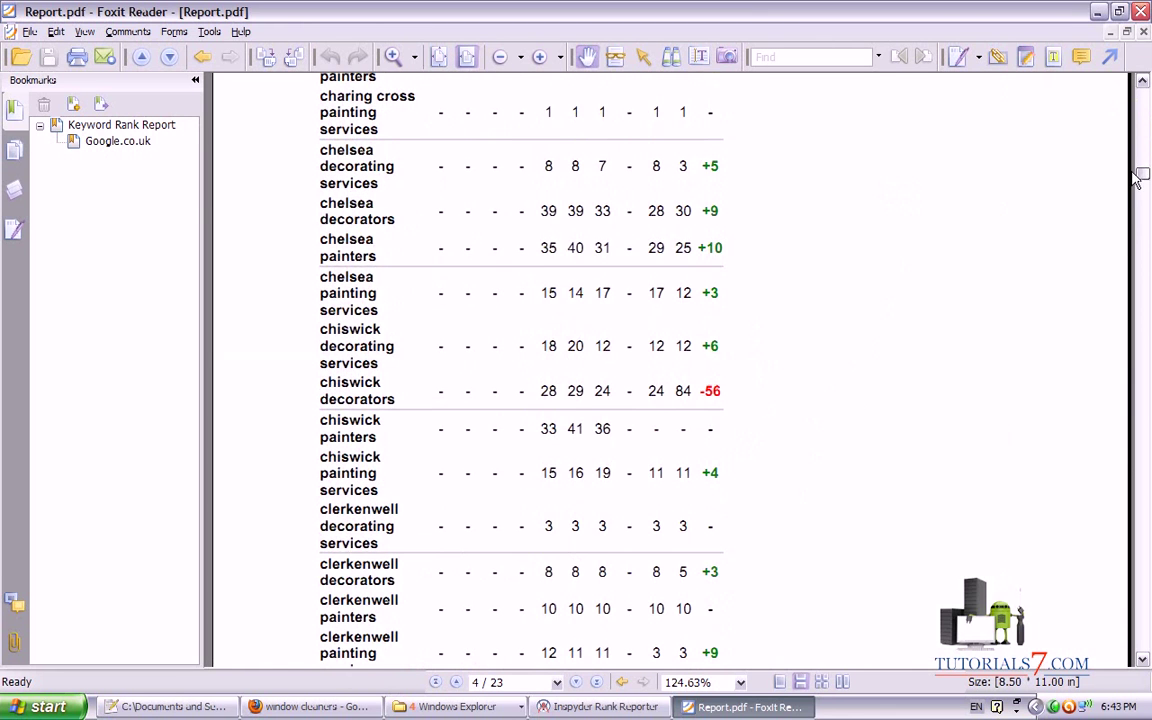
pyautogui.moveTo(514, 375); pyautogui.dragTo(768, 366)
pyautogui.moveTo(903, 189)
pyautogui.mouseDown()
pyautogui.moveTo(818, 190)
pyautogui.moveTo(792, 268)
pyautogui.mouseUp()
pyautogui.moveTo(940, 205)
pyautogui.mouseDown()
pyautogui.moveTo(992, 270)
pyautogui.moveTo(931, 257)
pyautogui.moveTo(1016, 206)
pyautogui.moveTo(1005, 265)
pyautogui.mouseUp()
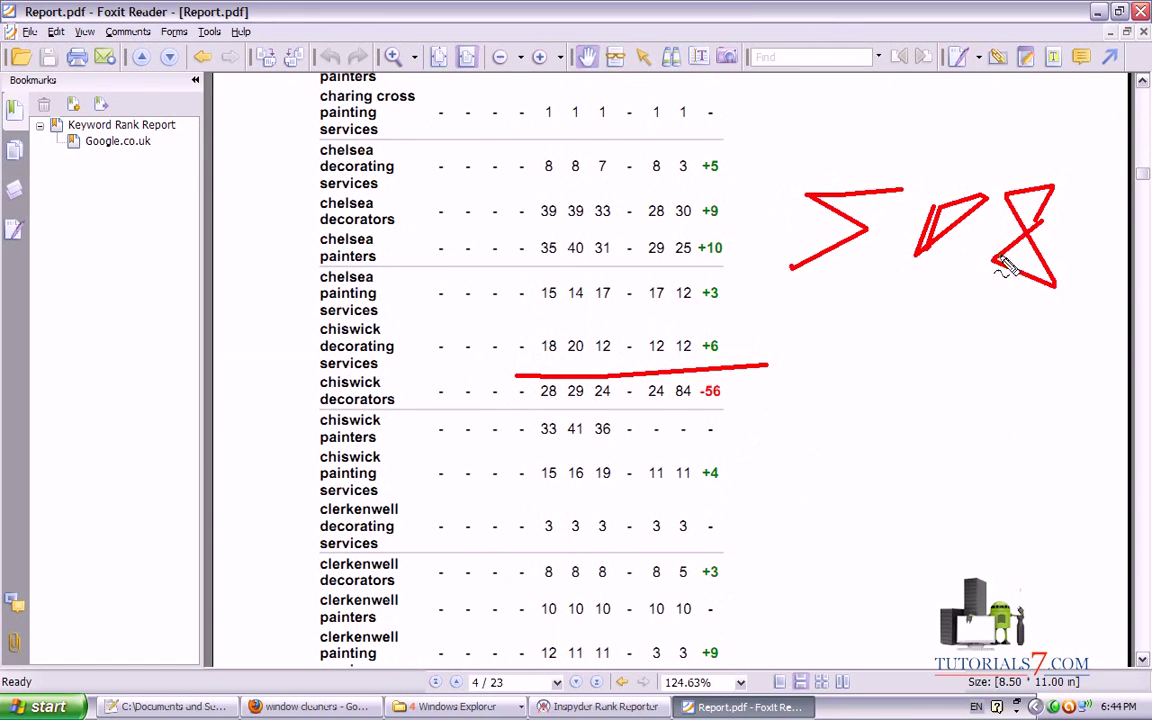
pyautogui.moveTo(869, 362)
pyautogui.mouseDown()
pyautogui.moveTo(864, 159)
pyautogui.moveTo(900, 334)
pyautogui.moveTo(1144, 185)
pyautogui.moveTo(1145, 230)
pyautogui.mouseUp()
pyautogui.press('Escape')
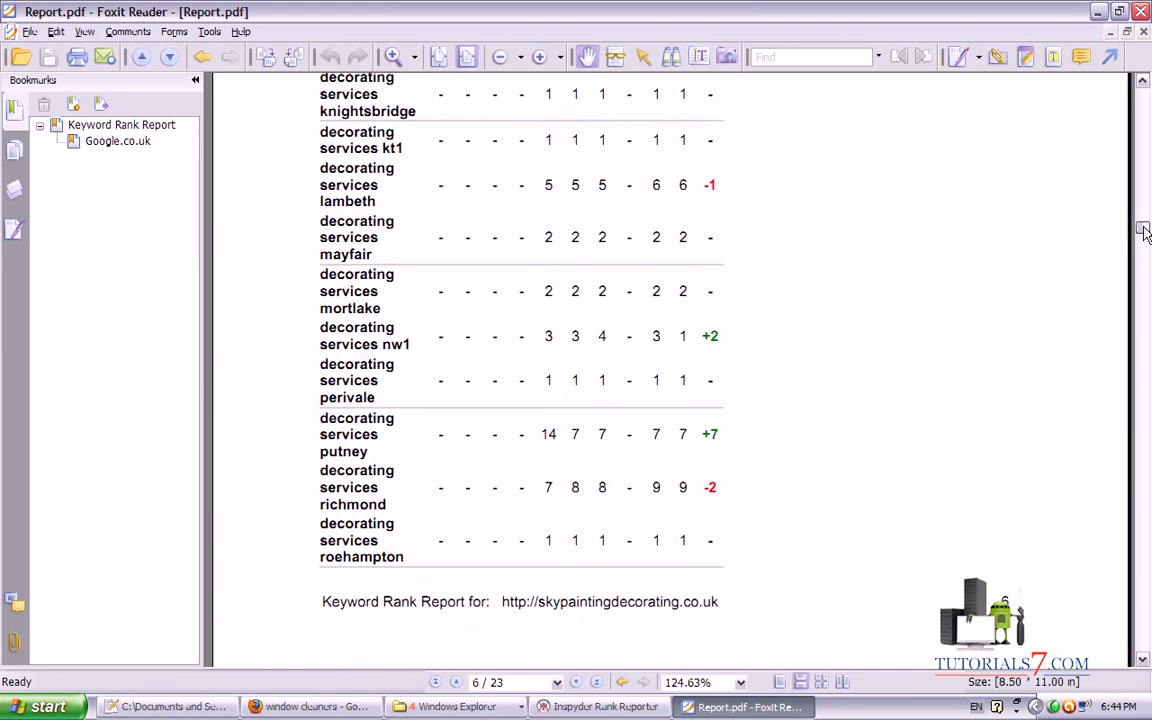
# Underline the decorating services kt1 and perivale rows on page 6 and look through further pages of the keyword table.
pyautogui.moveTo(535, 155); pyautogui.dragTo(750, 160)
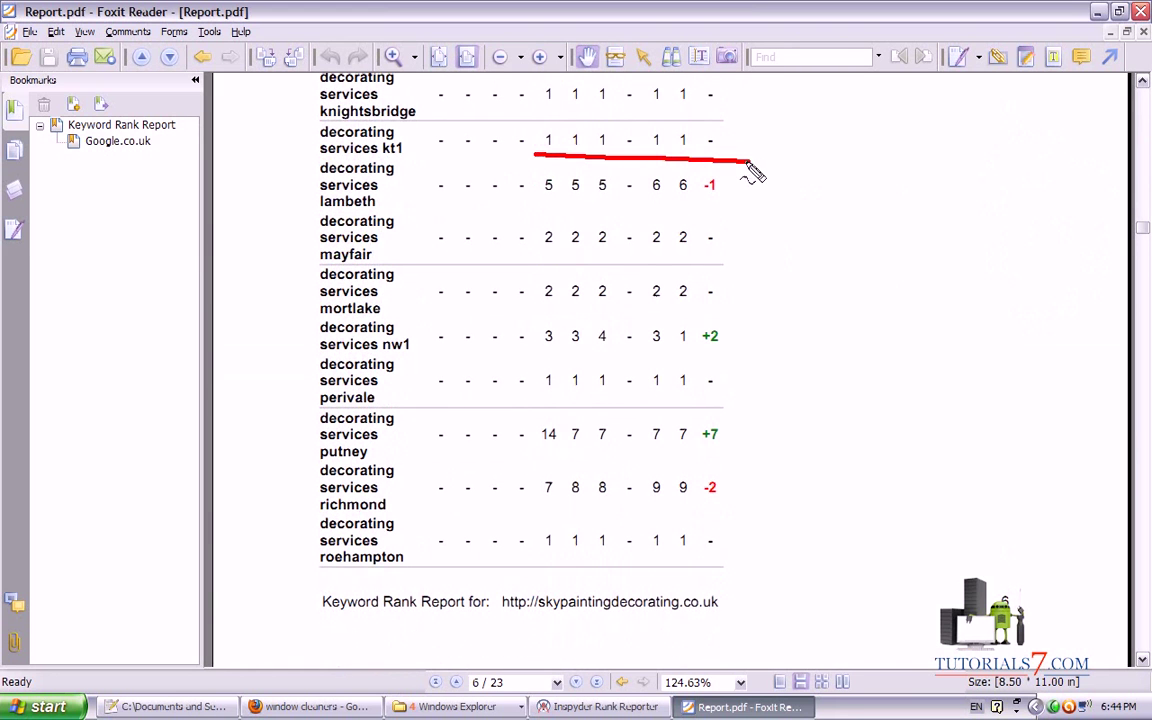
pyautogui.moveTo(535, 403); pyautogui.dragTo(776, 410)
pyautogui.moveTo(420, 332)
pyautogui.mouseDown()
pyautogui.moveTo(423, 368)
pyautogui.moveTo(405, 336)
pyautogui.mouseUp()
pyautogui.moveTo(1143, 229); pyautogui.dragTo(1136, 418)
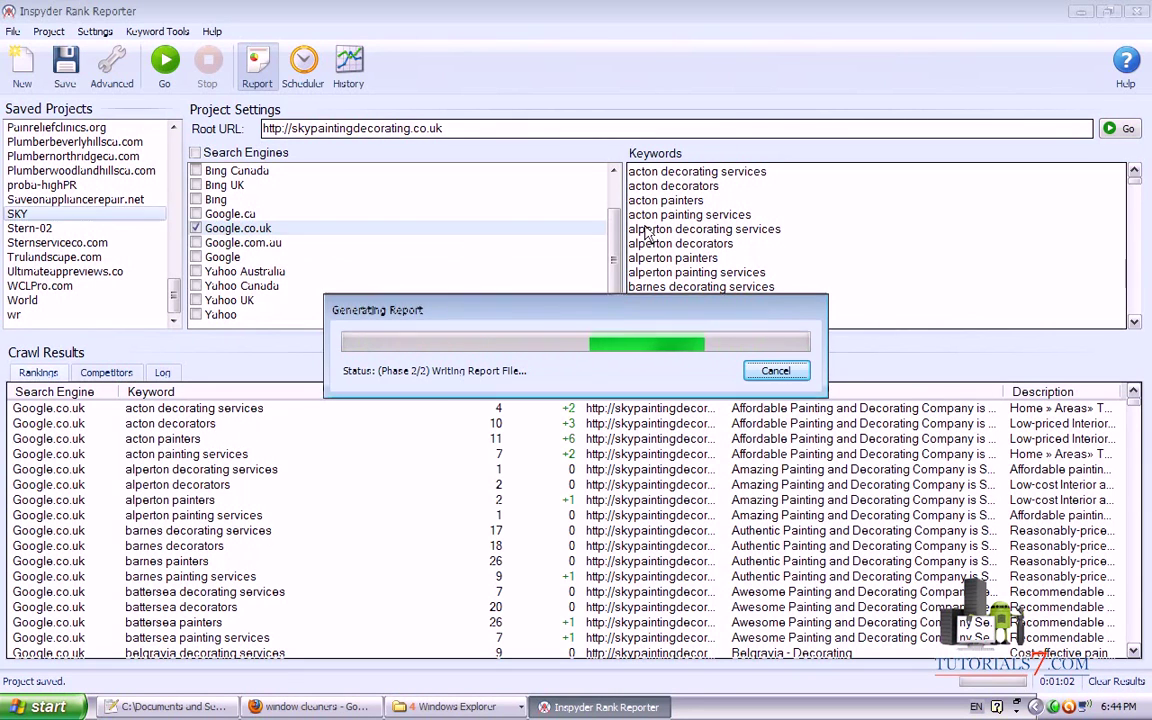
# Show the Desktop and open report2.pdf in Foxit Reader.
pyautogui.press('super+d')
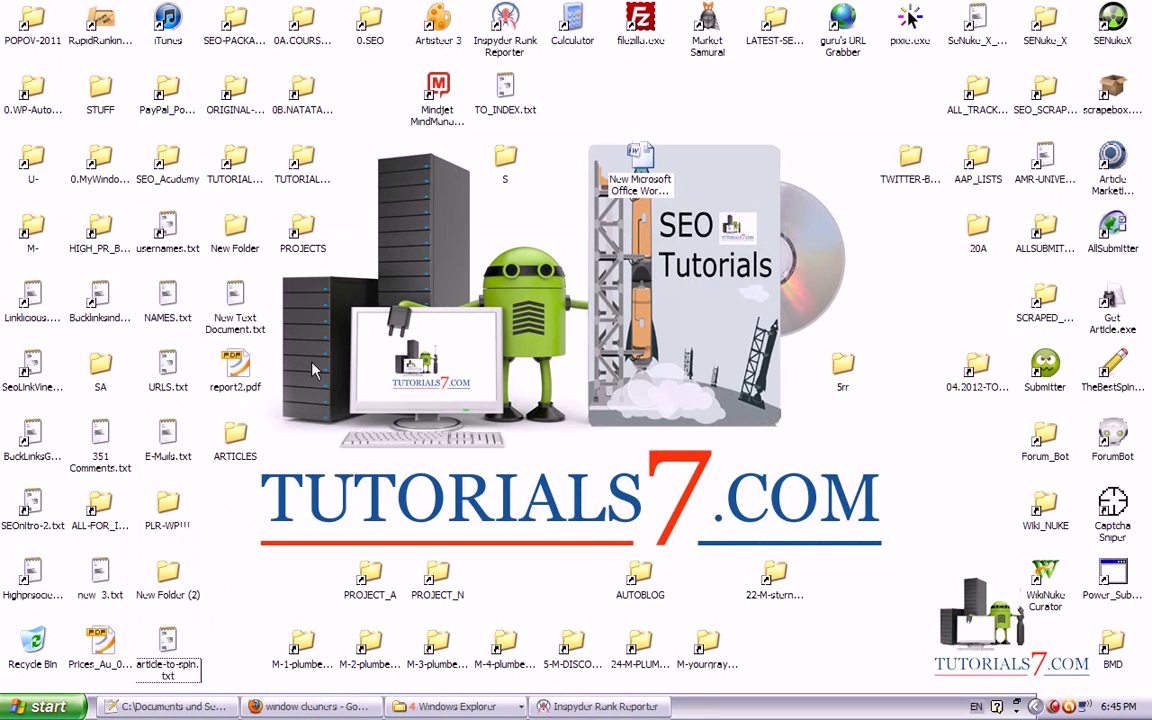
pyautogui.click(237, 366)
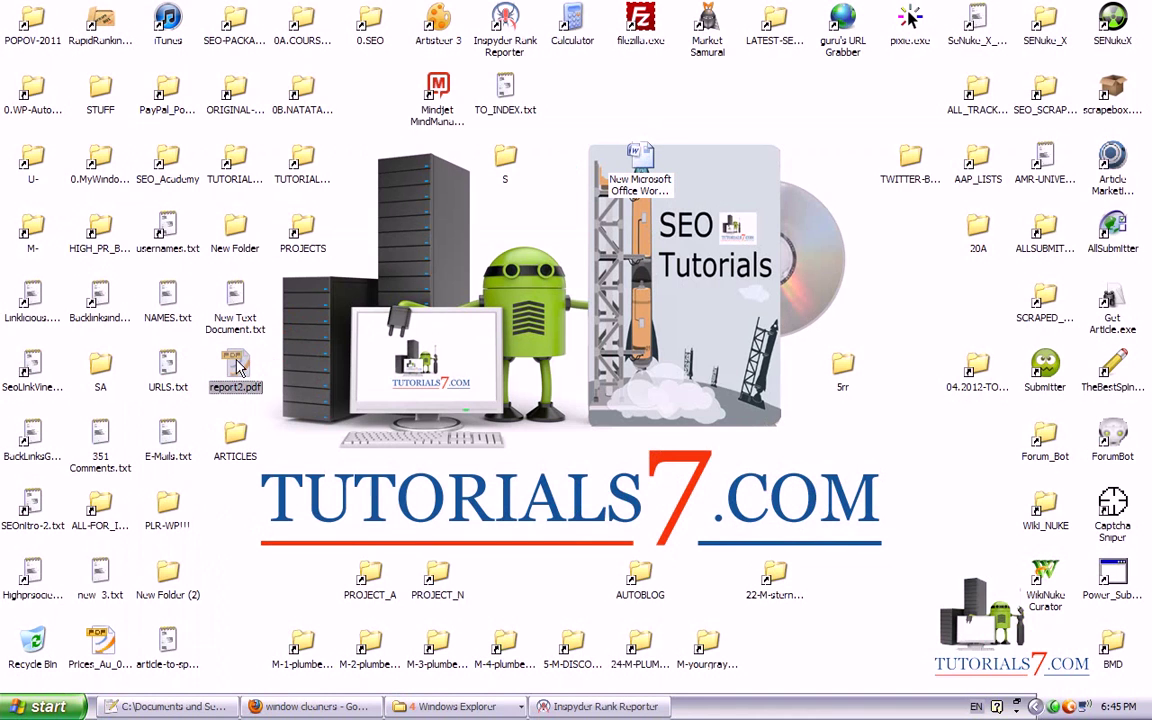
pyautogui.click(126, 316)
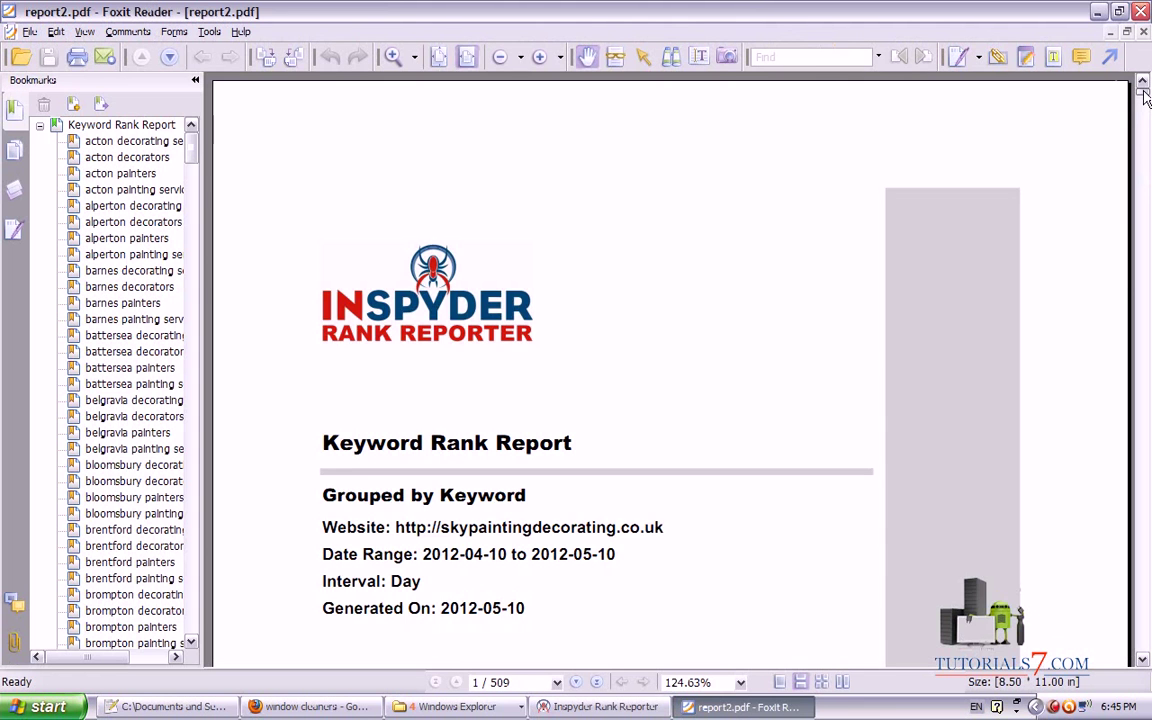
# Look at the first keyword chart in report2.pdf and outline the list of keyword bookmarks with the screen pen.
pyautogui.scroll(-10, 227, 162)
pyautogui.moveTo(200, 138)
pyautogui.mouseDown()
pyautogui.moveTo(40, 260)
pyautogui.moveTo(150, 706)
pyautogui.moveTo(230, 520)
pyautogui.moveTo(145, 118)
pyautogui.mouseUp()
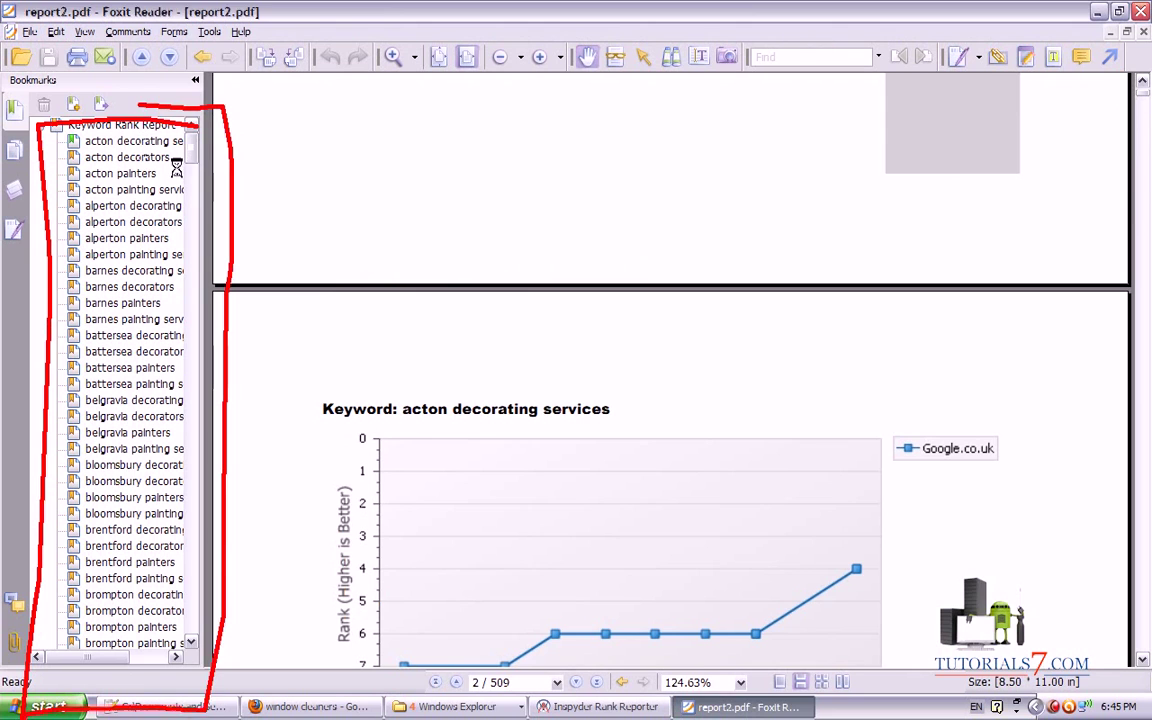
pyautogui.press('Escape')
# Go to the acton decorators chart and mark its rank trend from 4/29/2012 to 5/9/2012 and its overall change.
pyautogui.click(130, 160)
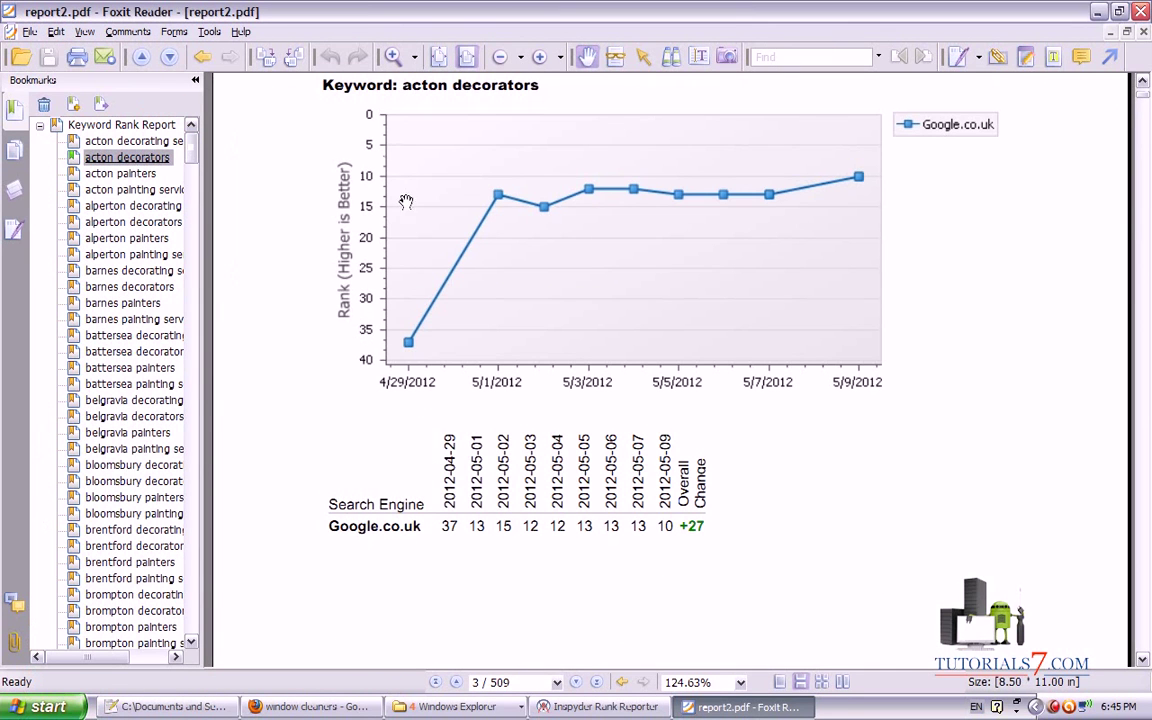
pyautogui.moveTo(420, 356)
pyautogui.mouseDown()
pyautogui.moveTo(494, 220)
pyautogui.moveTo(833, 200)
pyautogui.mouseUp()
pyautogui.press('Escape')
pyautogui.moveTo(395, 405)
pyautogui.mouseDown()
pyautogui.moveTo(375, 365)
pyautogui.moveTo(378, 395)
pyautogui.moveTo(450, 360)
pyautogui.moveTo(720, 340)
pyautogui.moveTo(864, 205)
pyautogui.mouseUp()
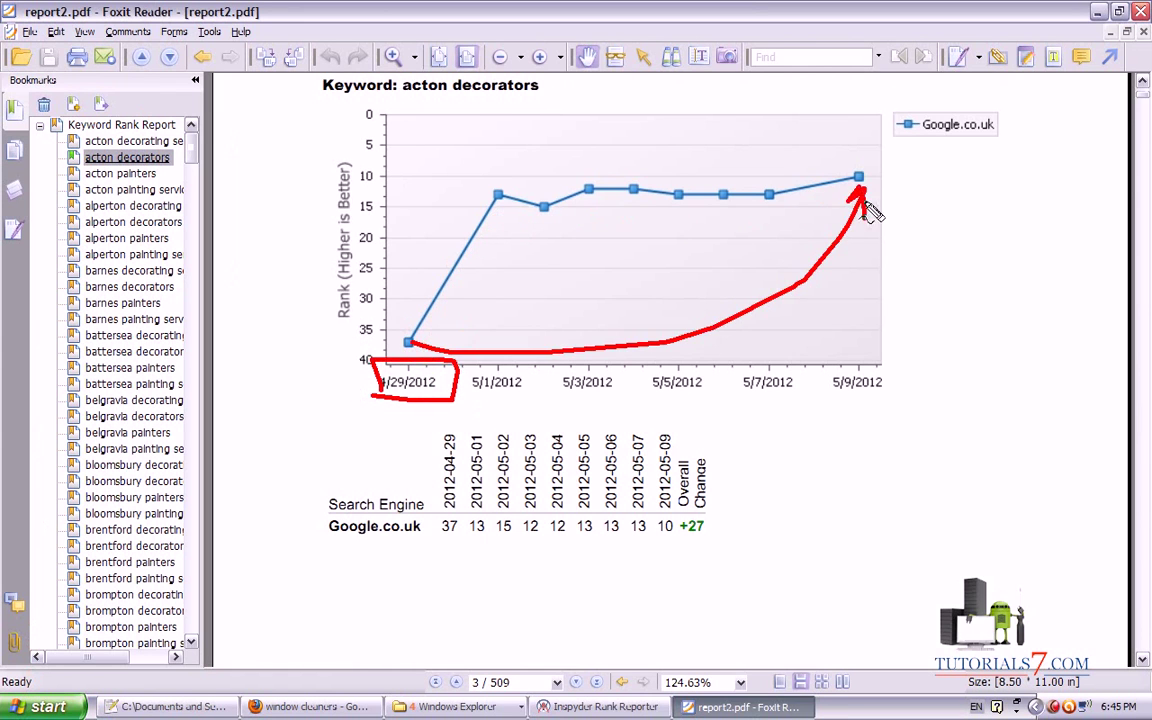
pyautogui.moveTo(718, 515)
pyautogui.mouseDown()
pyautogui.moveTo(665, 462)
pyautogui.moveTo(712, 548)
pyautogui.mouseUp()
pyautogui.press('Escape')
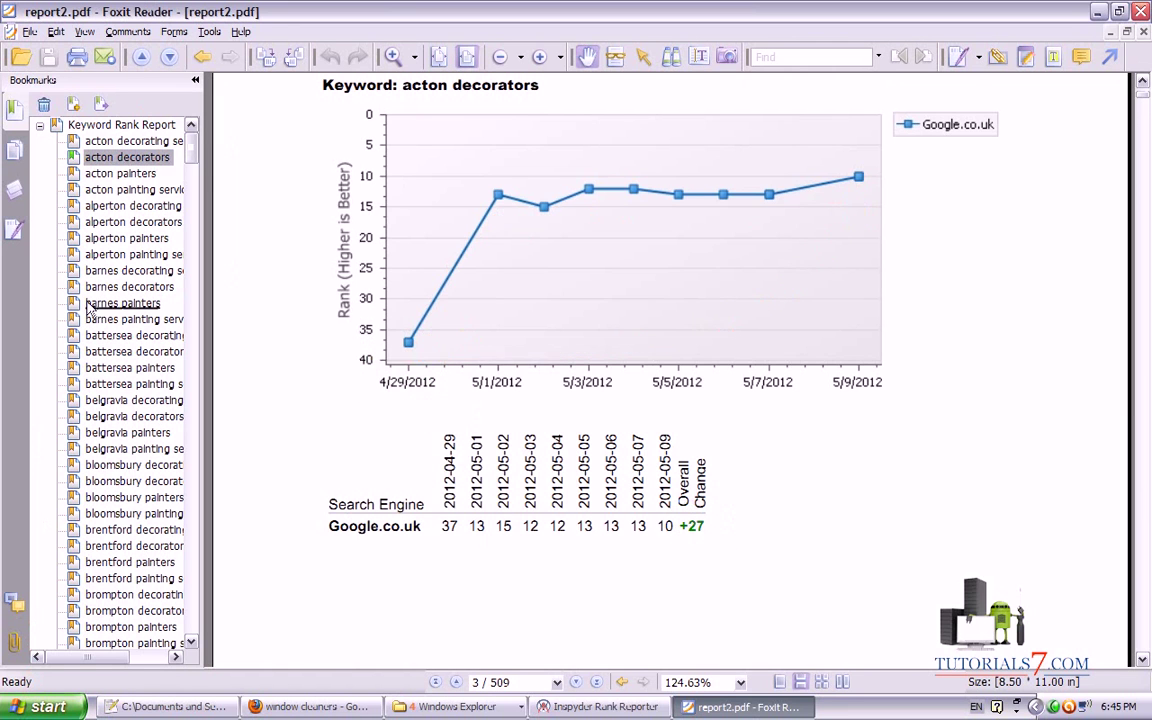
# View the battersea painting services chart and mark the first and last dates and rank trend for bloomsbury decorating services.
pyautogui.click(118, 385)
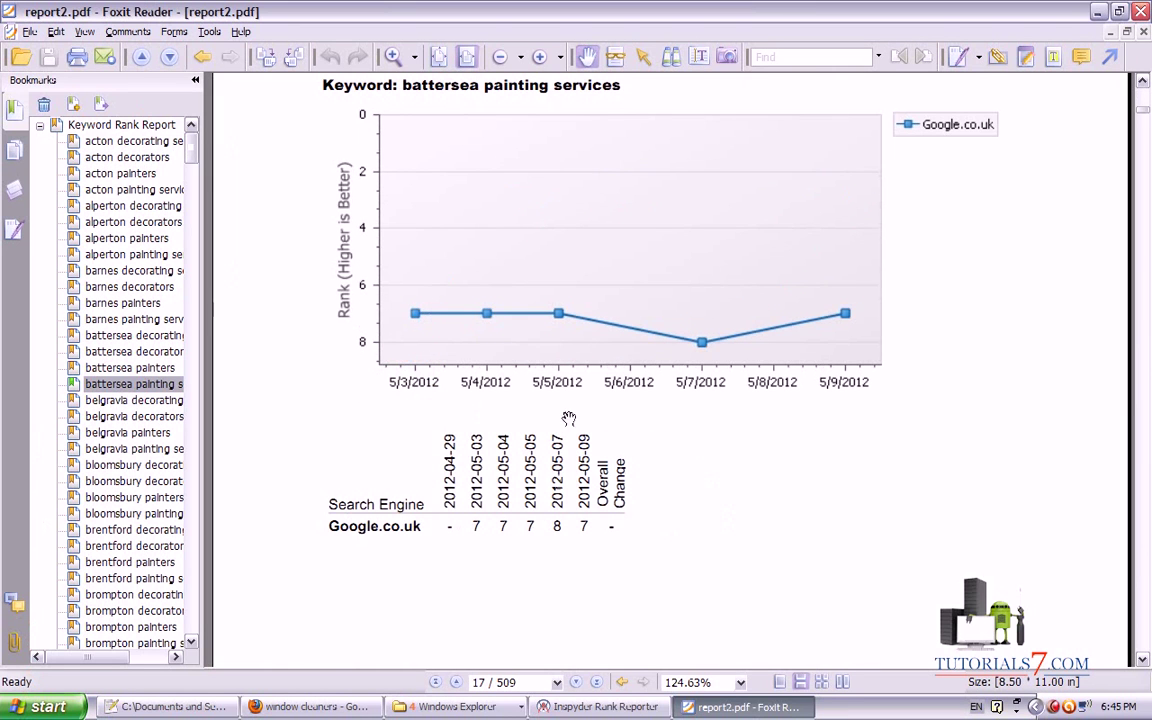
pyautogui.click(125, 465)
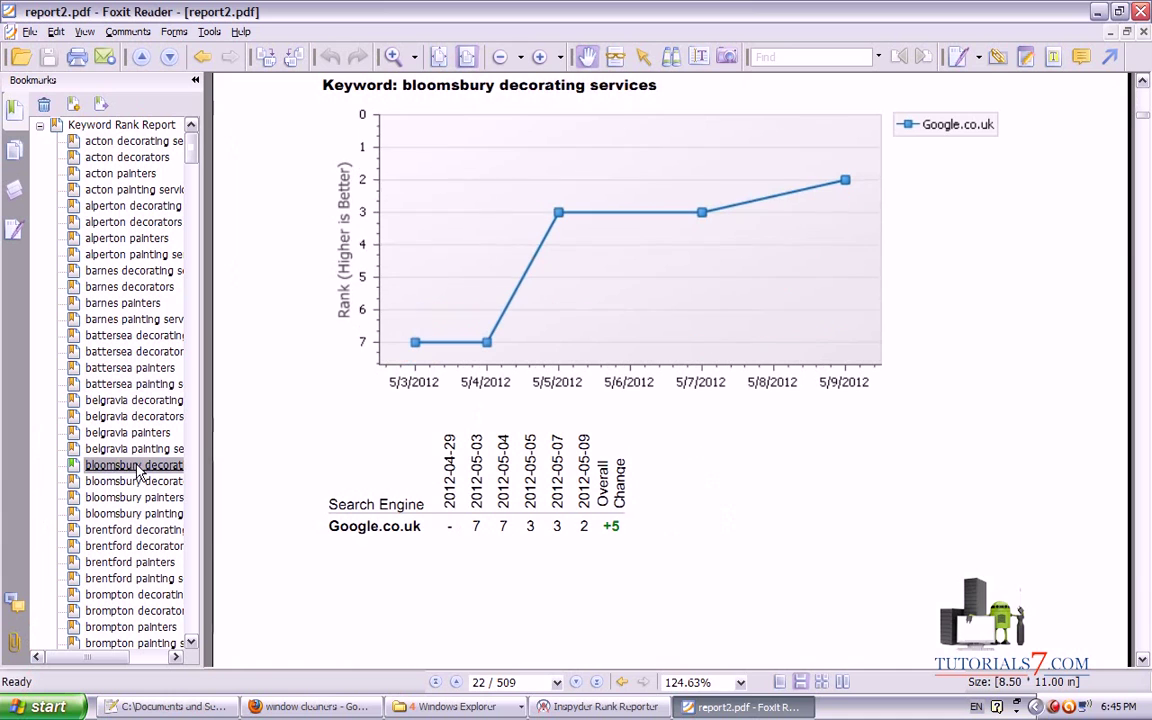
pyautogui.moveTo(435, 416)
pyautogui.mouseDown()
pyautogui.moveTo(427, 556)
pyautogui.moveTo(465, 550)
pyautogui.moveTo(470, 405)
pyautogui.moveTo(423, 412)
pyautogui.mouseUp()
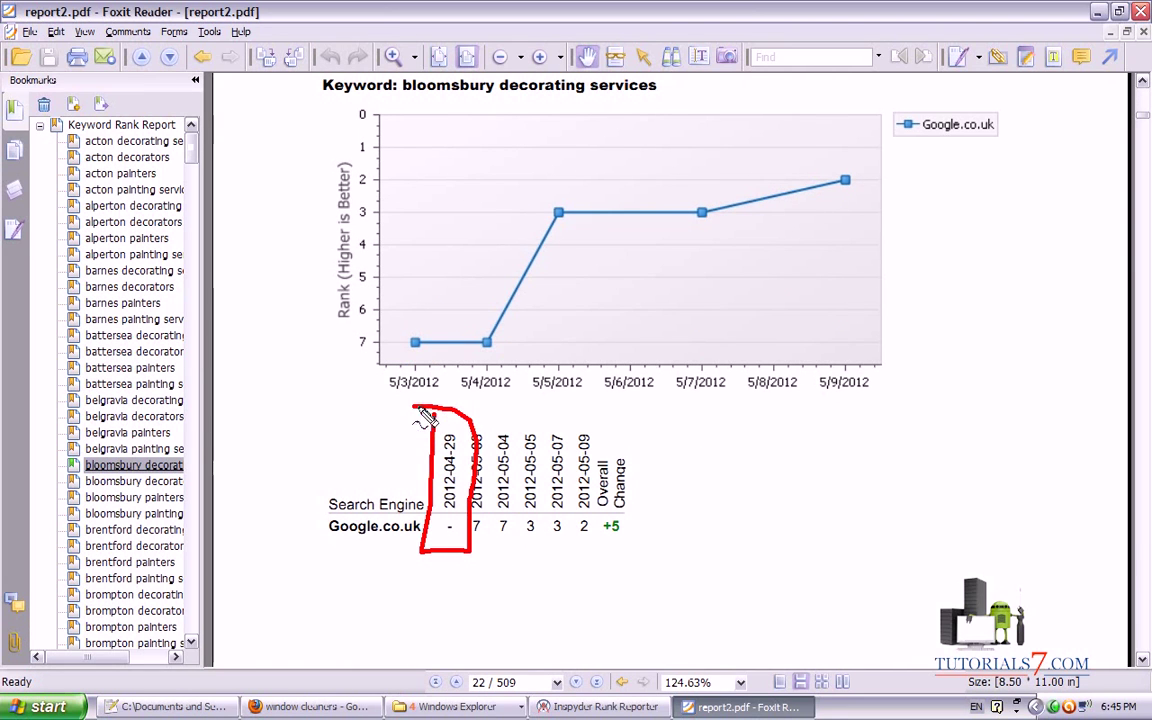
pyautogui.moveTo(578, 430)
pyautogui.mouseDown()
pyautogui.moveTo(600, 548)
pyautogui.moveTo(597, 425)
pyautogui.mouseUp()
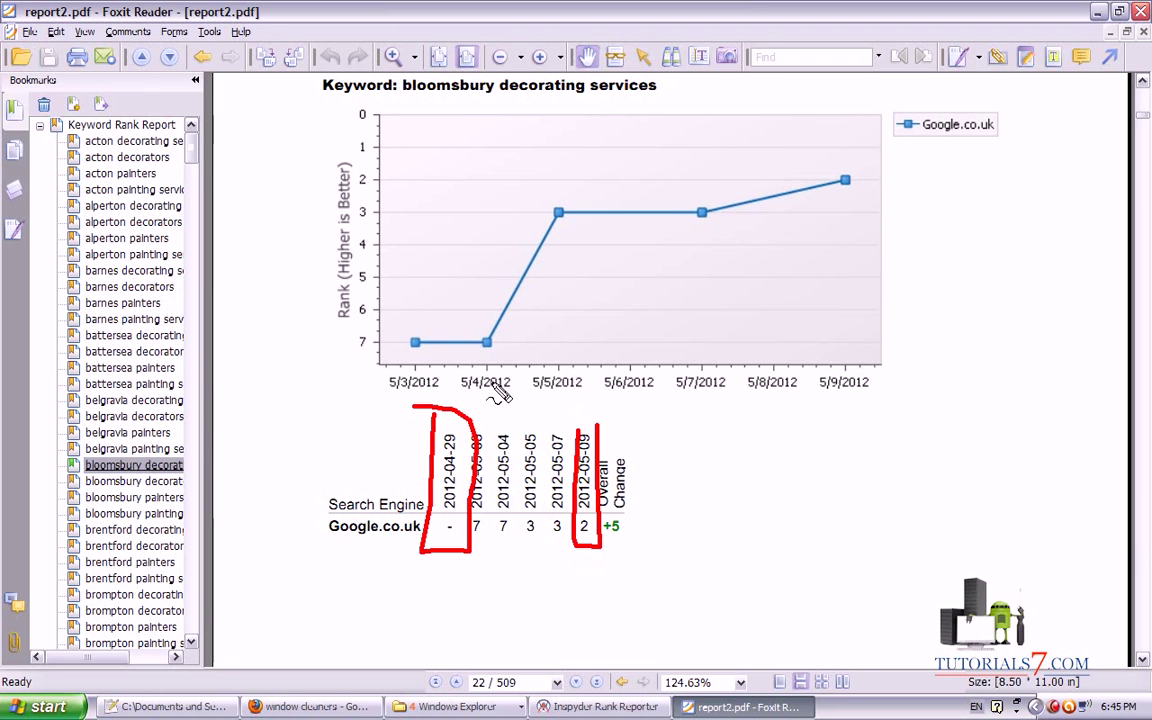
pyautogui.moveTo(414, 342)
pyautogui.mouseDown()
pyautogui.moveTo(530, 402)
pyautogui.moveTo(818, 322)
pyautogui.moveTo(843, 206)
pyautogui.mouseUp()
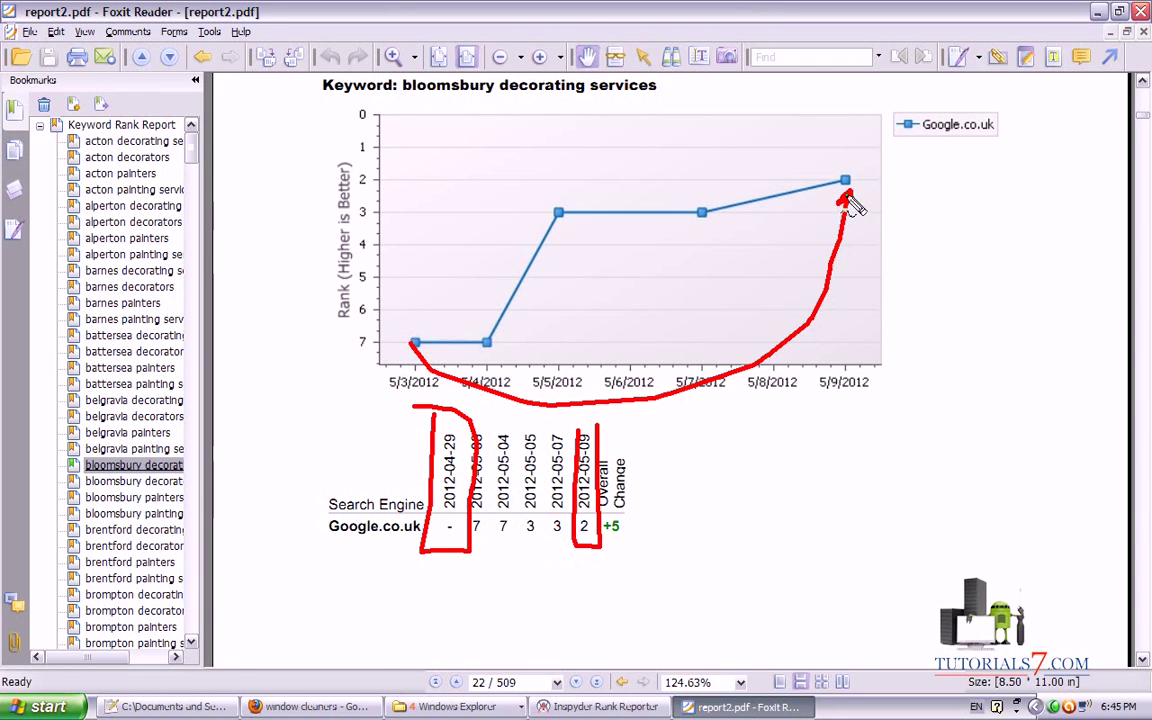
pyautogui.press('Escape')
# View the rank charts for decorating services w7, decorating services wimbledon and decorators brompton.
pyautogui.moveTo(192, 145); pyautogui.dragTo(195, 248)
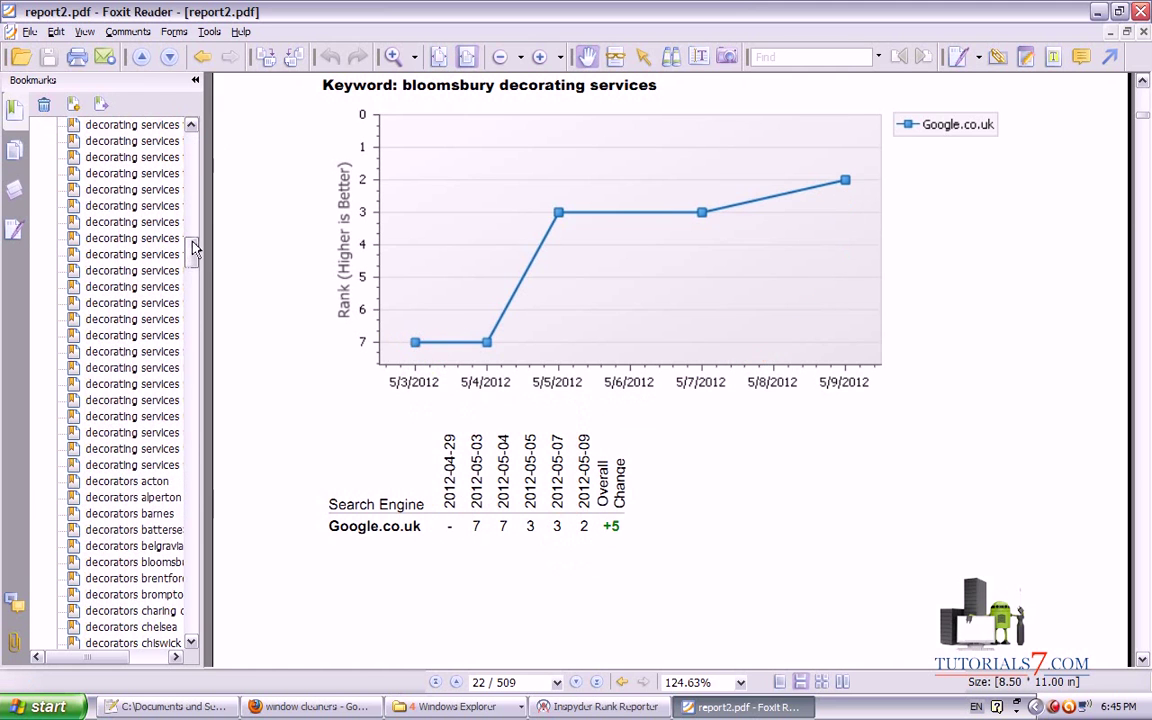
pyautogui.click(100, 367)
pyautogui.click(118, 466)
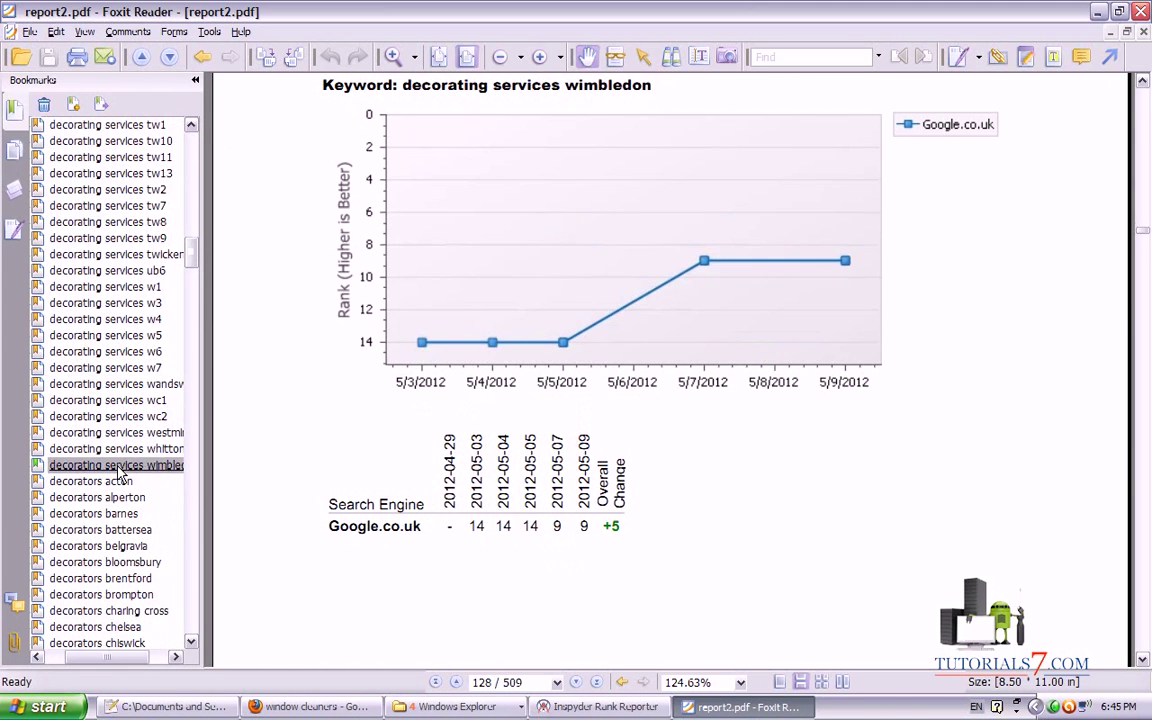
pyautogui.click(100, 594)
# Browse the rank charts of the painters keywords, including painters greenford, painters richmond and painters sw1.
pyautogui.moveTo(190, 238); pyautogui.dragTo(195, 388)
pyautogui.click(85, 400)
pyautogui.click(82, 368)
pyautogui.click(90, 368)
pyautogui.click(70, 513)
pyautogui.click(64, 384)
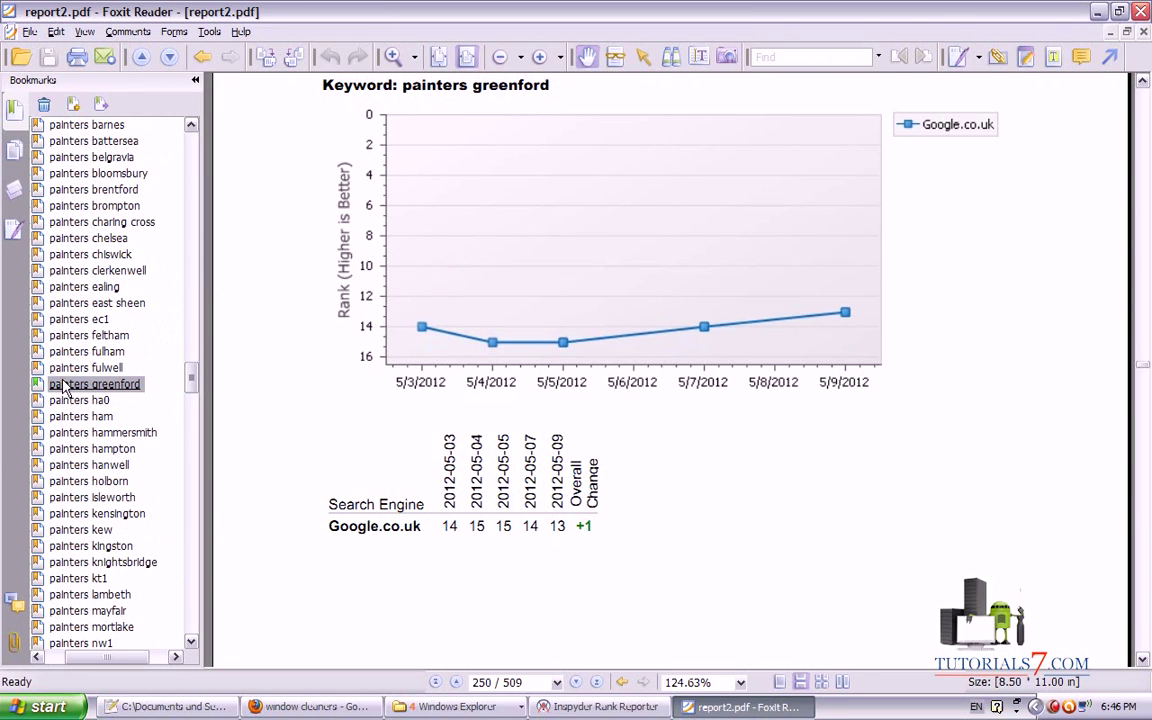
pyautogui.moveTo(191, 380); pyautogui.dragTo(191, 397)
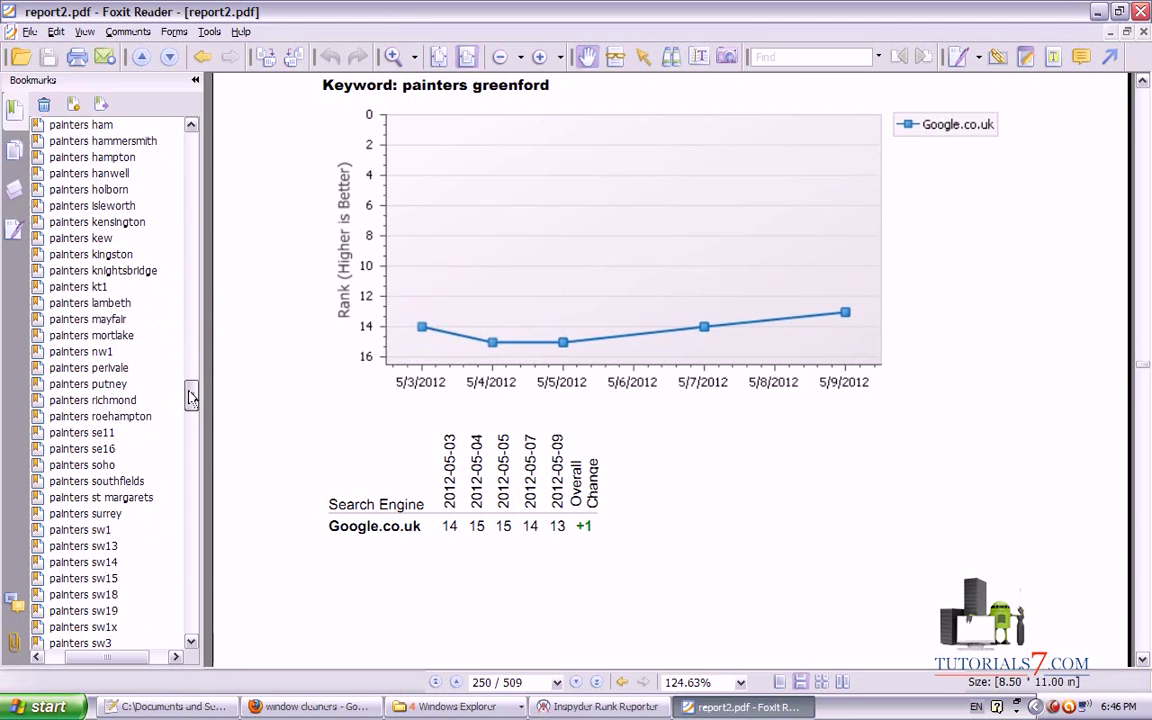
pyautogui.click(108, 402)
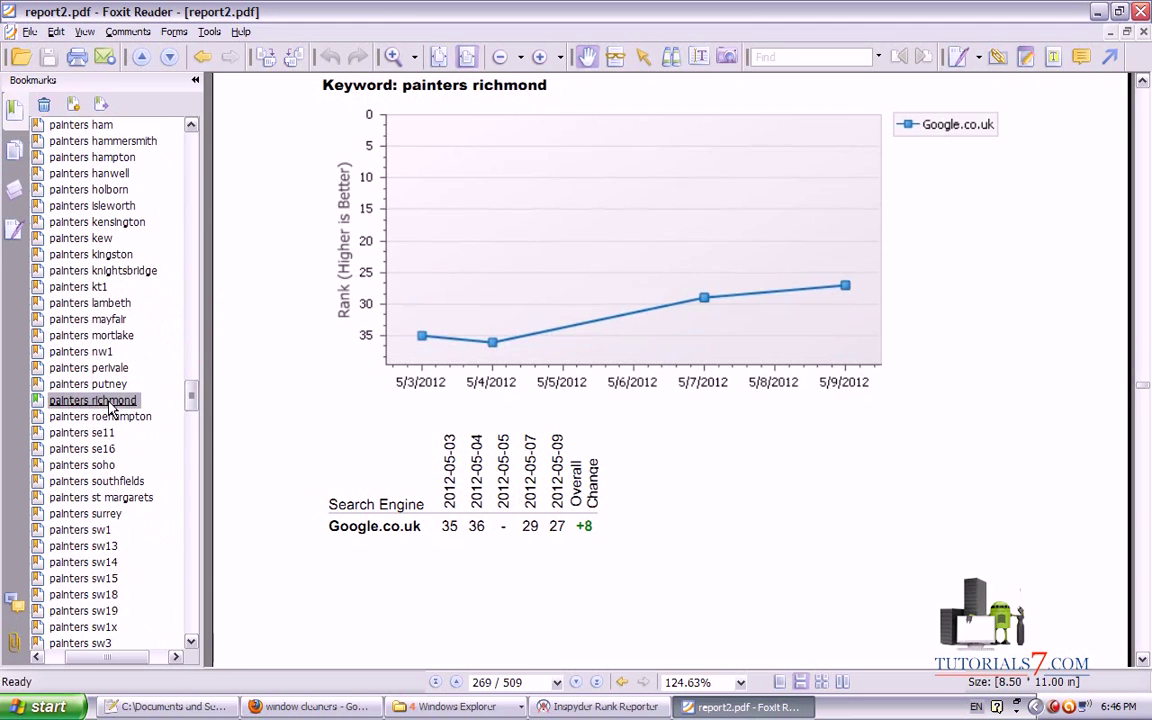
pyautogui.click(80, 530)
# Examine the rank charts of several painting services keywords, ending with painting services wc1.
pyautogui.moveTo(191, 398); pyautogui.dragTo(191, 500)
pyautogui.click(84, 420)
pyautogui.click(114, 434)
pyautogui.click(101, 449)
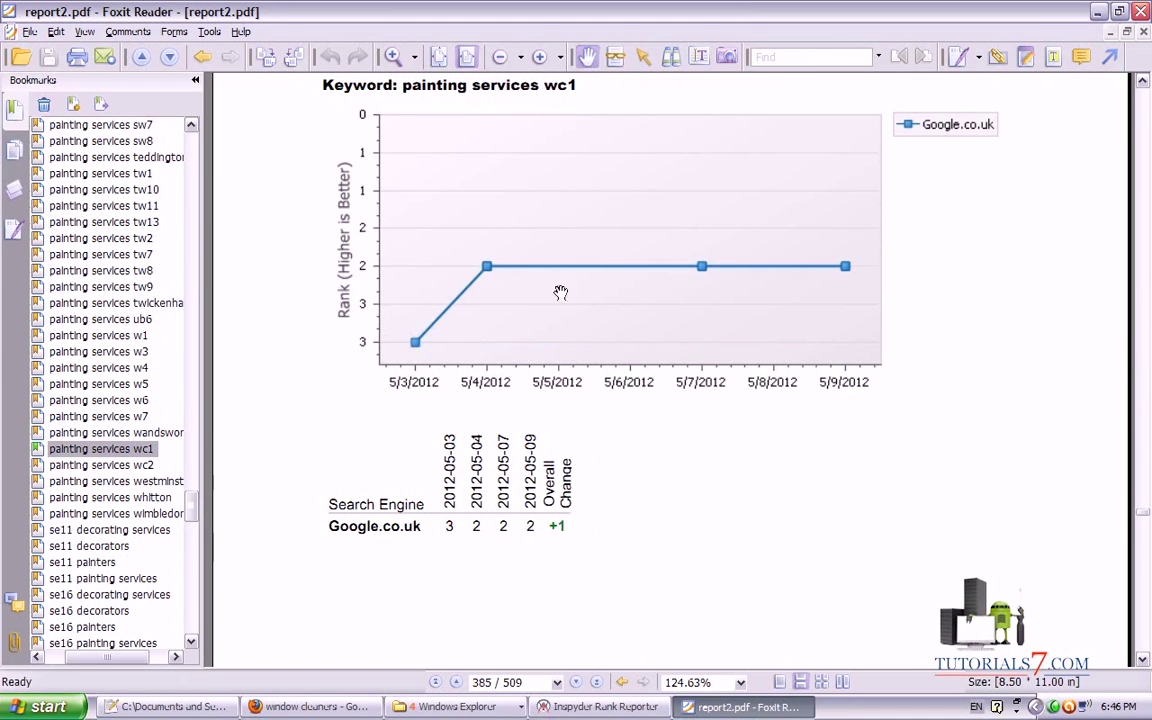
# Check the sw18 painting services chart, close report2.pdf and return to Inspyder Rank Reporter.
pyautogui.moveTo(191, 497); pyautogui.dragTo(191, 540)
pyautogui.click(90, 466)
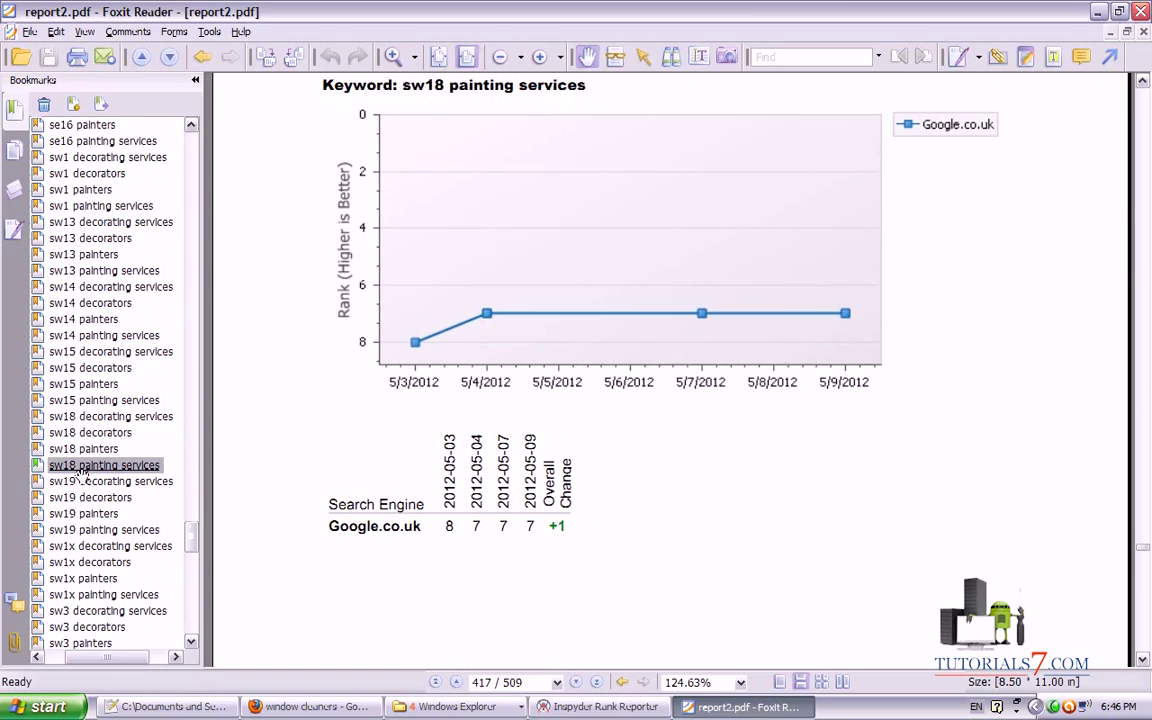
pyautogui.click(1141, 11)
pyautogui.click(605, 707)
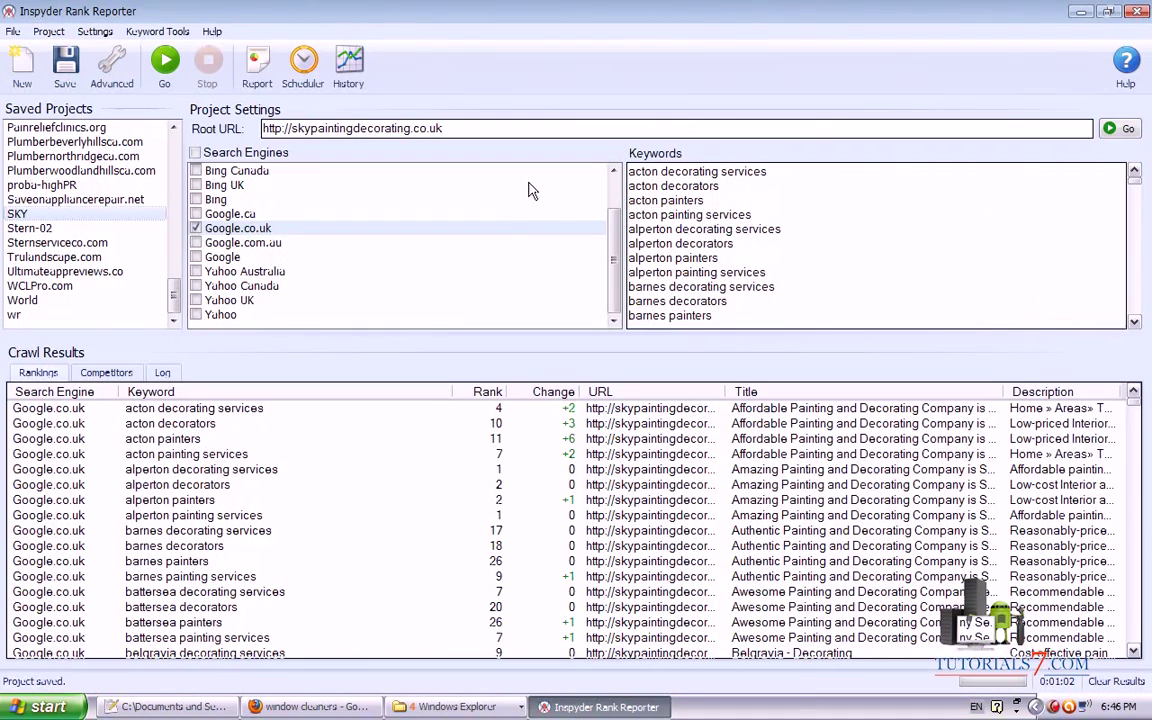